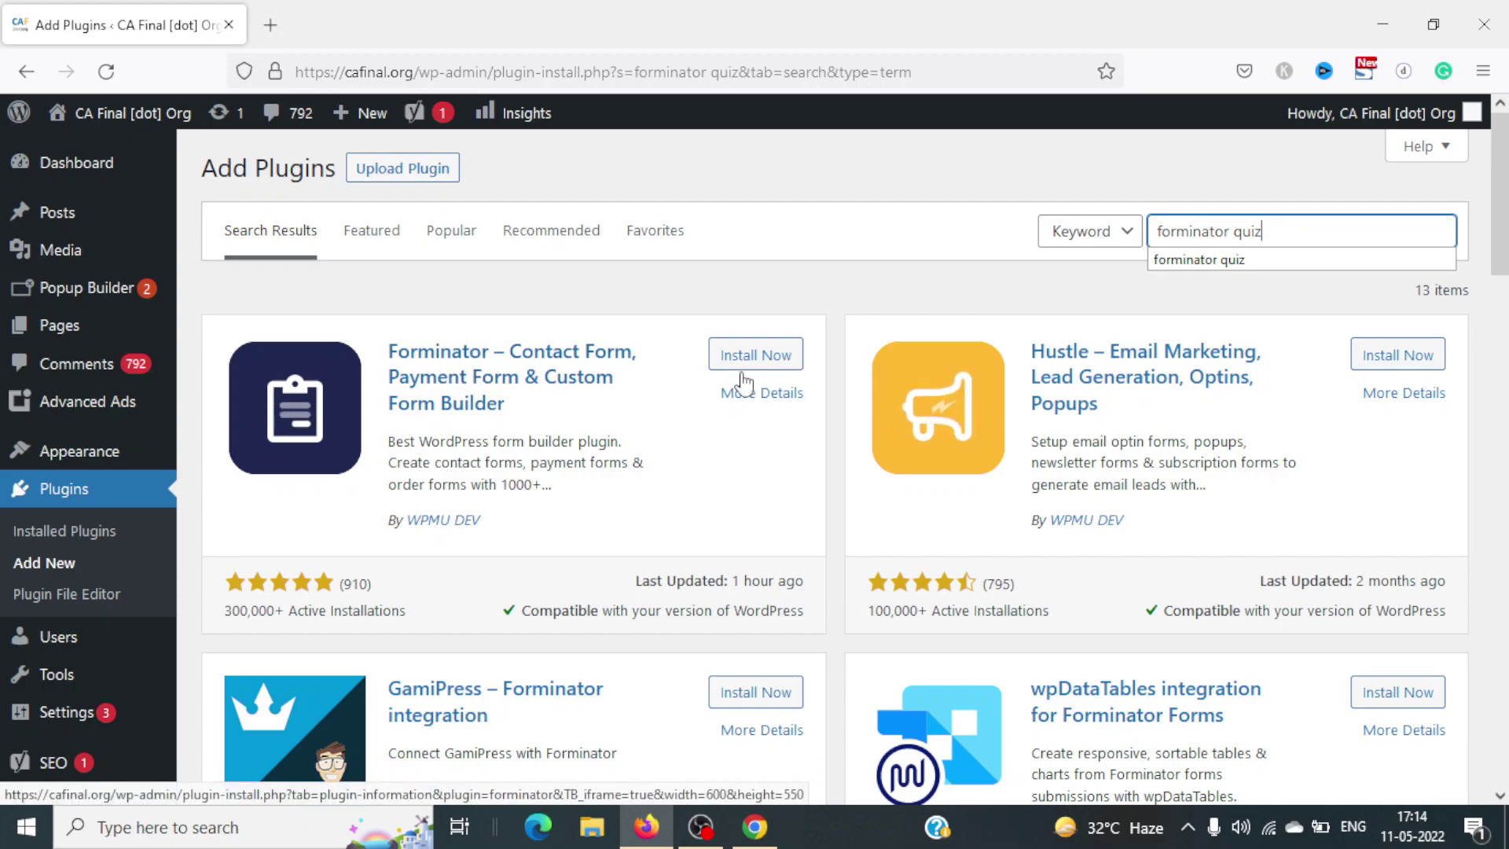
Step: Install the Forminator plugin from the 'forminator quiz' search results and activate it
{"action": "left_click", "coordinate": [774, 356]}
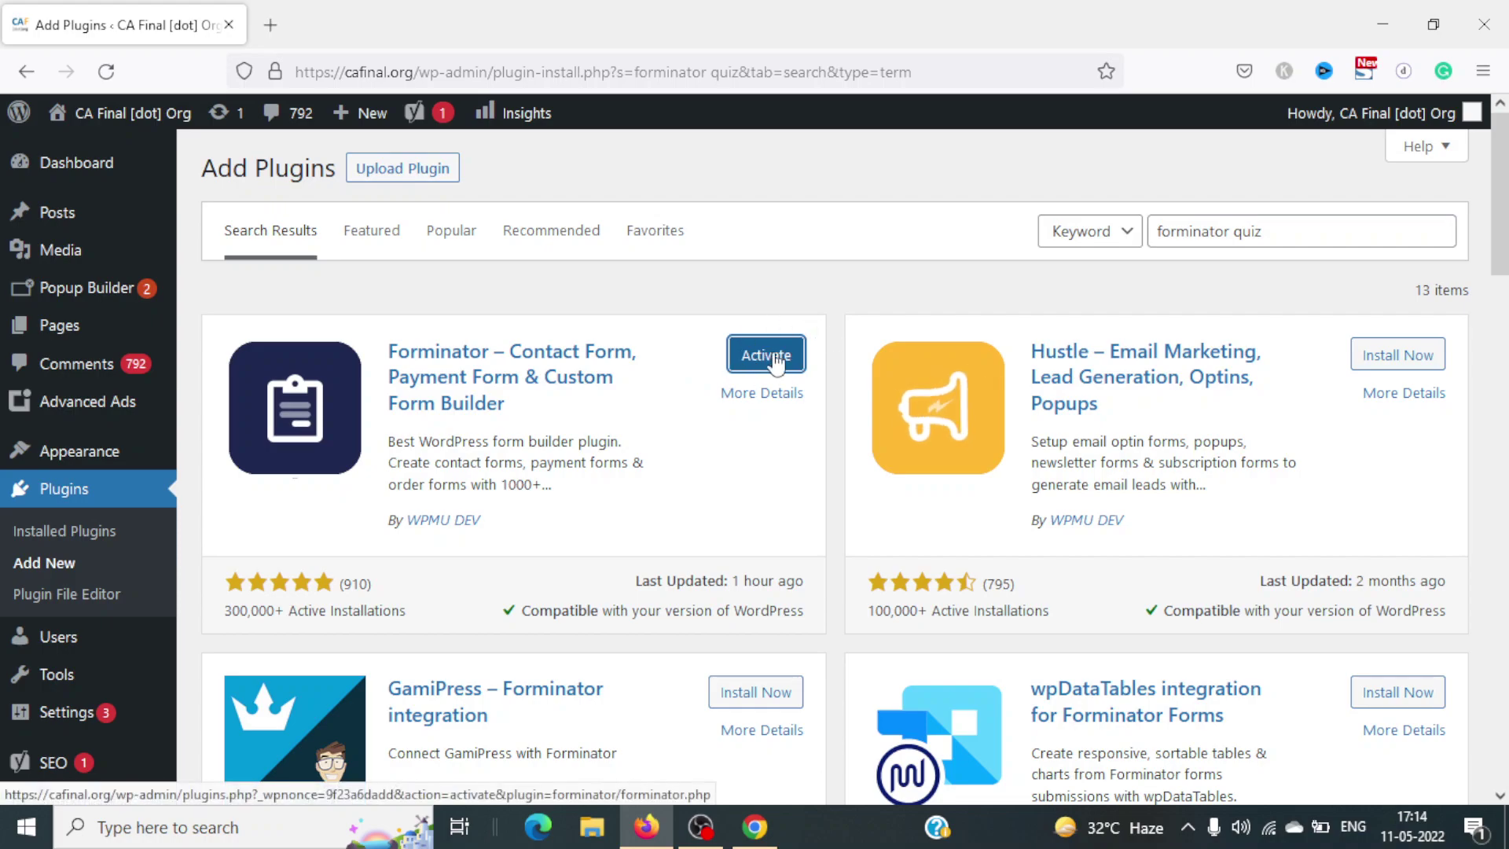
{"action": "left_click", "coordinate": [777, 362]}
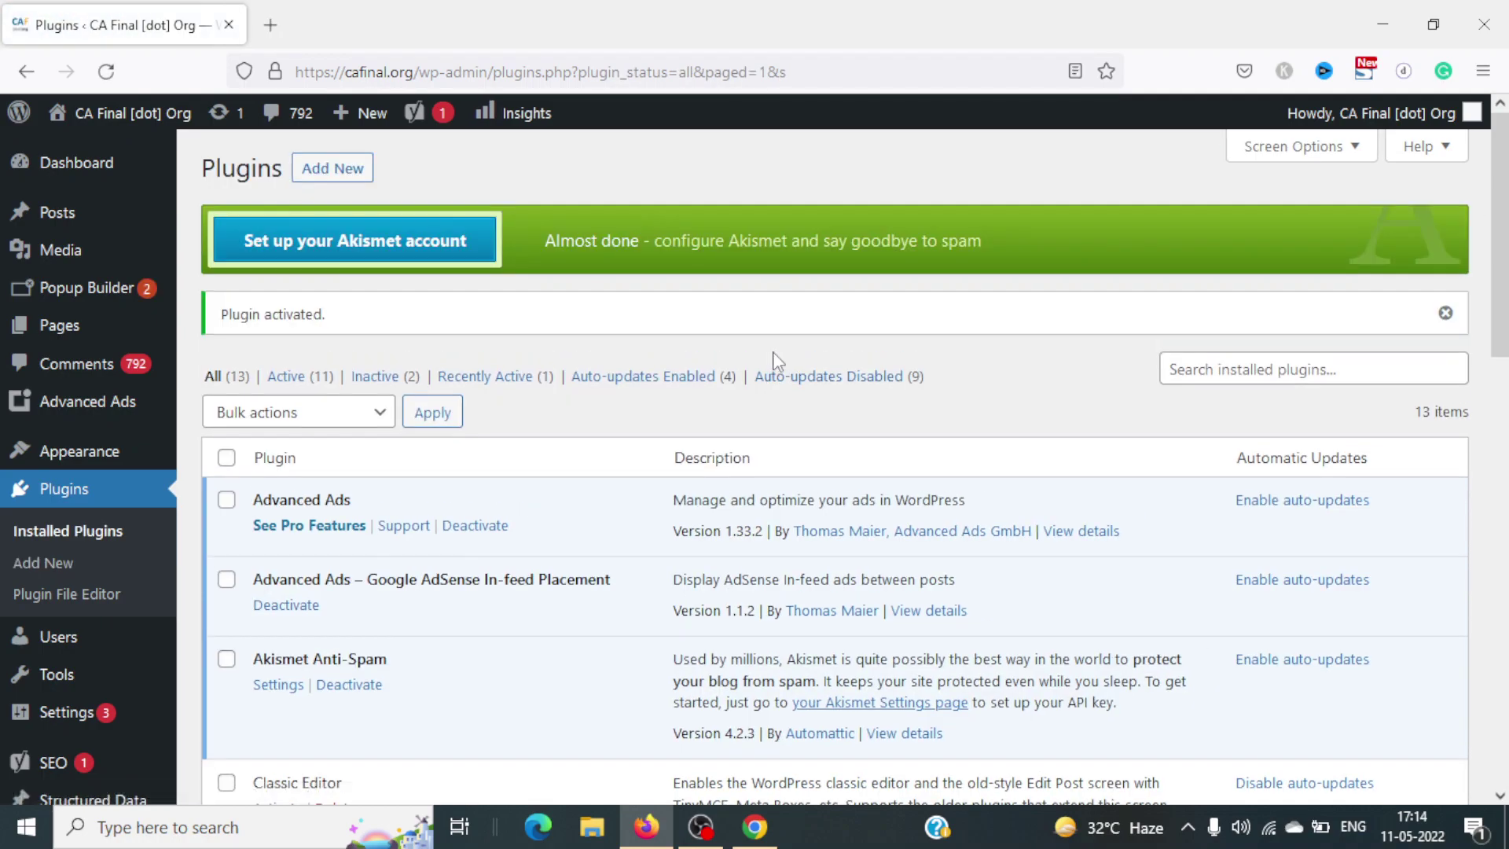
Step: Check that Forminator is active in the plugin list, then go to Forminator's Quizzes page
{"action": "scroll", "coordinate": [778, 362], "scroll_direction": "down", "scroll_amount": 5}
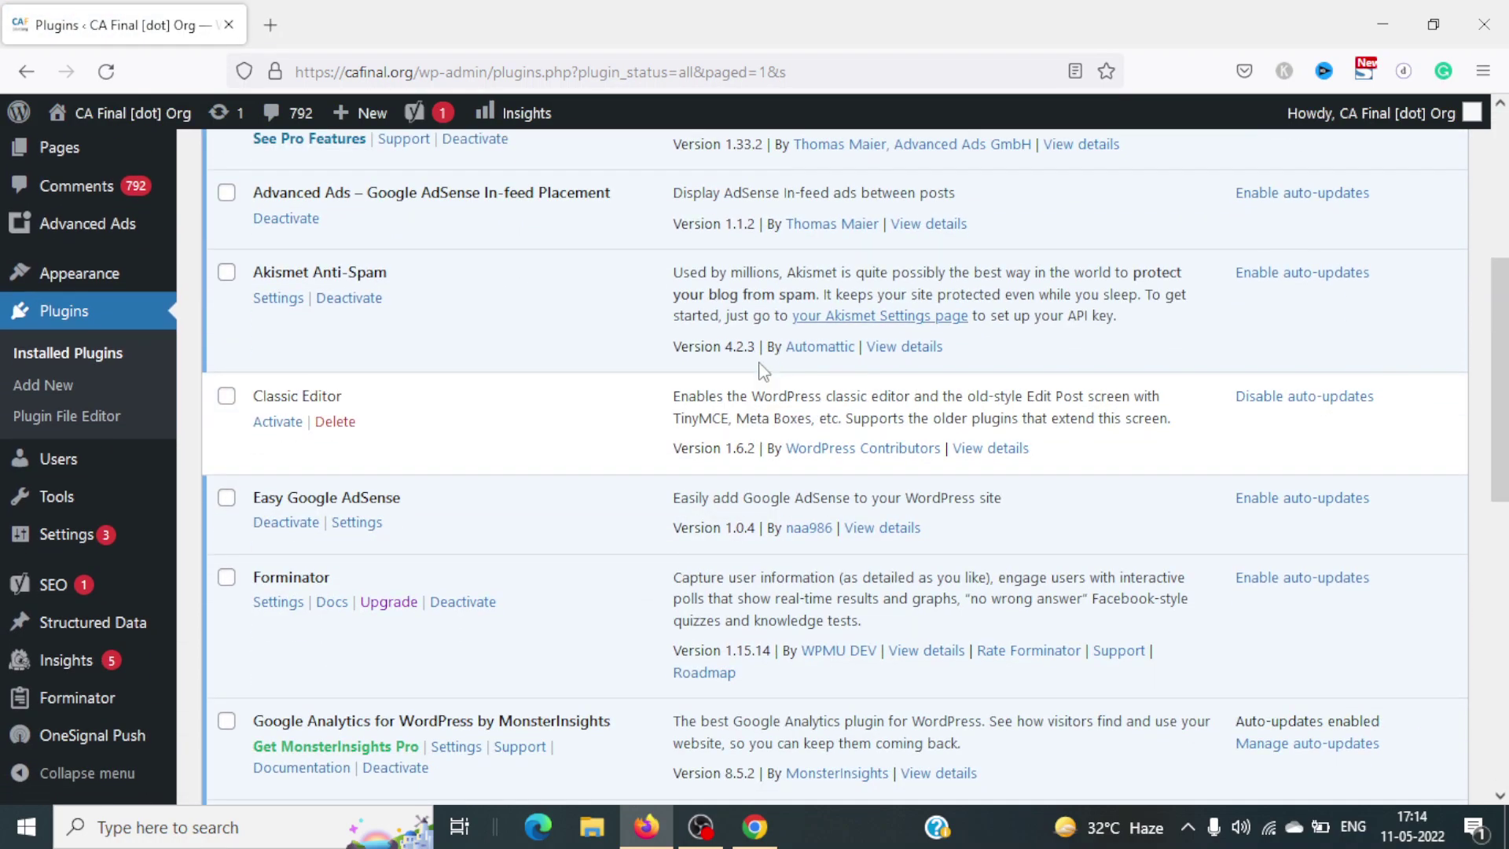
{"action": "scroll", "coordinate": [518, 558], "scroll_direction": "down", "scroll_amount": 3}
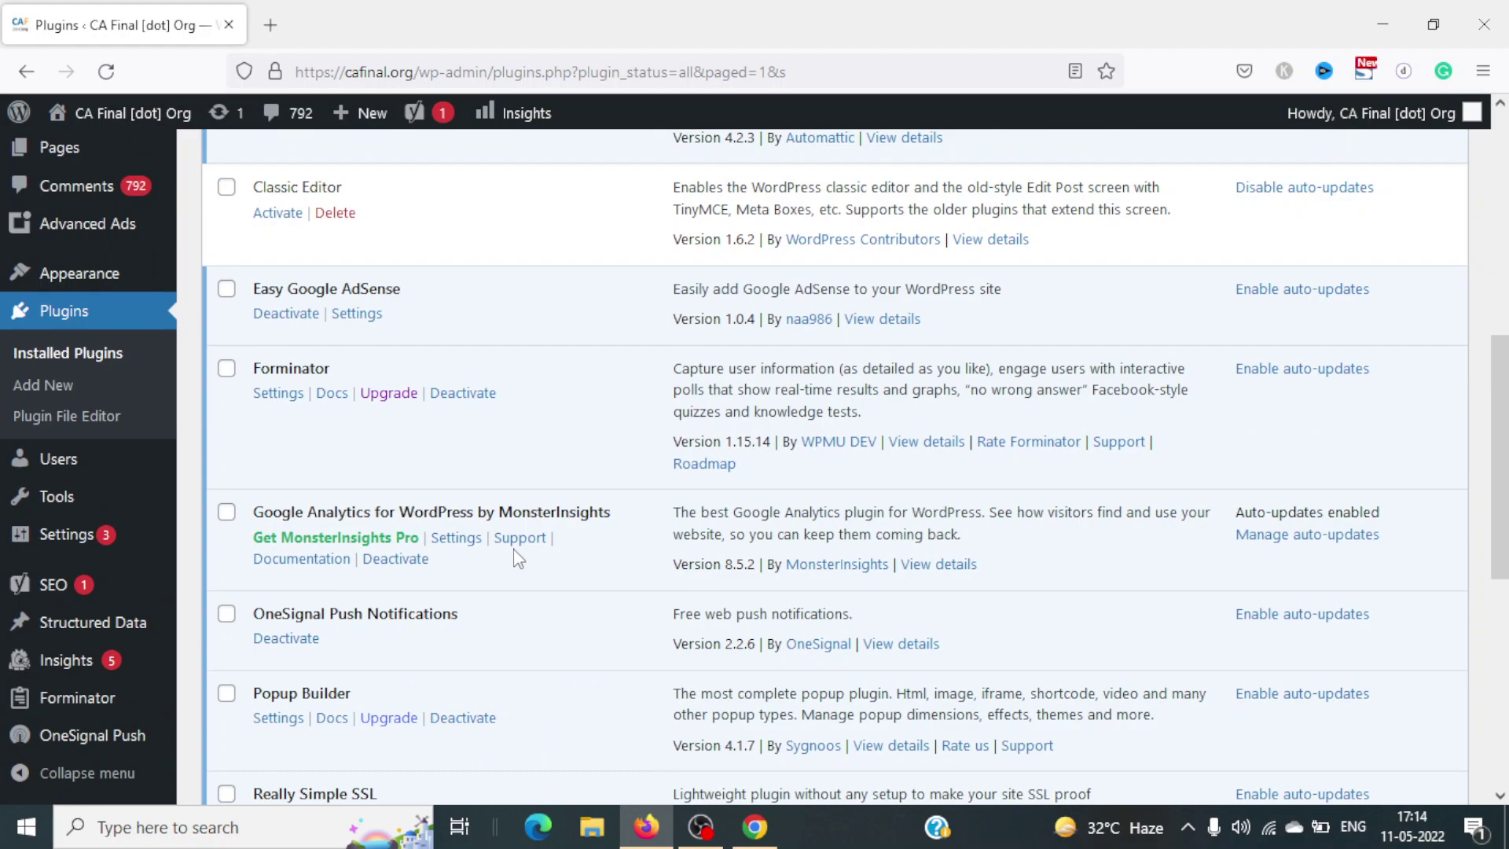
{"action": "scroll", "coordinate": [517, 558], "scroll_direction": "up", "scroll_amount": 4}
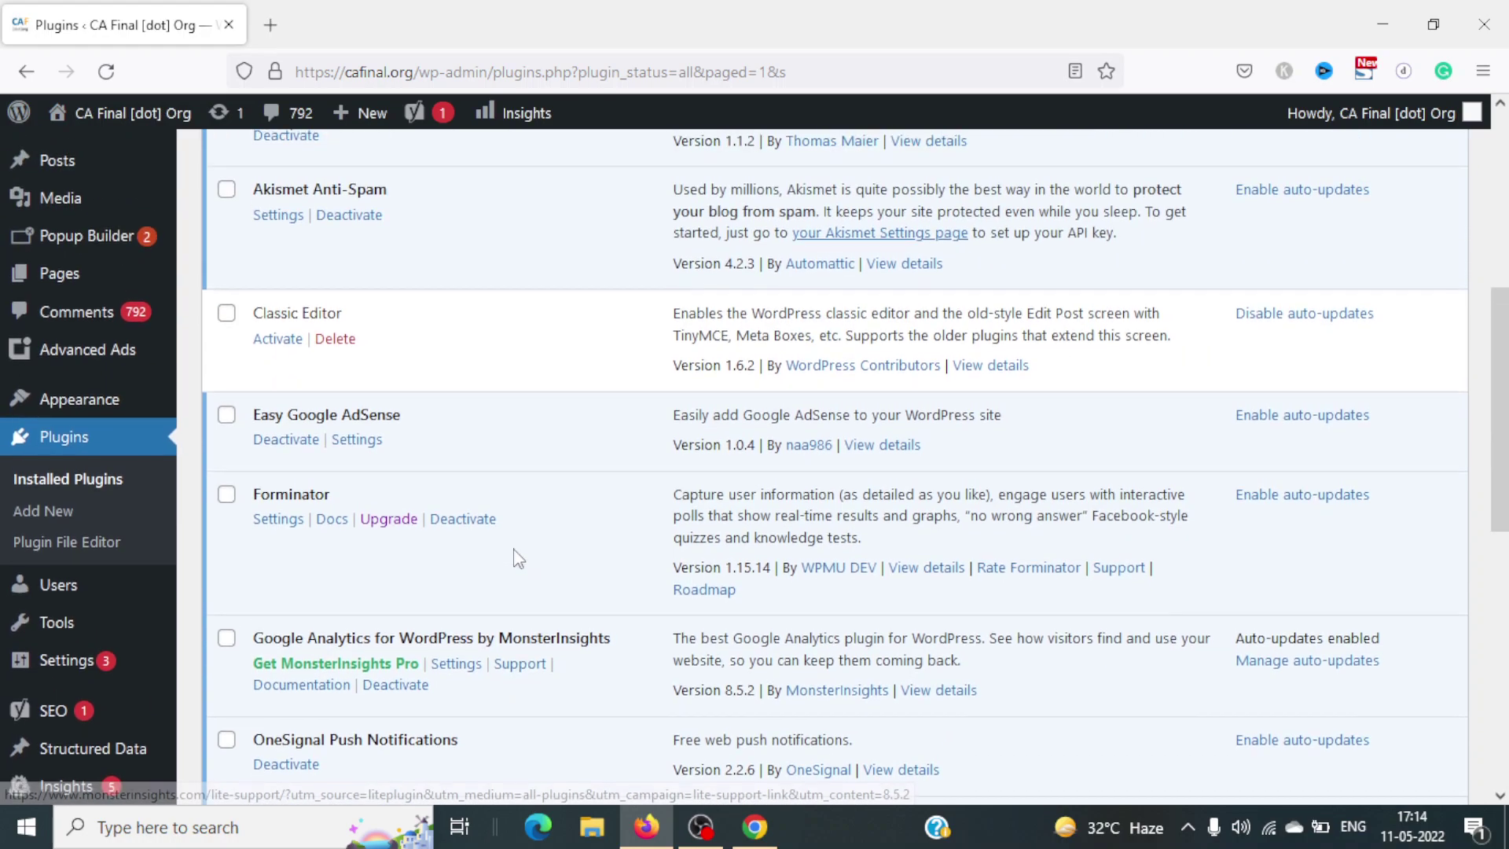
{"action": "scroll", "coordinate": [517, 558], "scroll_direction": "down", "scroll_amount": 5}
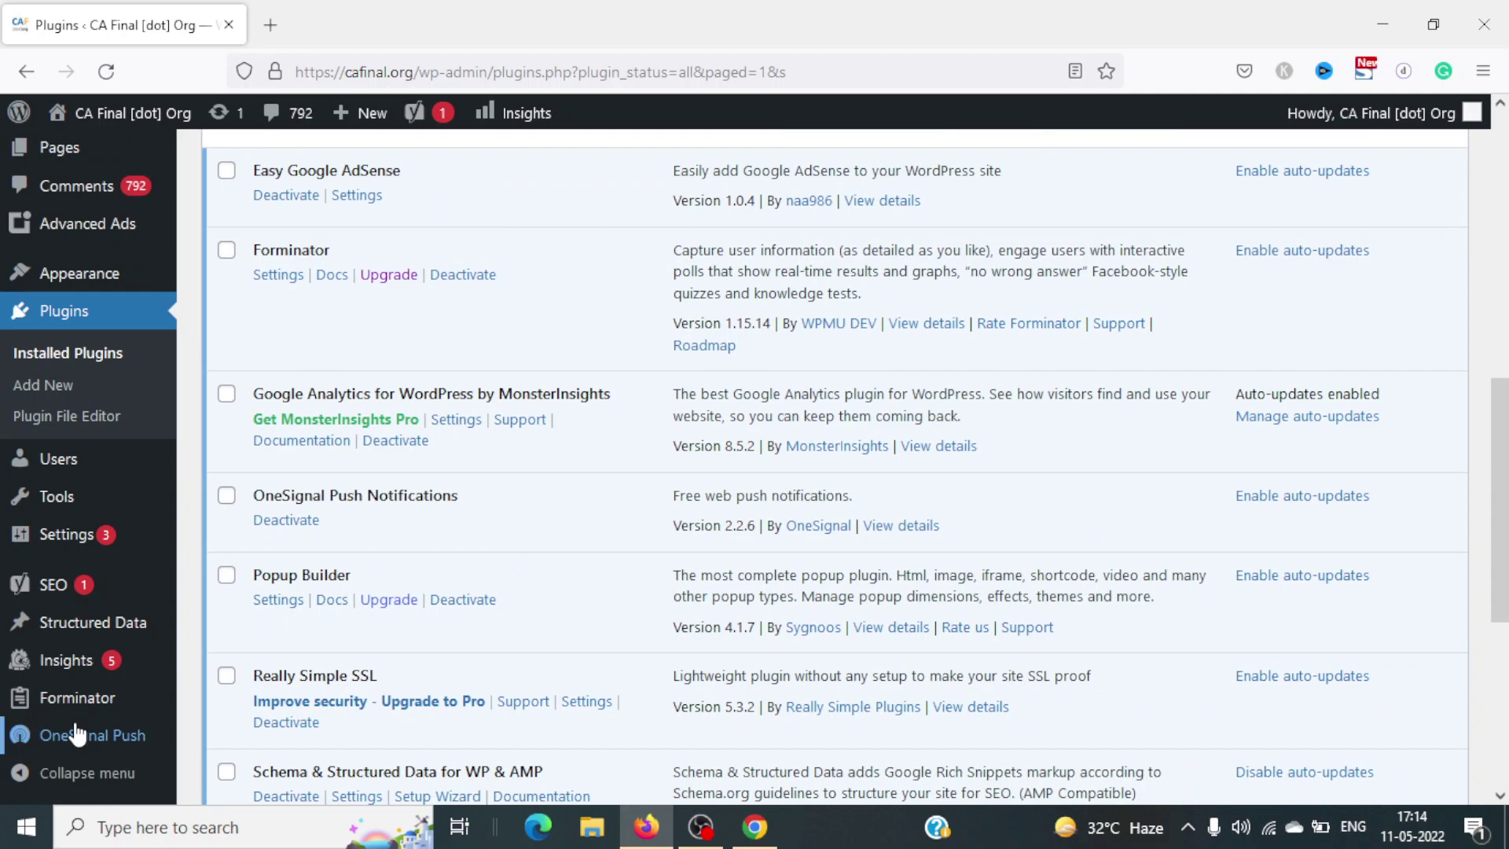
{"action": "mouse_move", "coordinate": [43, 712]}
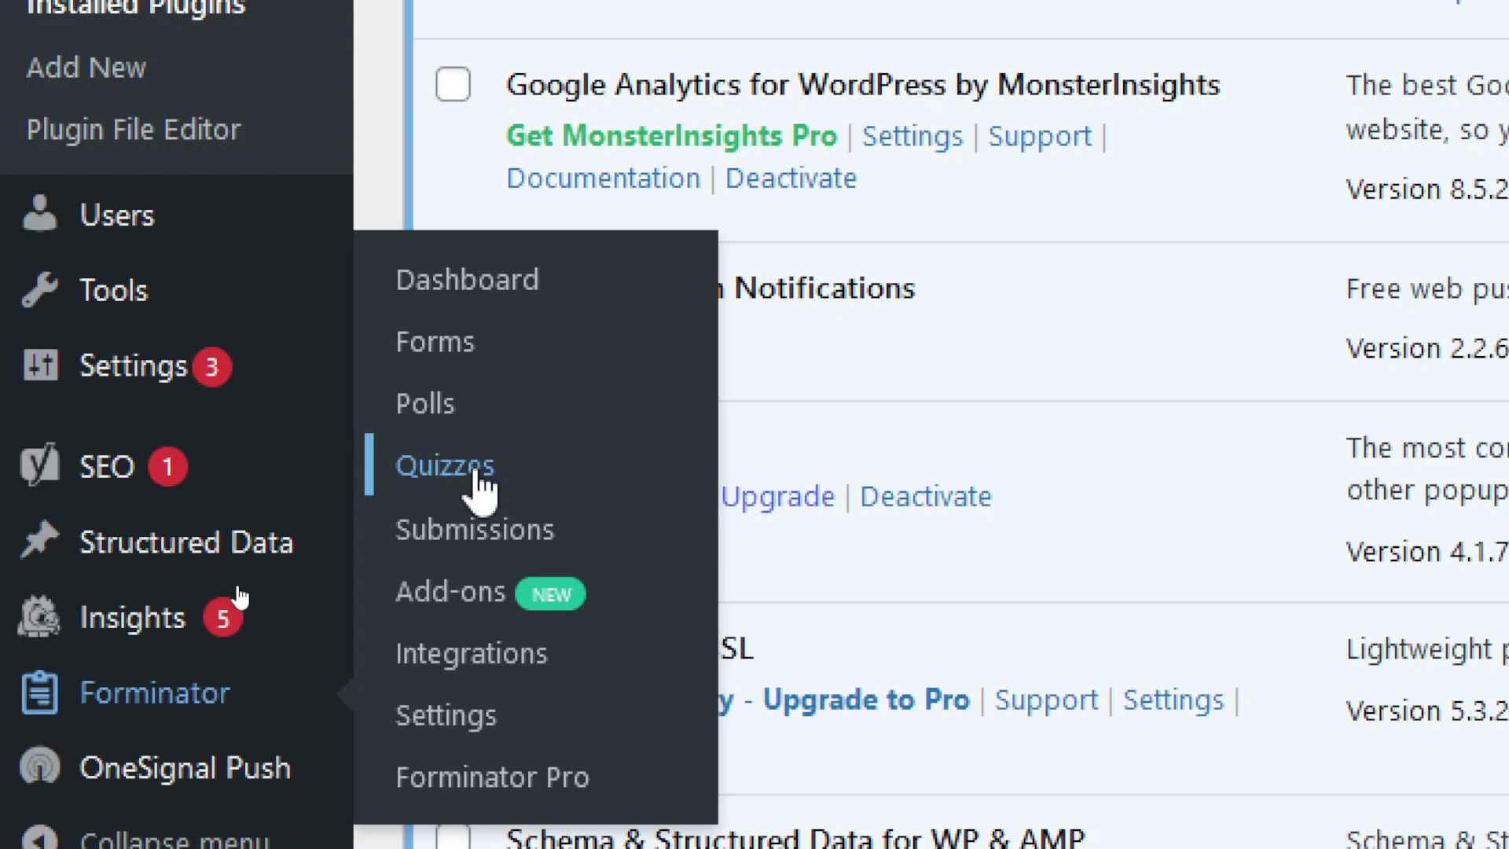
{"action": "left_click", "coordinate": [472, 477]}
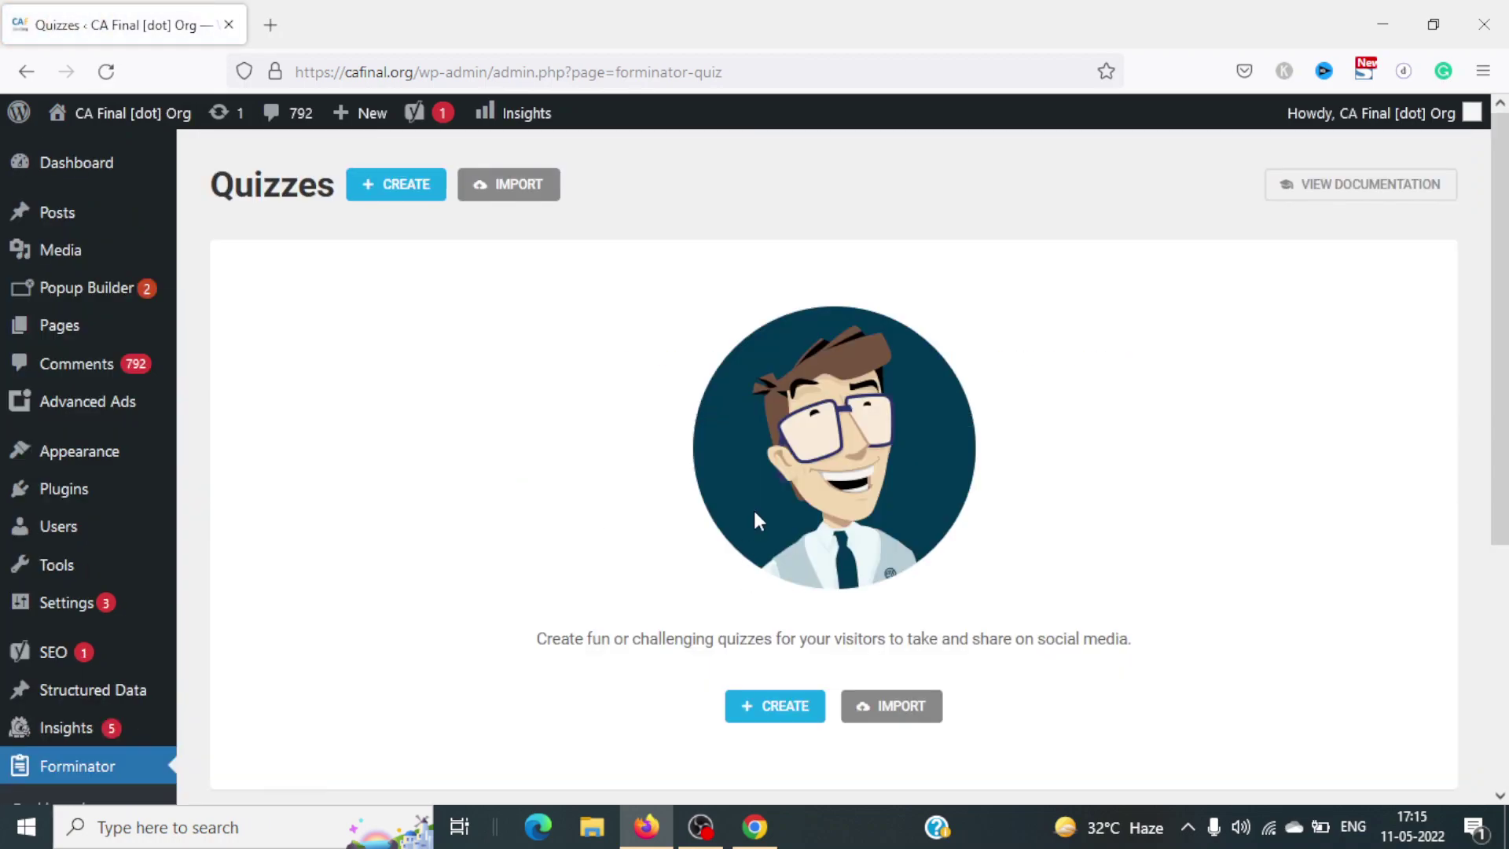
{"action": "scroll", "coordinate": [753, 511], "scroll_direction": "down", "scroll_amount": 3}
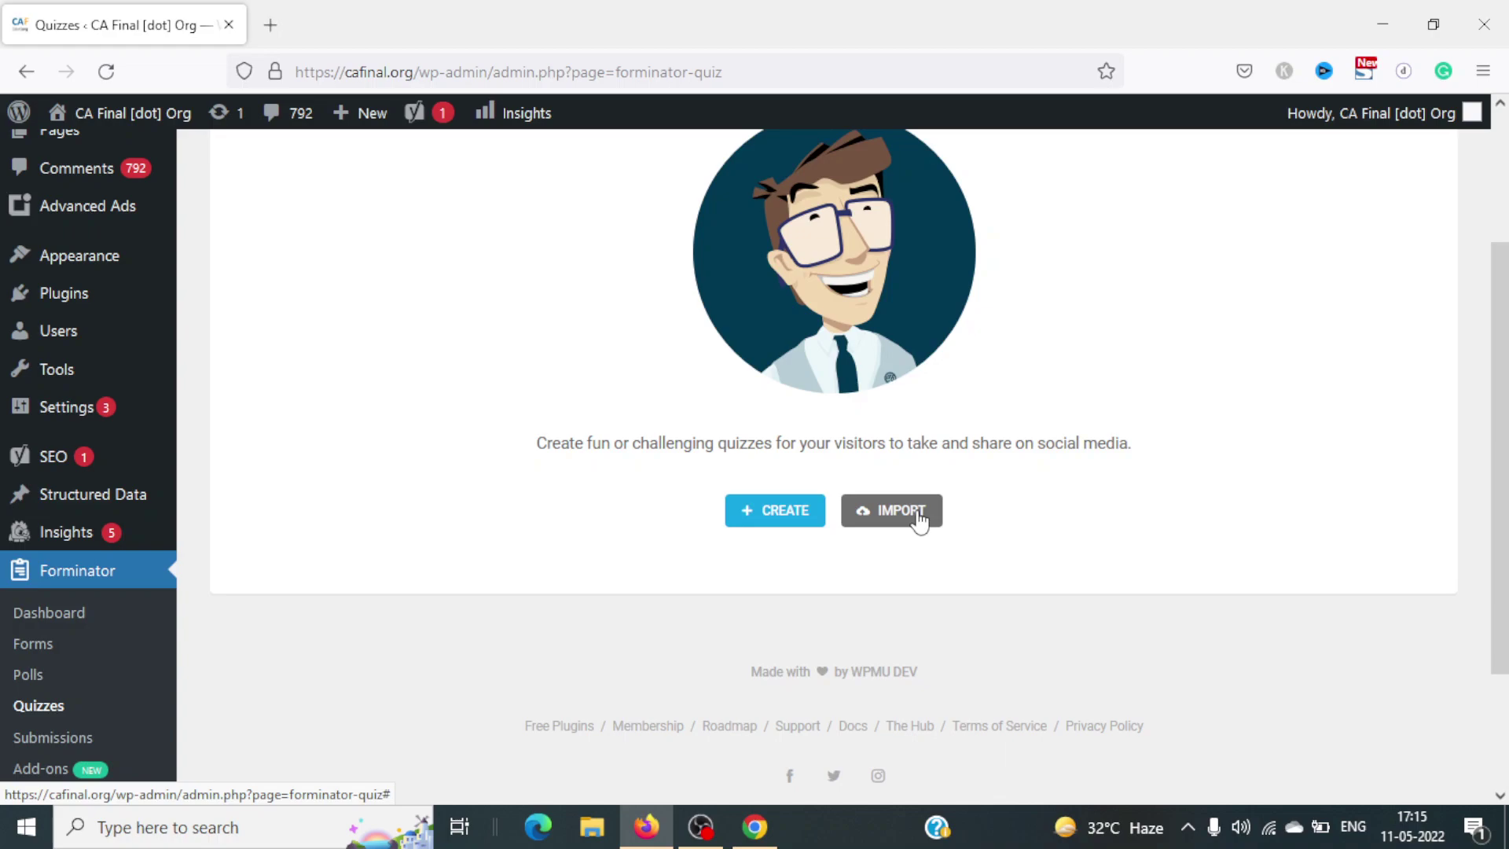
{"action": "left_click", "coordinate": [916, 511]}
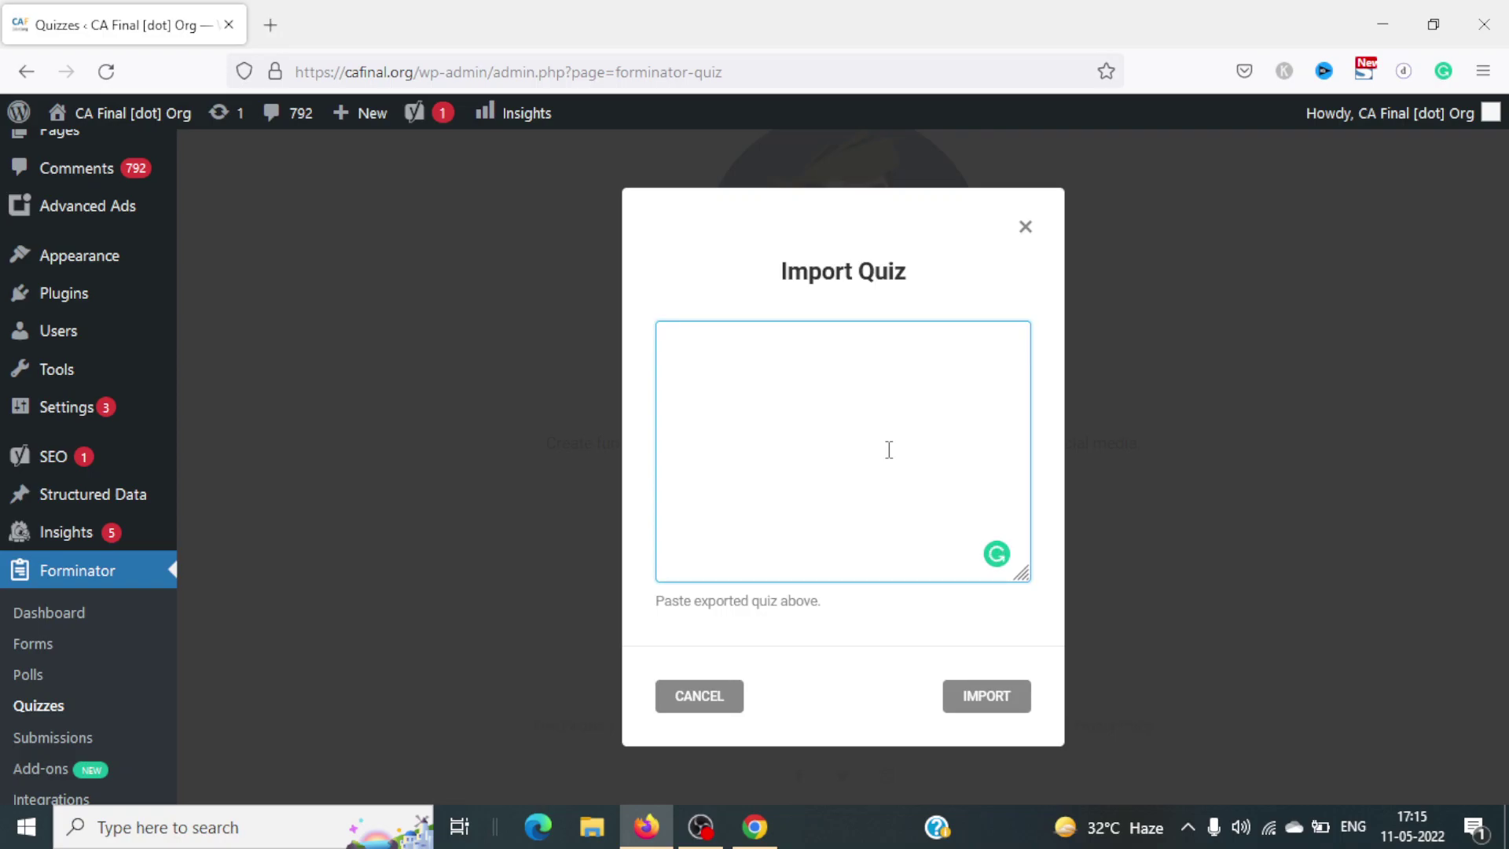
{"action": "left_click", "coordinate": [1025, 228]}
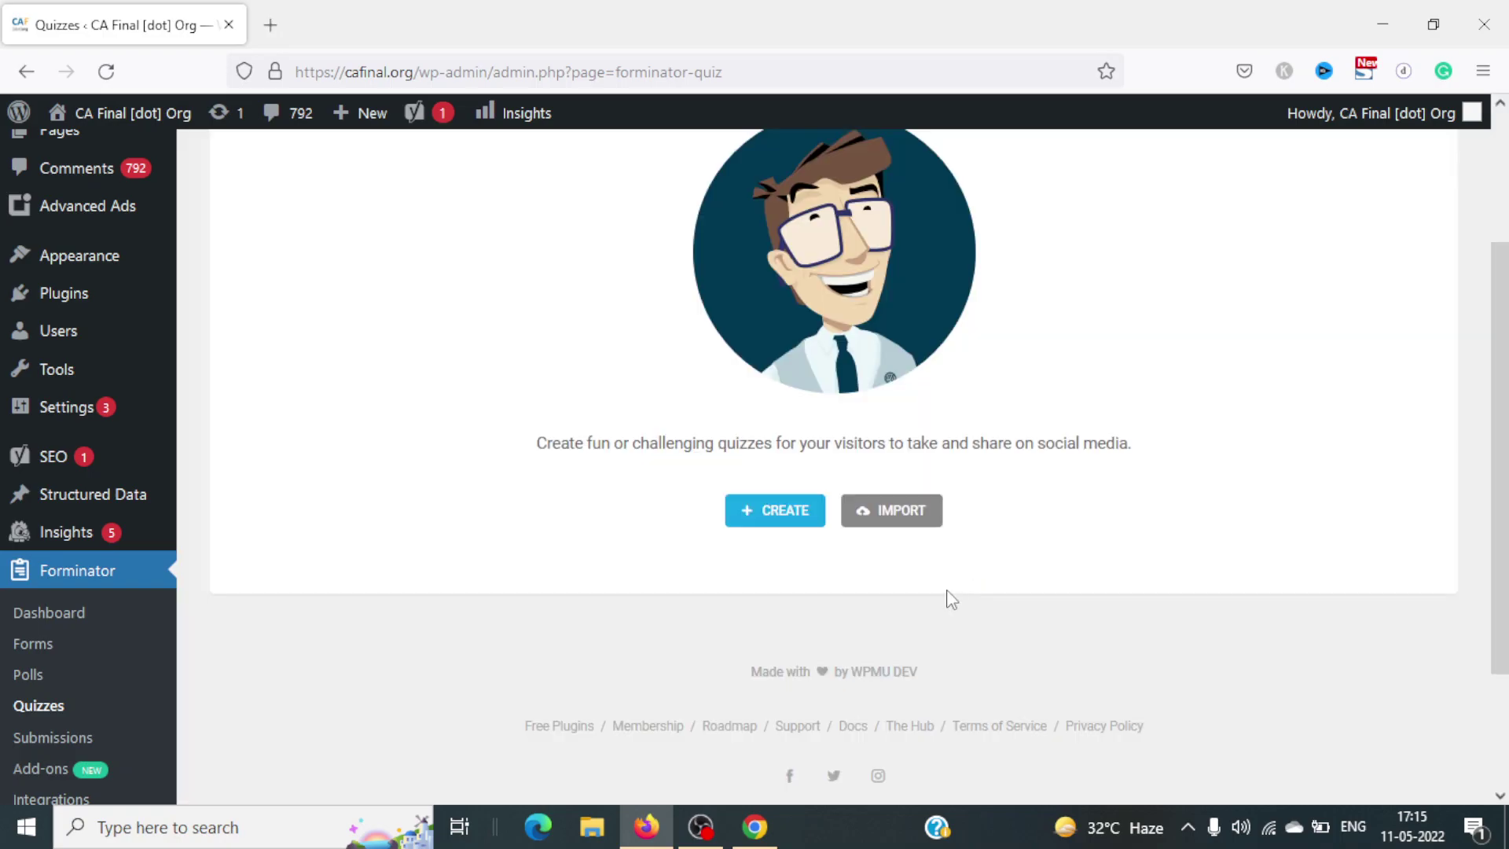
Step: Start a new quiz and name it 'Testing your Knowledge'
{"action": "left_click", "coordinate": [787, 517]}
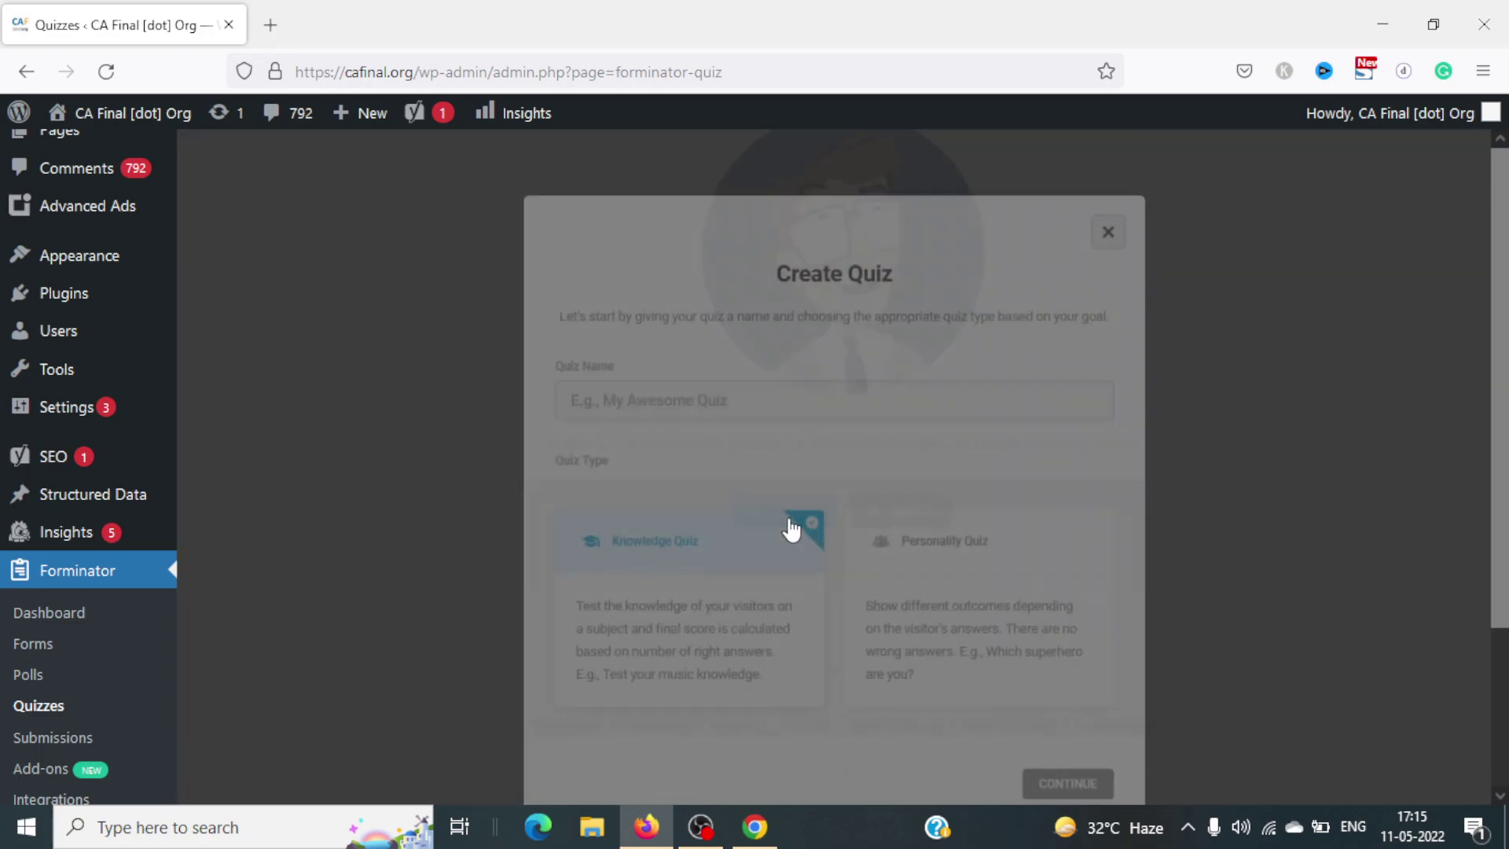
{"action": "left_click", "coordinate": [745, 388]}
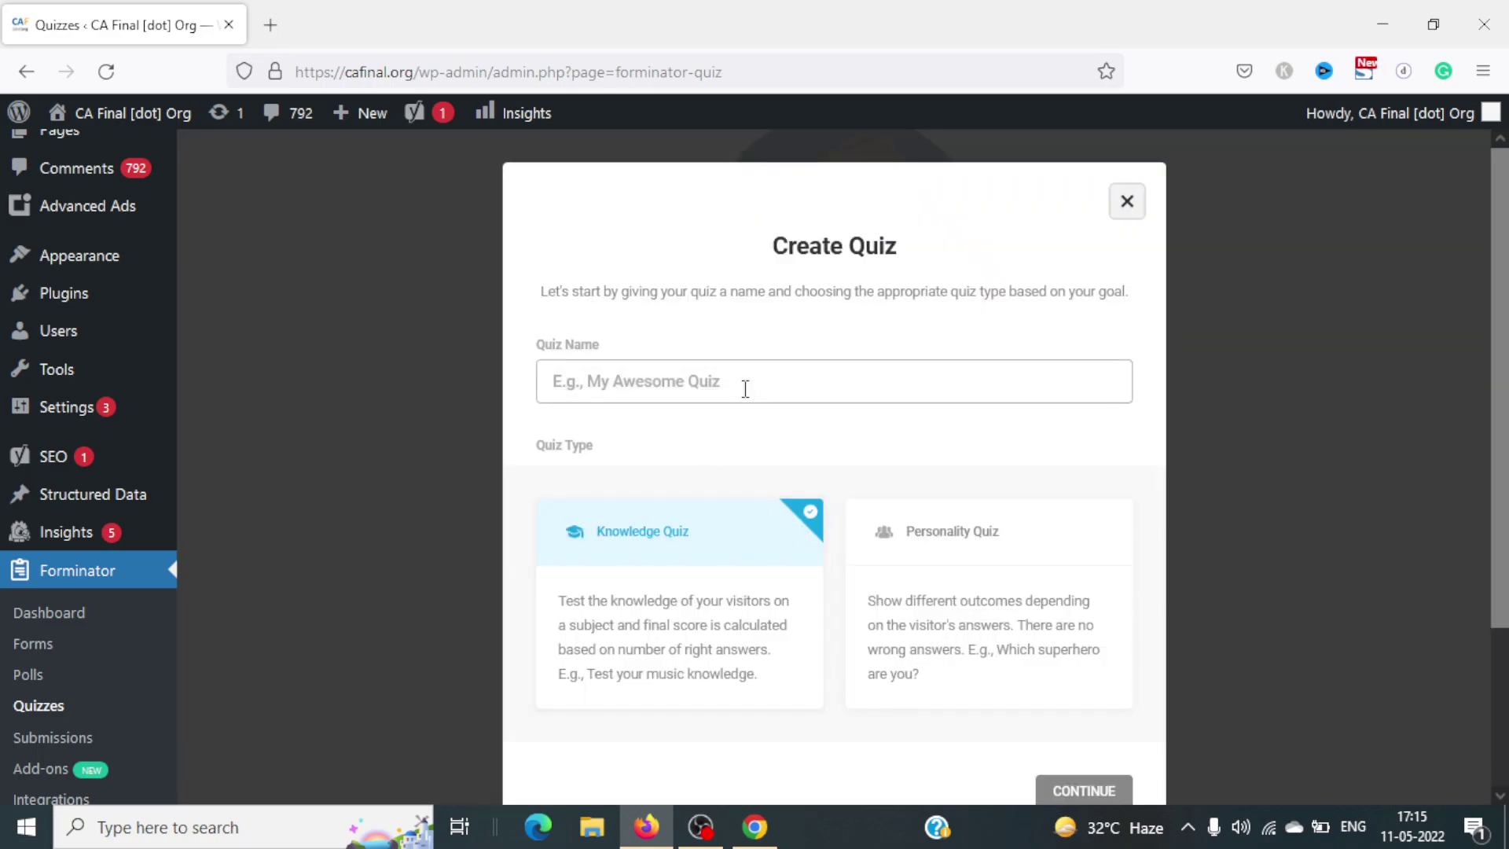
{"action": "left_click", "coordinate": [745, 388]}
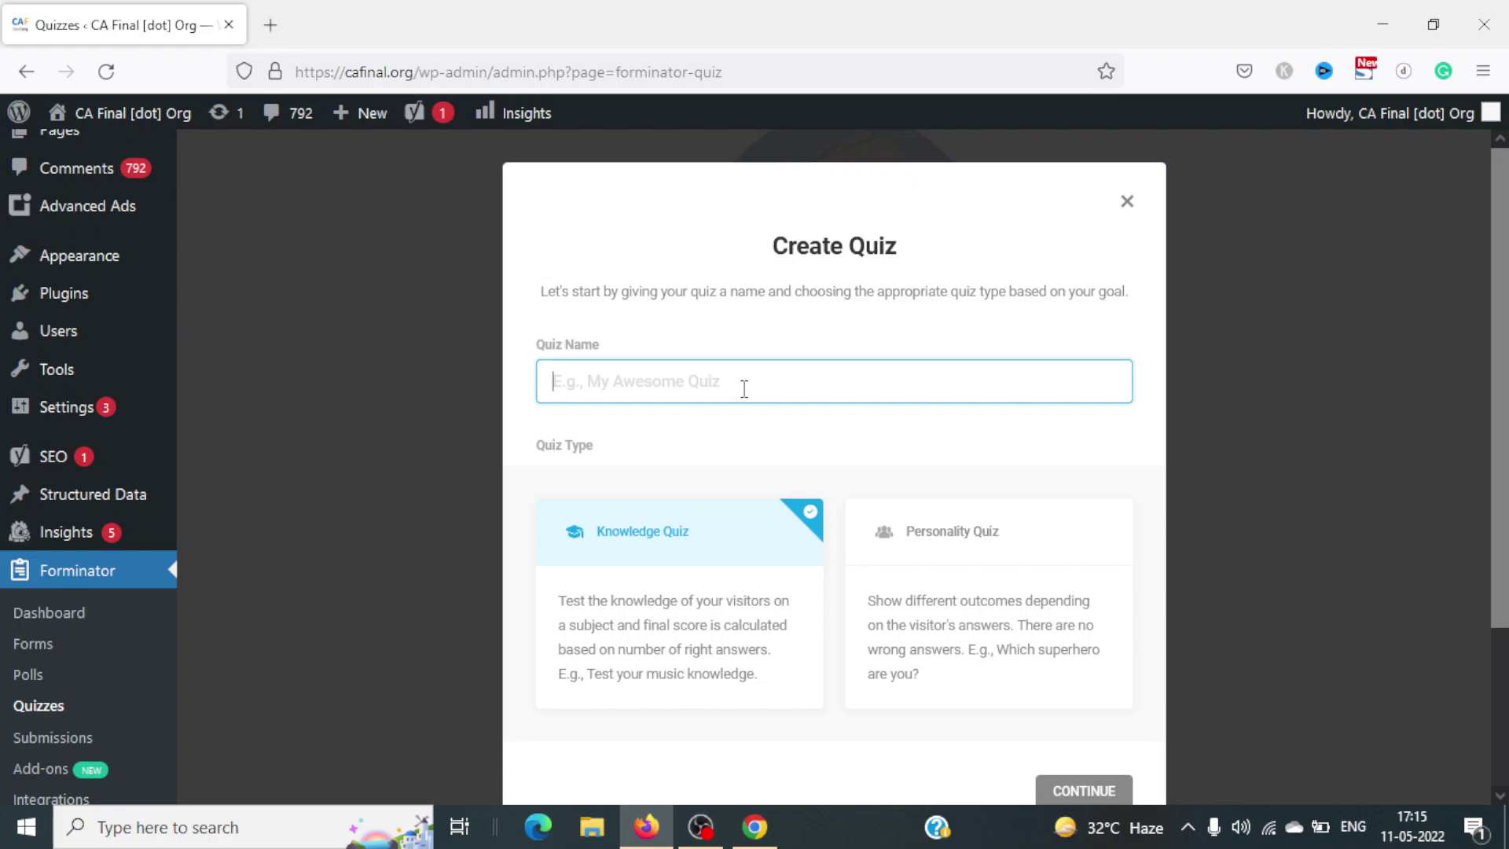
{"action": "type", "text": "Testing your Knowledge"}
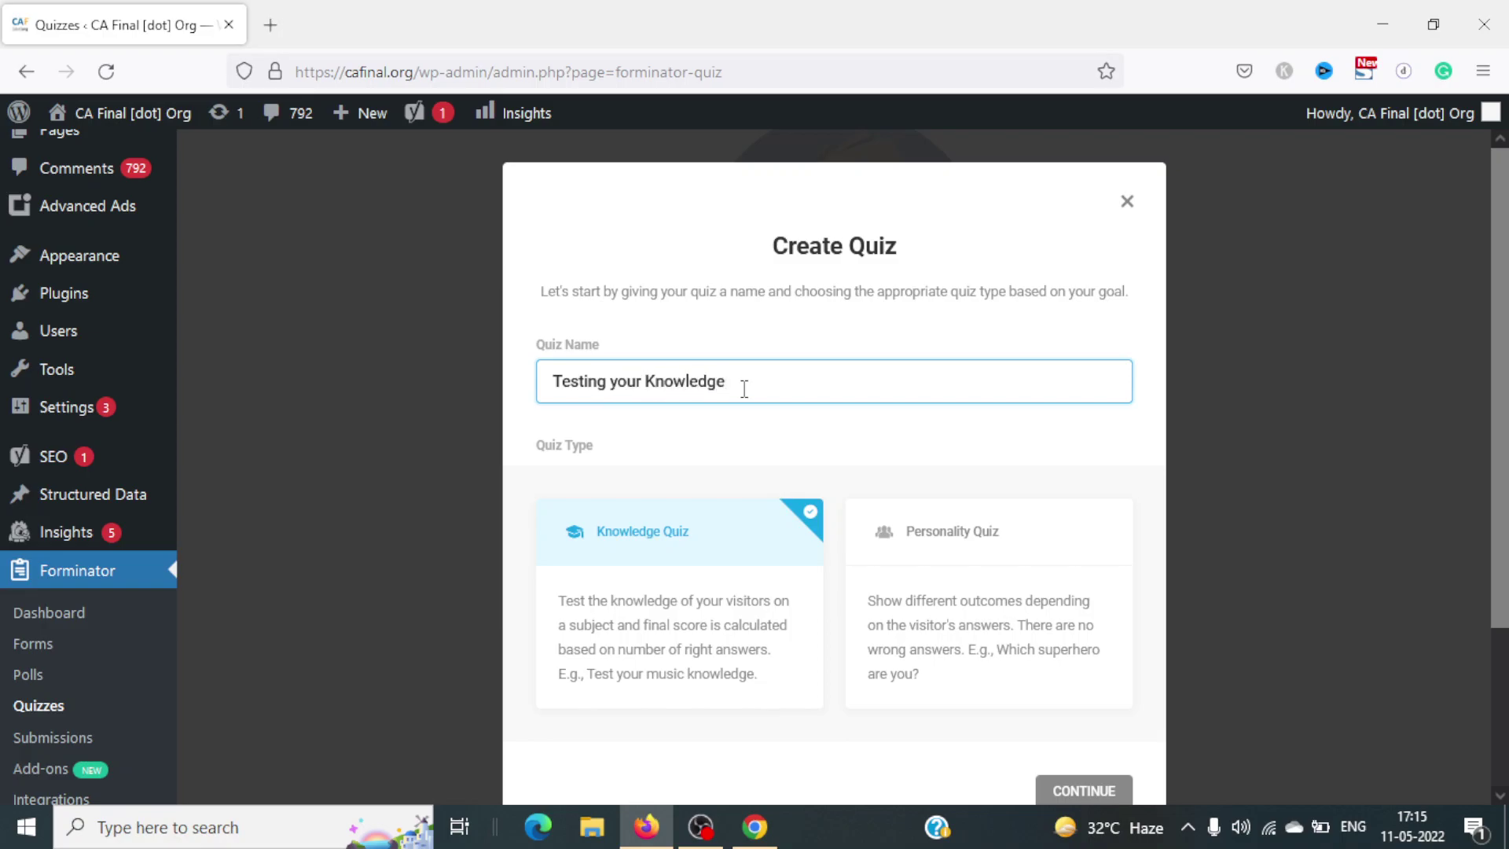
Step: Choose Knowledge Quiz as the quiz type and continue to Quiz Presentation
{"action": "scroll", "coordinate": [953, 525], "scroll_direction": "down", "scroll_amount": 3}
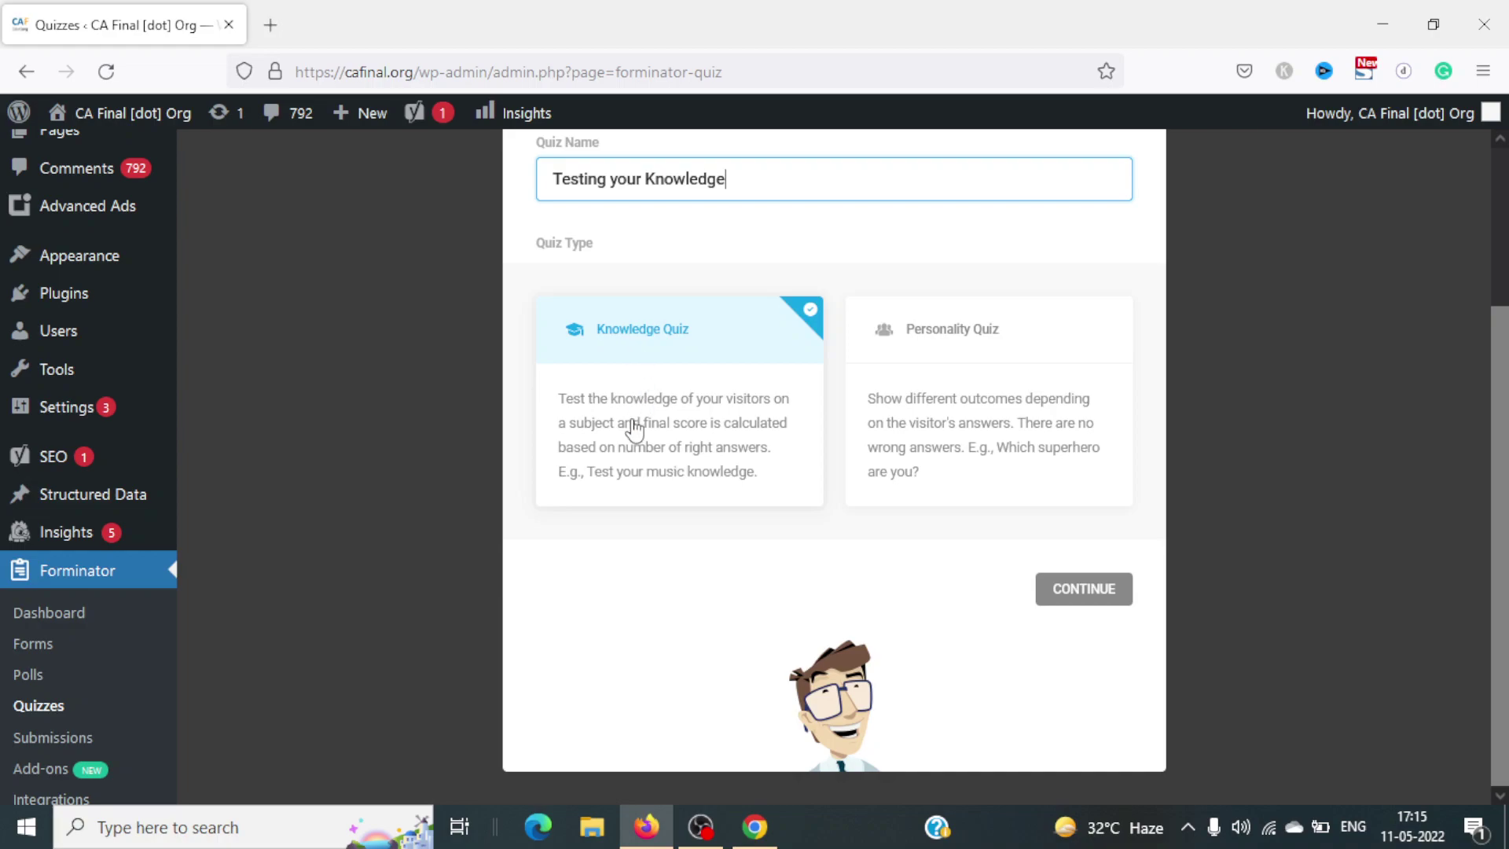
{"action": "left_click", "coordinate": [986, 467]}
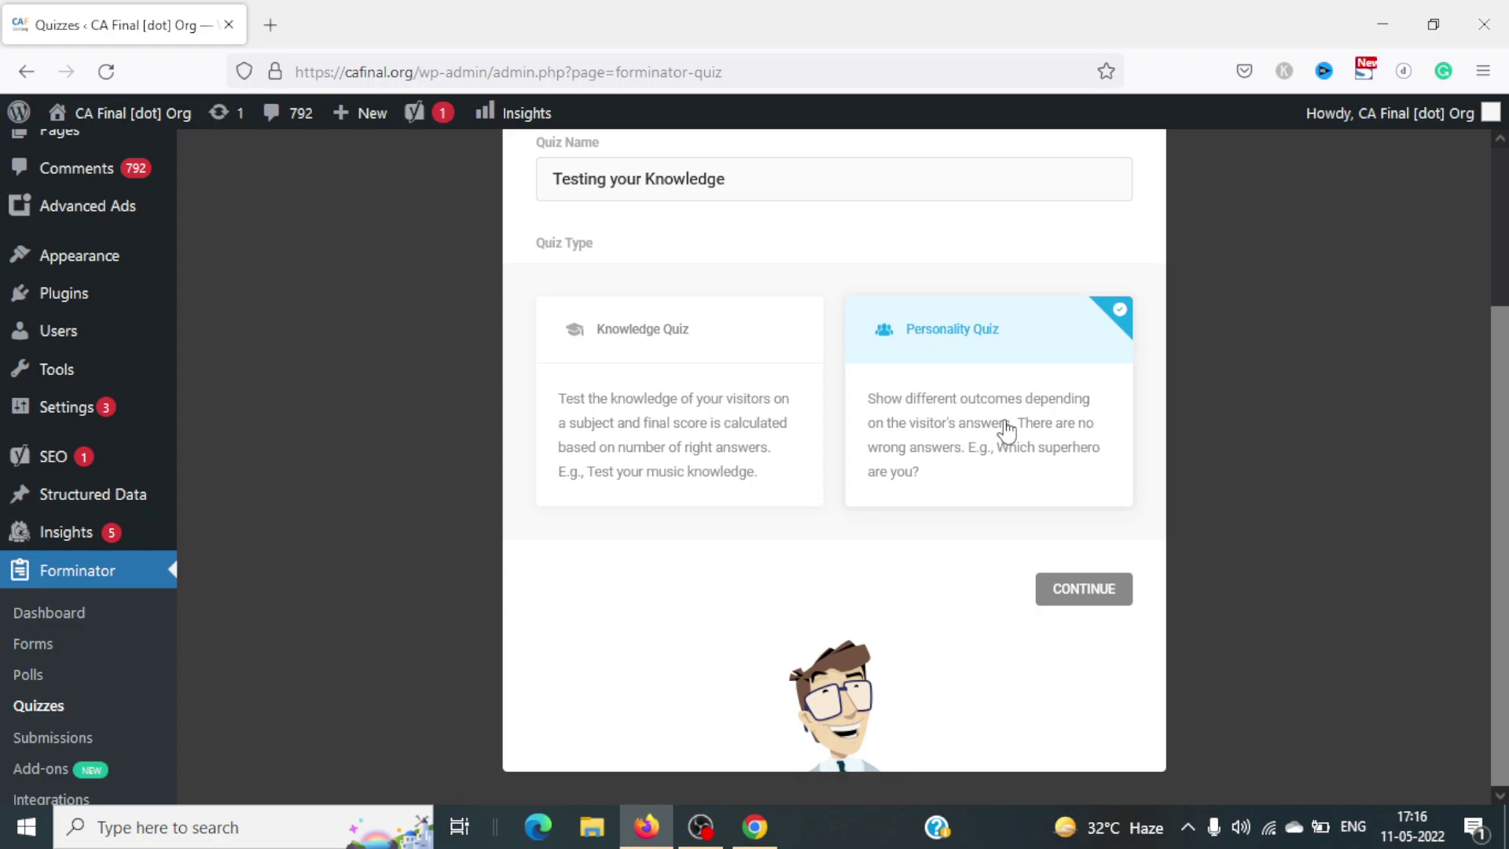
{"action": "left_click", "coordinate": [810, 422]}
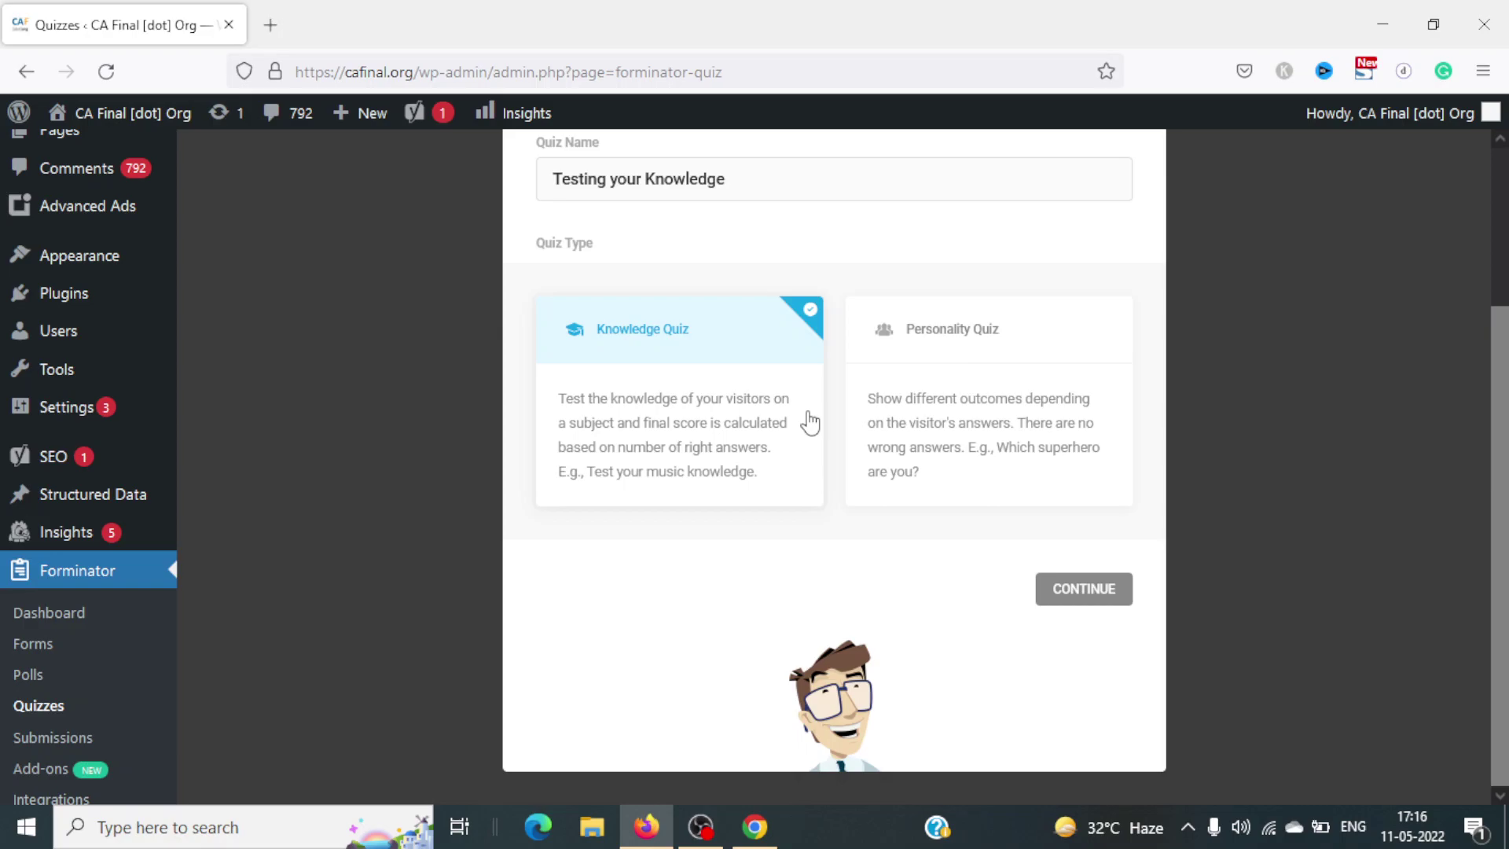
{"action": "left_click", "coordinate": [1047, 601]}
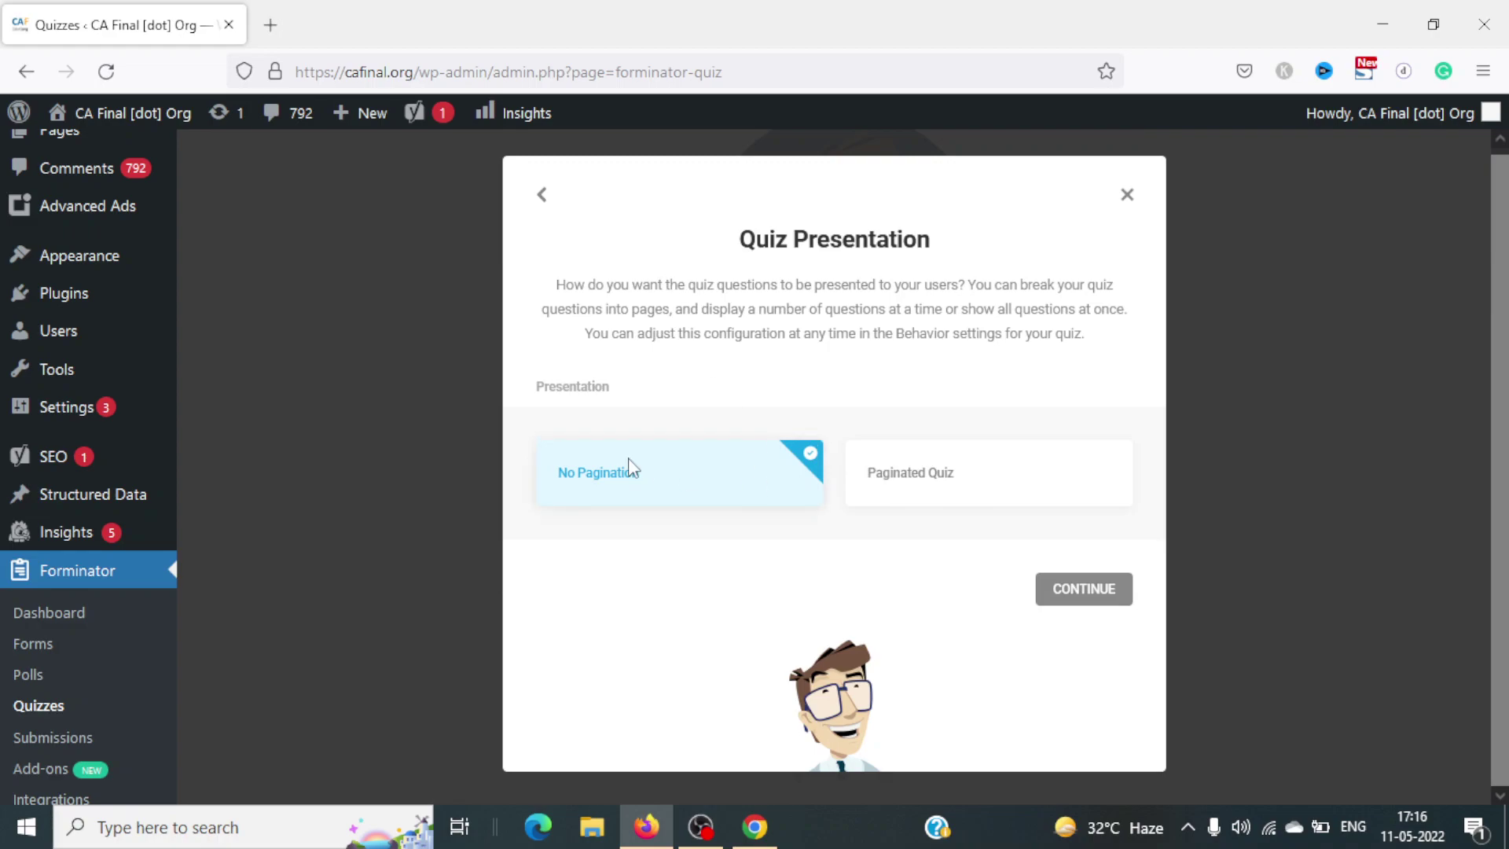
Step: Keep No Pagination for the quiz presentation and continue to the Collect Leads step
{"action": "left_click", "coordinate": [948, 502]}
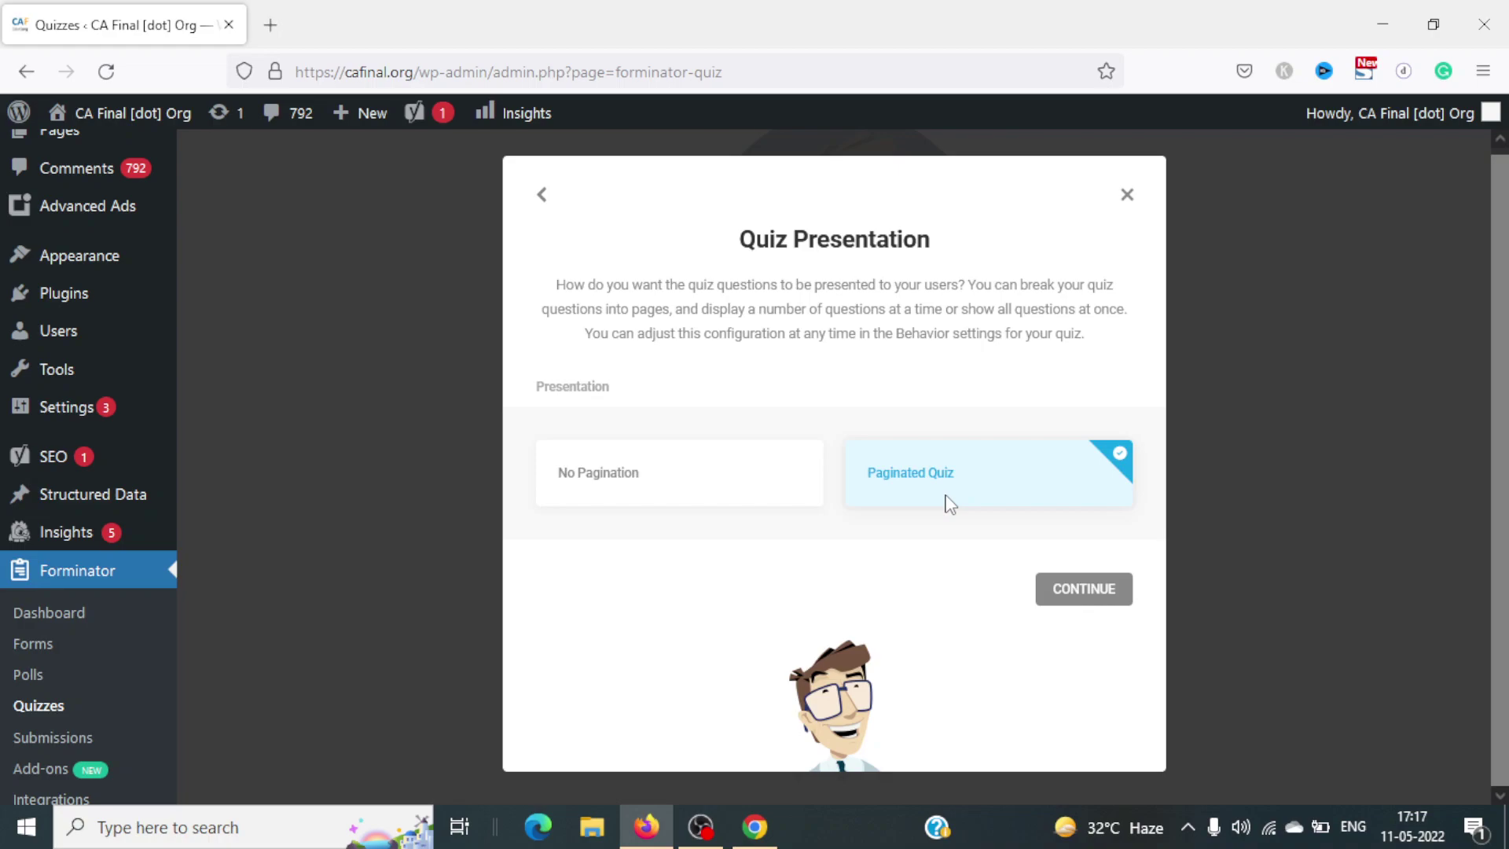
{"action": "left_click", "coordinate": [694, 460]}
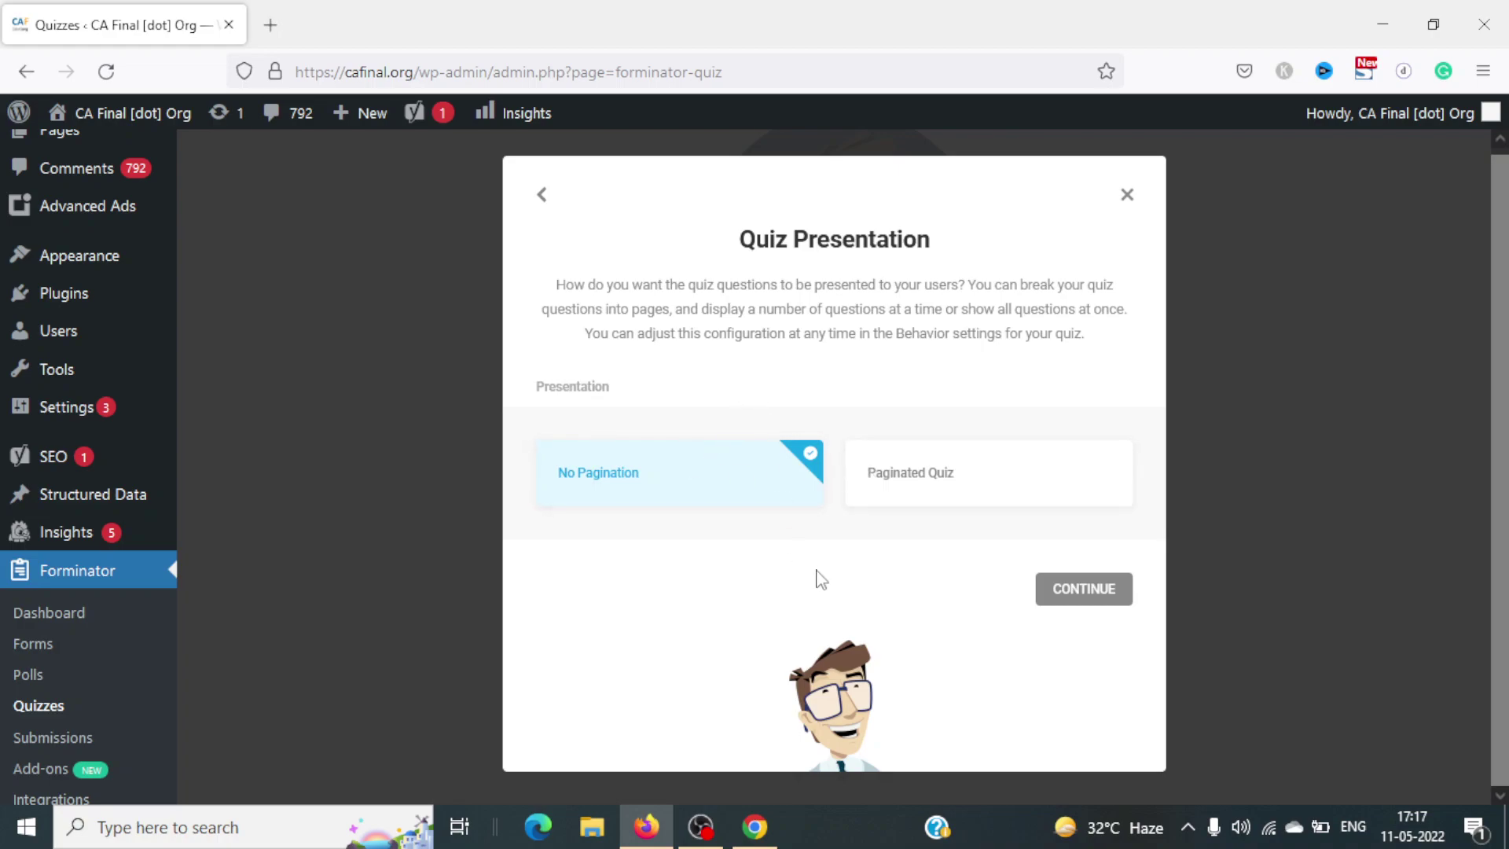
{"action": "left_click", "coordinate": [1083, 589]}
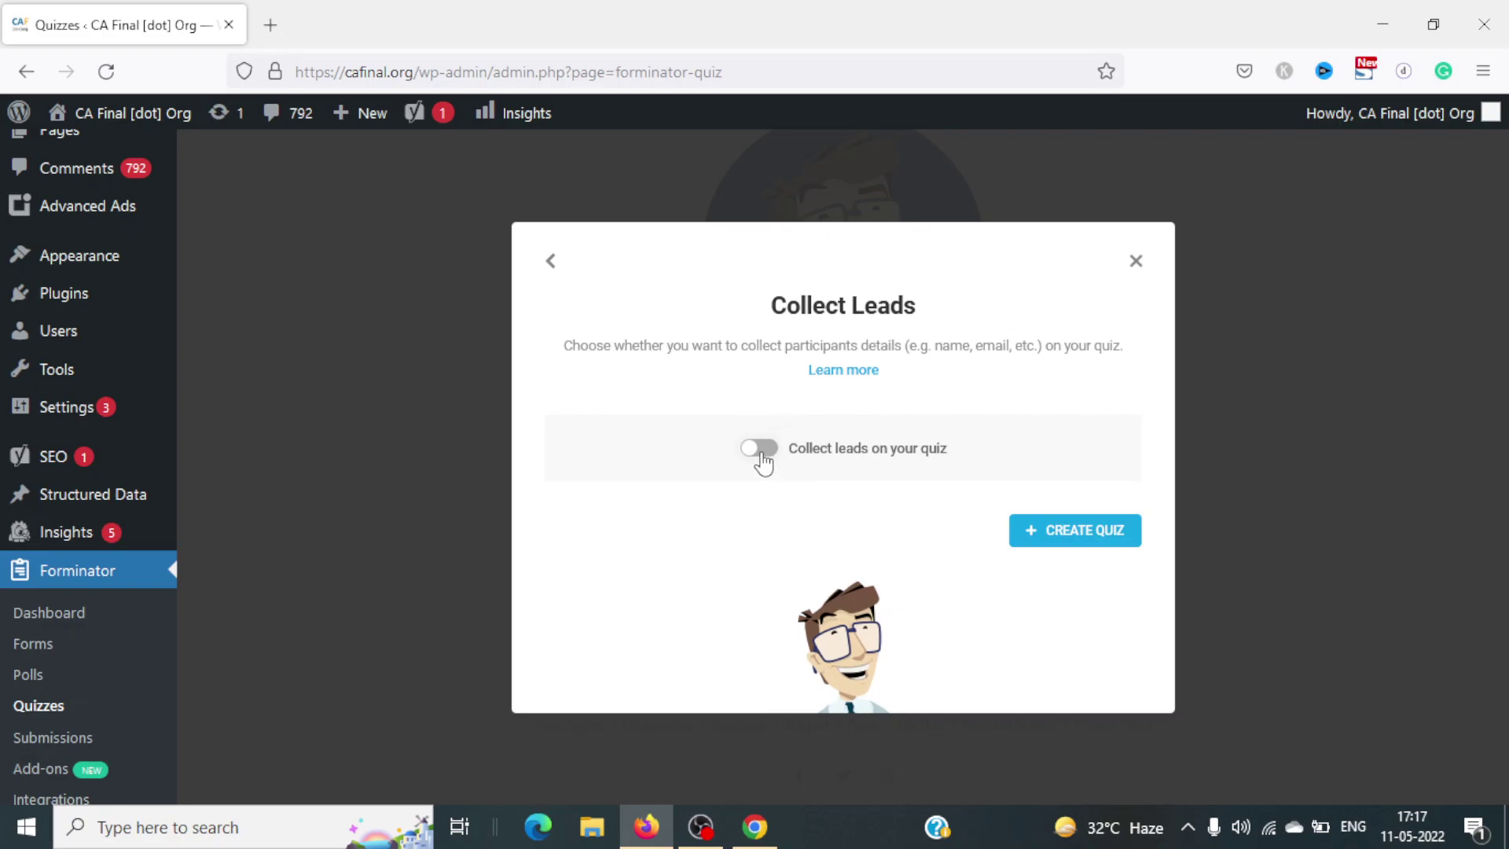
Step: Switch on 'Collect leads on your quiz' and create the quiz
{"action": "left_click", "coordinate": [761, 451]}
{"action": "triple_click", "coordinate": [705, 479]}
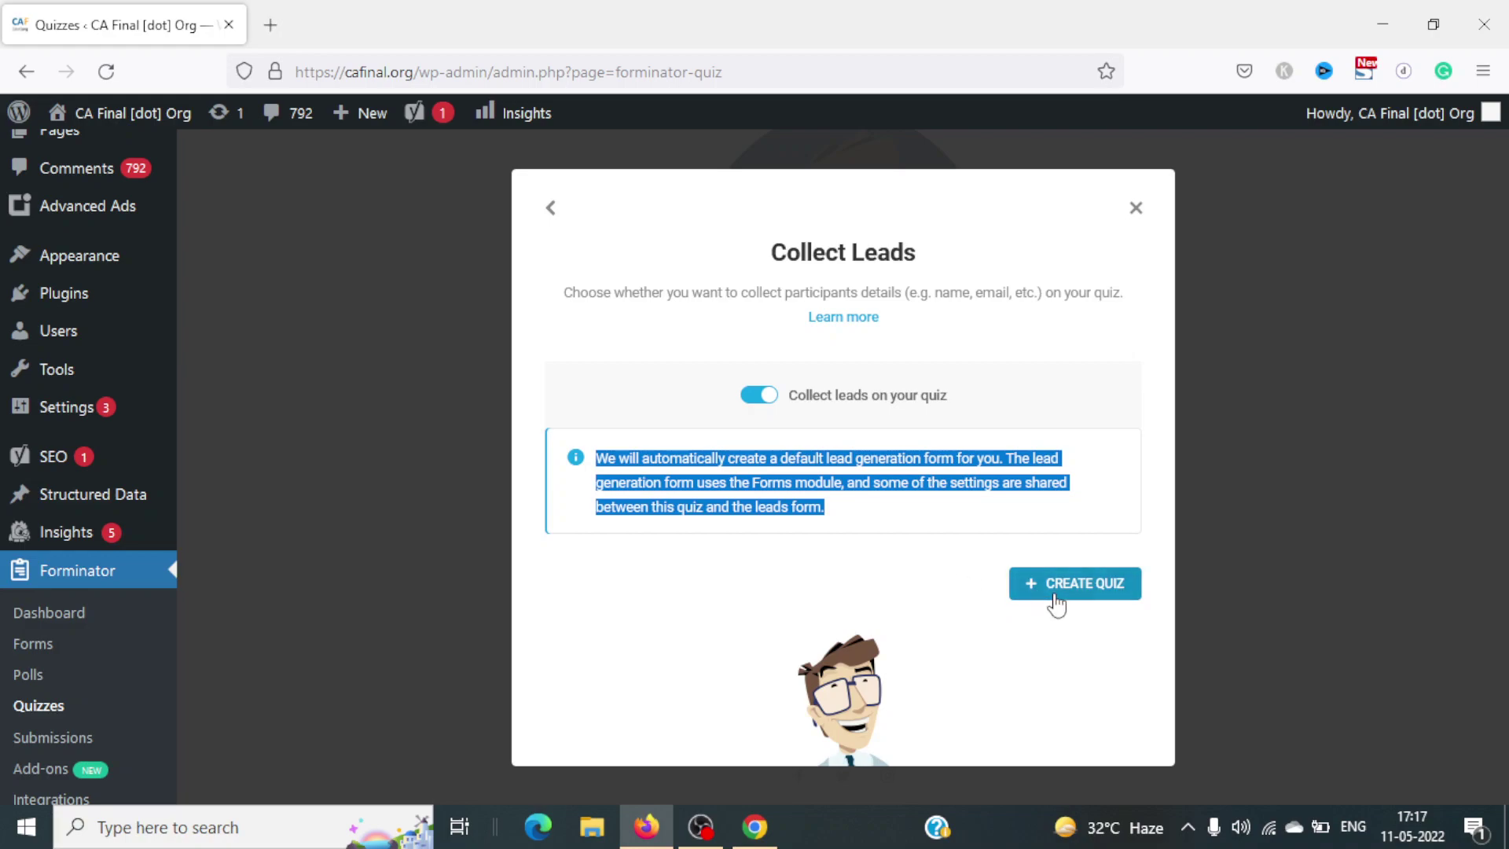
{"action": "left_click", "coordinate": [1057, 604]}
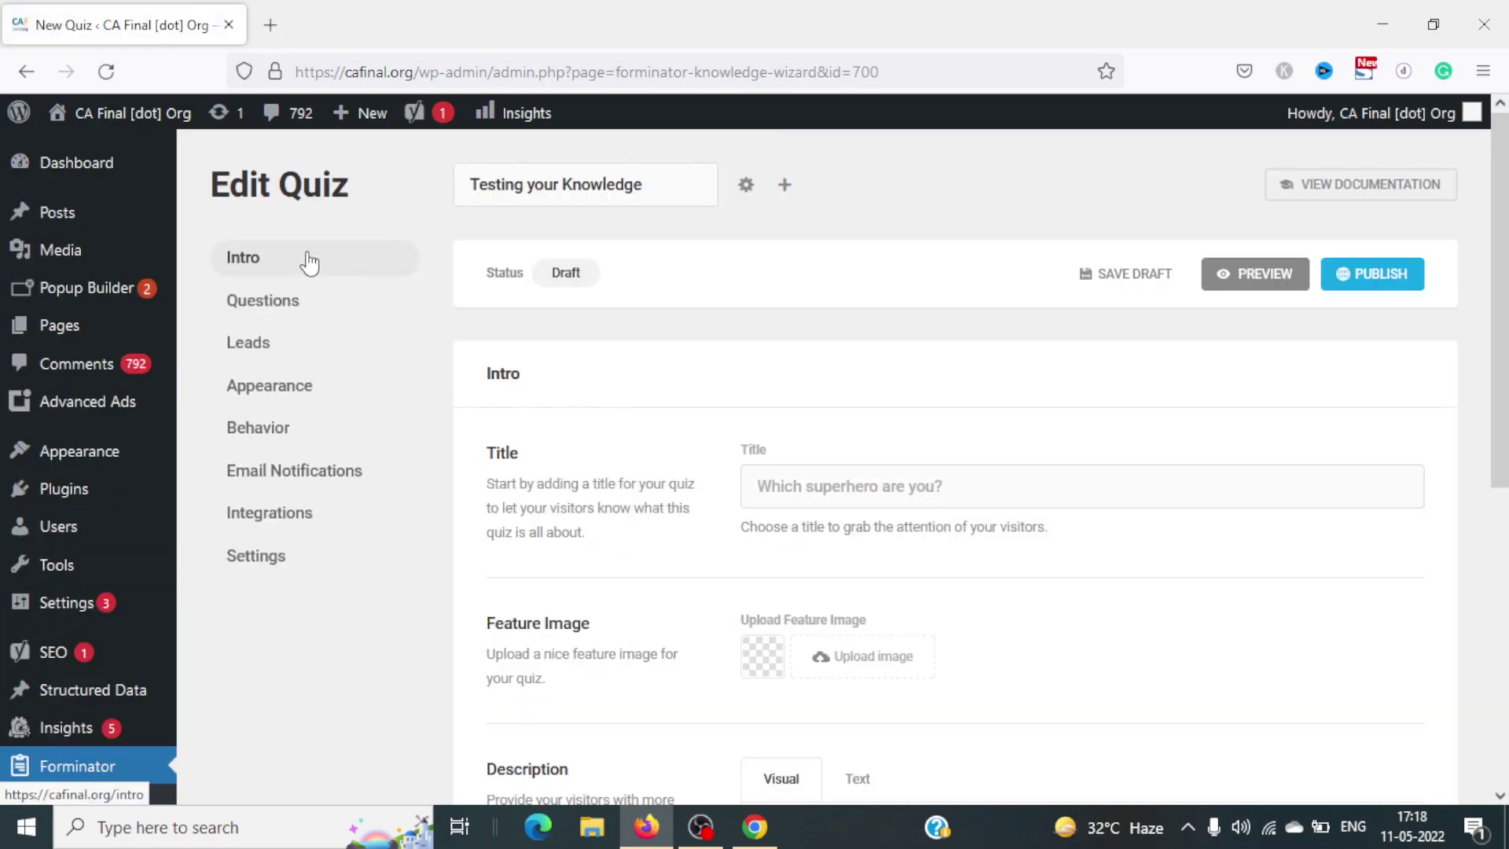
Step: Enter 'how good is your GK' as the quiz Intro title, then place the caret in the Description editor
{"action": "scroll", "coordinate": [732, 393], "scroll_direction": "down", "scroll_amount": 2}
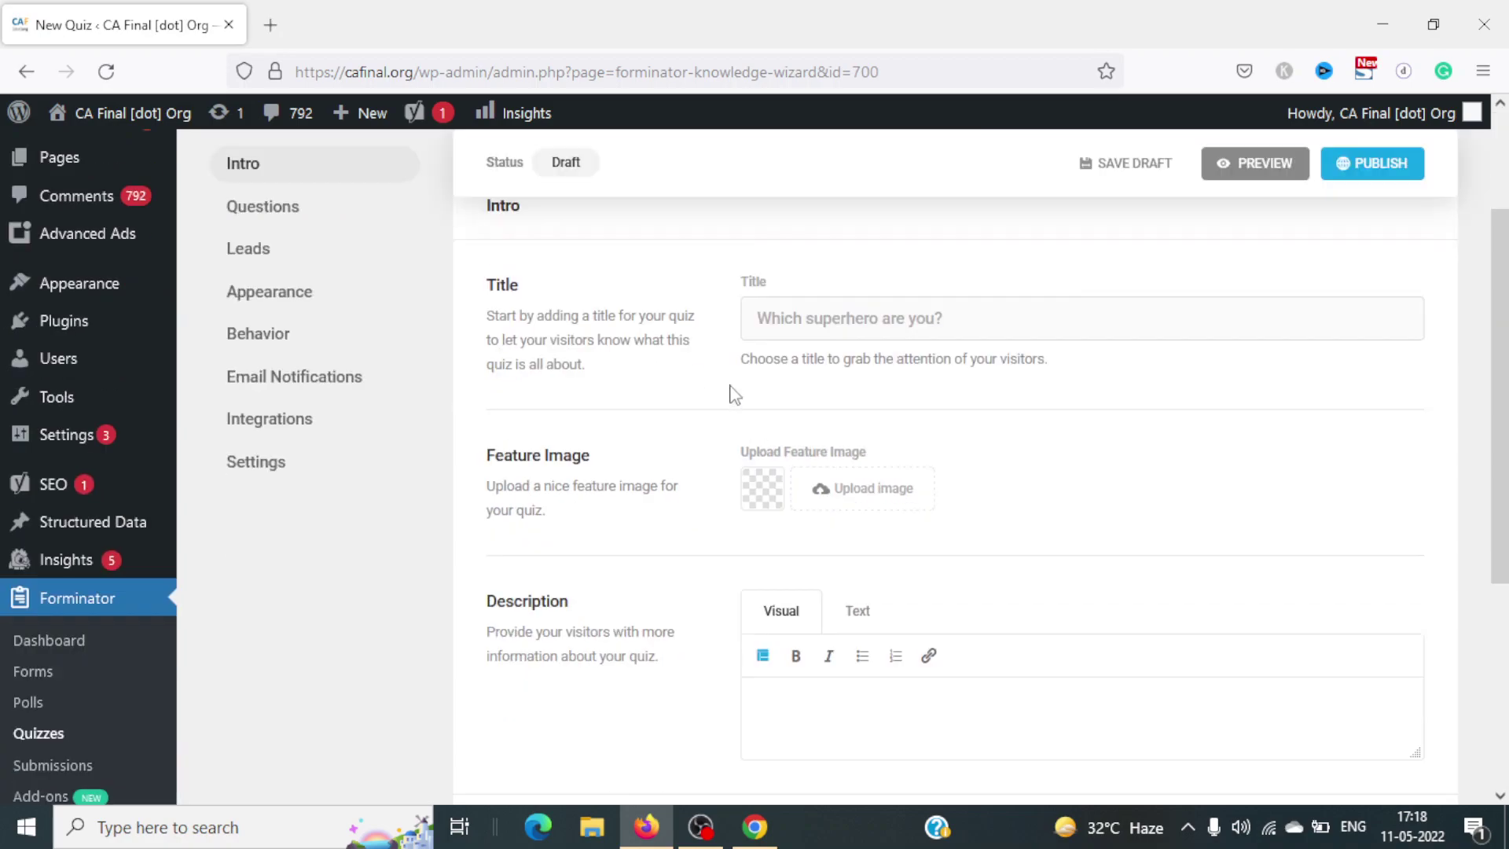
{"action": "scroll", "coordinate": [733, 393], "scroll_direction": "up", "scroll_amount": 1}
{"action": "left_click", "coordinate": [816, 341]}
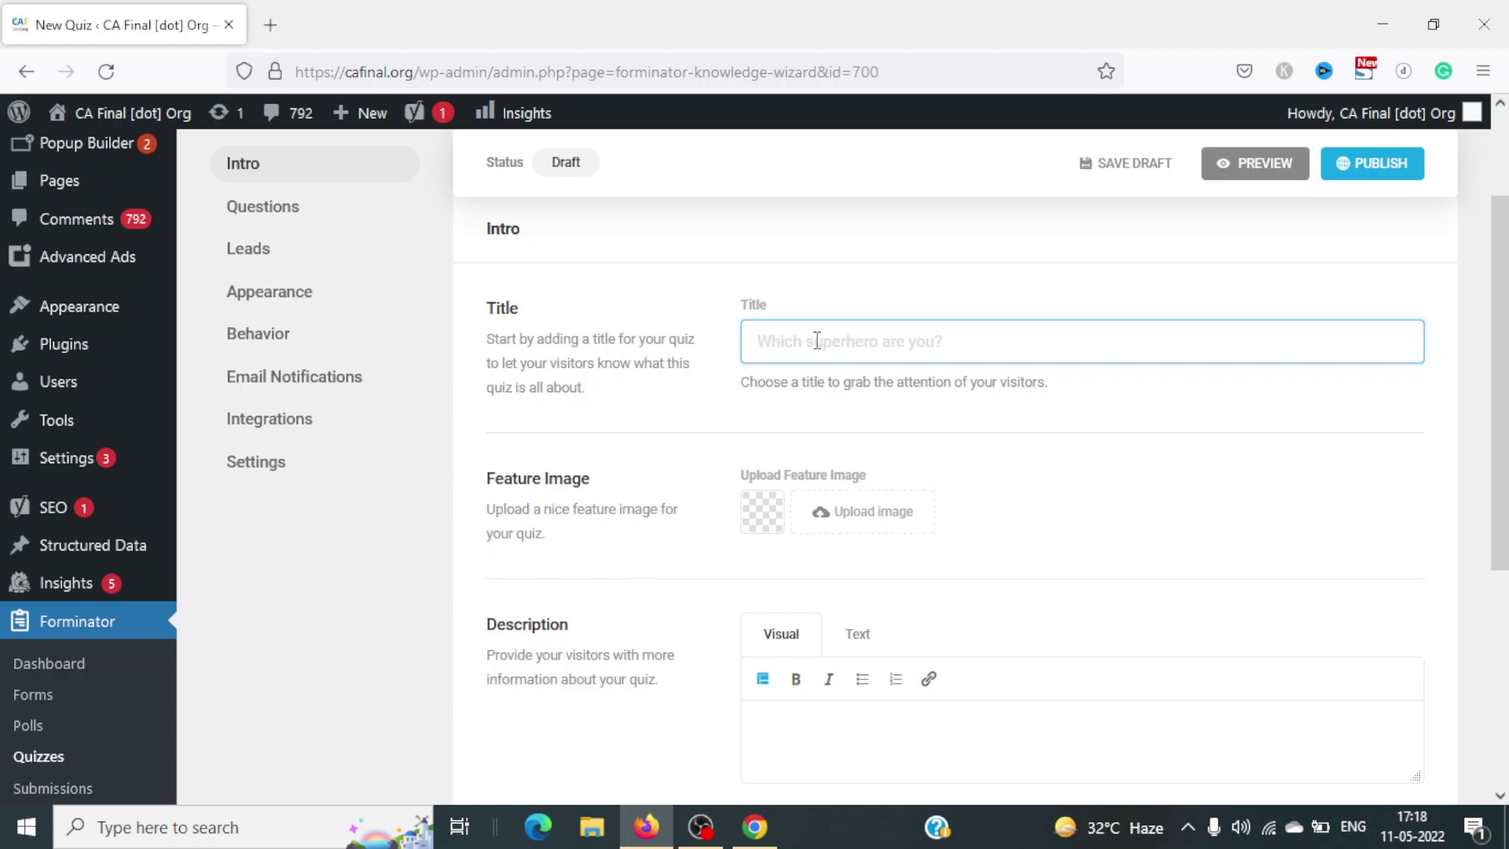
{"action": "type", "text": "how good is your GK"}
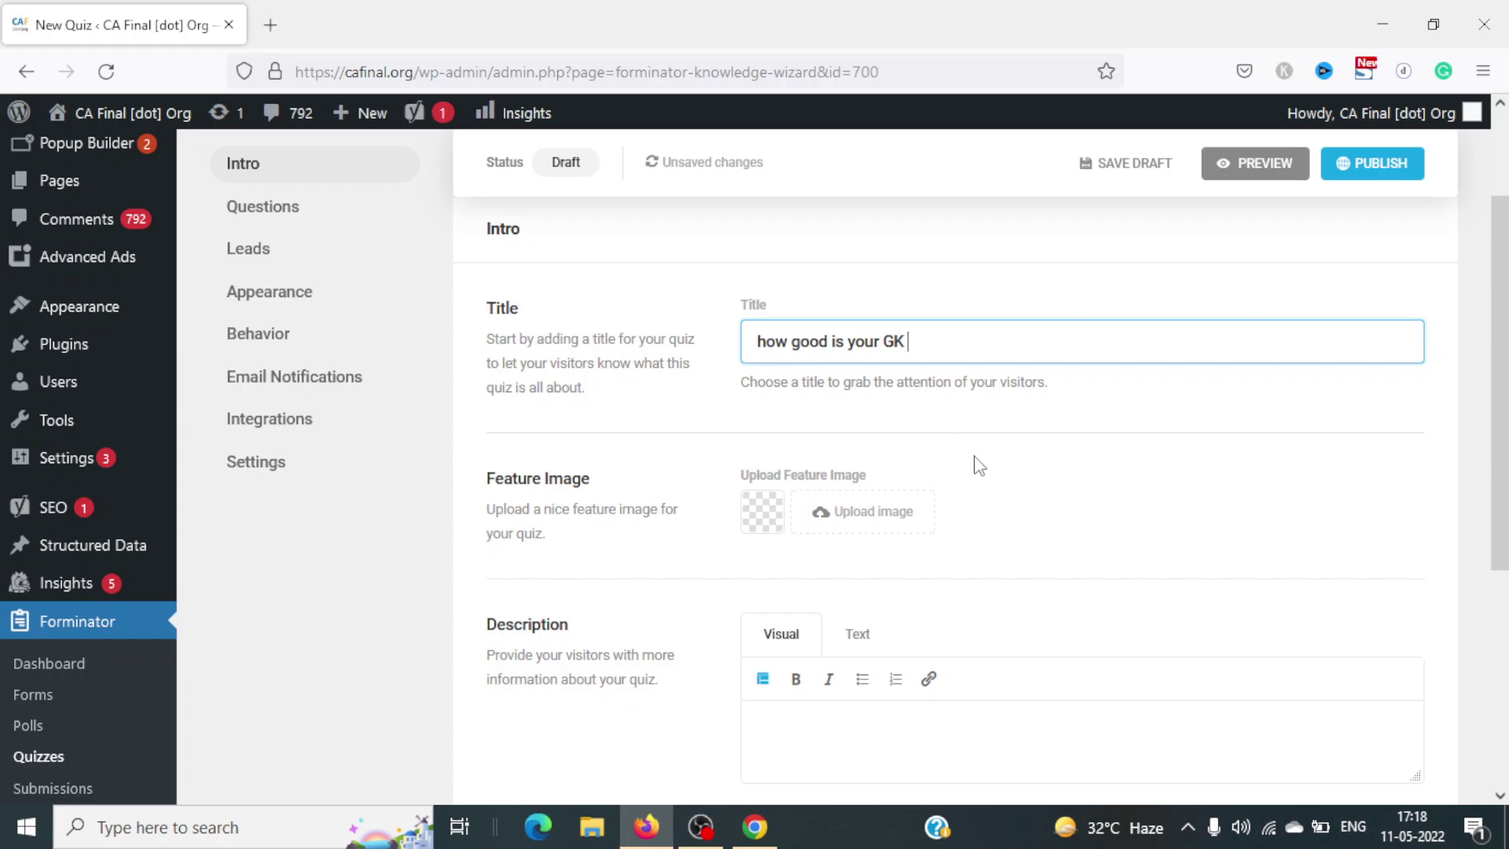
{"action": "scroll", "coordinate": [977, 462], "scroll_direction": "down", "scroll_amount": 1}
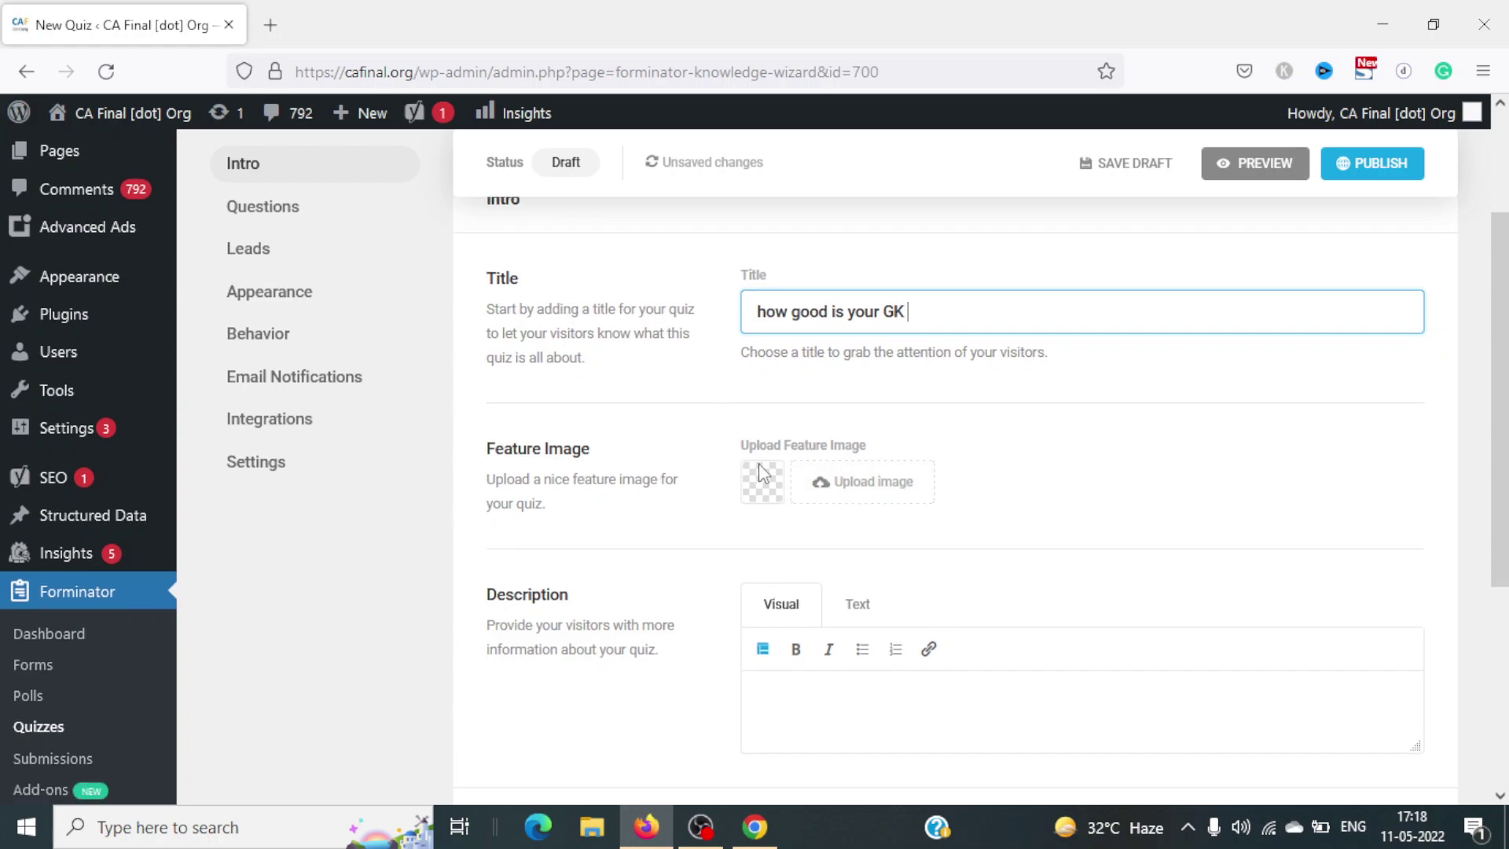
{"action": "scroll", "coordinate": [951, 554], "scroll_direction": "down", "scroll_amount": 2}
{"action": "left_click", "coordinate": [849, 597]}
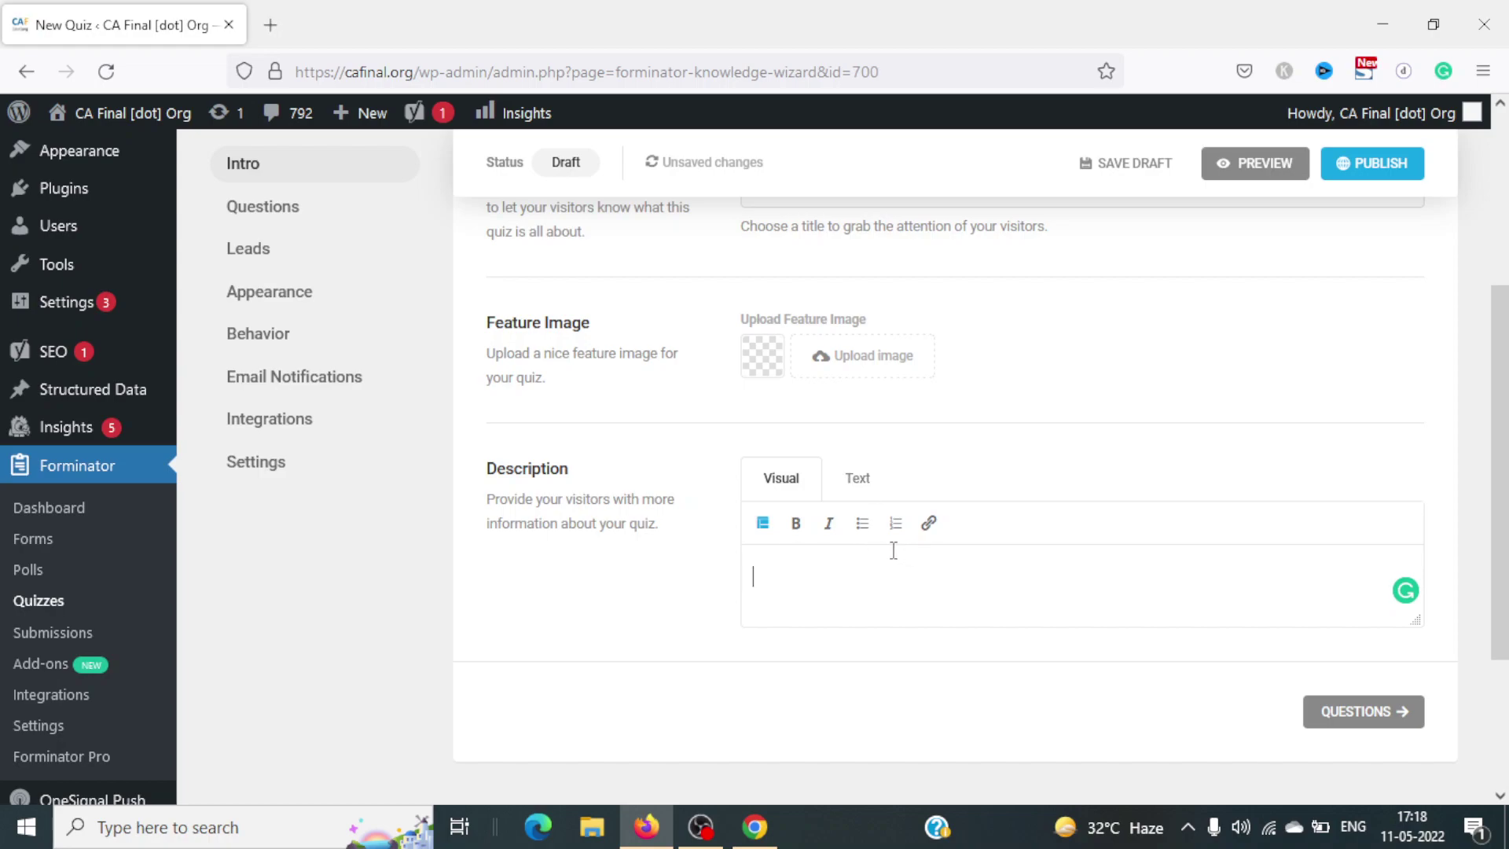
Step: In the Description's Text (HTML) view, enter an empty image tag <img src="" />
{"action": "left_click", "coordinate": [858, 487]}
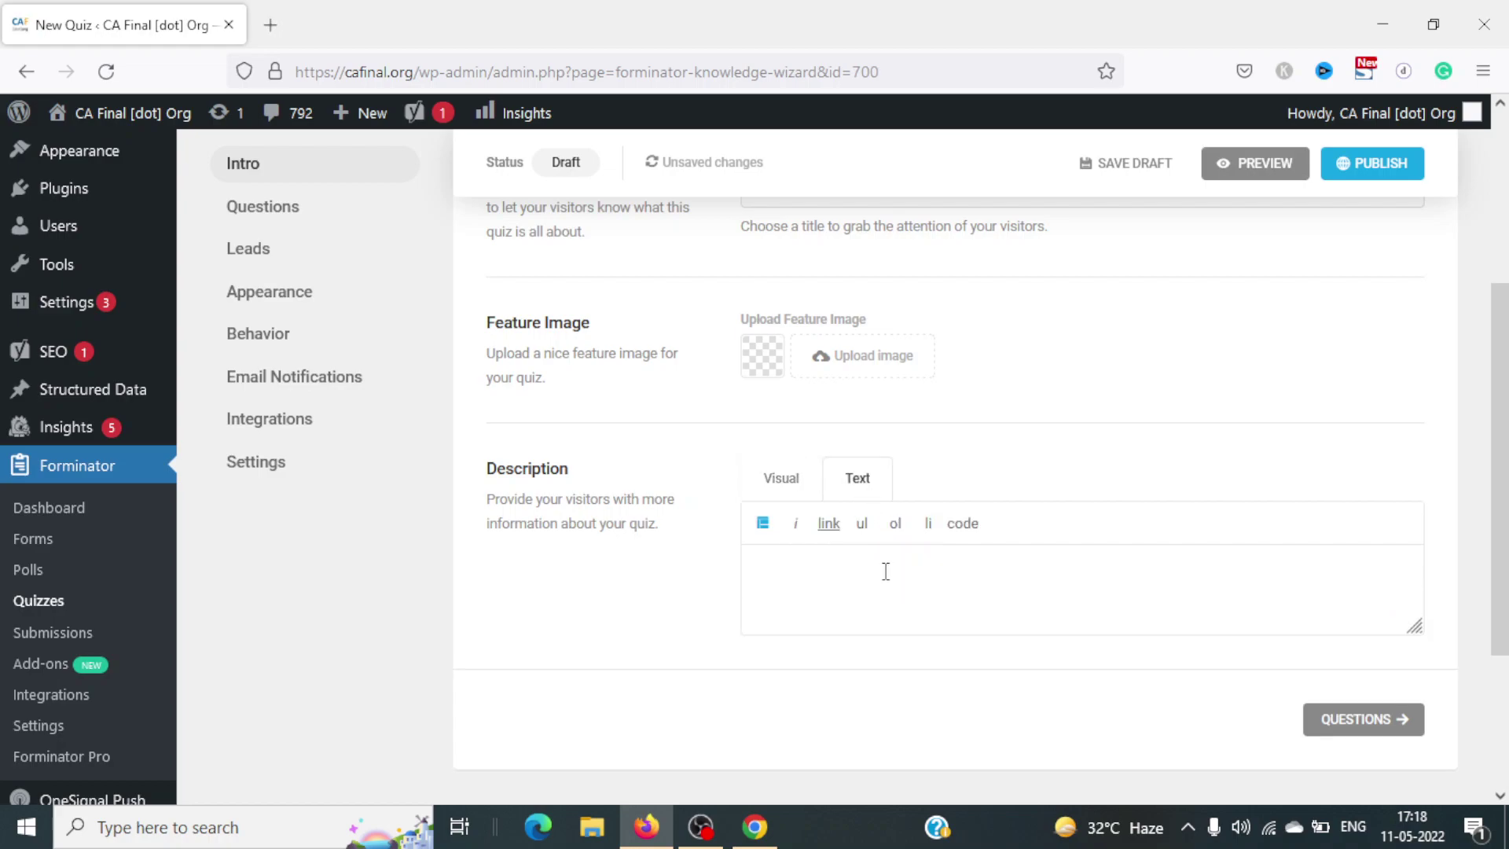
{"action": "left_click", "coordinate": [906, 601]}
{"action": "type", "text": "<>"}
{"action": "type", "text": "img "}
{"action": "type", "text": "src=\"\" />"}
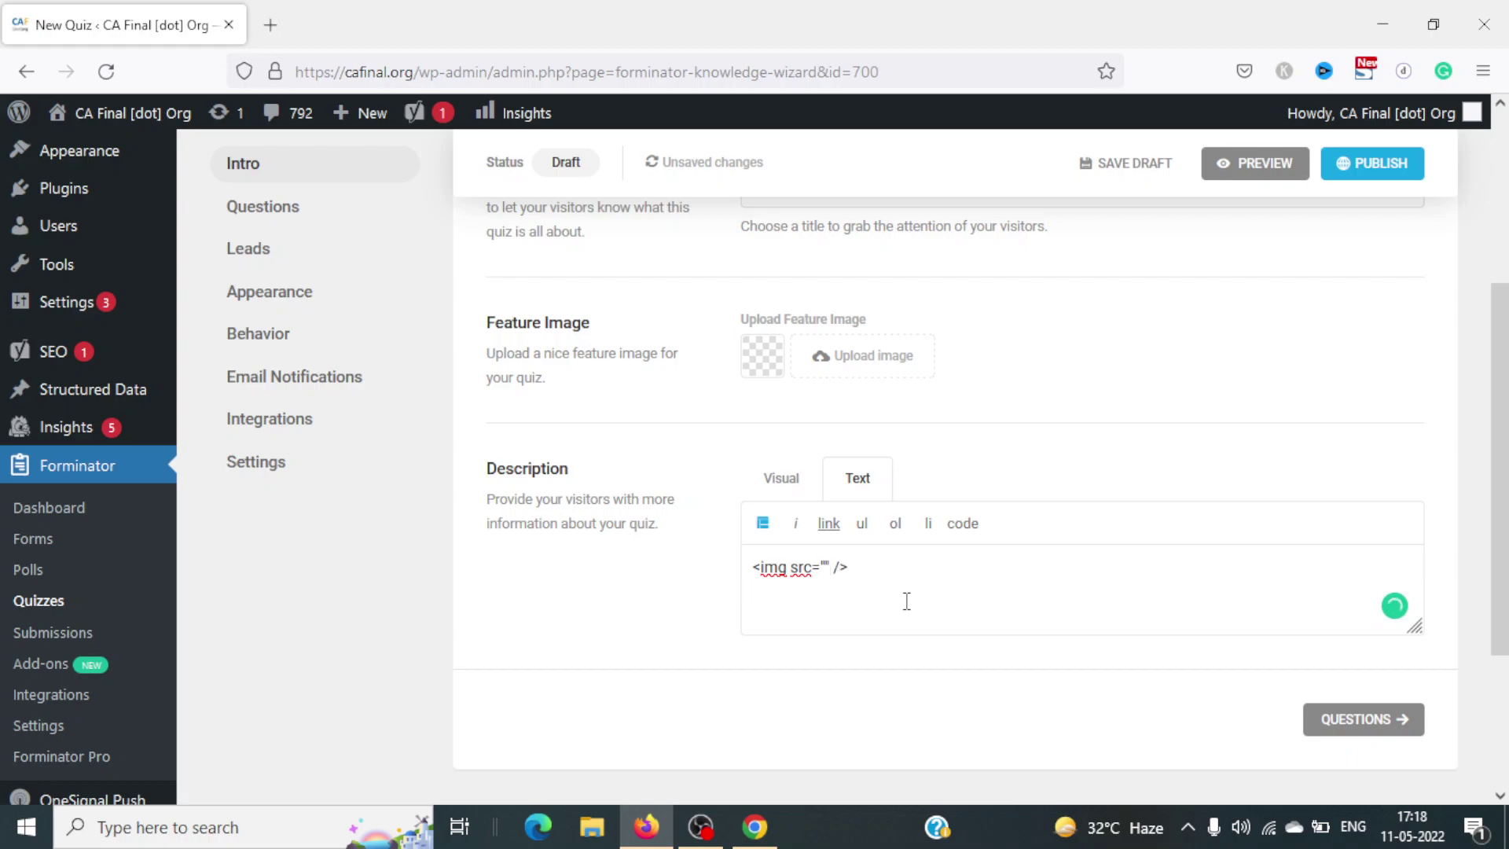
Step: Open cafinal.org in a new browser tab
{"action": "left_click", "coordinate": [275, 17]}
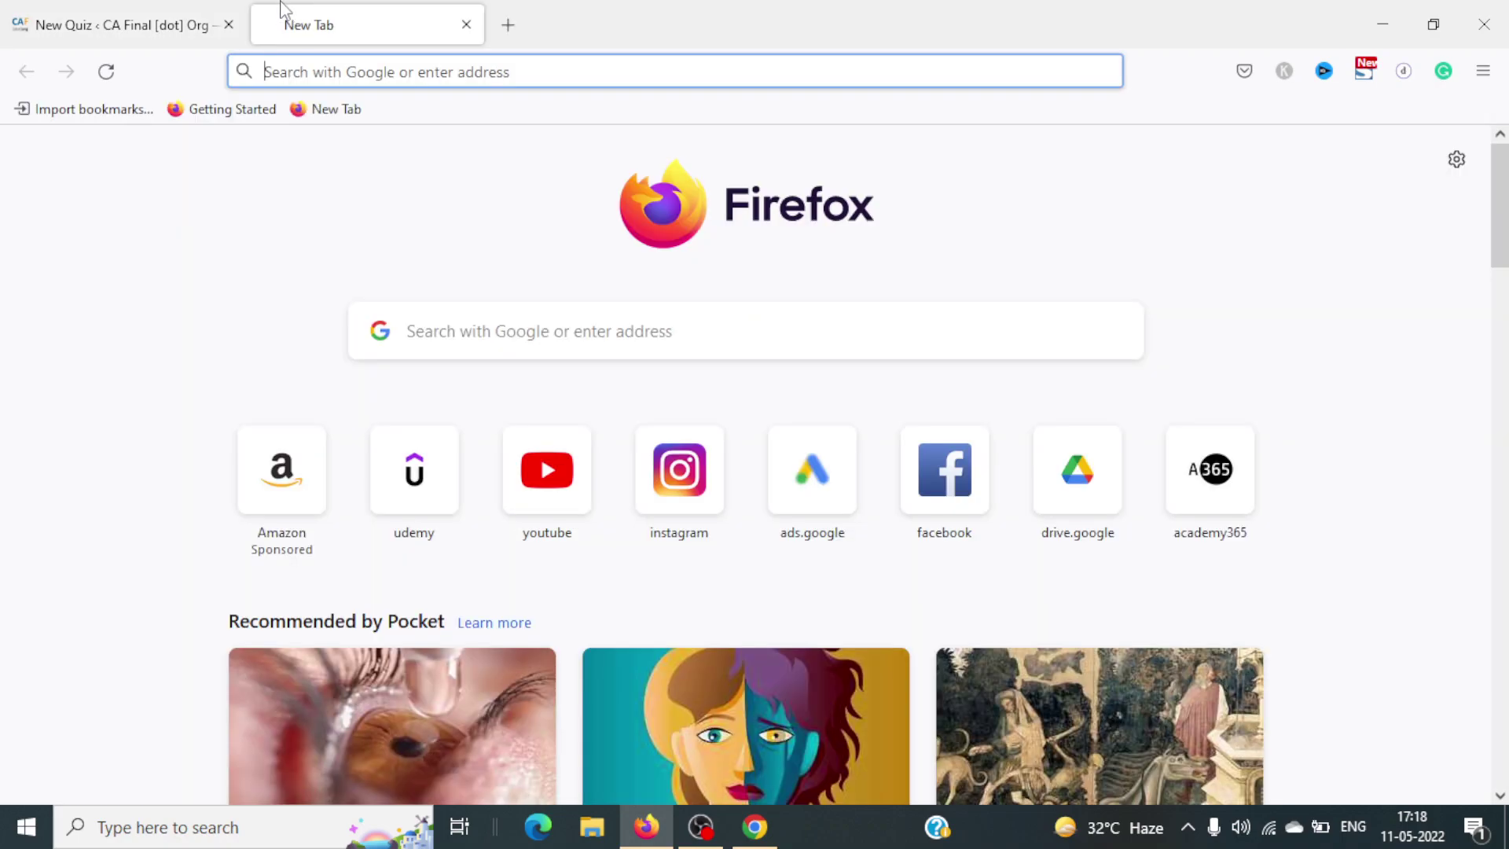
{"action": "type", "text": "cafinal.org/"}
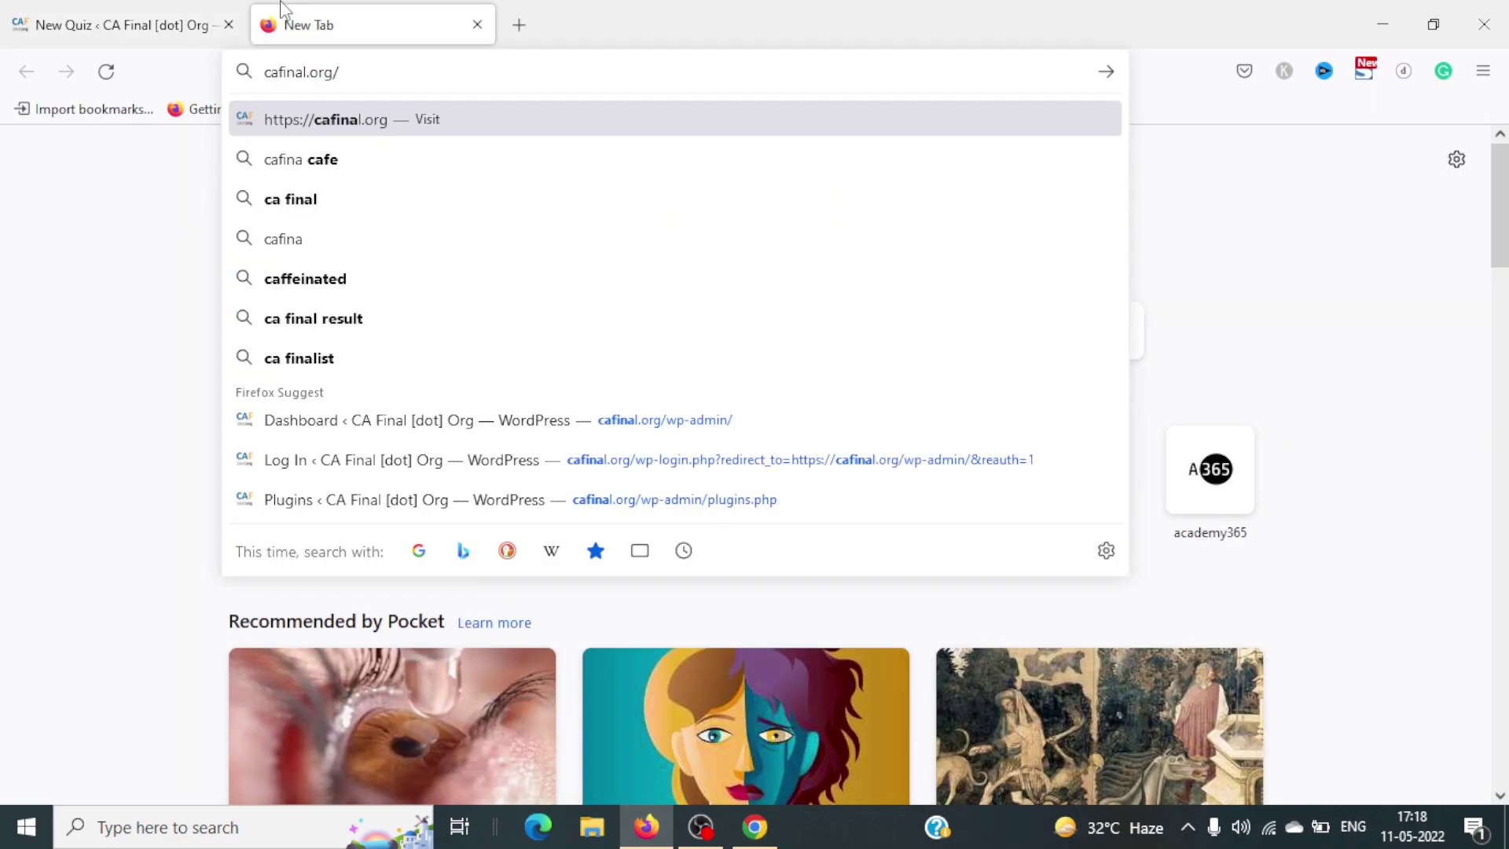
{"action": "key", "text": "Return"}
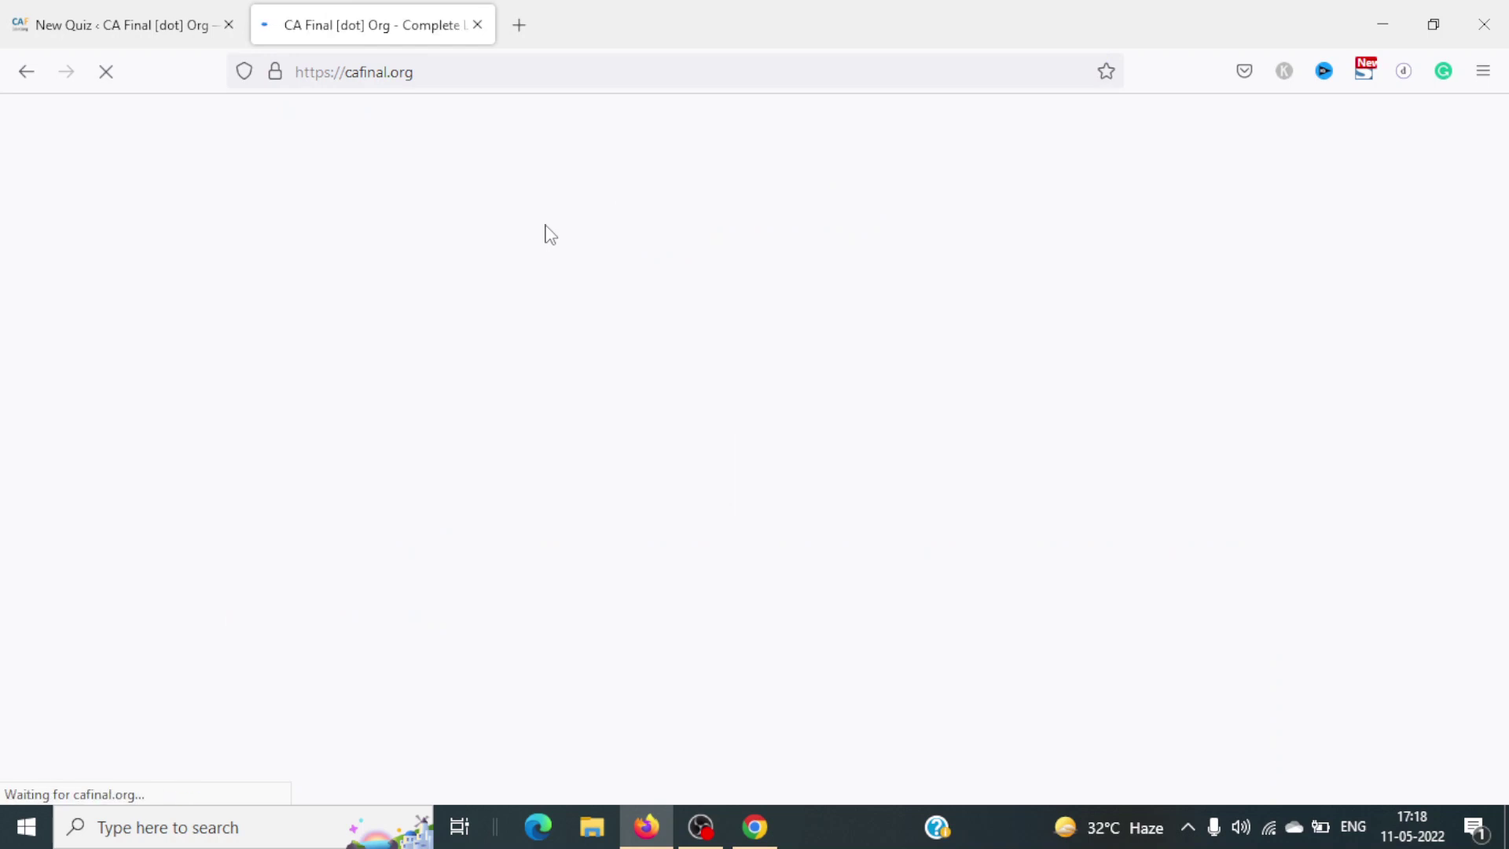
Step: Dismiss the notification prompt and open the 'Top CS Classes in Mumbai' post
{"action": "scroll", "coordinate": [842, 573], "scroll_direction": "down", "scroll_amount": 5}
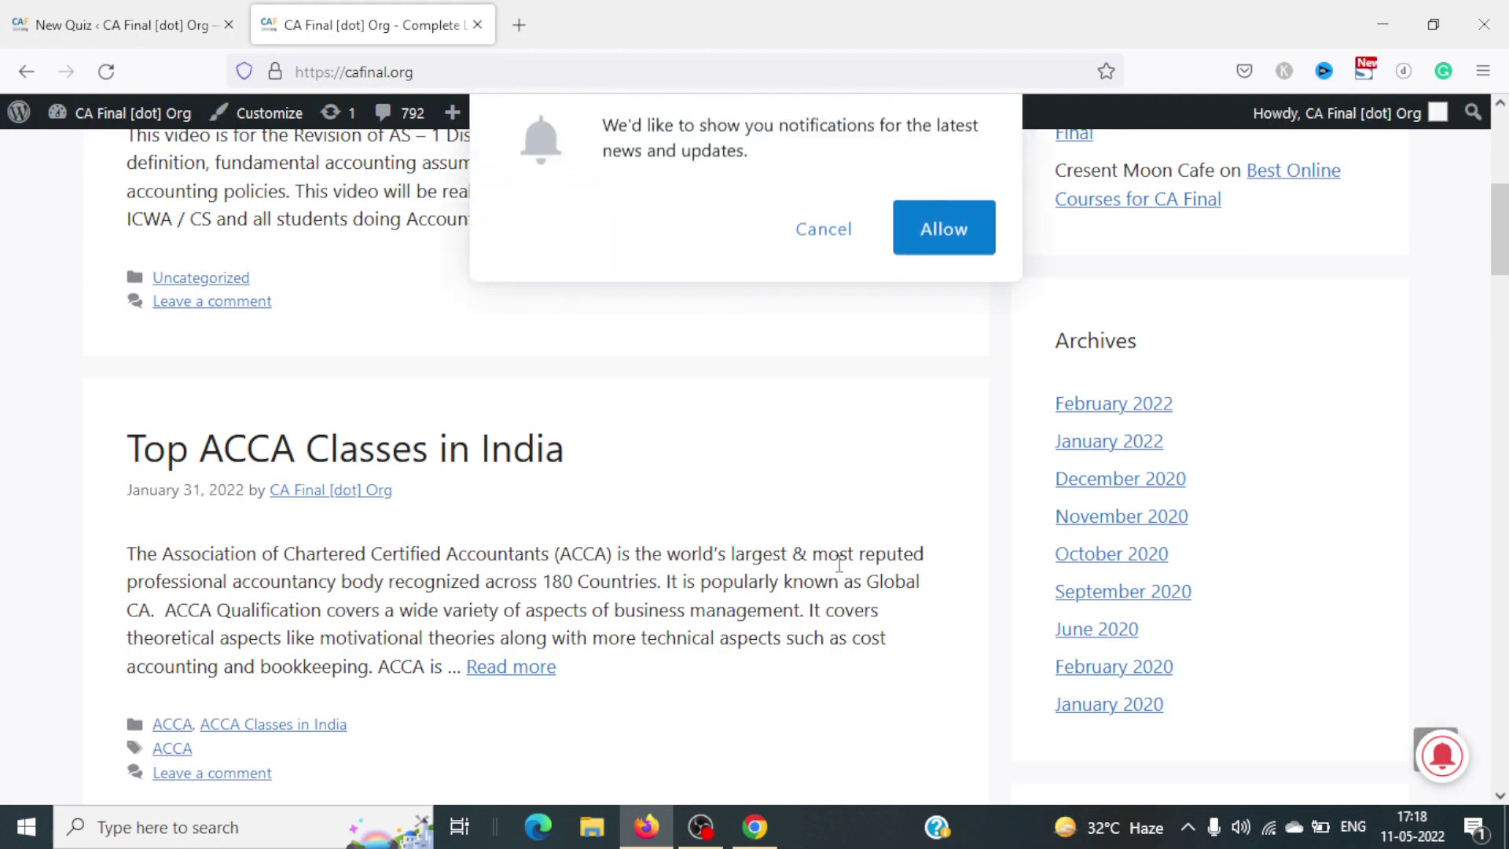
{"action": "scroll", "coordinate": [838, 573], "scroll_direction": "down", "scroll_amount": 5}
{"action": "left_click", "coordinate": [809, 238]}
{"action": "scroll", "coordinate": [761, 478], "scroll_direction": "down", "scroll_amount": 3}
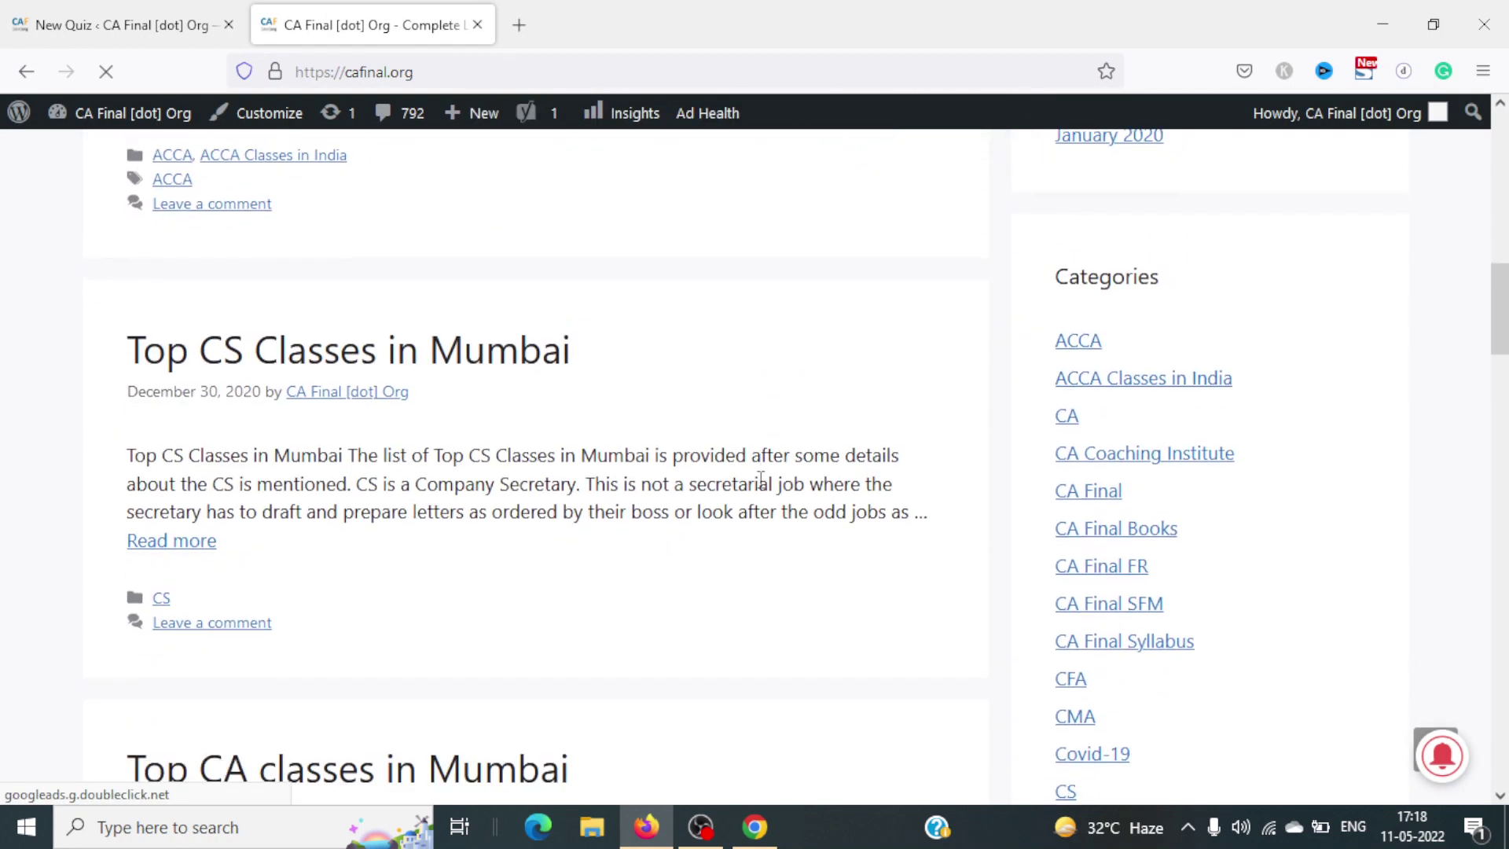
{"action": "left_click", "coordinate": [526, 364]}
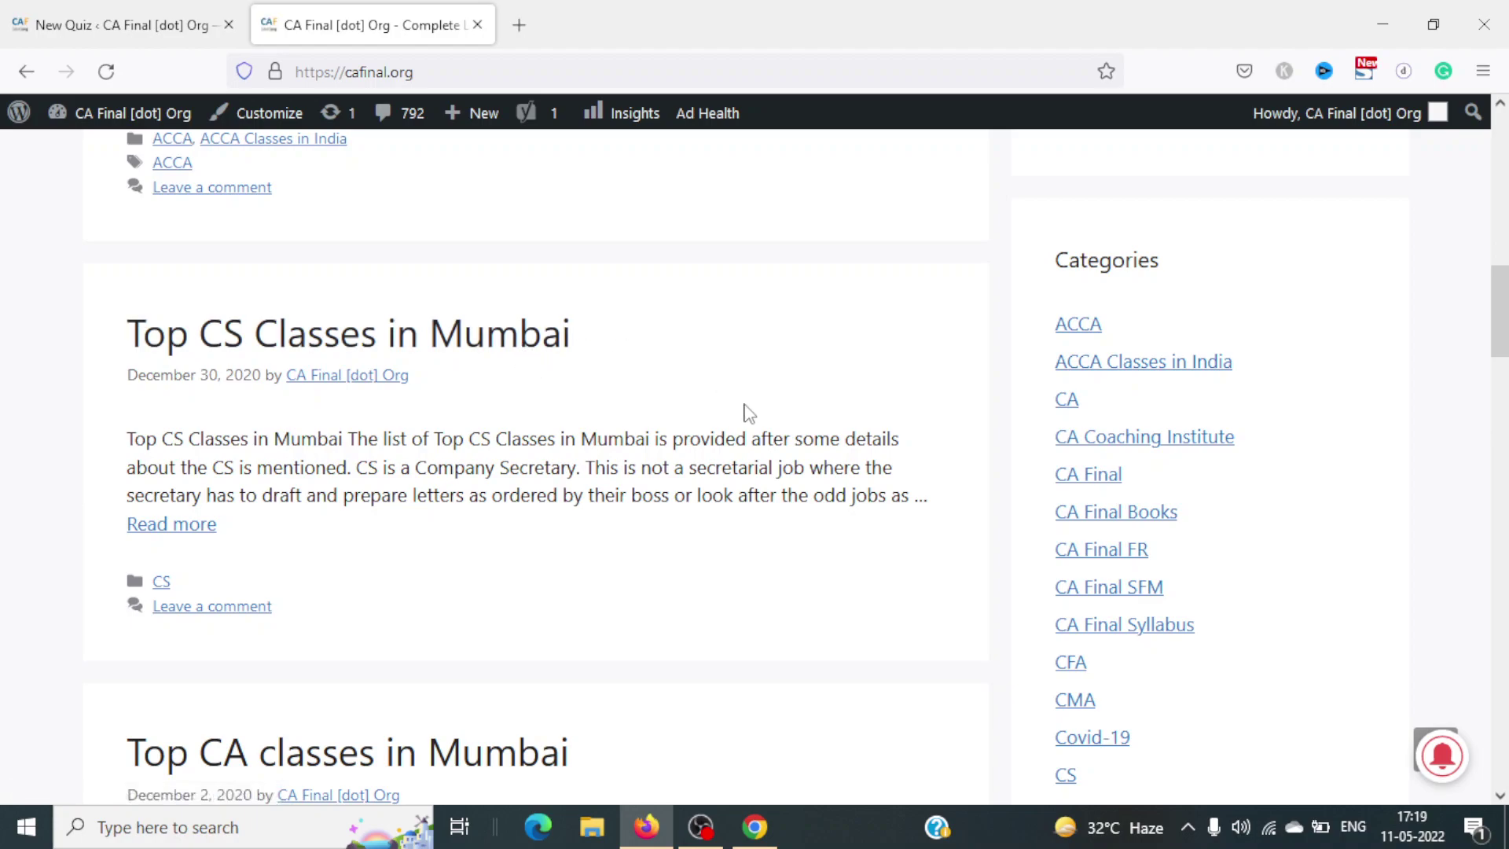
{"action": "scroll", "coordinate": [749, 412], "scroll_direction": "down", "scroll_amount": 20}
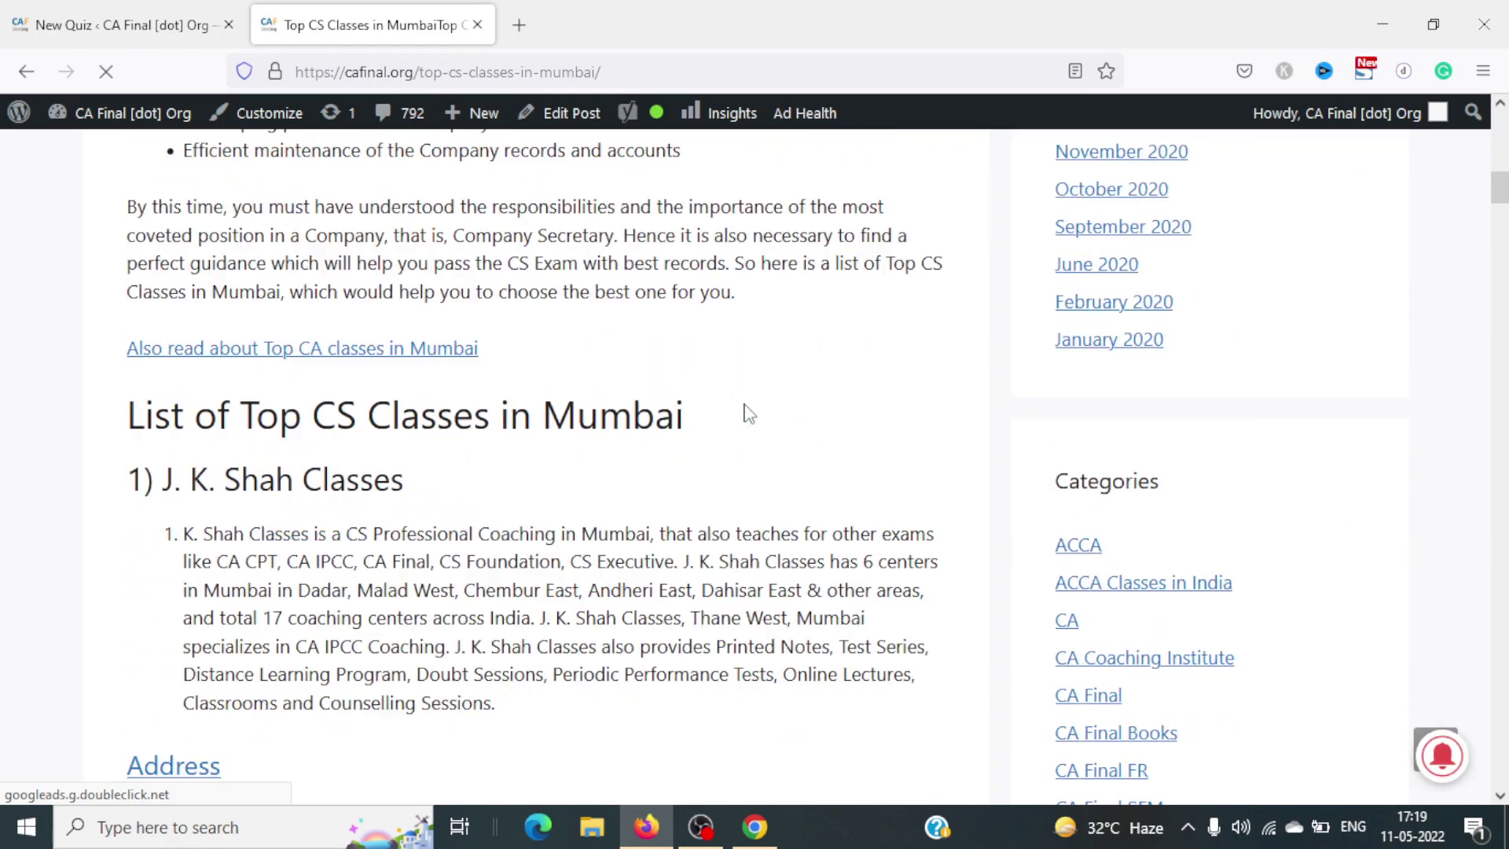
{"action": "scroll", "coordinate": [749, 413], "scroll_direction": "down", "scroll_amount": 20}
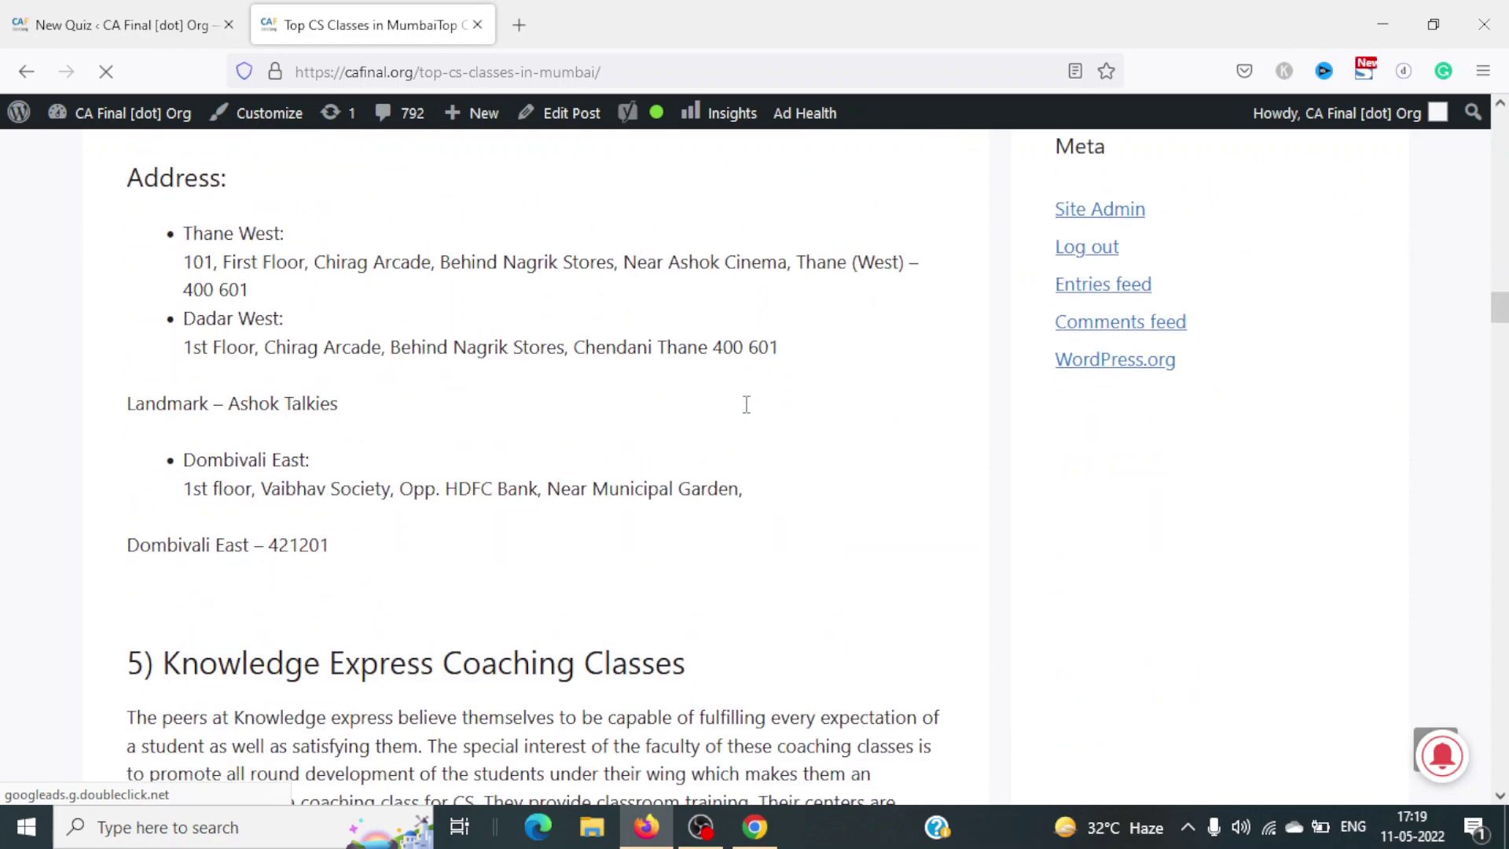
{"action": "scroll", "coordinate": [746, 405], "scroll_direction": "up", "scroll_amount": 6}
{"action": "scroll", "coordinate": [748, 409], "scroll_direction": "down", "scroll_amount": 20}
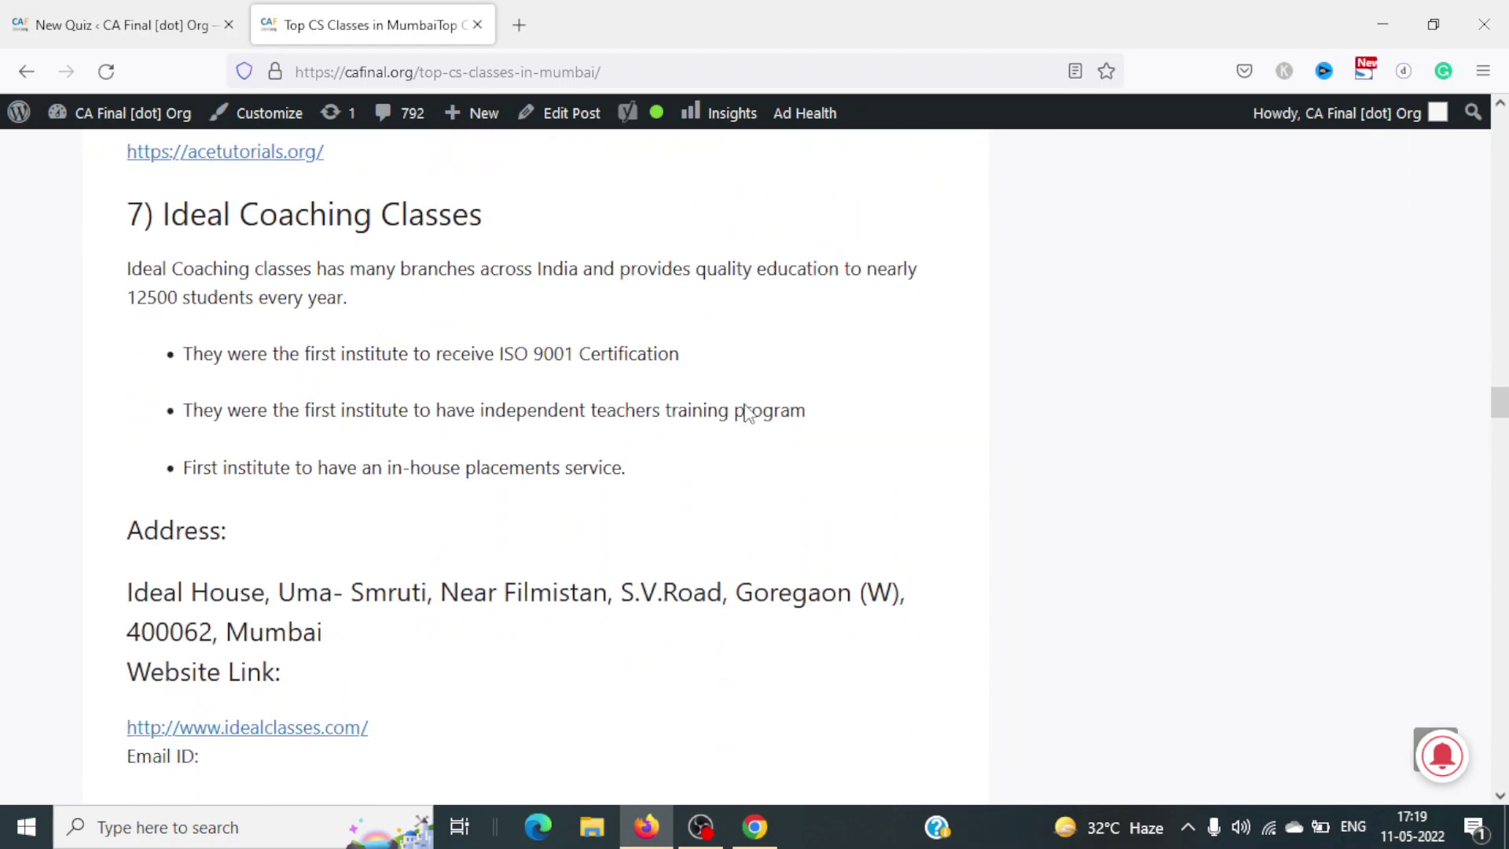
{"action": "scroll", "coordinate": [746, 411], "scroll_direction": "up", "scroll_amount": 10}
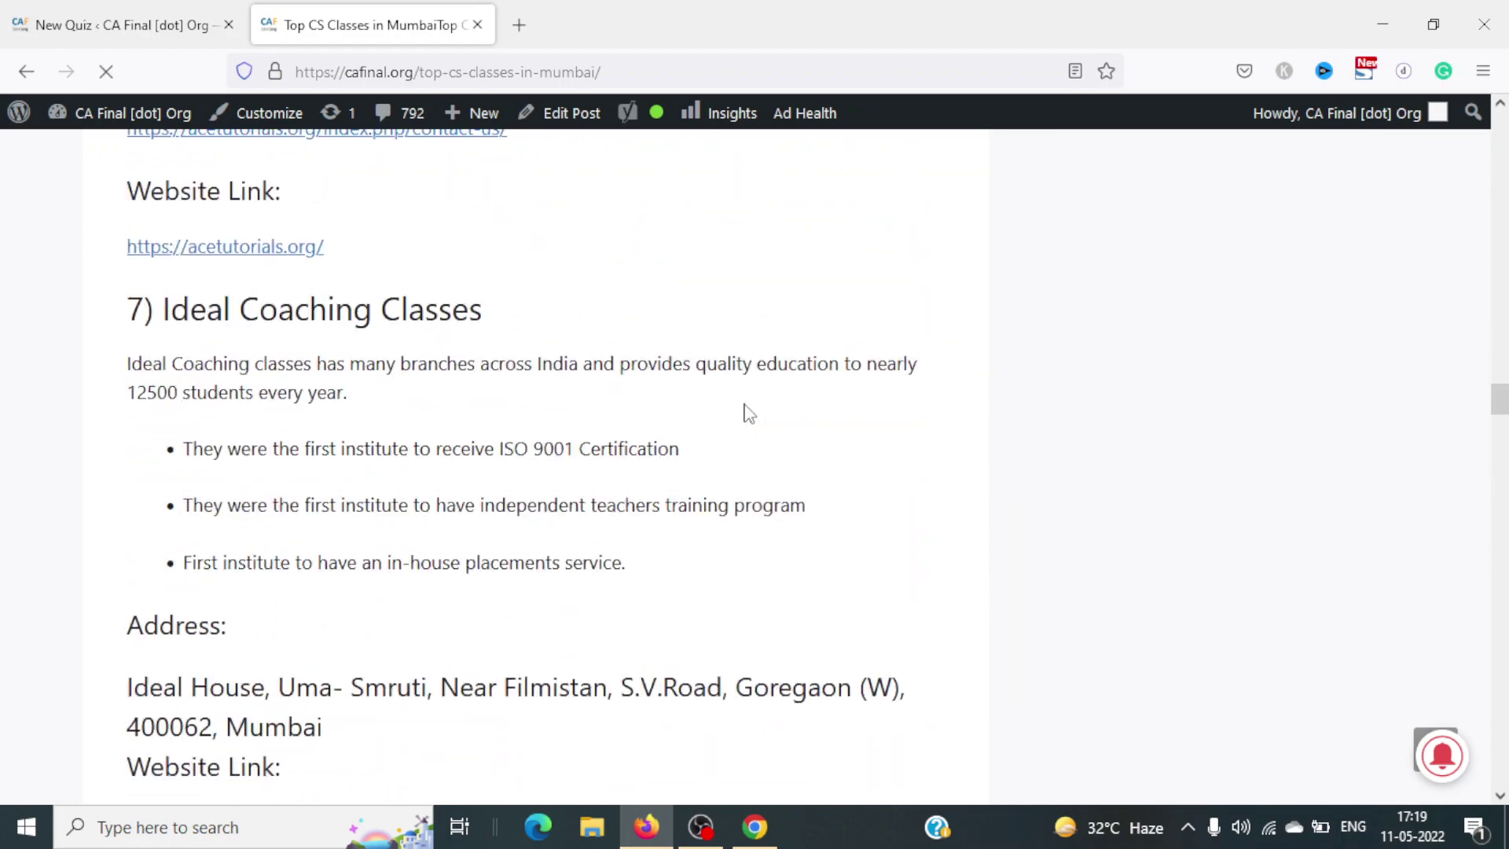
Step: Search Google for 'stock image' and open the Pexels free stock photos site
{"action": "left_click", "coordinate": [532, 76]}
{"action": "type", "text": "stock image"}
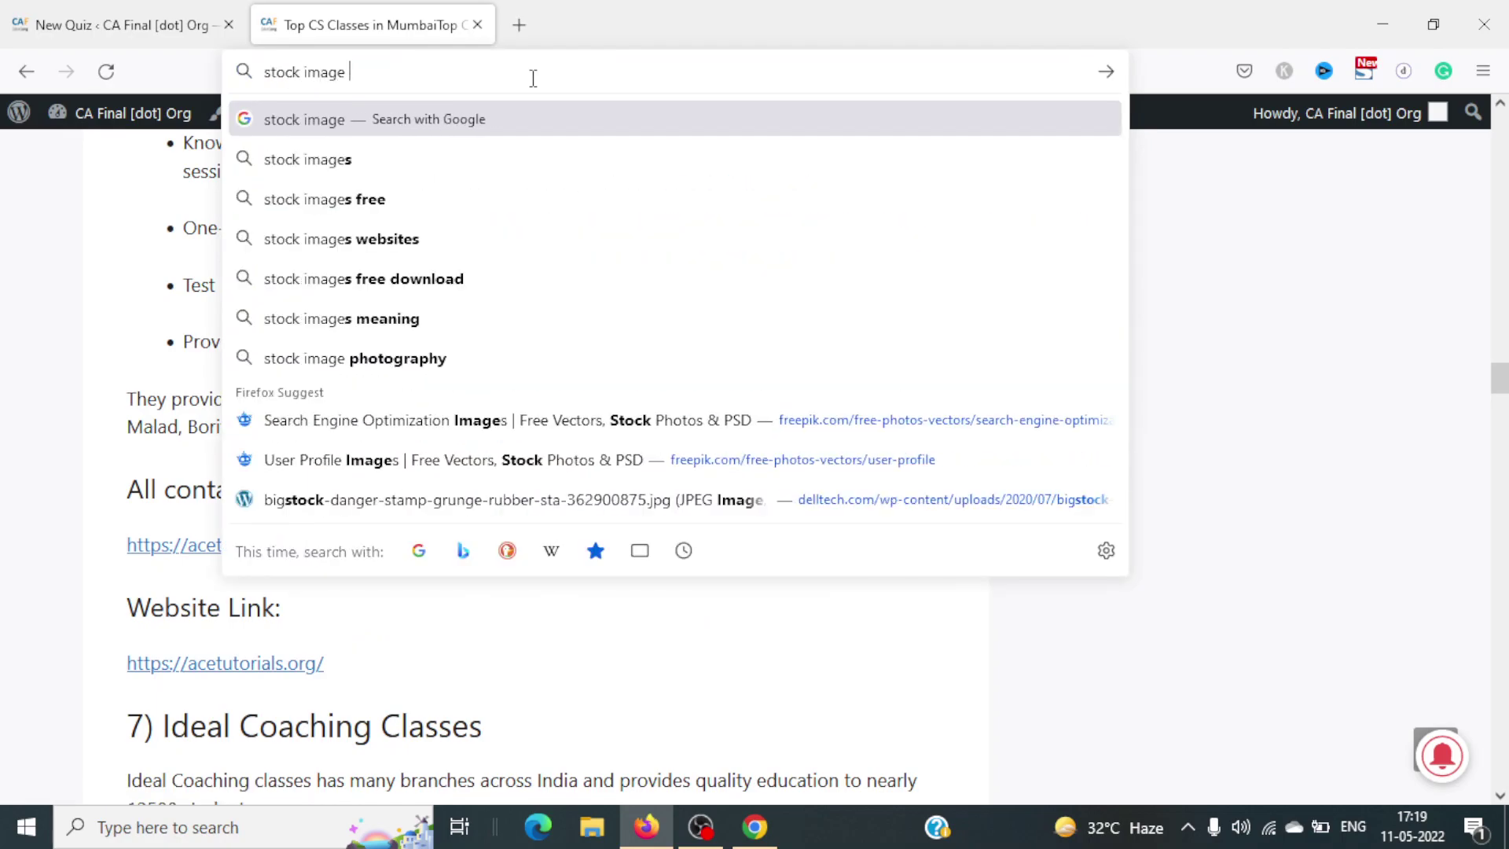
{"action": "key", "text": "Return"}
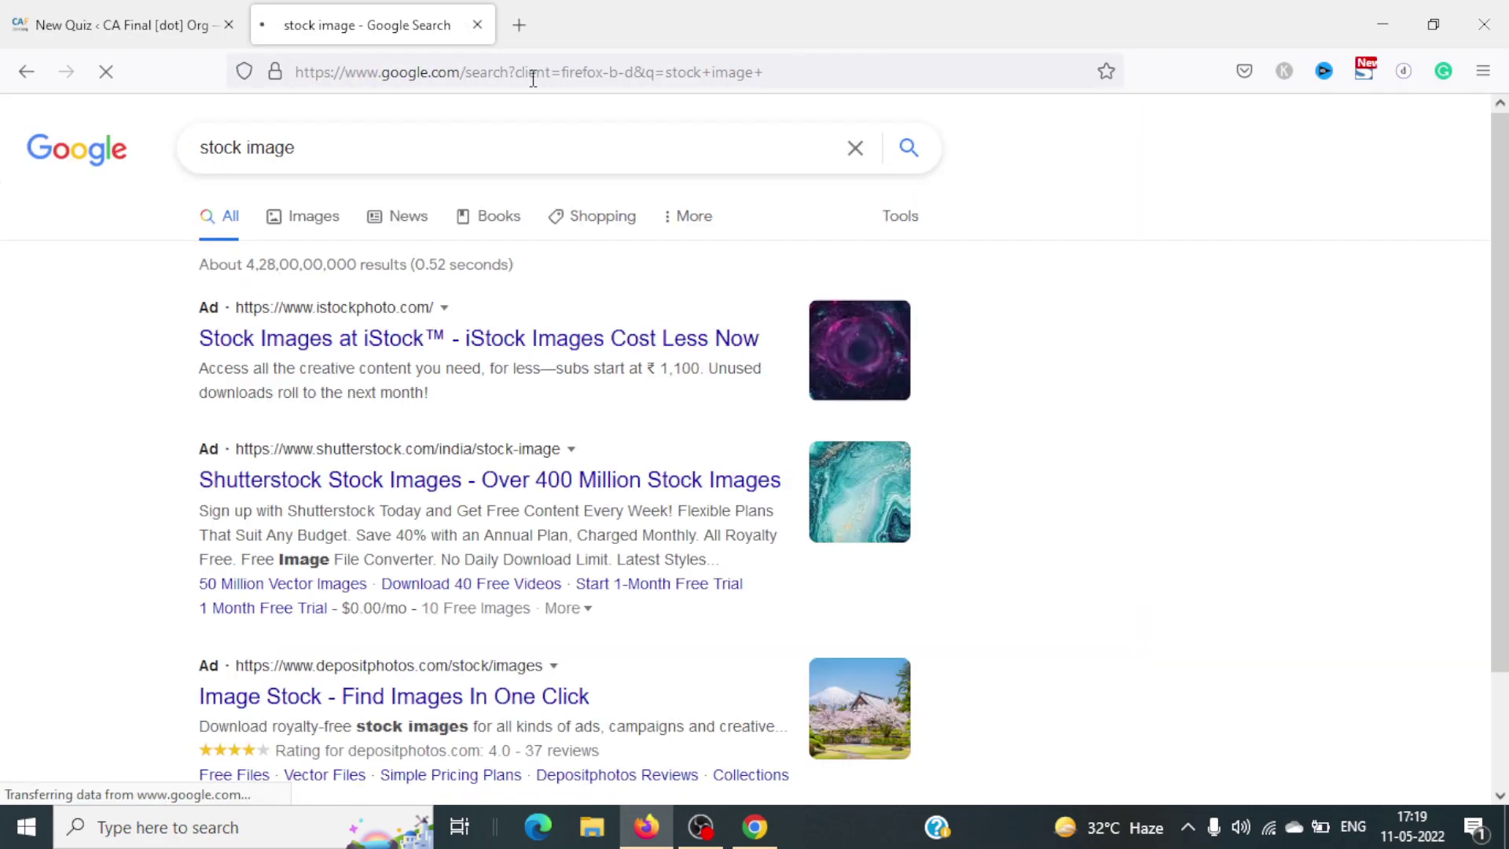
{"action": "scroll", "coordinate": [424, 391], "scroll_direction": "down", "scroll_amount": 4}
{"action": "scroll", "coordinate": [424, 391], "scroll_direction": "down", "scroll_amount": 3}
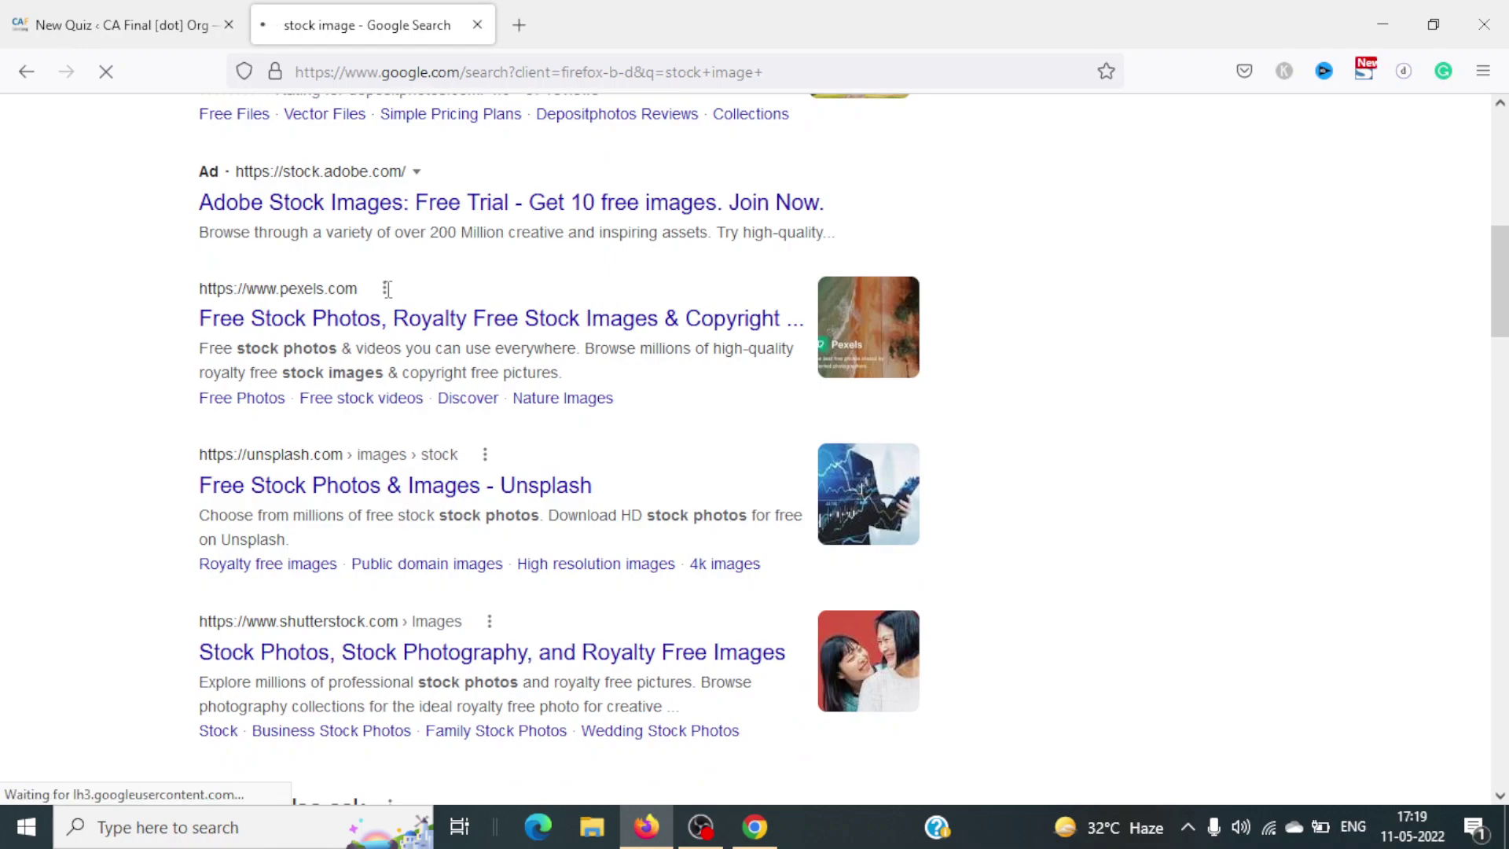
{"action": "left_click", "coordinate": [391, 322]}
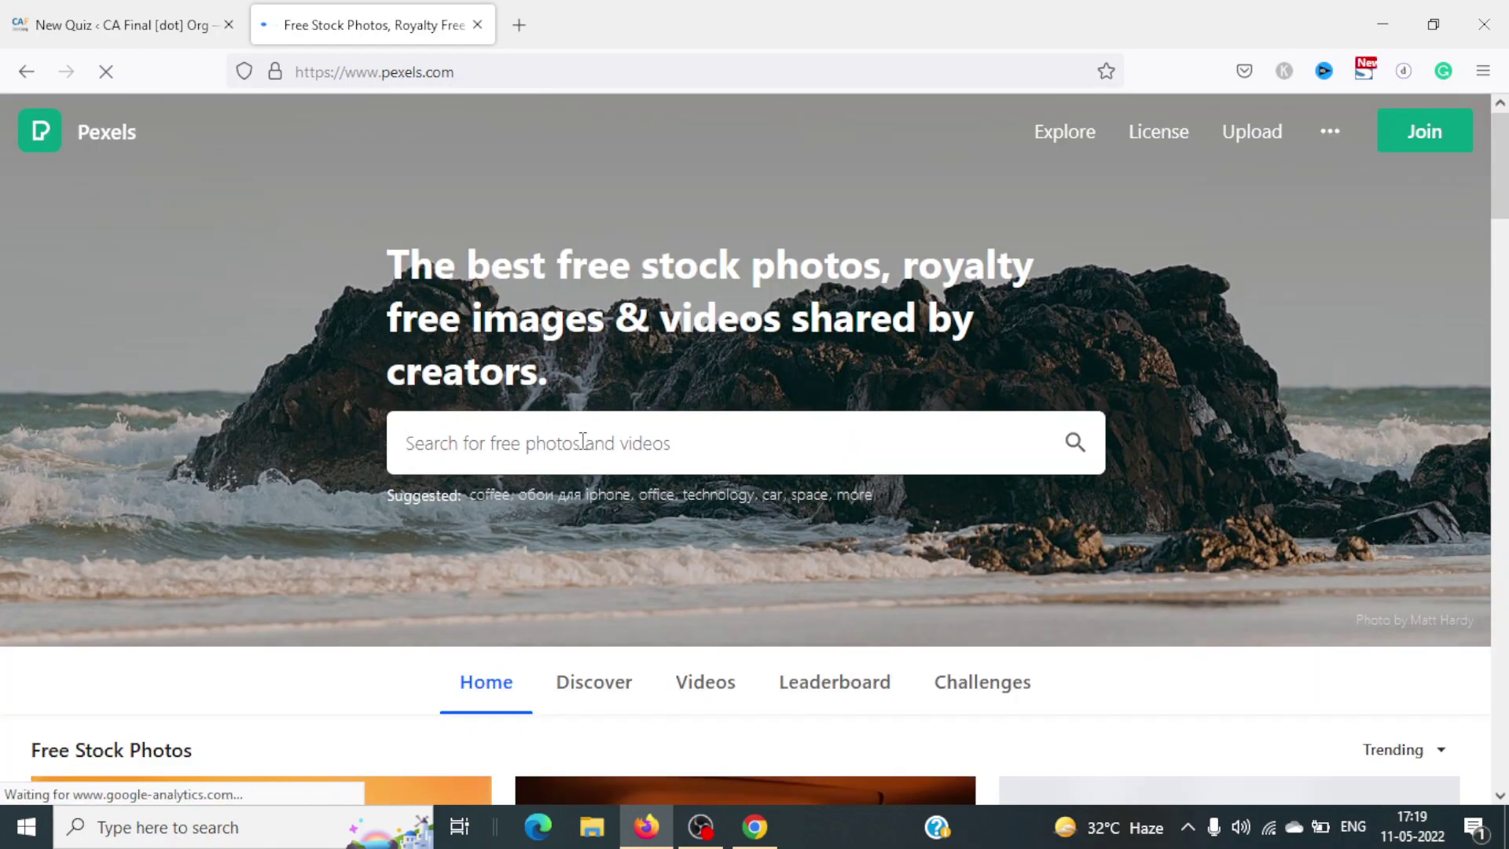
{"action": "scroll", "coordinate": [587, 438], "scroll_direction": "down", "scroll_amount": 6}
Step: Open the Pexels airplane-window photo in its own tab, copy its URL, and return to the quiz tab
{"action": "left_click", "coordinate": [645, 376]}
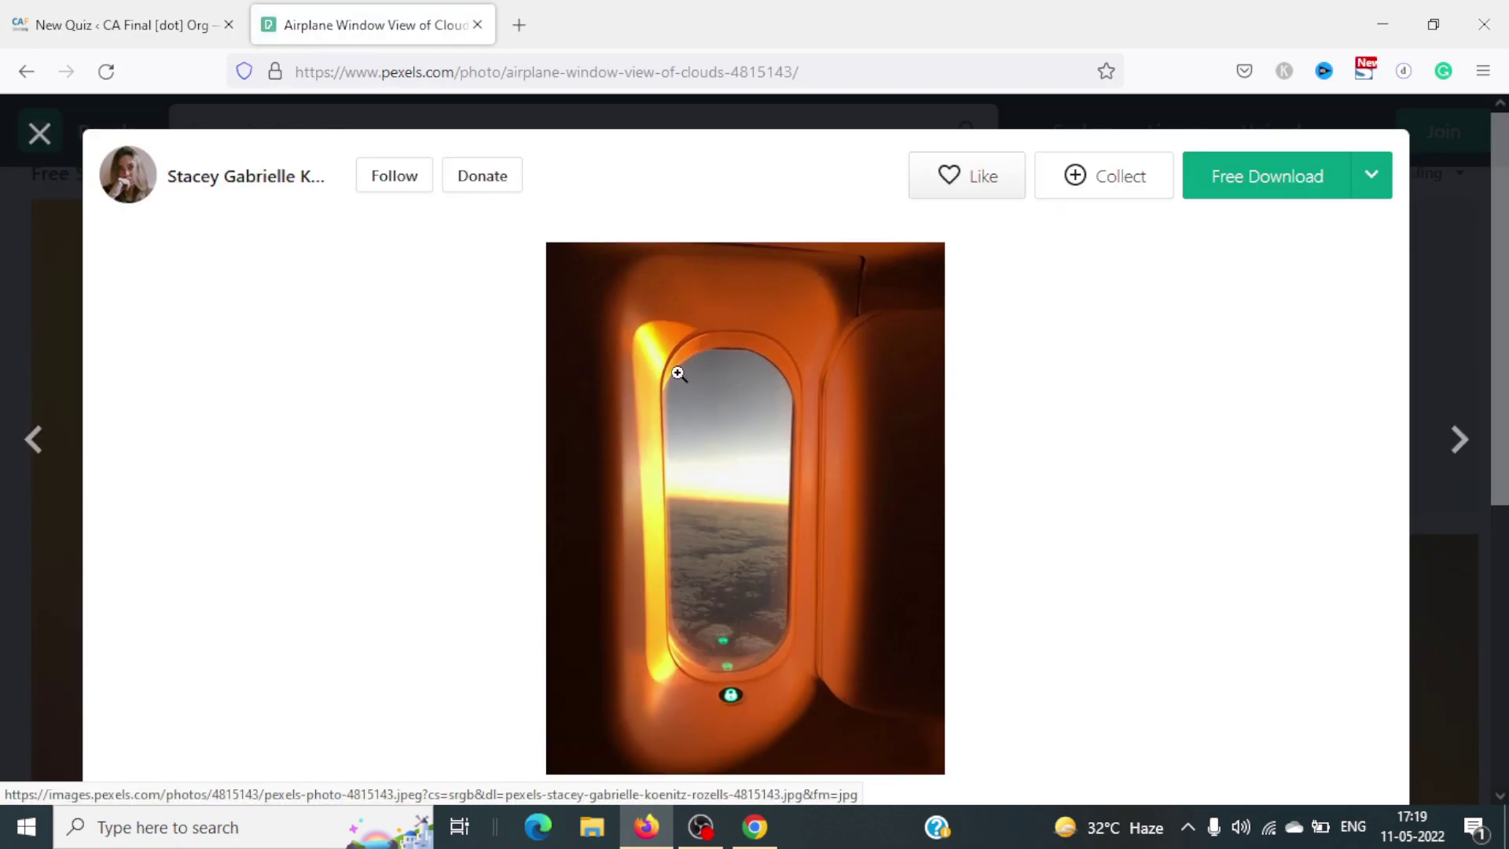
{"action": "right_click", "coordinate": [681, 382]}
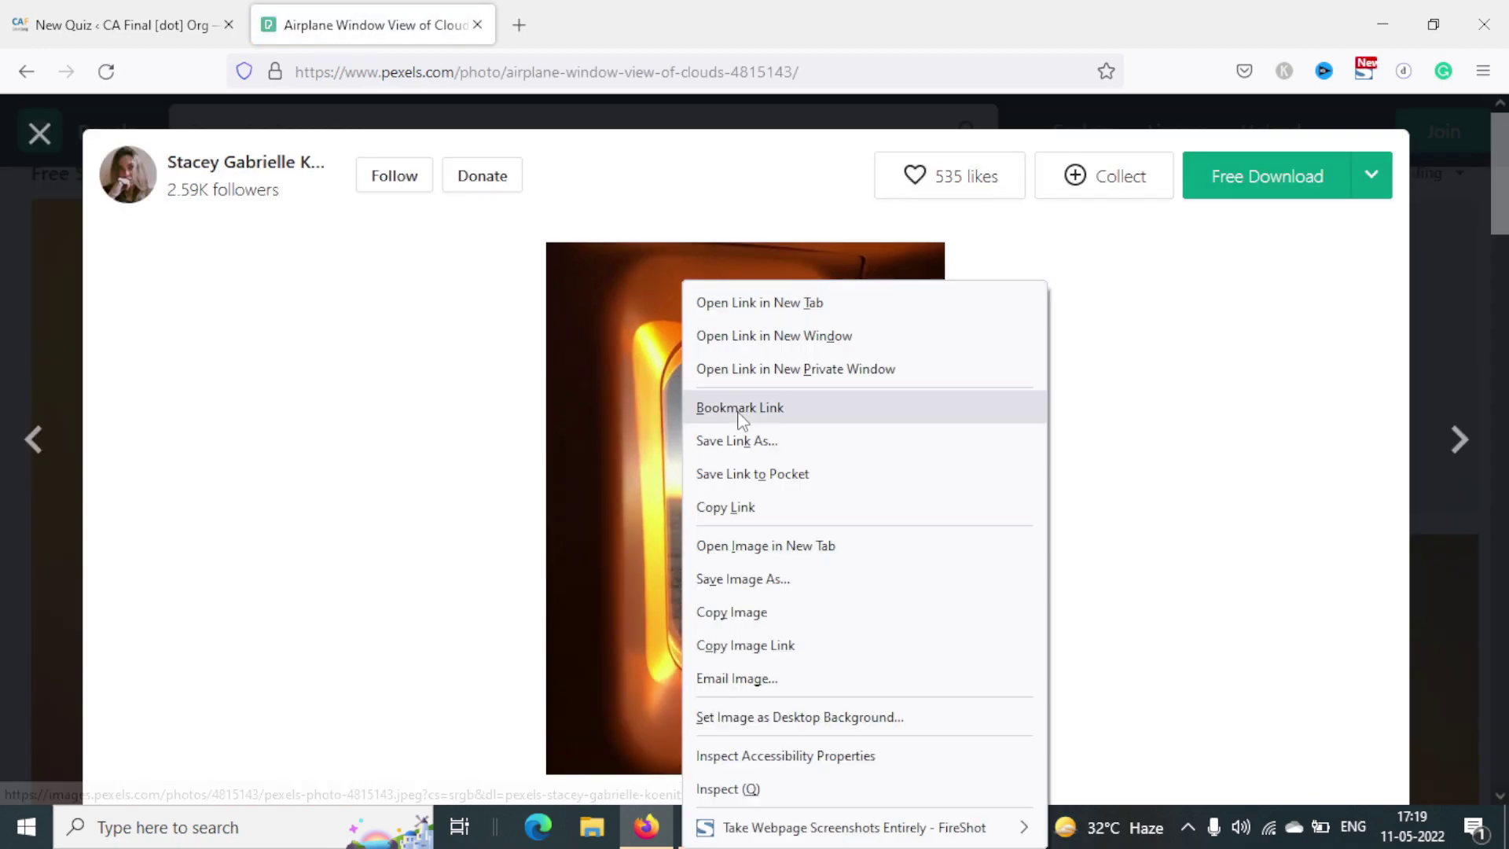
{"action": "left_click", "coordinate": [745, 547]}
{"action": "left_click", "coordinate": [621, 25]}
{"action": "left_click", "coordinate": [588, 70]}
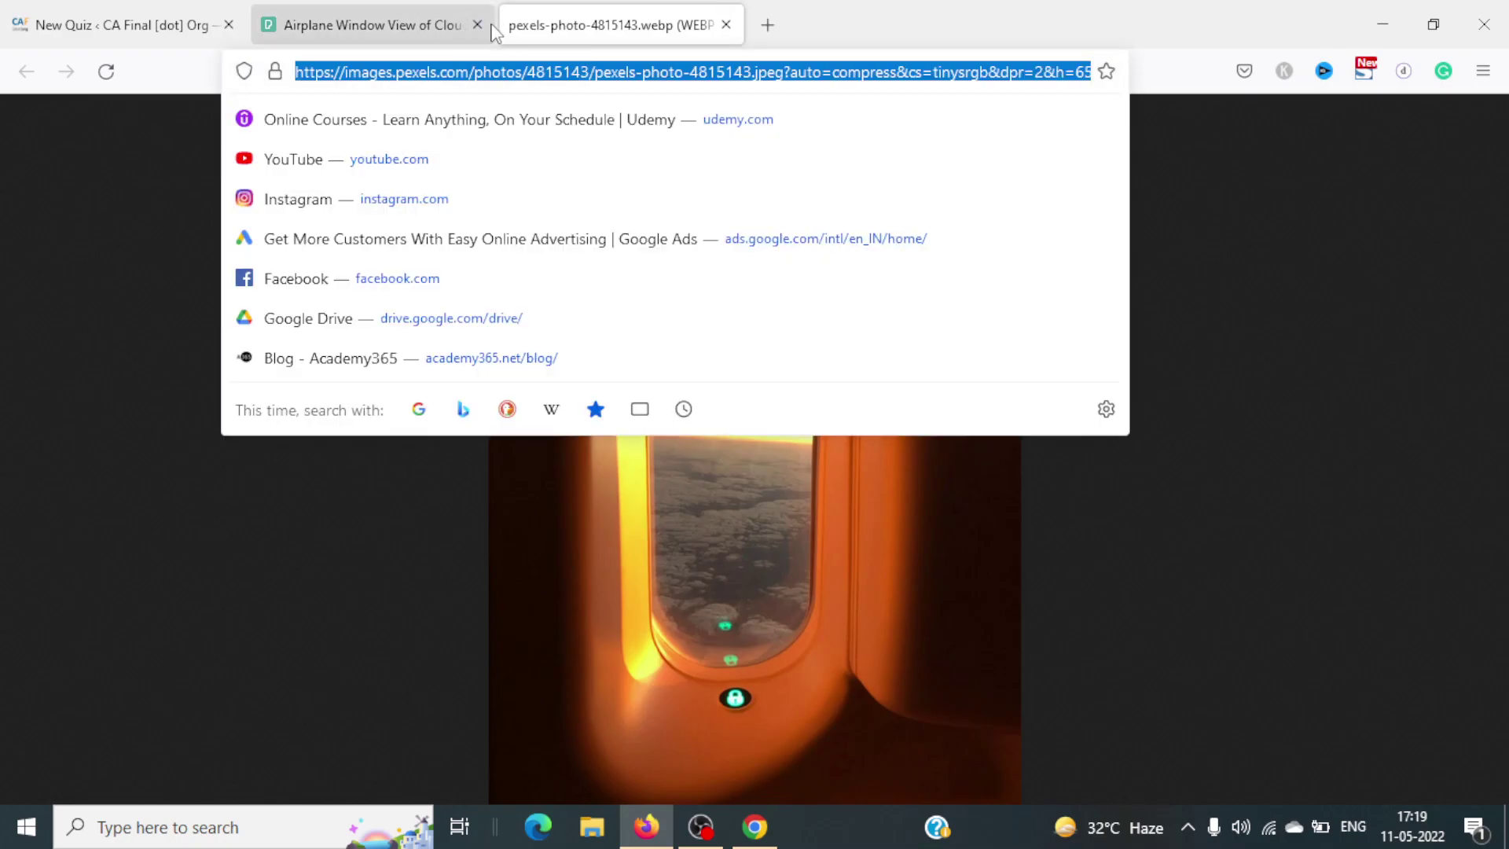
{"action": "left_click", "coordinate": [369, 25]}
{"action": "left_click", "coordinate": [220, 11]}
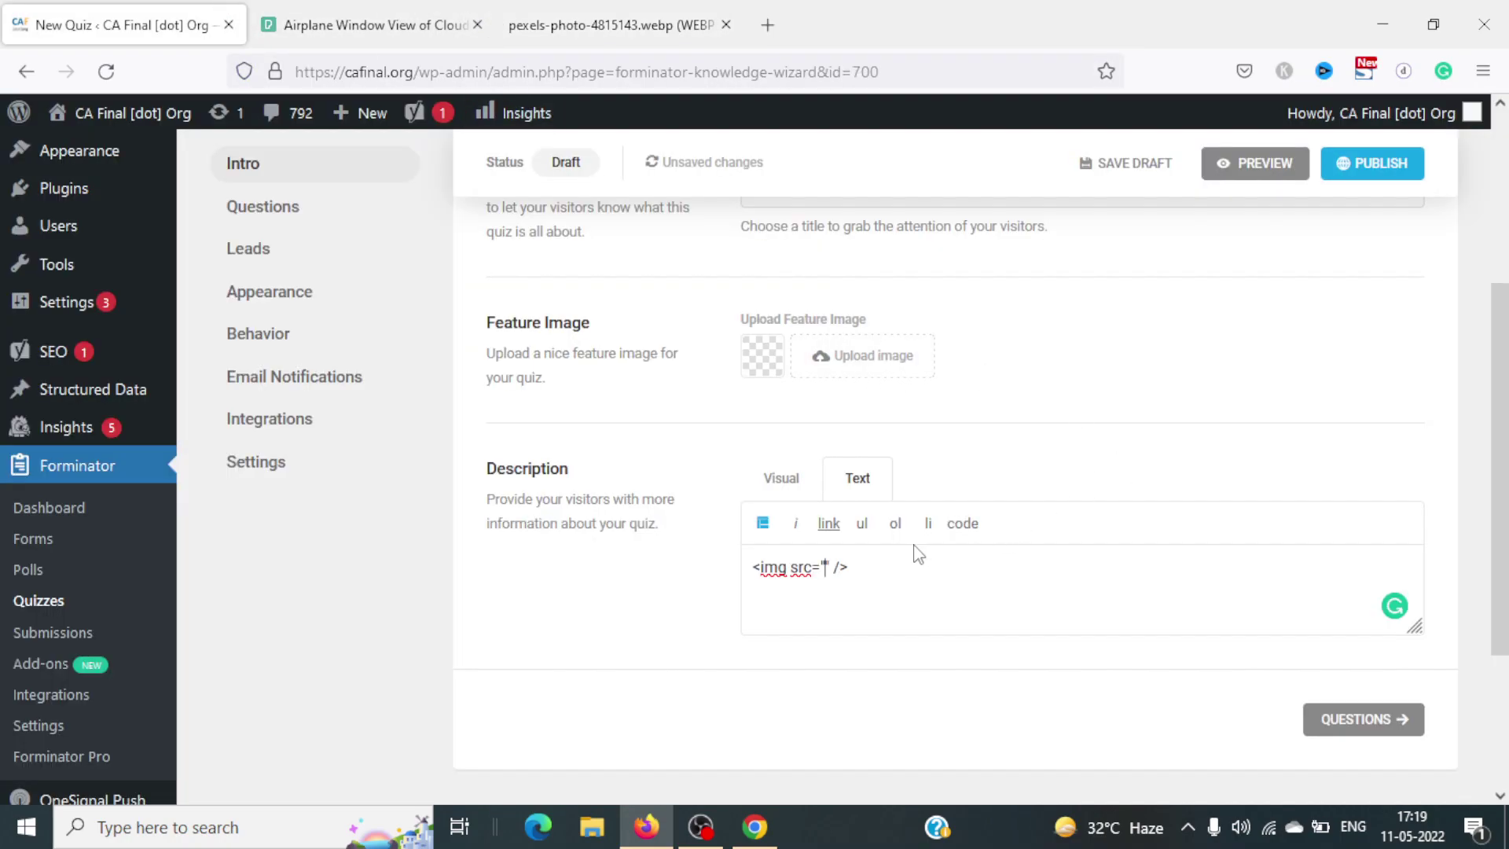
Step: Paste the Pexels photo URL (pexels-photo-4815143.jpeg) into the description img tag's src attribute
{"action": "type", "text": "https://images.pexels.com/photos/4815143/pexels-photo-4815143.jpeg?auto=compress&cs=tinysrgb&dpr=2&h=650&w=940"}
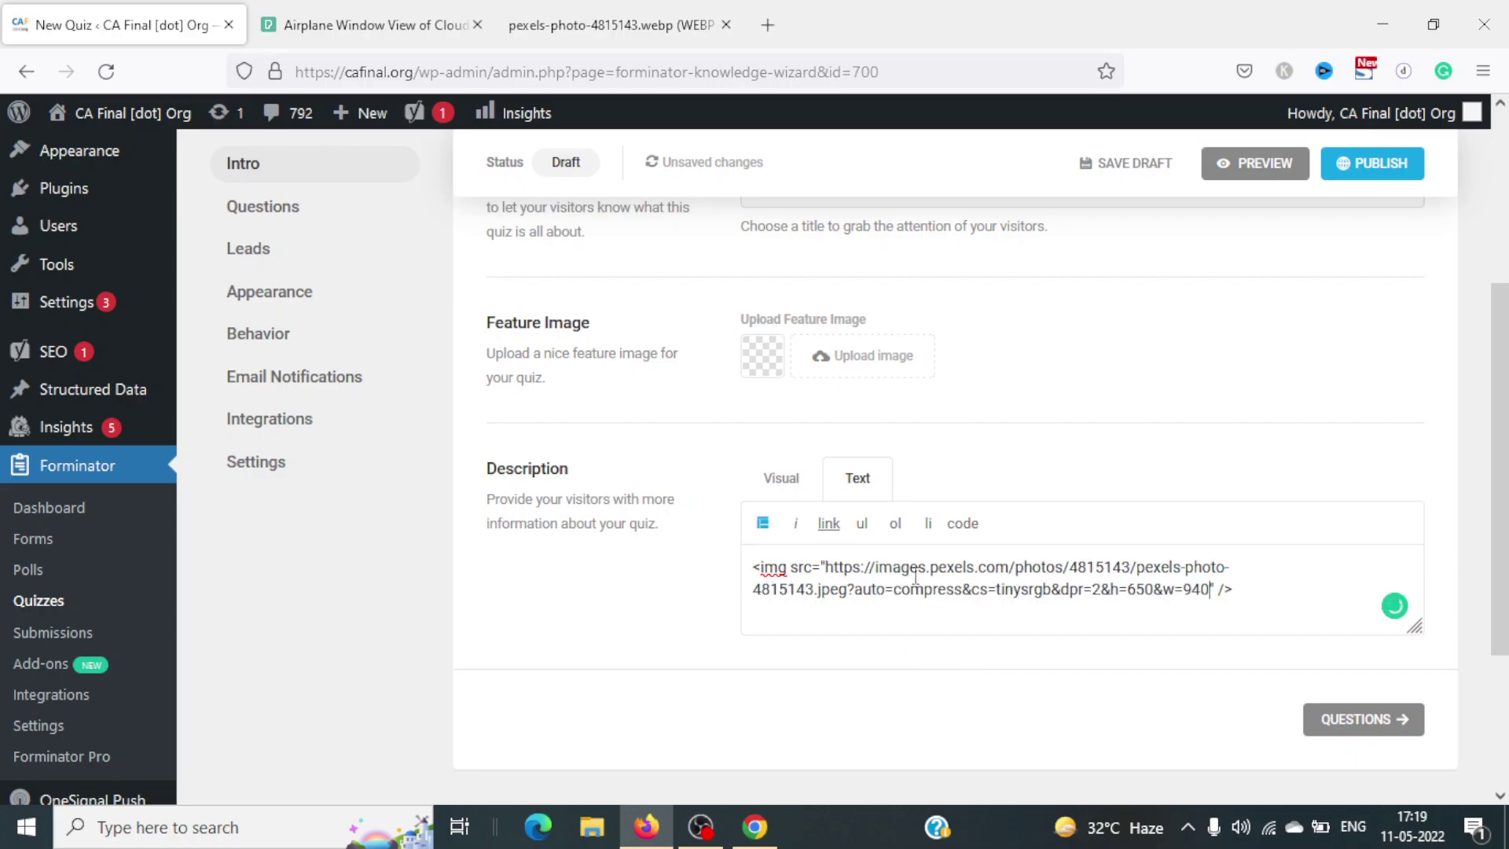
{"action": "left_click", "coordinate": [1245, 595]}
{"action": "key", "text": "ctrl+a"}
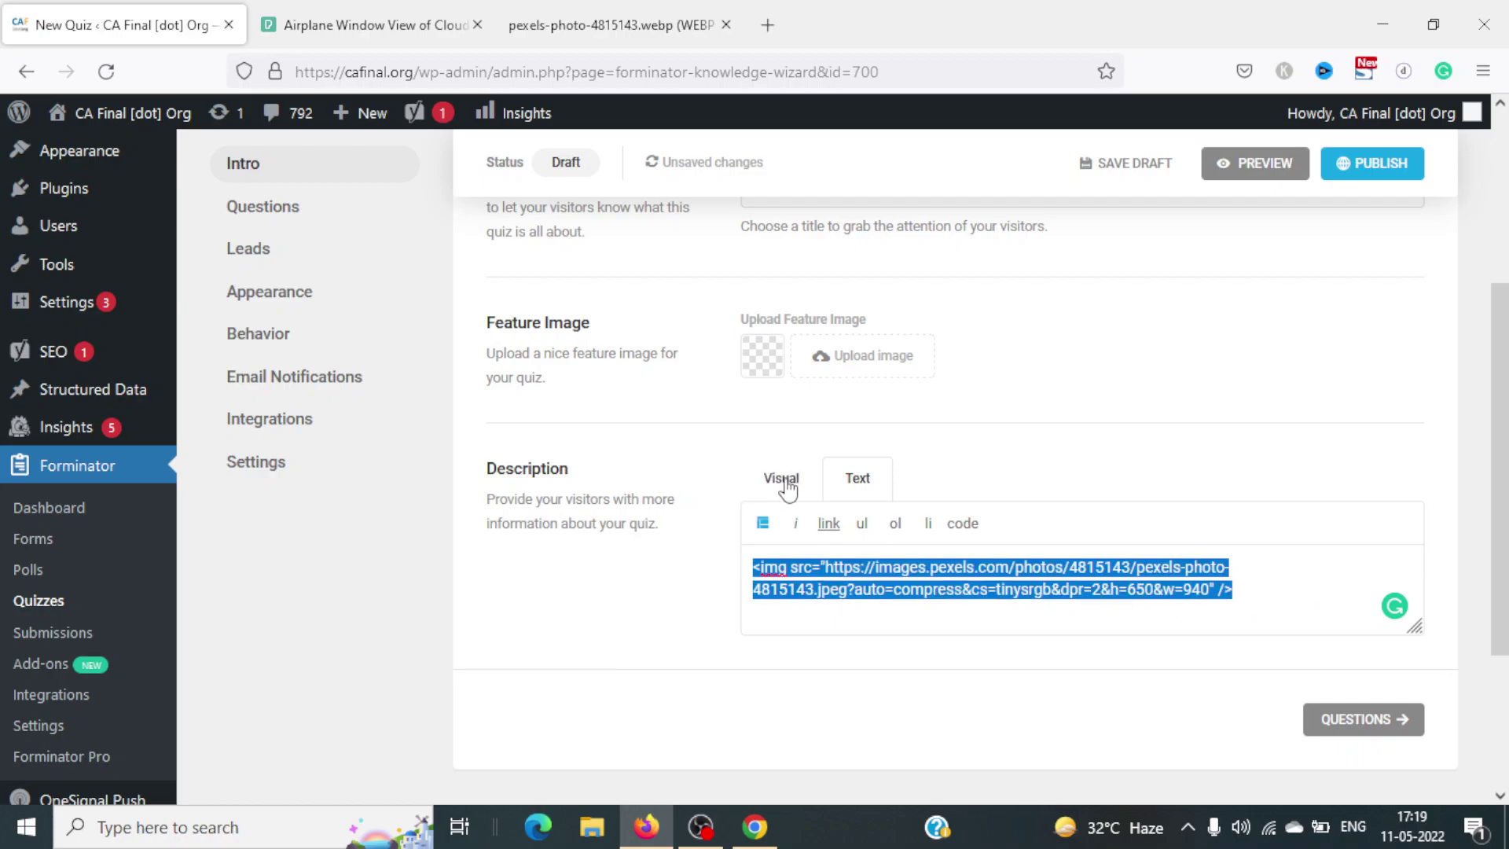
{"action": "left_click", "coordinate": [781, 481]}
Step: Enlarge the description editor so the airplane image is fully visible in the Visual view
{"action": "scroll", "coordinate": [1162, 690], "scroll_direction": "down", "scroll_amount": 3}
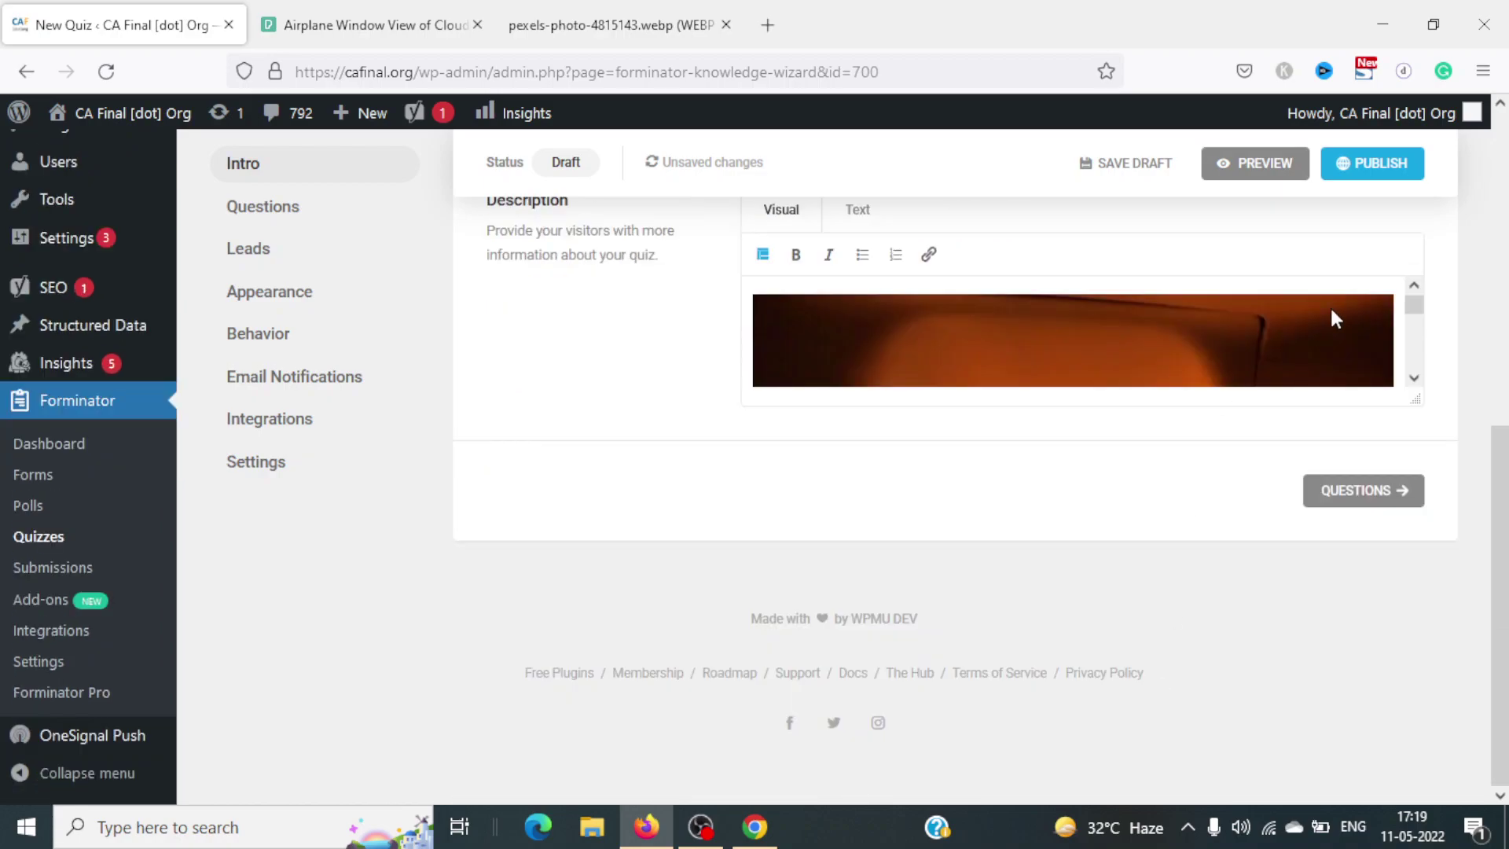
{"action": "left_click_drag", "start_coordinate": [1417, 312], "coordinate": [1435, 586]}
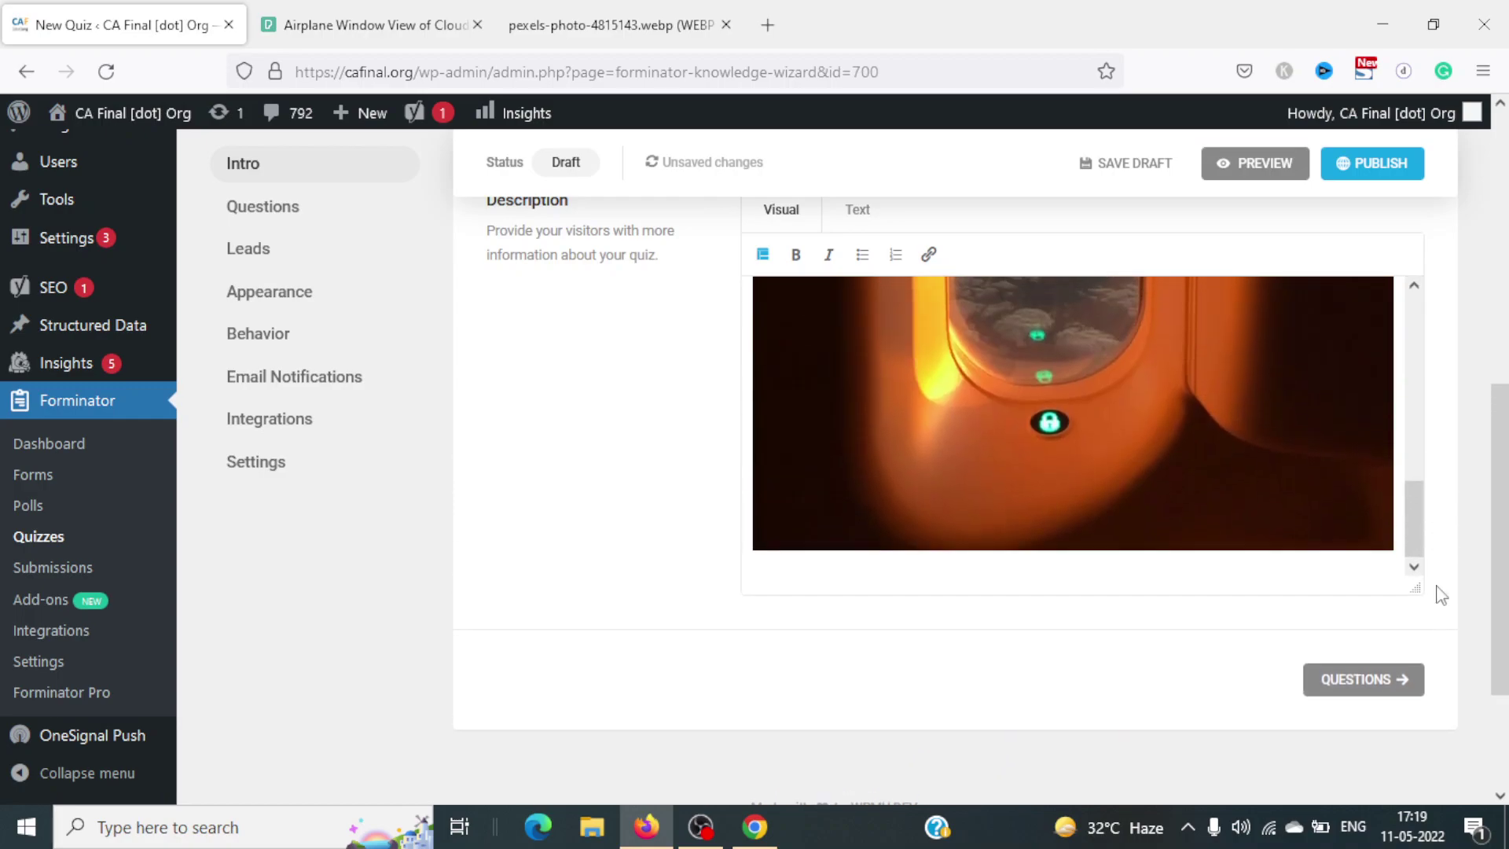
{"action": "scroll", "coordinate": [1266, 509], "scroll_direction": "down", "scroll_amount": 3}
{"action": "scroll", "coordinate": [1266, 509], "scroll_direction": "up", "scroll_amount": 2}
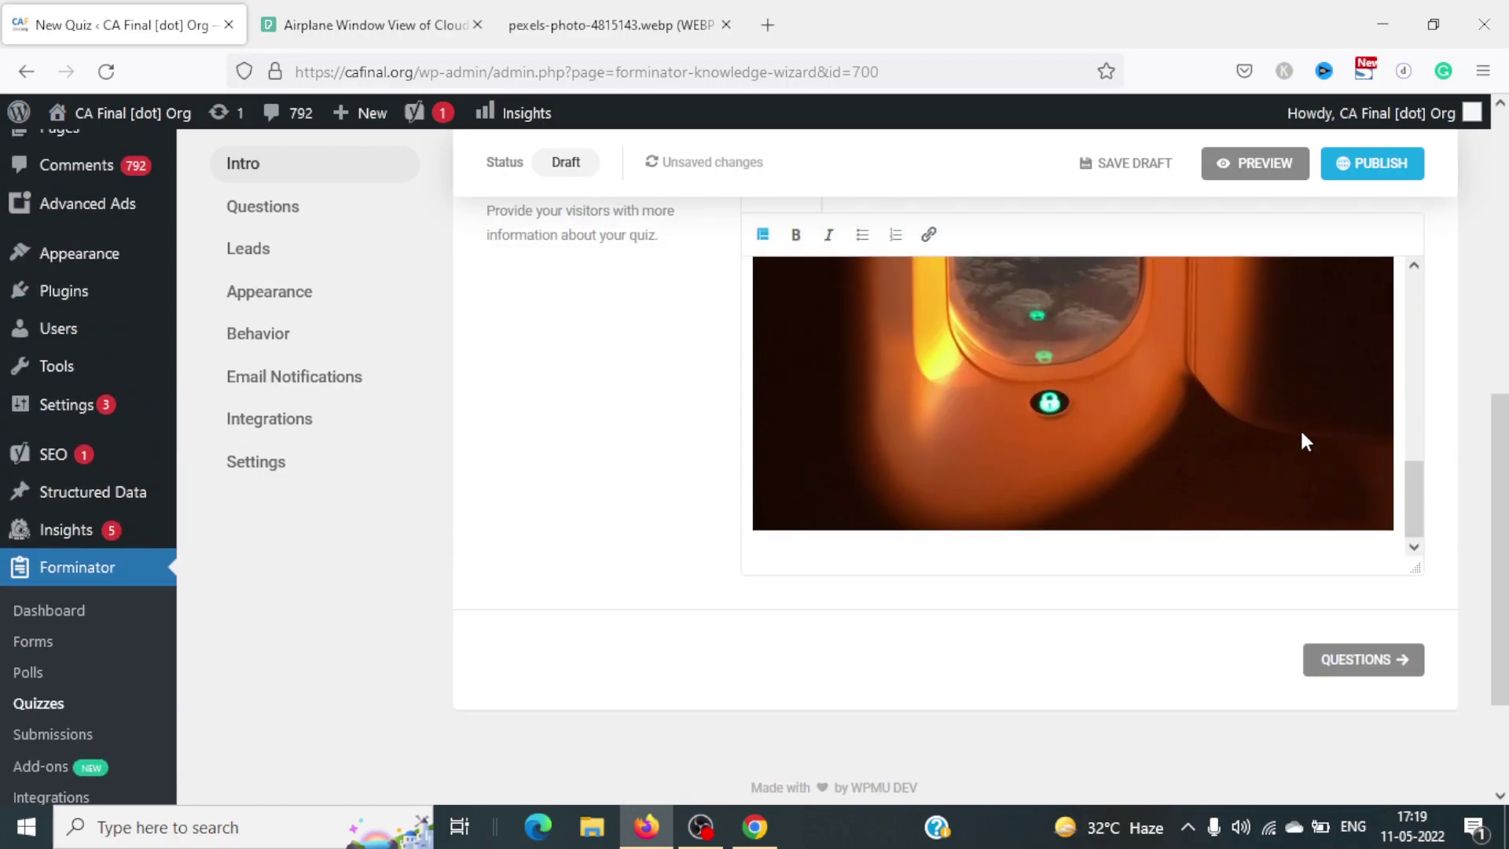
Step: Shrink the airplane image to a narrower portrait size of 272×363 using its corner handle
{"action": "left_click", "coordinate": [1301, 438]}
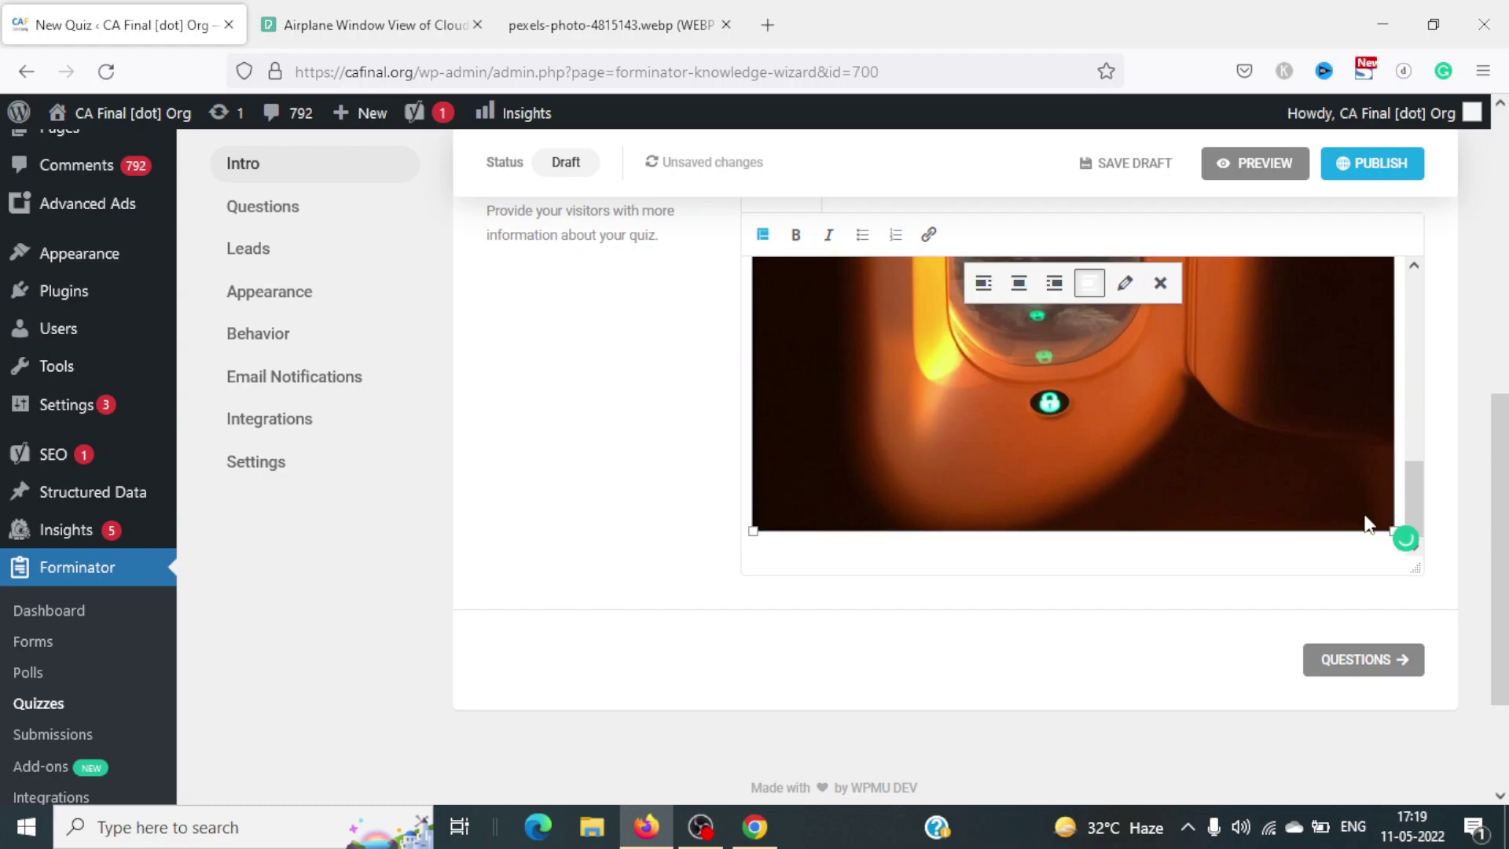
{"action": "left_click", "coordinate": [1399, 535]}
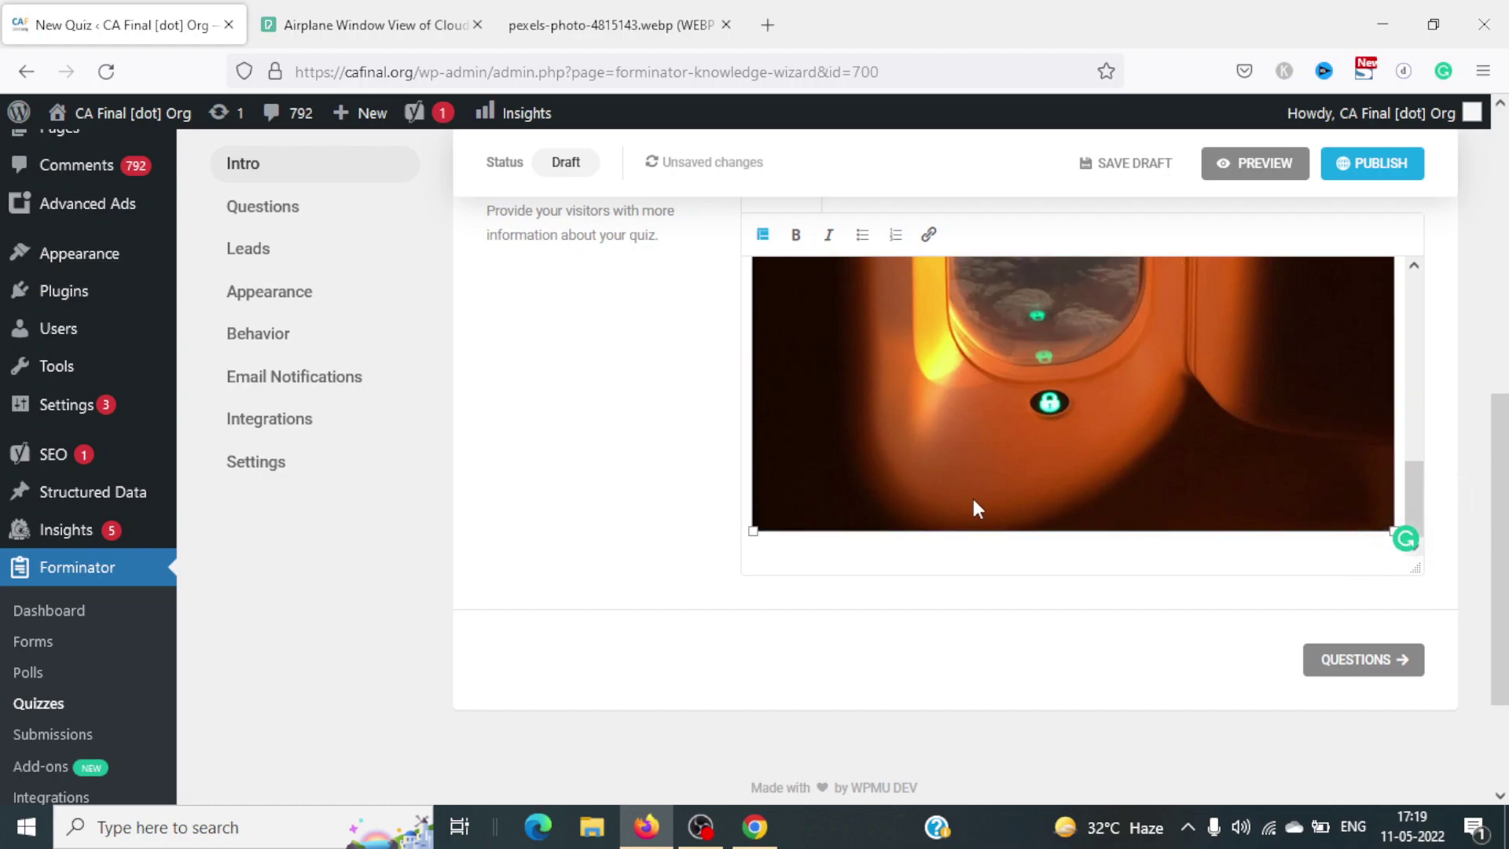
{"action": "left_click_drag", "start_coordinate": [754, 532], "coordinate": [1050, 322]}
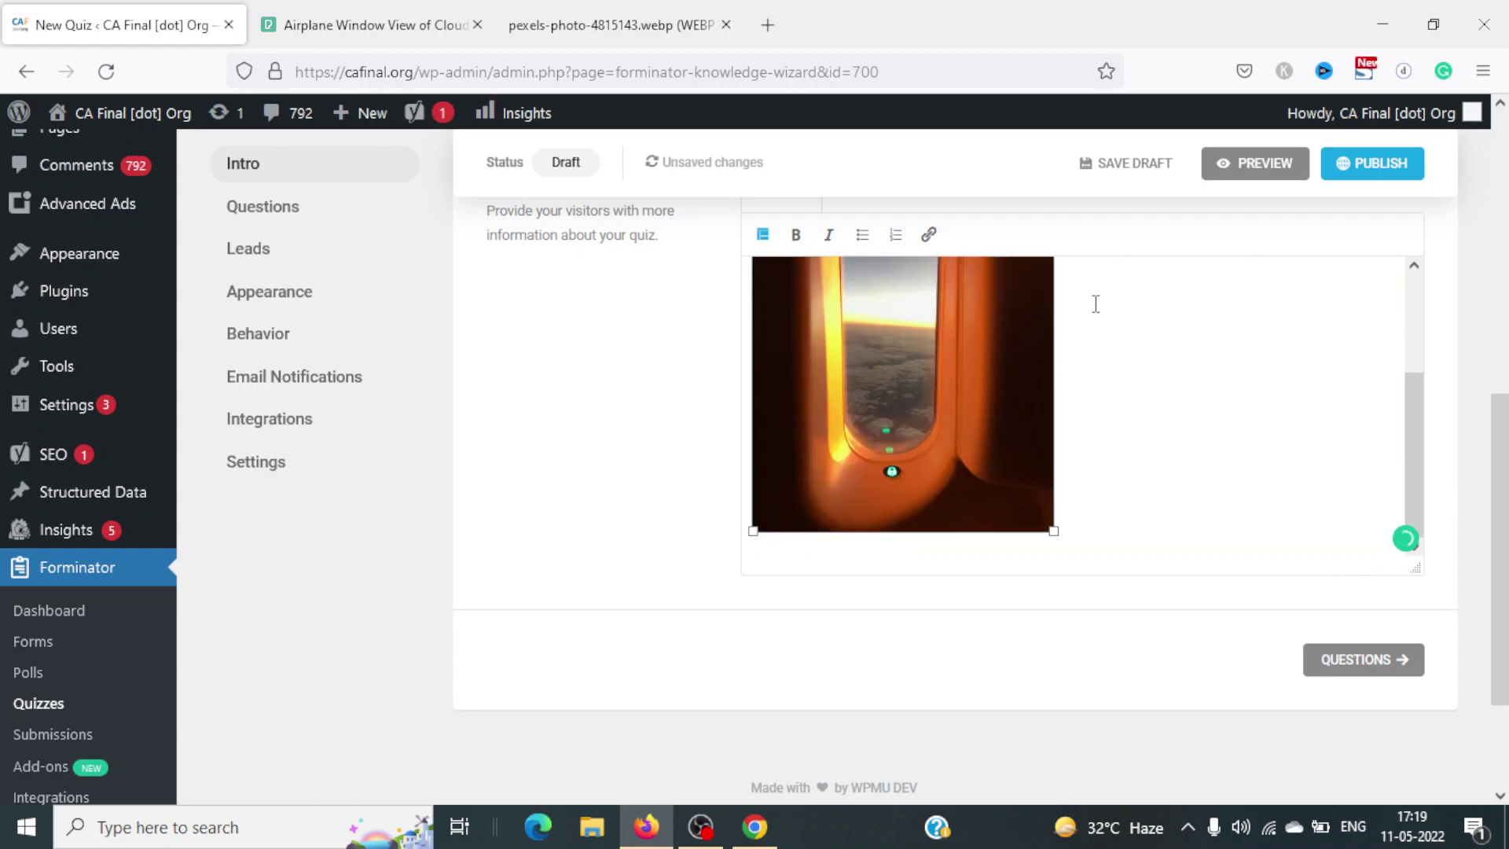
{"action": "left_click", "coordinate": [1134, 450]}
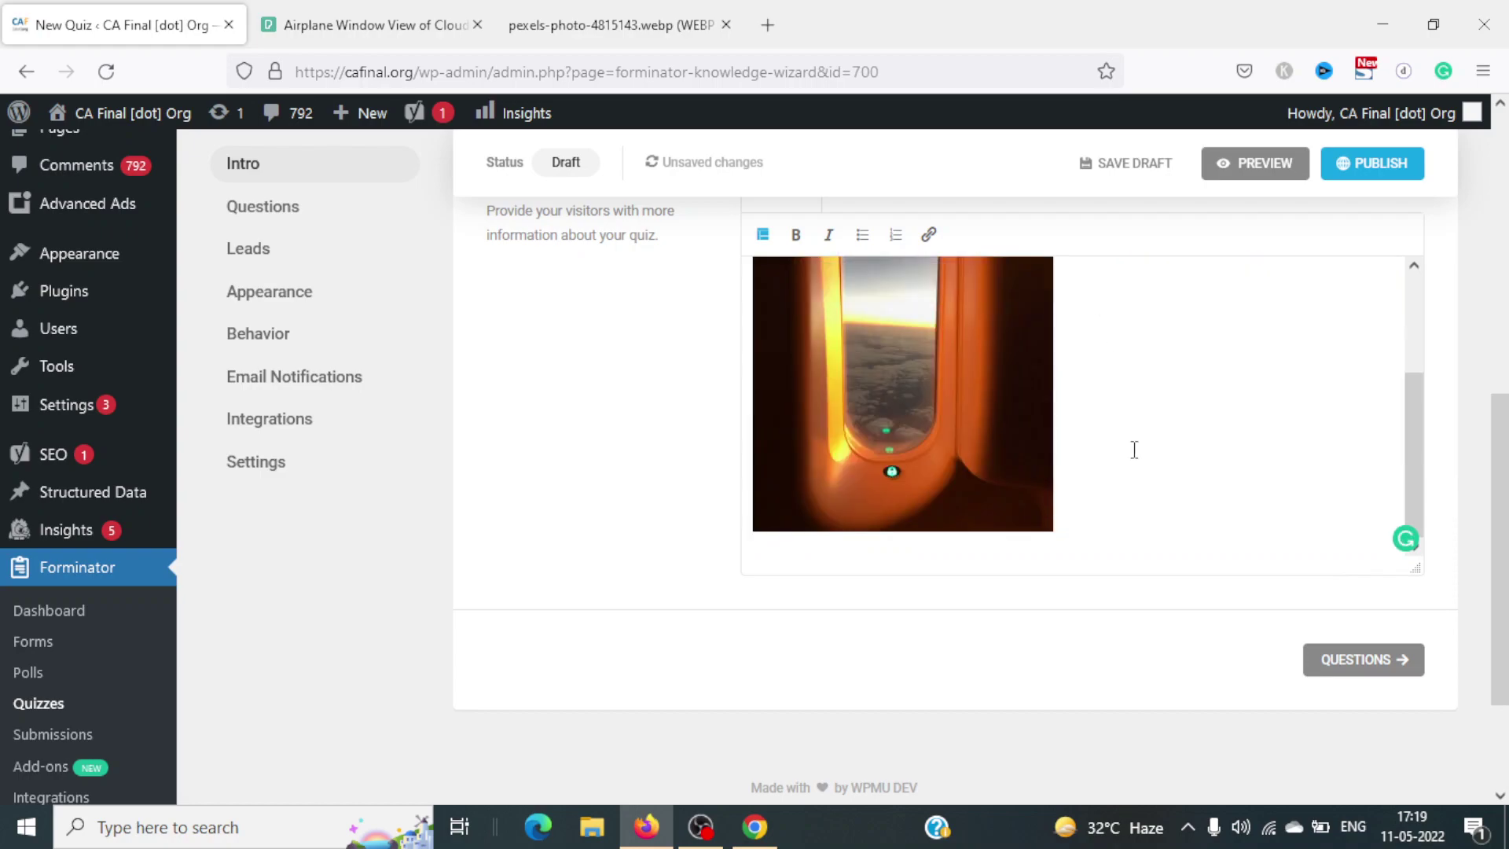
{"action": "scroll", "coordinate": [1134, 450], "scroll_direction": "up", "scroll_amount": 2}
{"action": "scroll", "coordinate": [1134, 450], "scroll_direction": "up", "scroll_amount": 1}
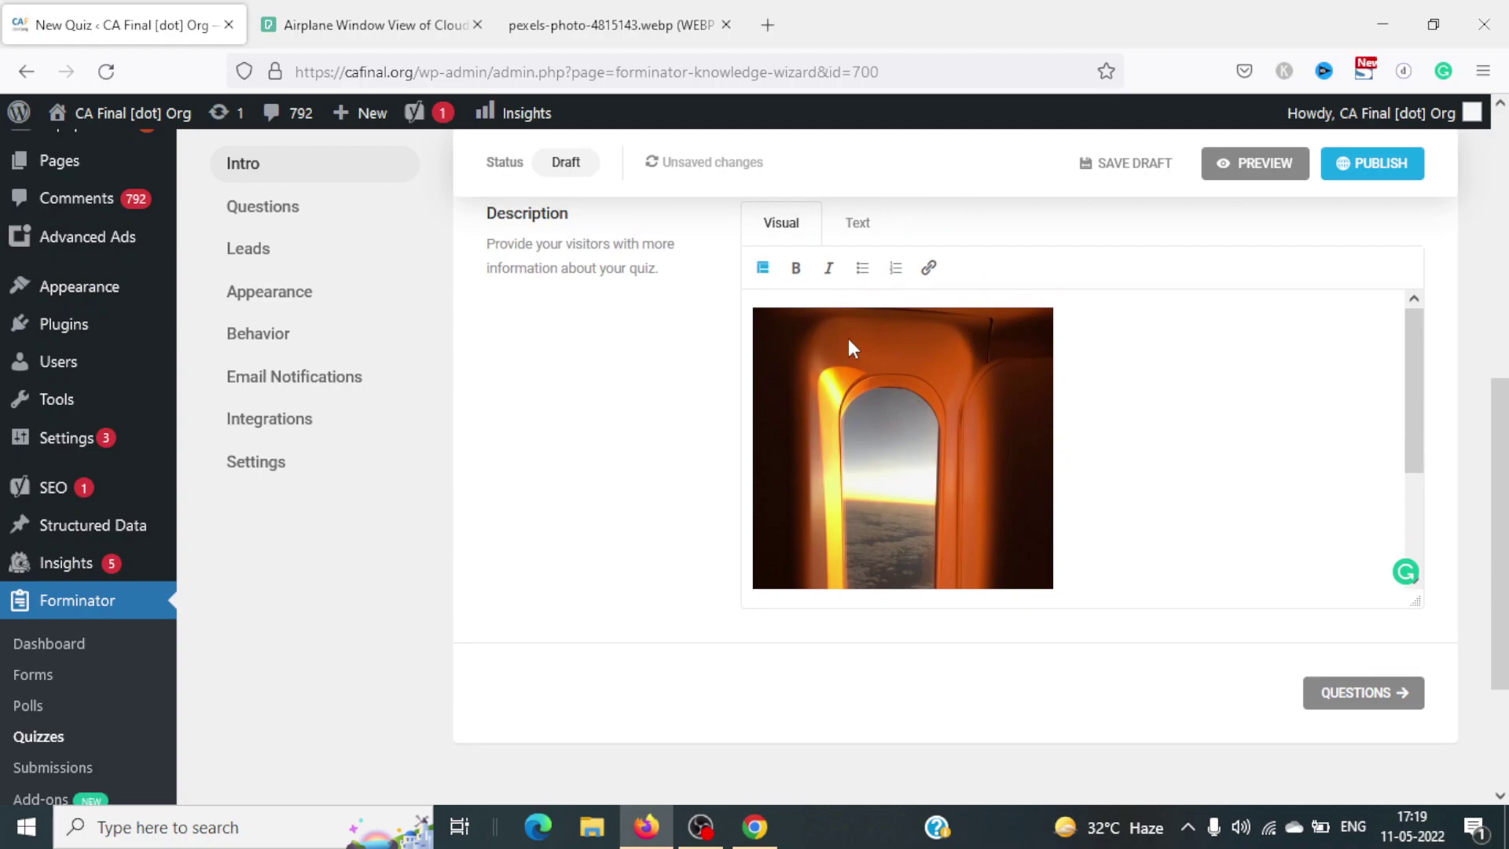
{"action": "mouse_move", "coordinate": [813, 336]}
{"action": "left_mouse_down"}
{"action": "mouse_move", "coordinate": [806, 469]}
{"action": "mouse_move", "coordinate": [1240, 472]}
{"action": "mouse_move", "coordinate": [1232, 355]}
{"action": "mouse_move", "coordinate": [1050, 335]}
{"action": "mouse_move", "coordinate": [848, 364]}
{"action": "left_mouse_up"}
Step: Inspect the description's HTML code, confirming the img tag has width 272 and height 363
{"action": "left_click", "coordinate": [884, 236]}
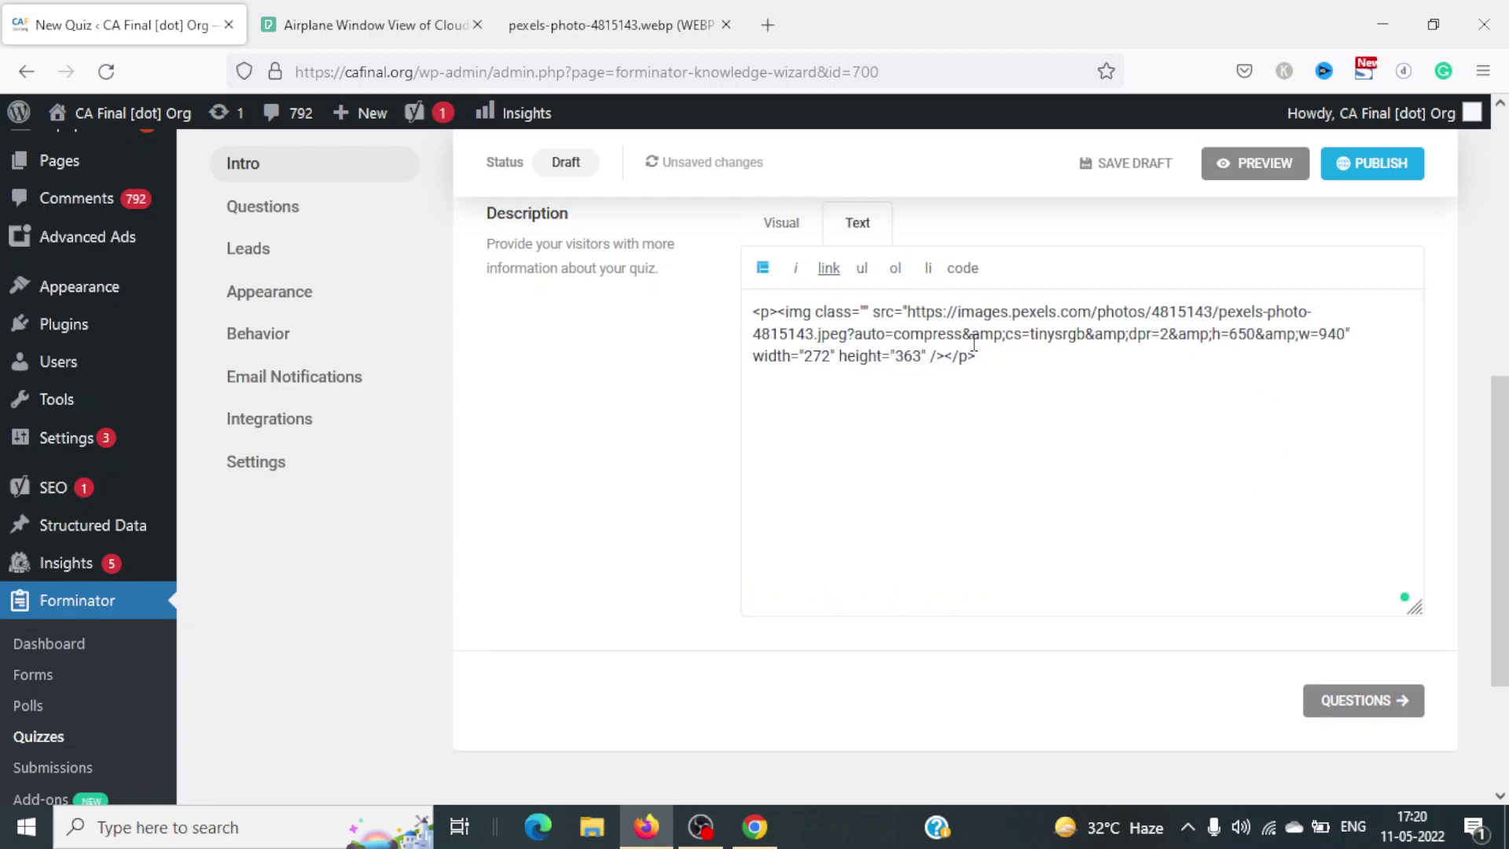
{"action": "left_click", "coordinate": [783, 232]}
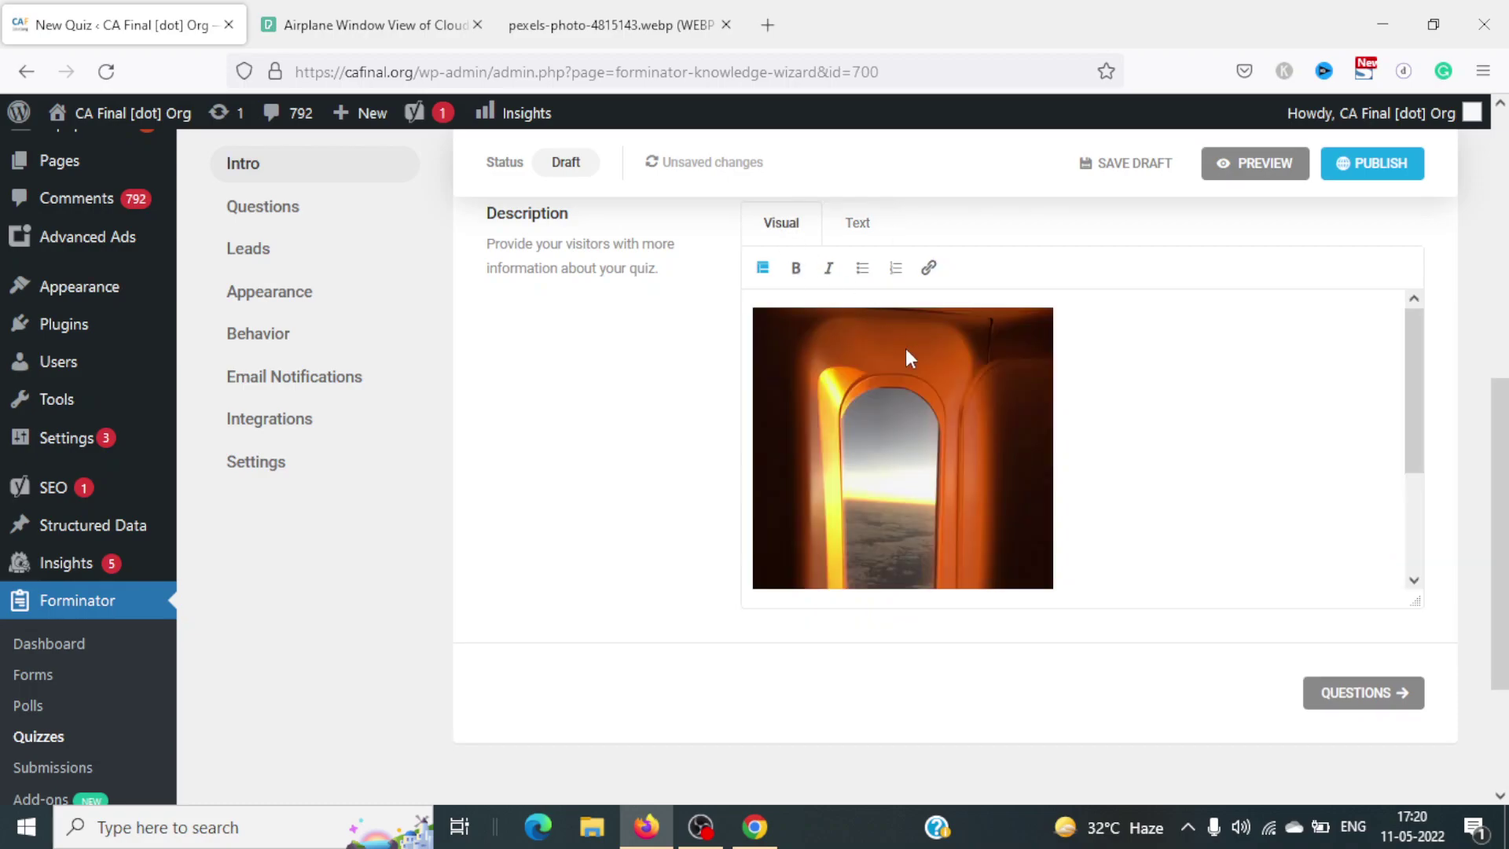
{"action": "left_click", "coordinate": [863, 210]}
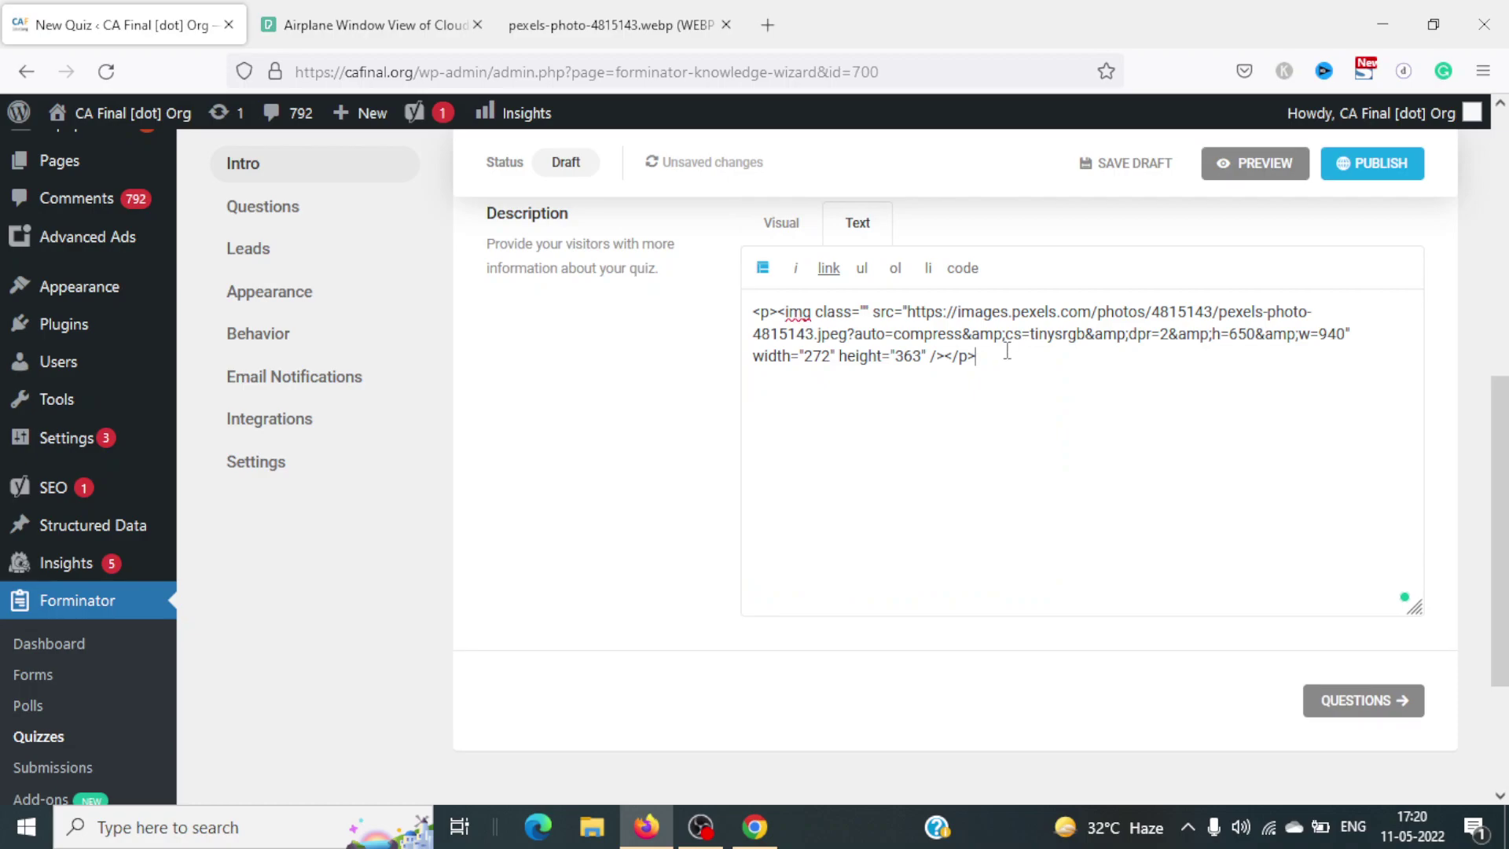
{"action": "left_click_drag", "start_coordinate": [1004, 353], "coordinate": [772, 308]}
{"action": "left_click", "coordinate": [902, 339]}
{"action": "scroll", "coordinate": [1048, 529], "scroll_direction": "up", "scroll_amount": 2}
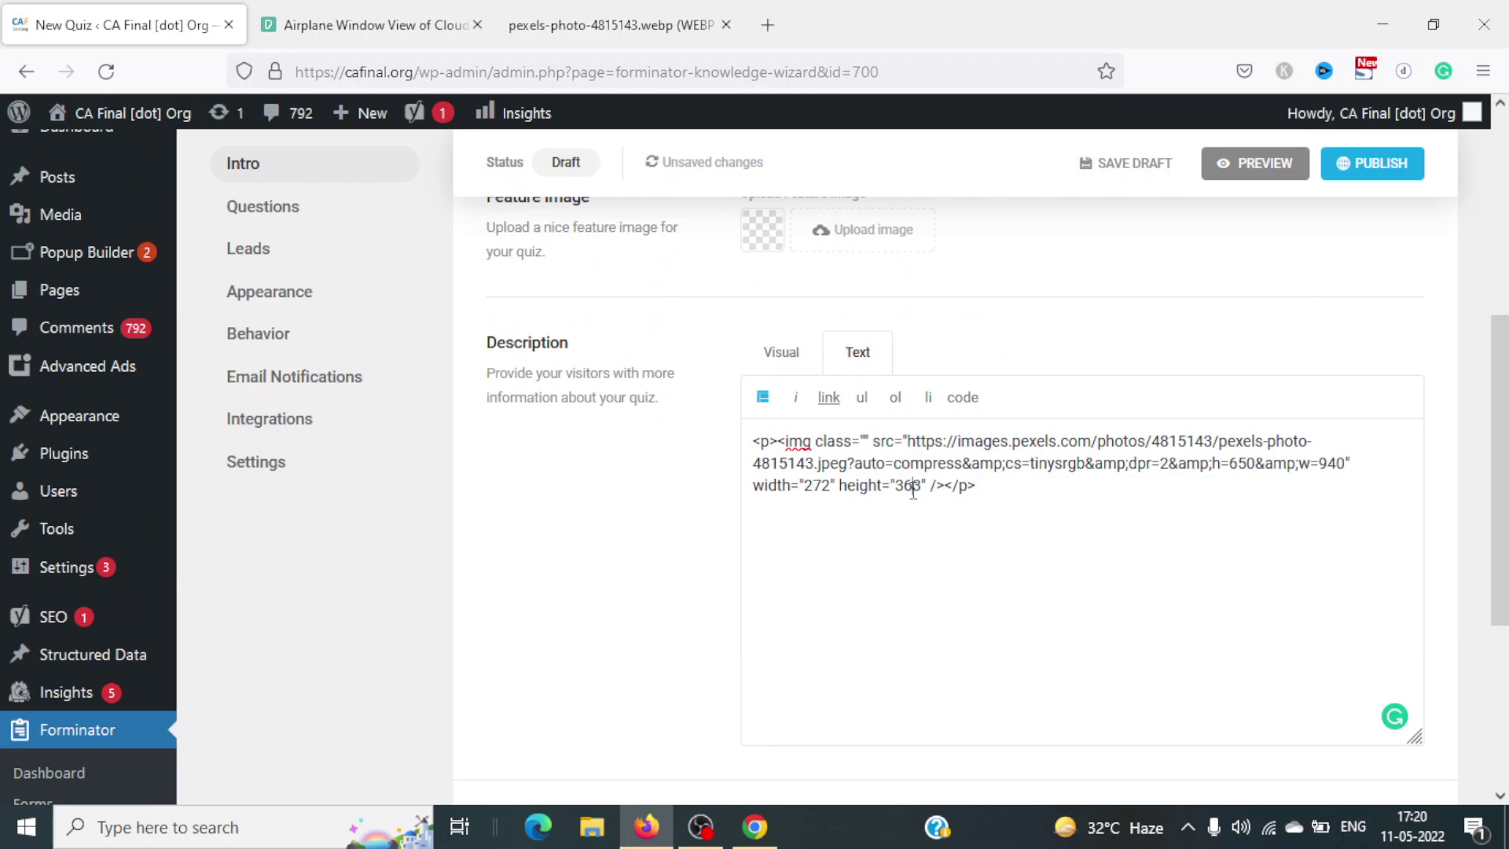
Step: Replace the description's image HTML with the bold sentence 'This is a demo quiz'
{"action": "key", "text": "ctrl+a"}
{"action": "key", "text": "Delete"}
{"action": "left_click", "coordinate": [771, 356]}
{"action": "left_click", "coordinate": [884, 462]}
{"action": "type", "text": "This is a demo quizl"}
{"action": "key", "text": "BackSpace"}
{"action": "key", "text": "ctrl+a"}
{"action": "key", "text": "ctrl+b"}
{"action": "left_click", "coordinate": [932, 512]}
Step: Save the quiz draft and continue to the Questions step
{"action": "scroll", "coordinate": [1297, 579], "scroll_direction": "down", "scroll_amount": 3}
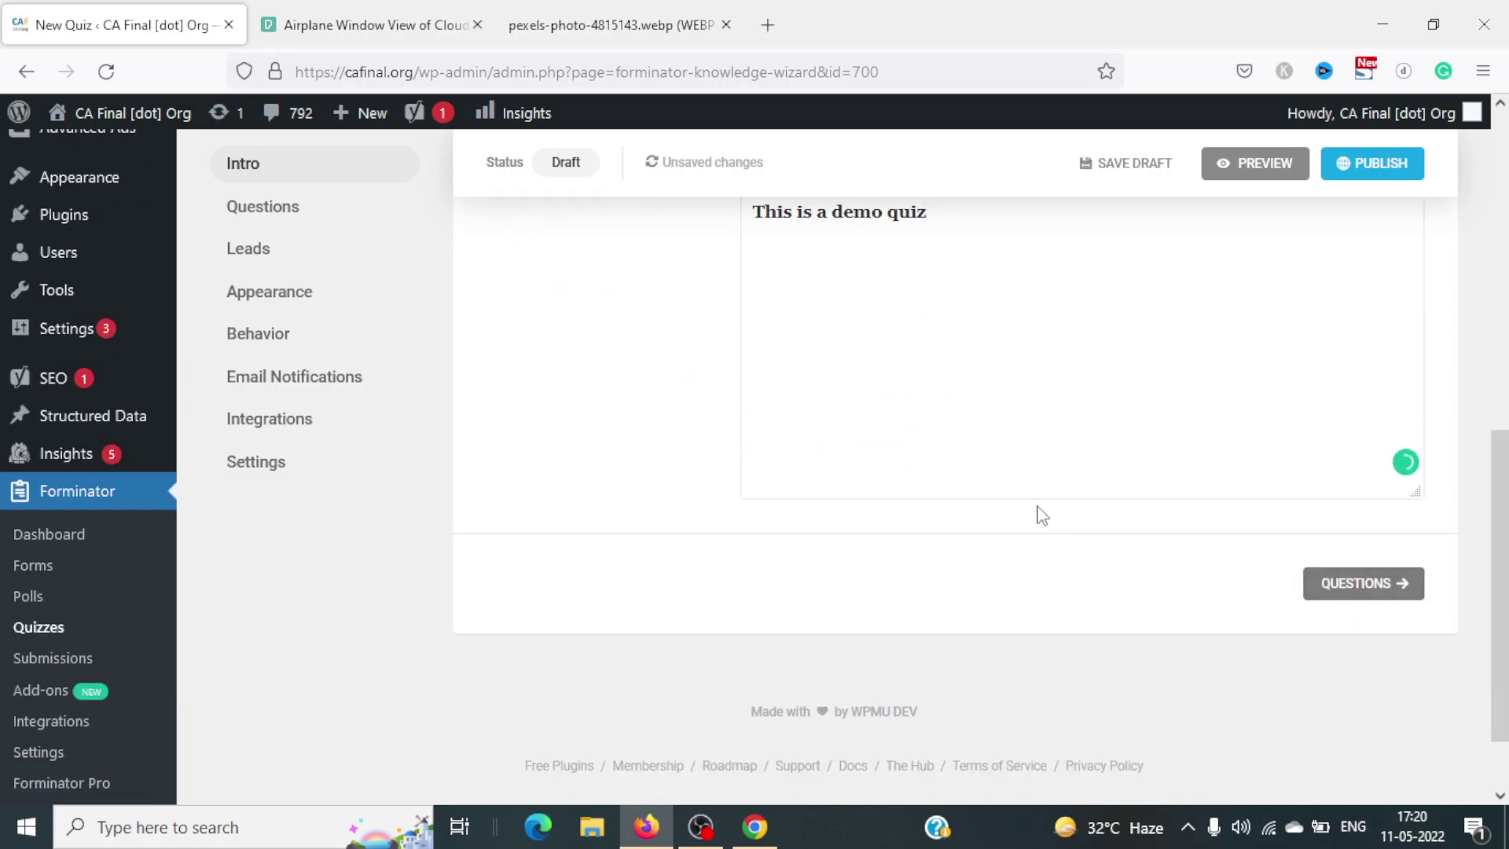
{"action": "scroll", "coordinate": [1036, 512], "scroll_direction": "up", "scroll_amount": 5}
{"action": "scroll", "coordinate": [1036, 512], "scroll_direction": "down", "scroll_amount": 4}
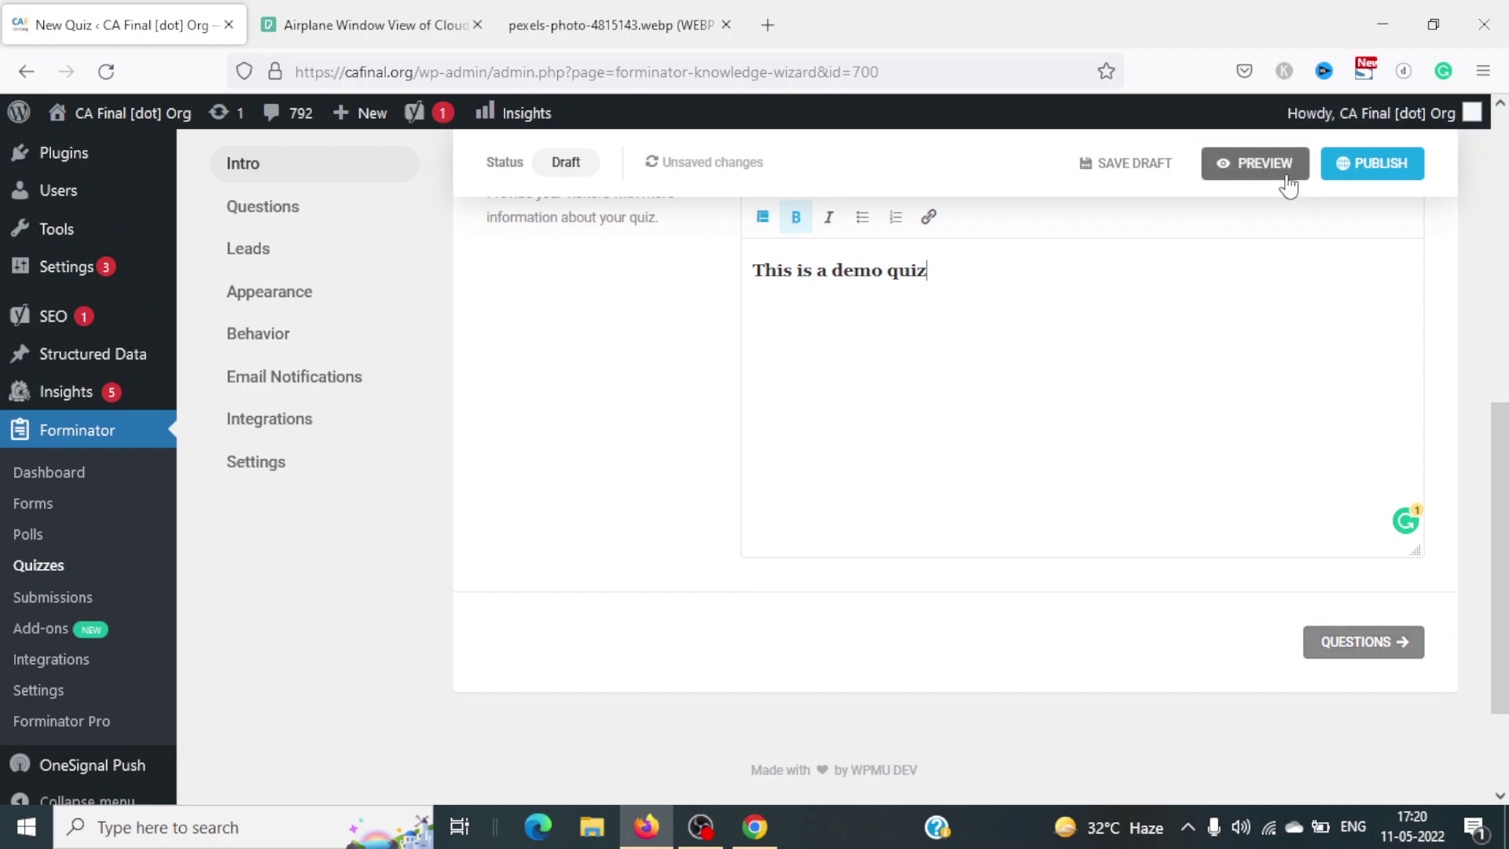
{"action": "left_click", "coordinate": [1114, 164]}
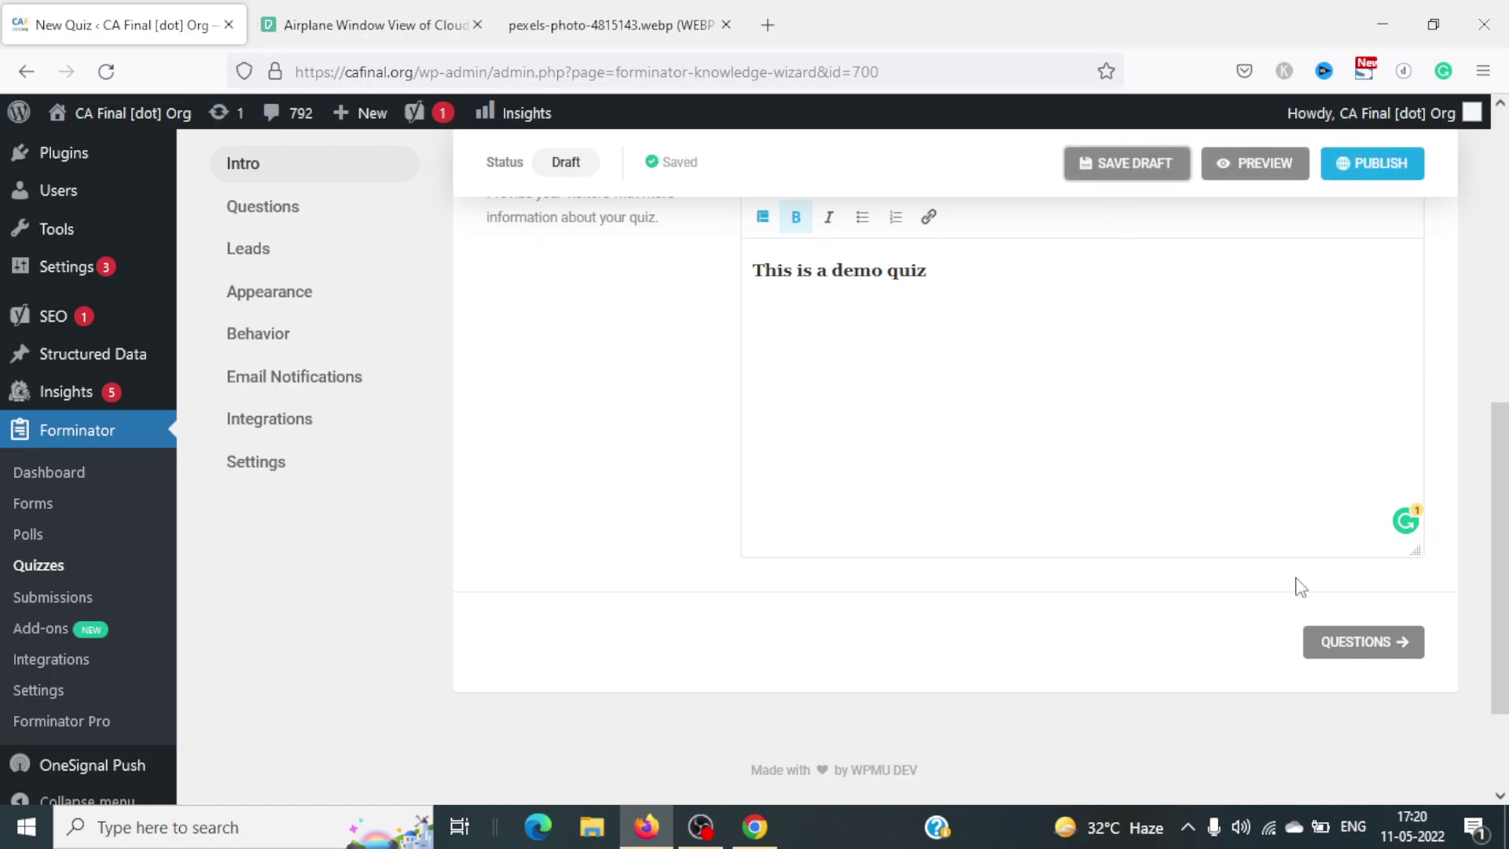
{"action": "left_click", "coordinate": [1350, 643]}
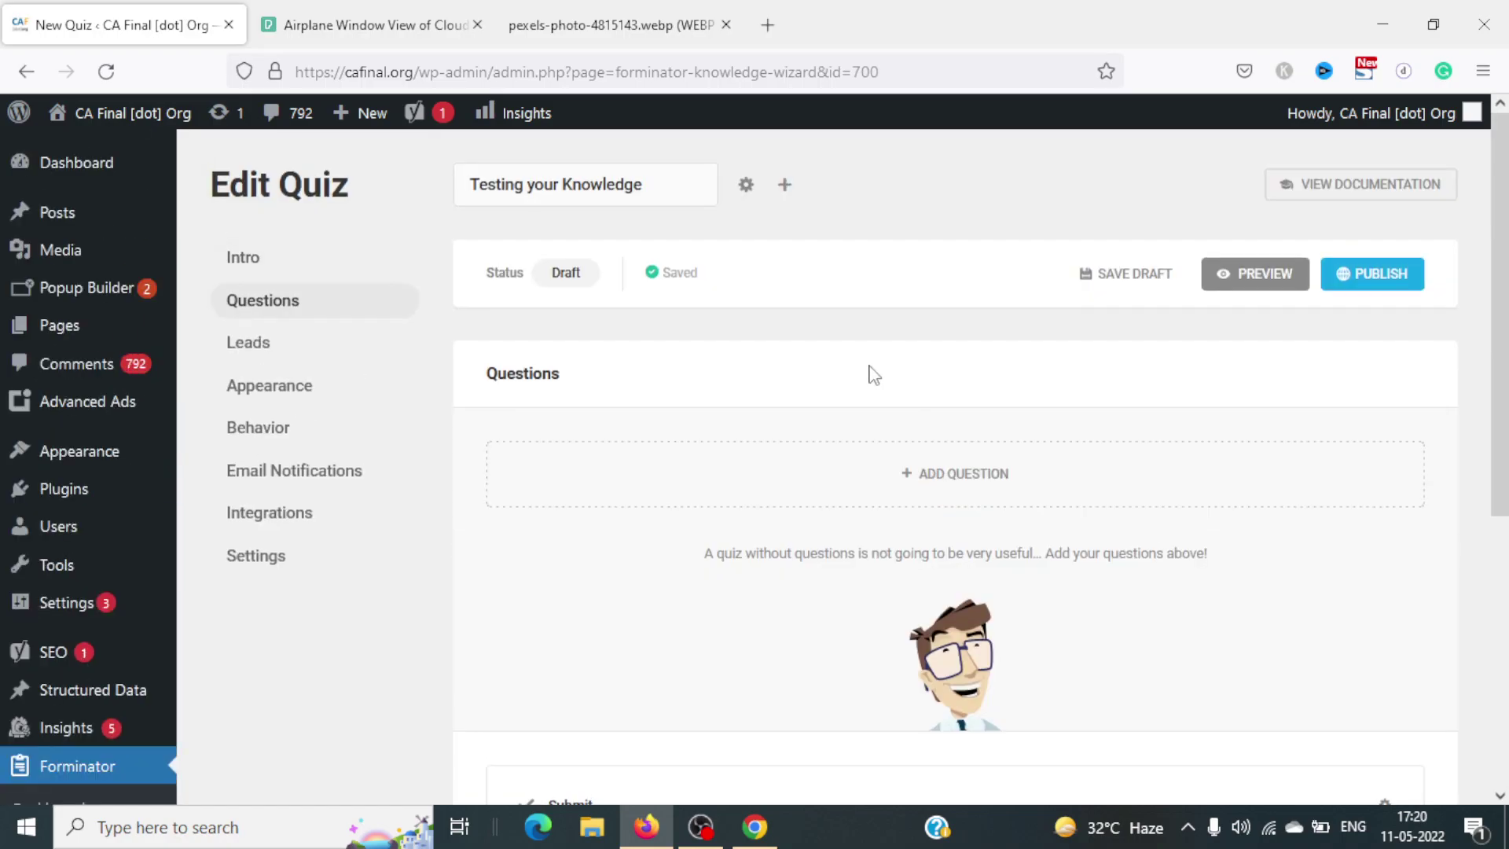
Step: Start a new question with the text 'What is the Capital of India'
{"action": "left_click", "coordinate": [1007, 495]}
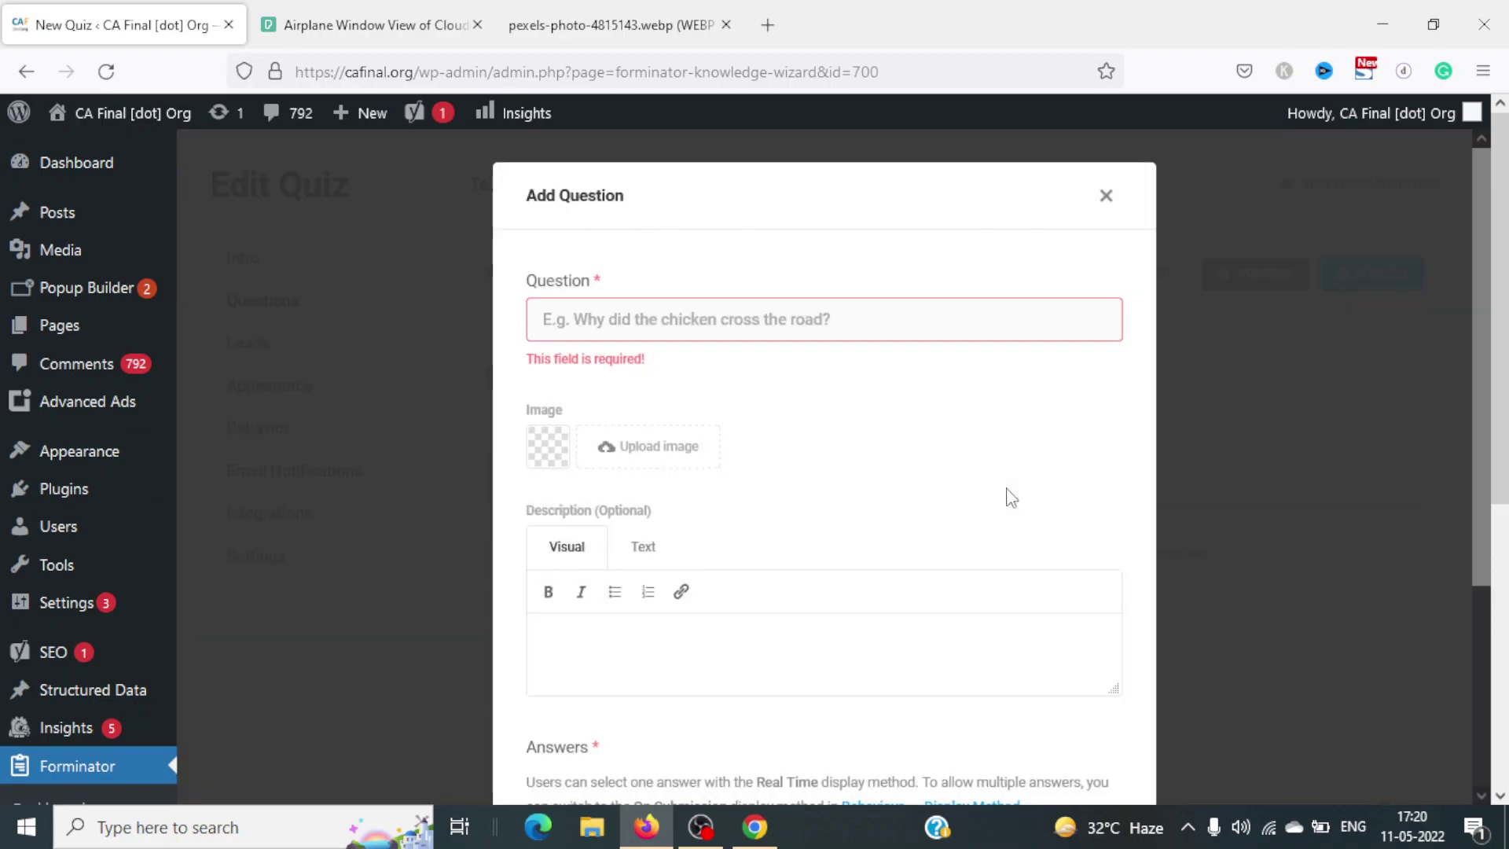
{"action": "left_click", "coordinate": [674, 321]}
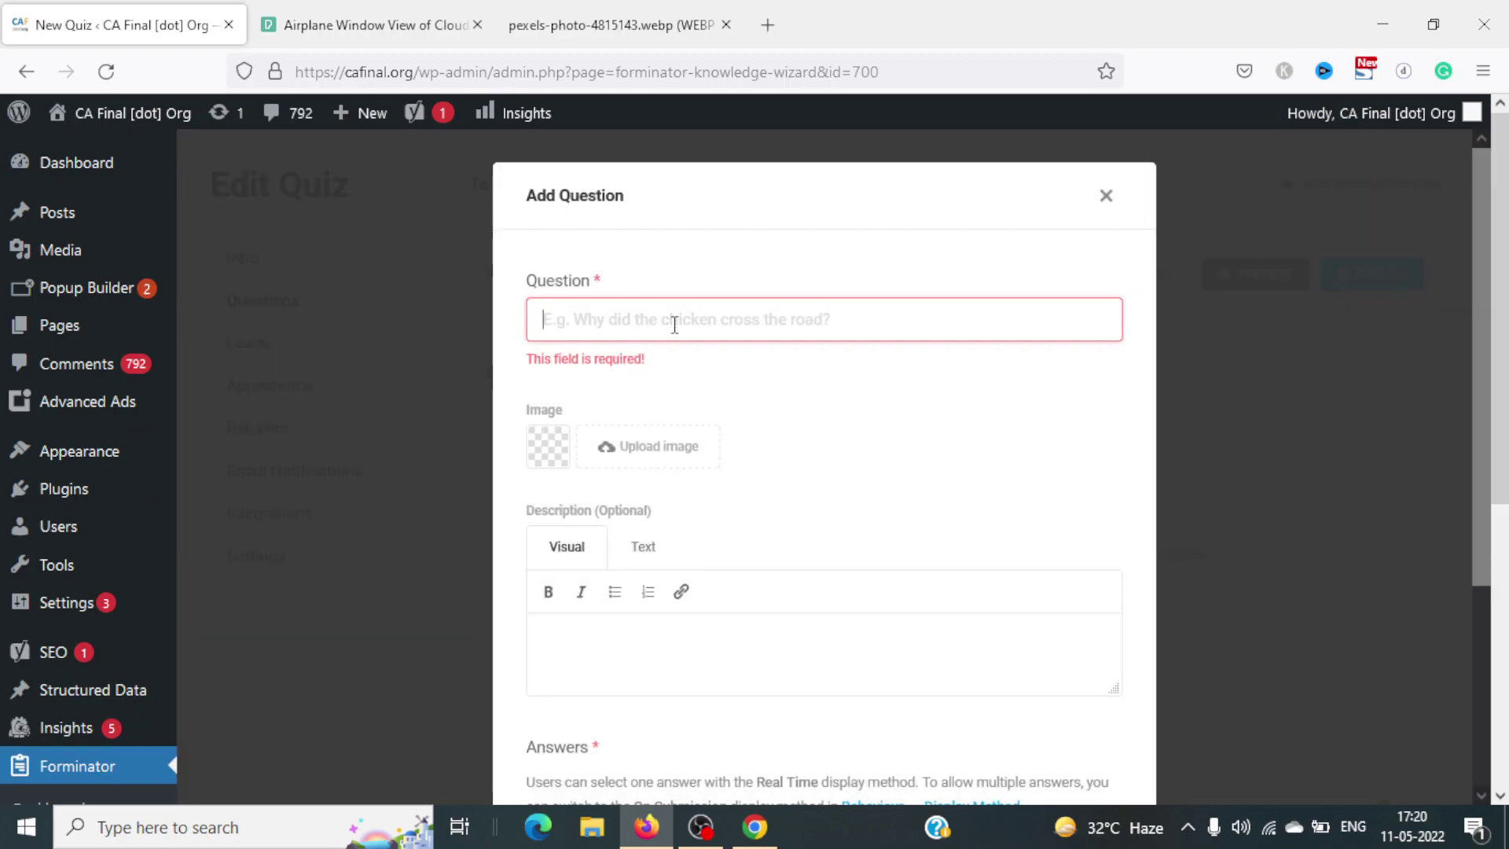
{"action": "type", "text": "What is the Capital of India"}
{"action": "key", "text": "BackSpace"}
{"action": "key", "text": "BackSpace"}
{"action": "key", "text": "BackSpace"}
{"action": "type", "text": "dia"}
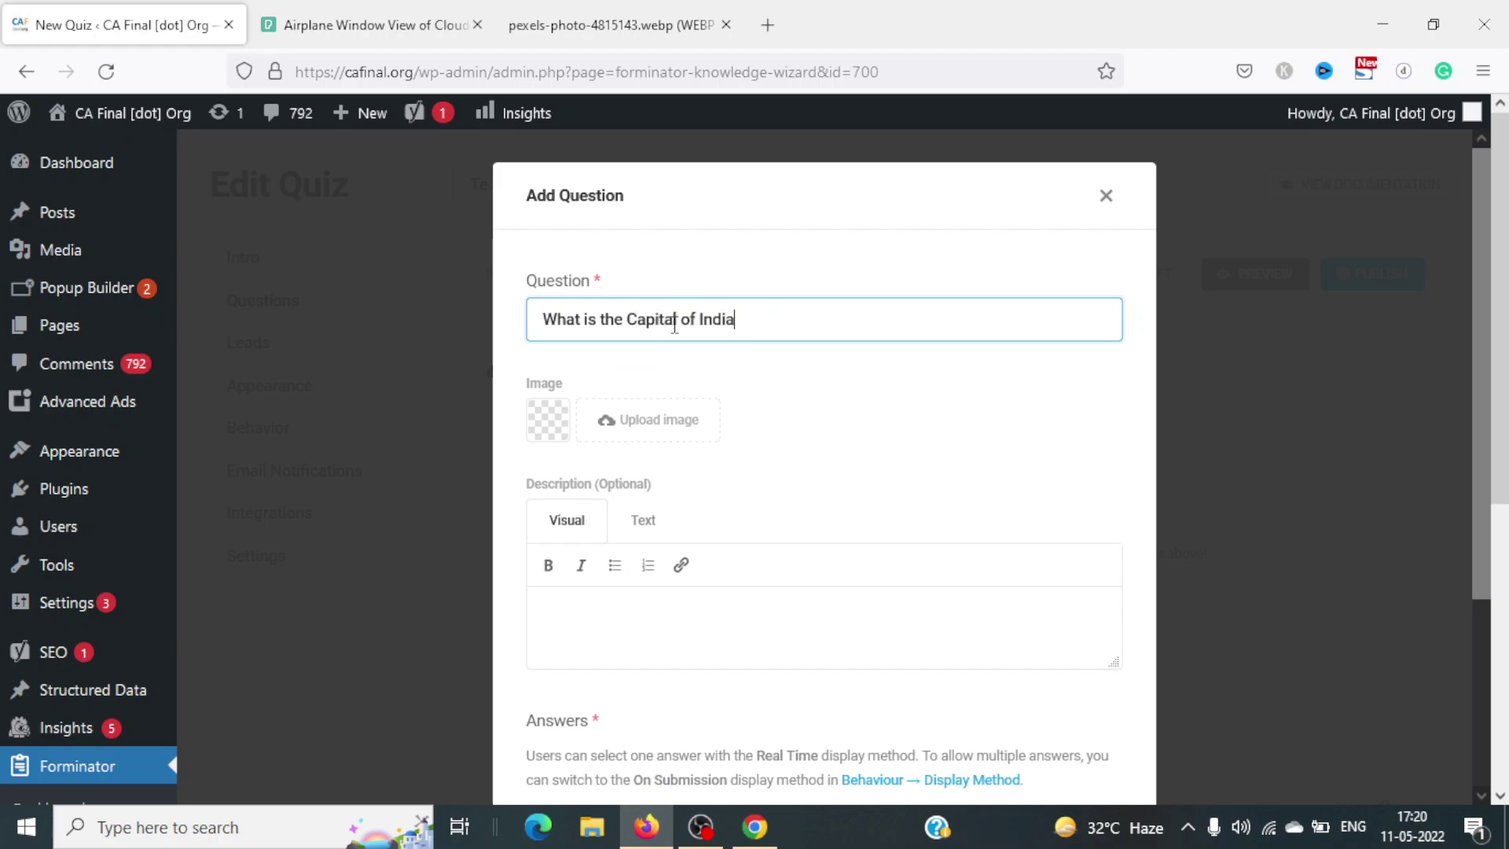
{"action": "left_click", "coordinate": [775, 454]}
{"action": "scroll", "coordinate": [775, 451], "scroll_direction": "down", "scroll_amount": 2}
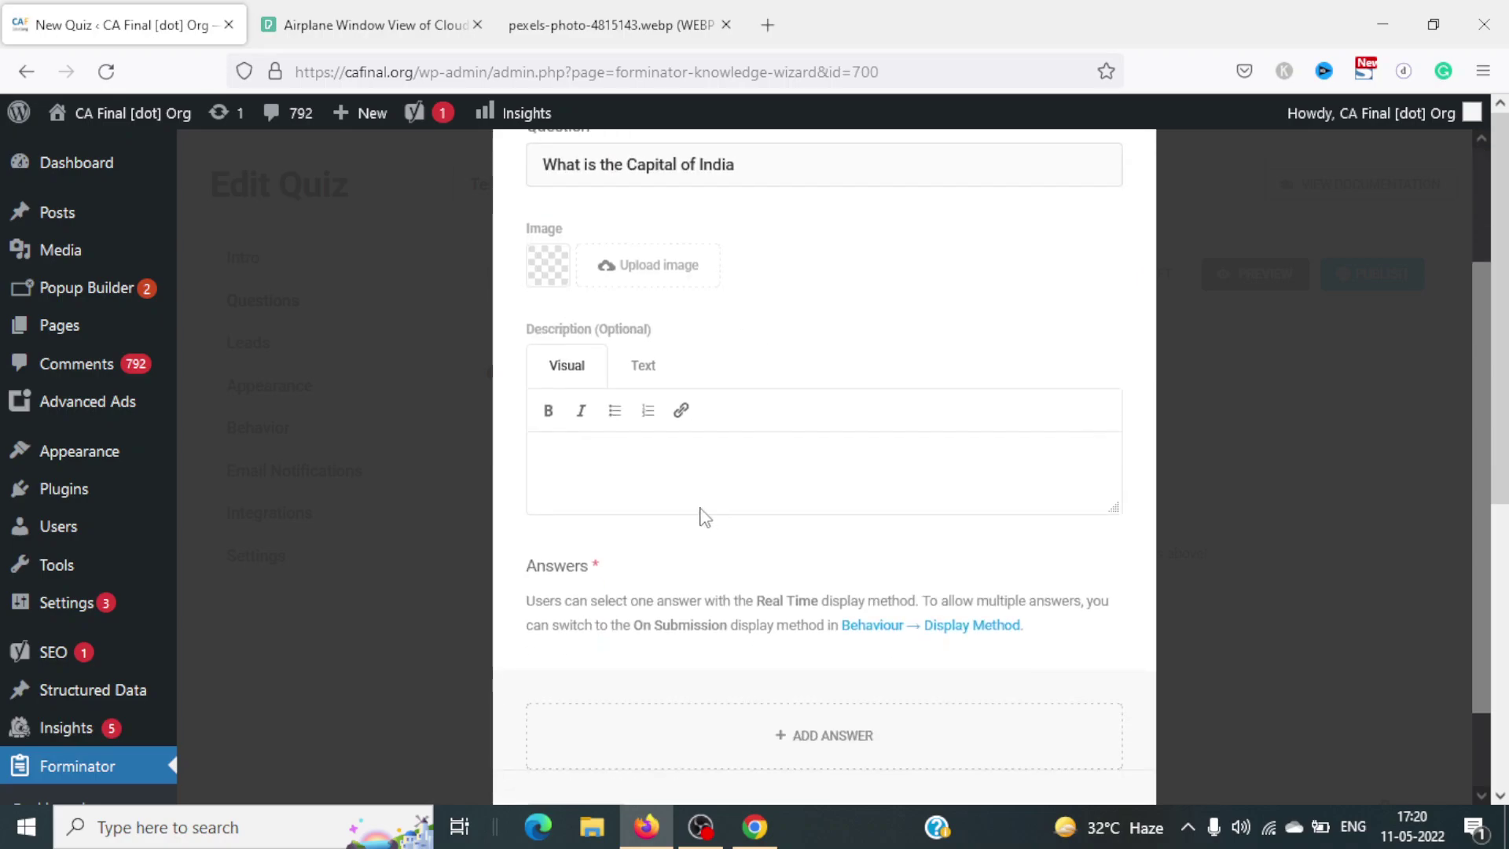
{"action": "left_click", "coordinate": [648, 476]}
{"action": "scroll", "coordinate": [737, 504], "scroll_direction": "down", "scroll_amount": 1}
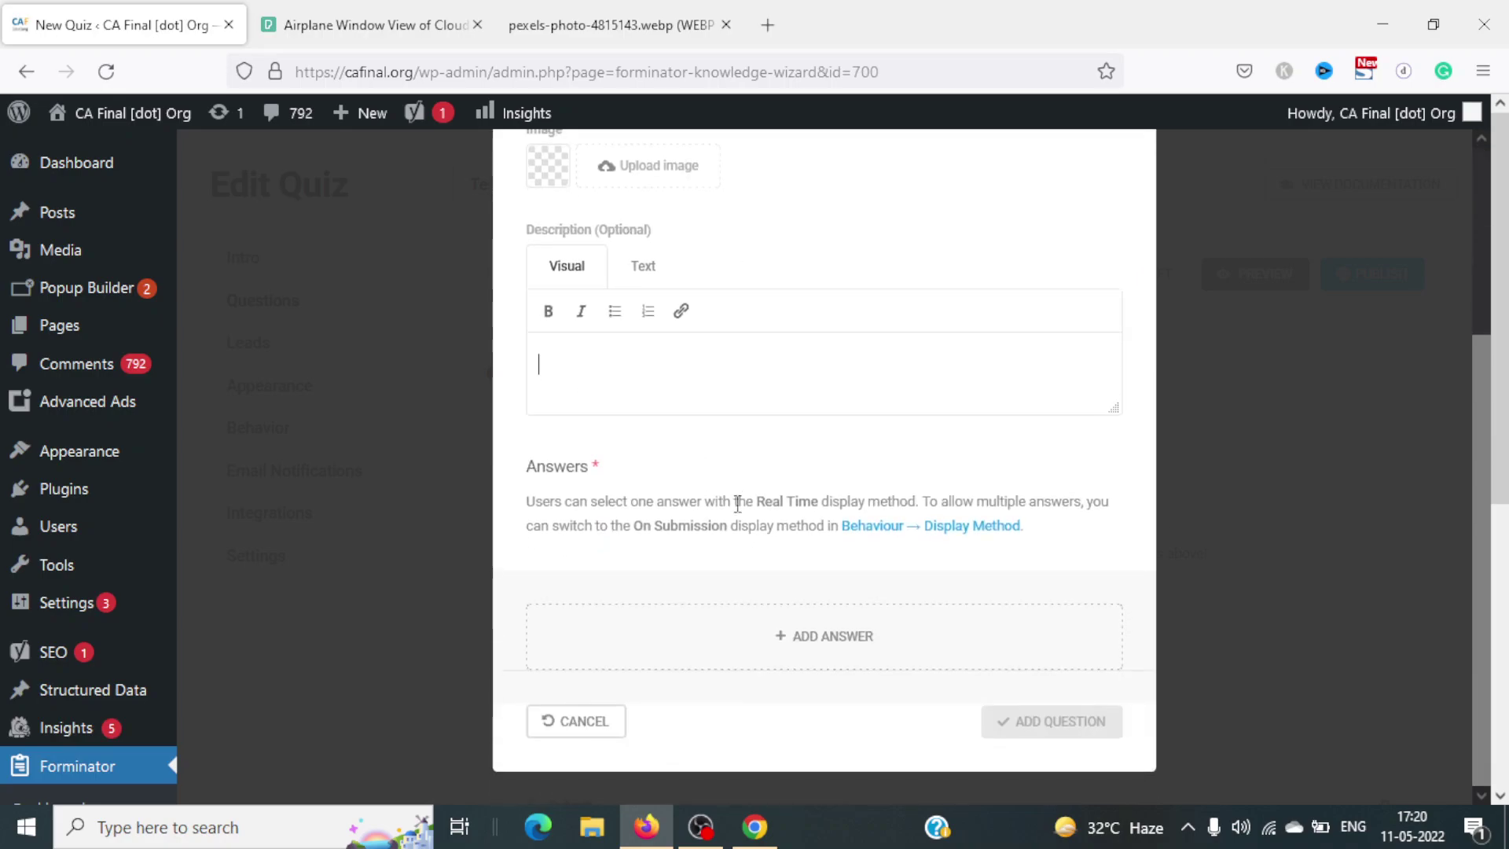
Step: Add answers Mumbai and Delhi, marking Delhi as the correct answer
{"action": "left_click", "coordinate": [809, 638]}
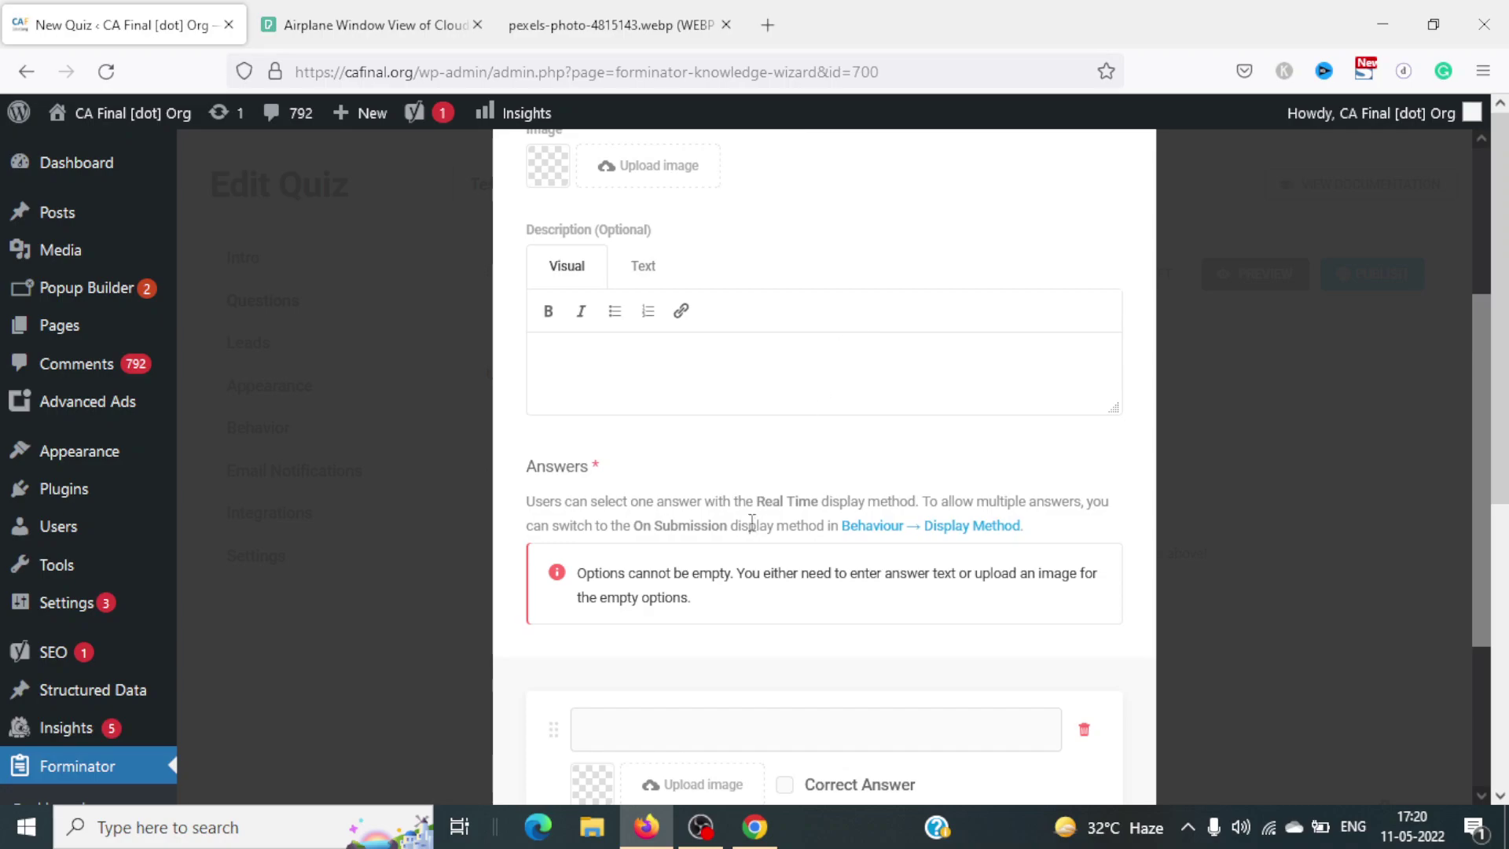
{"action": "scroll", "coordinate": [724, 639], "scroll_direction": "down", "scroll_amount": 2}
{"action": "left_click", "coordinate": [647, 495]}
{"action": "type", "text": "Mumbai"}
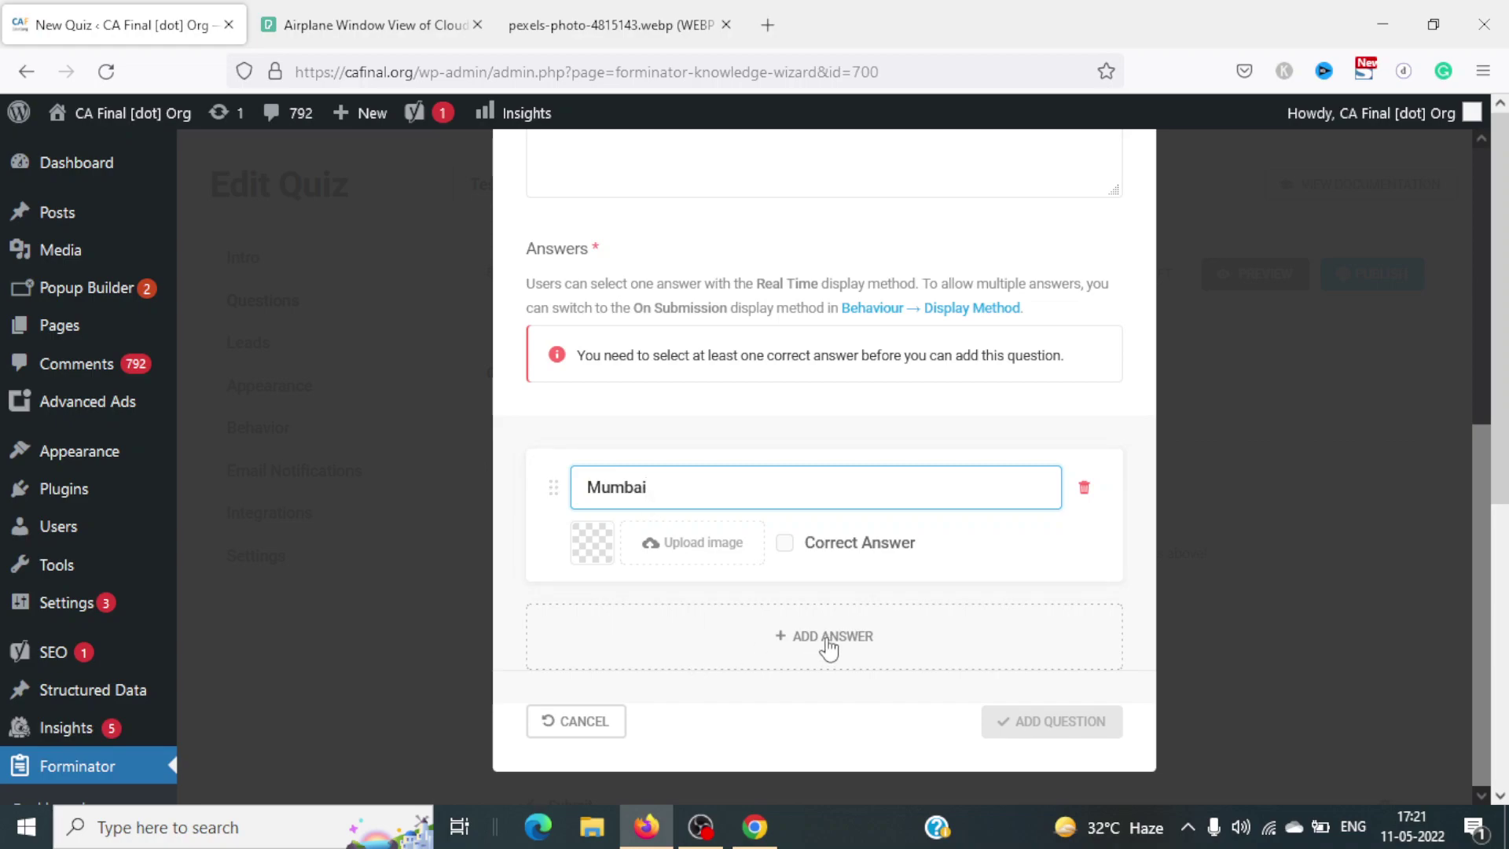
{"action": "left_click", "coordinate": [830, 650]}
{"action": "left_click", "coordinate": [755, 661]}
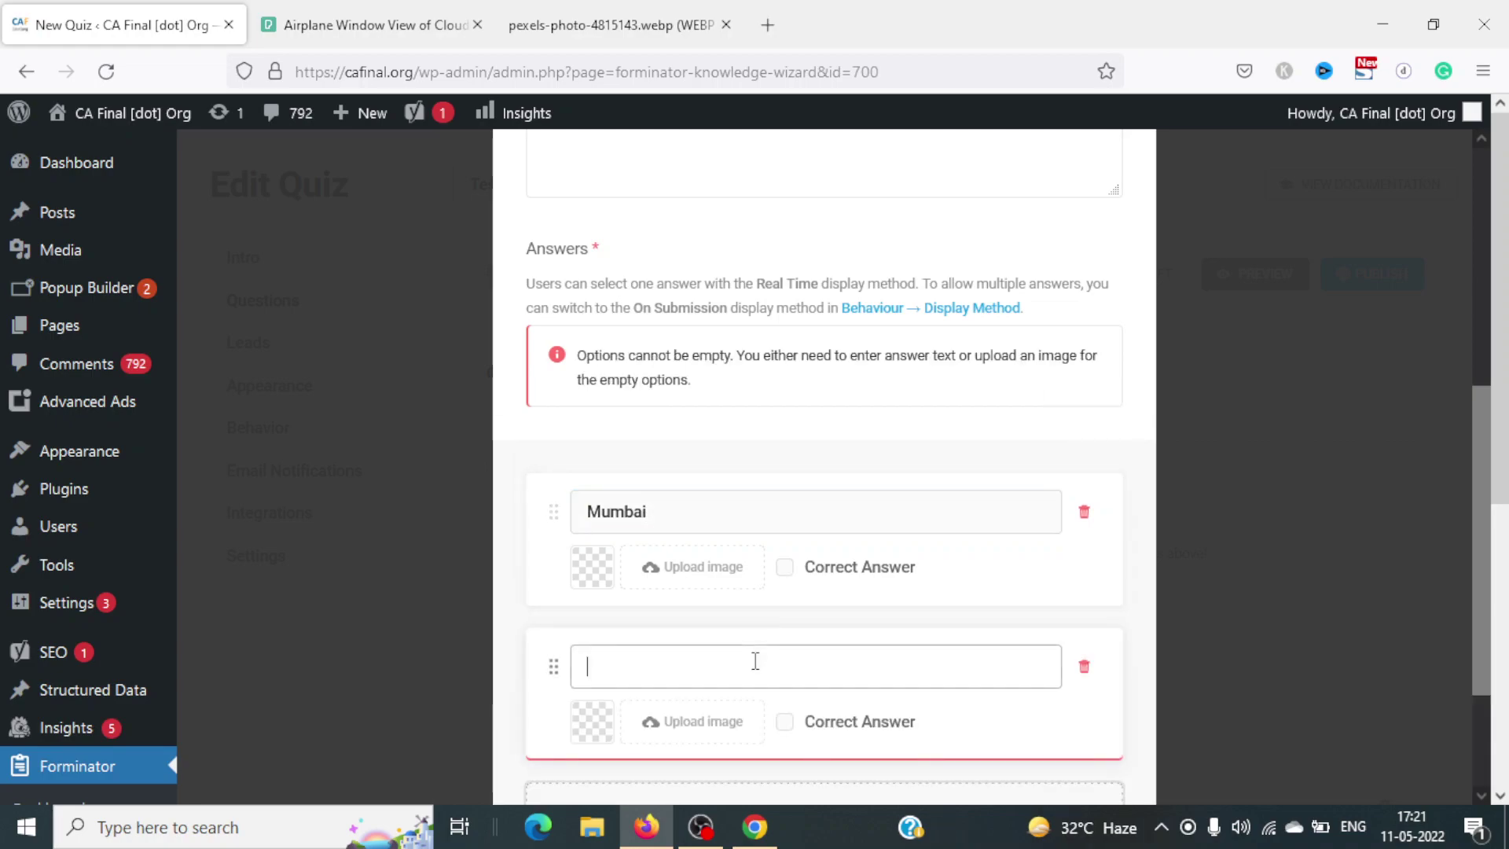
{"action": "type", "text": "Delhi"}
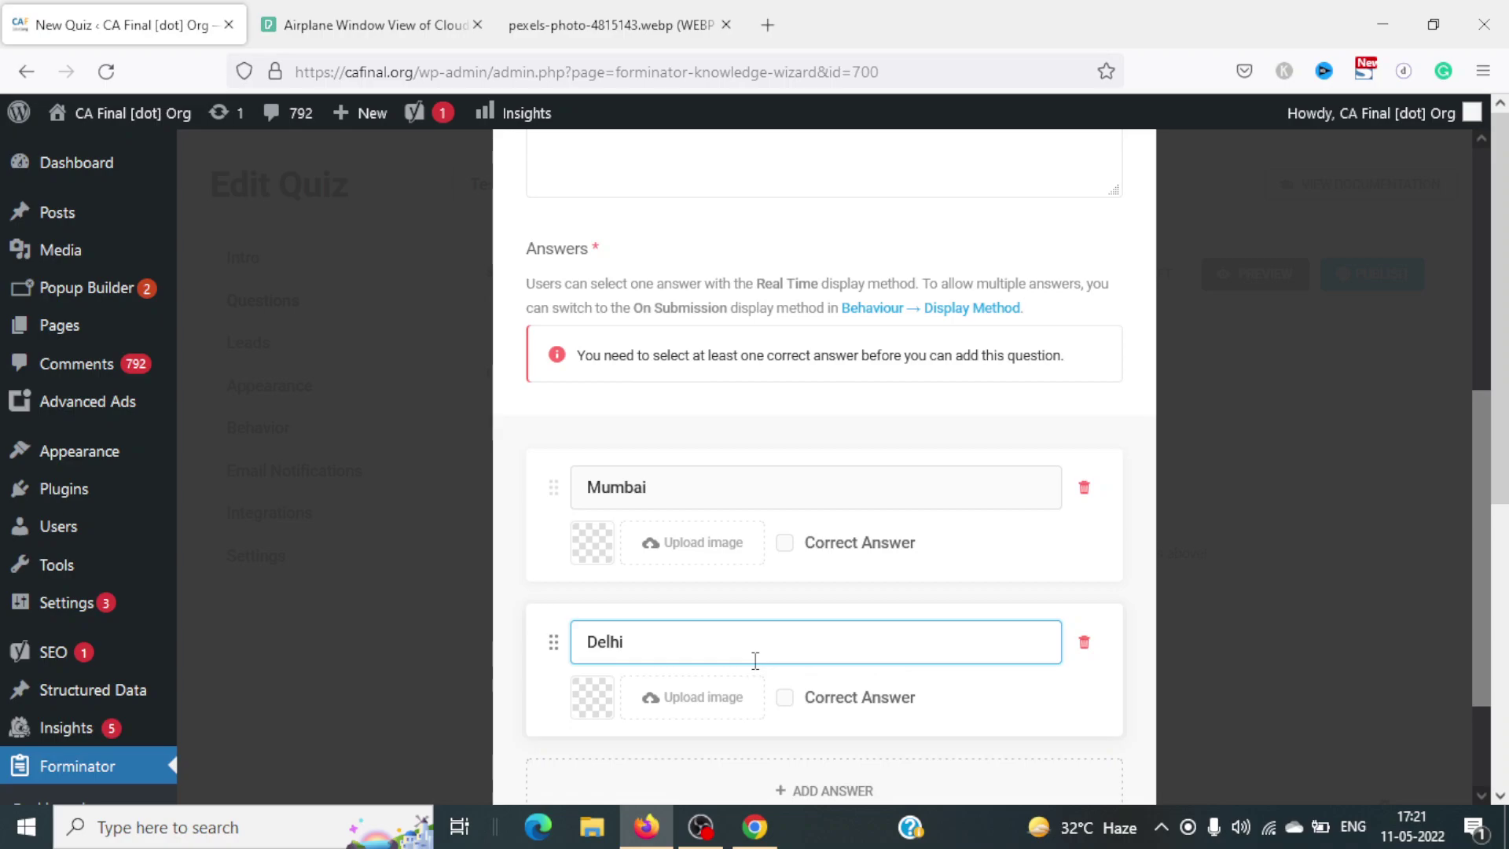
{"action": "scroll", "coordinate": [755, 661], "scroll_direction": "down", "scroll_amount": 2}
{"action": "left_click", "coordinate": [860, 557]}
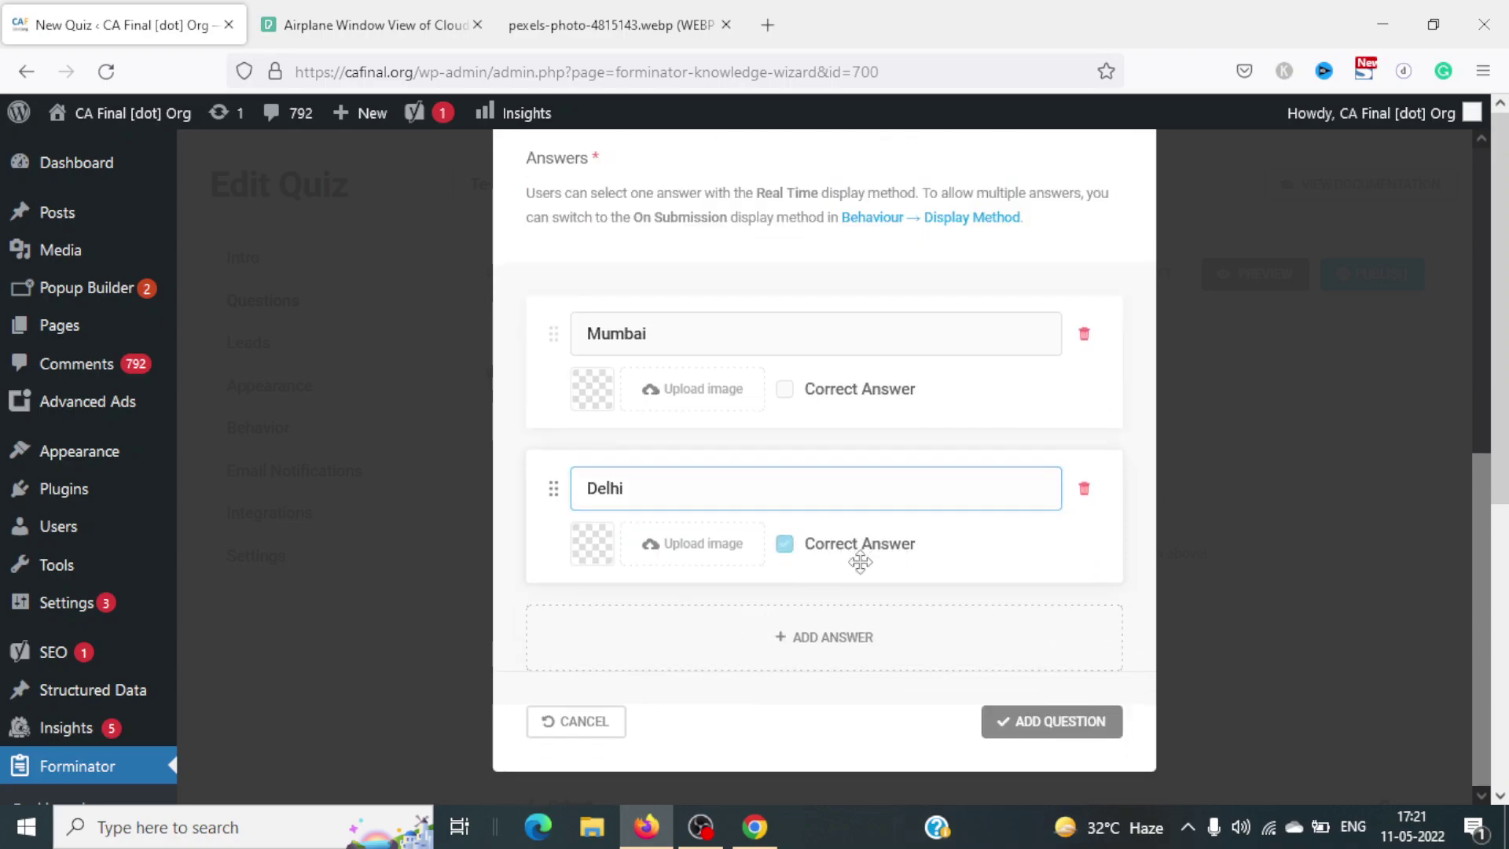
Step: Add Bangalore as the third answer and save the question to the quiz
{"action": "left_click", "coordinate": [828, 638]}
{"action": "scroll", "coordinate": [841, 576], "scroll_direction": "down", "scroll_amount": 2}
{"action": "left_click", "coordinate": [706, 611]}
{"action": "type", "text": "Bangalore"}
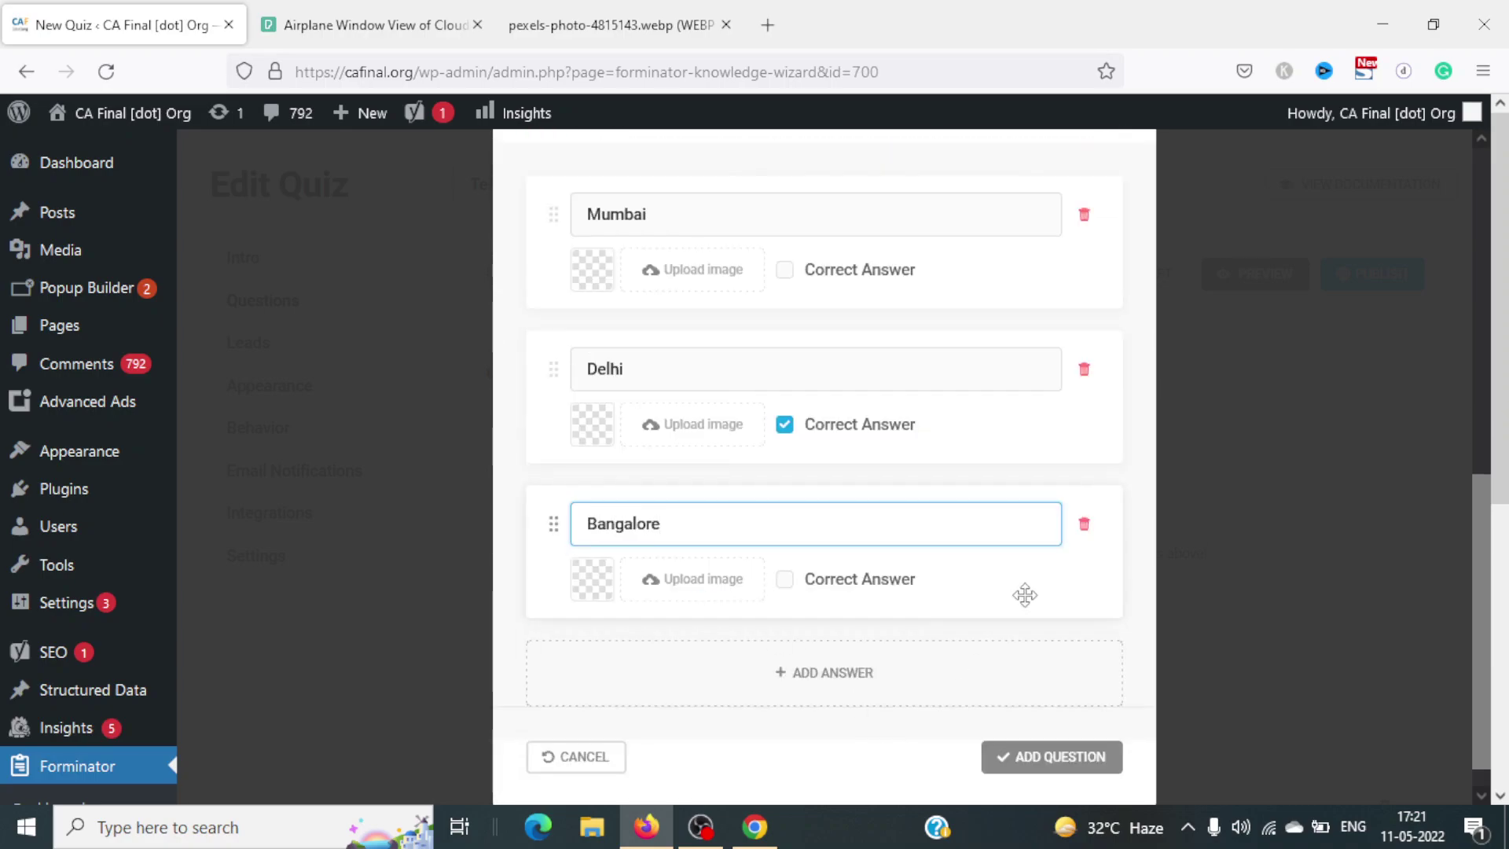
{"action": "left_click", "coordinate": [1023, 754]}
Step: Start another question worded 'Who is the PM of India'
{"action": "scroll", "coordinate": [918, 488], "scroll_direction": "down", "scroll_amount": 3}
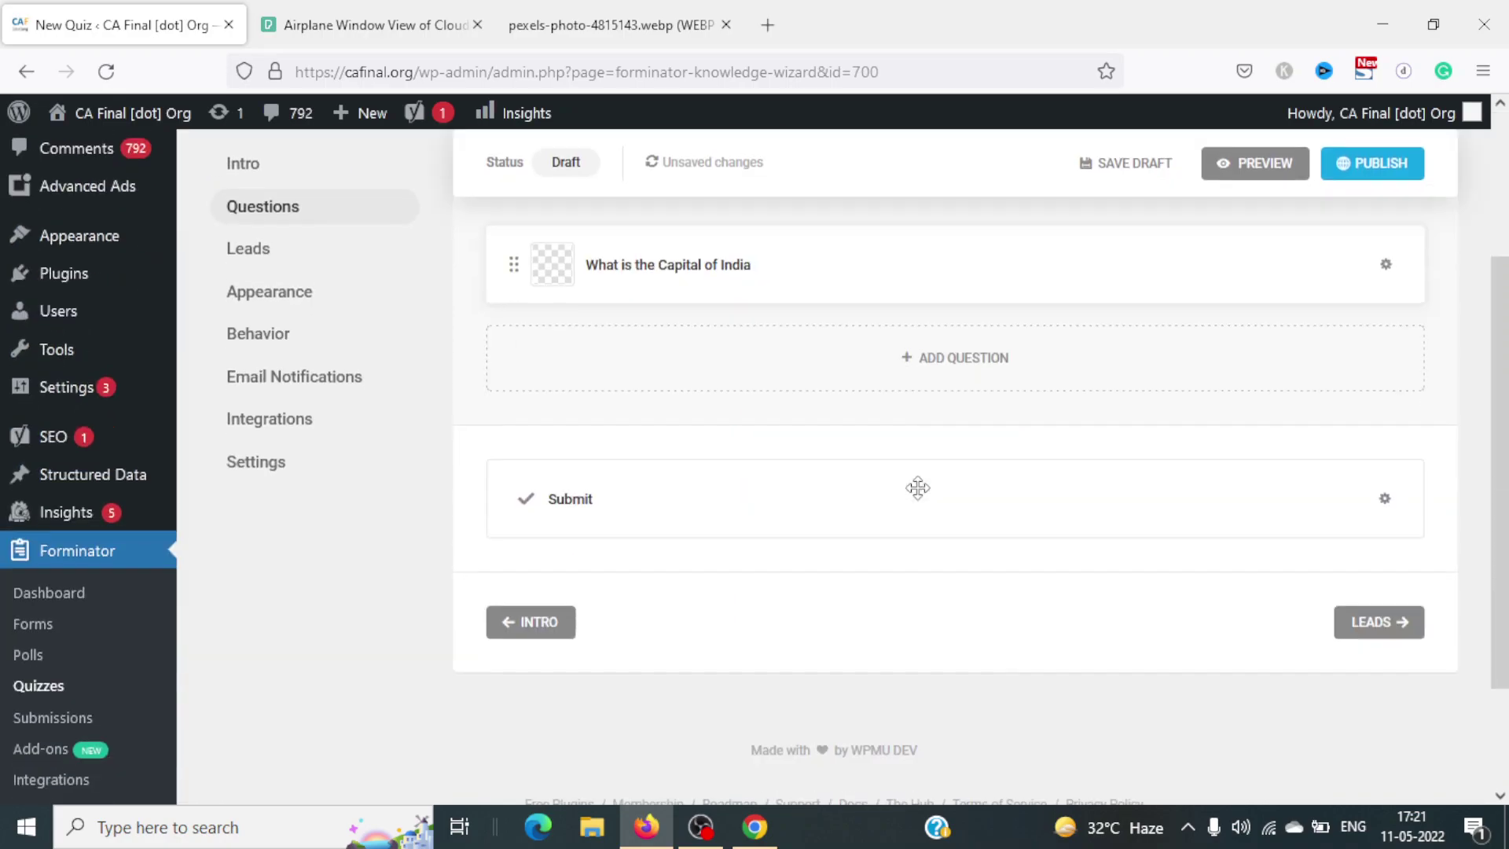
{"action": "scroll", "coordinate": [917, 495], "scroll_direction": "up", "scroll_amount": 2}
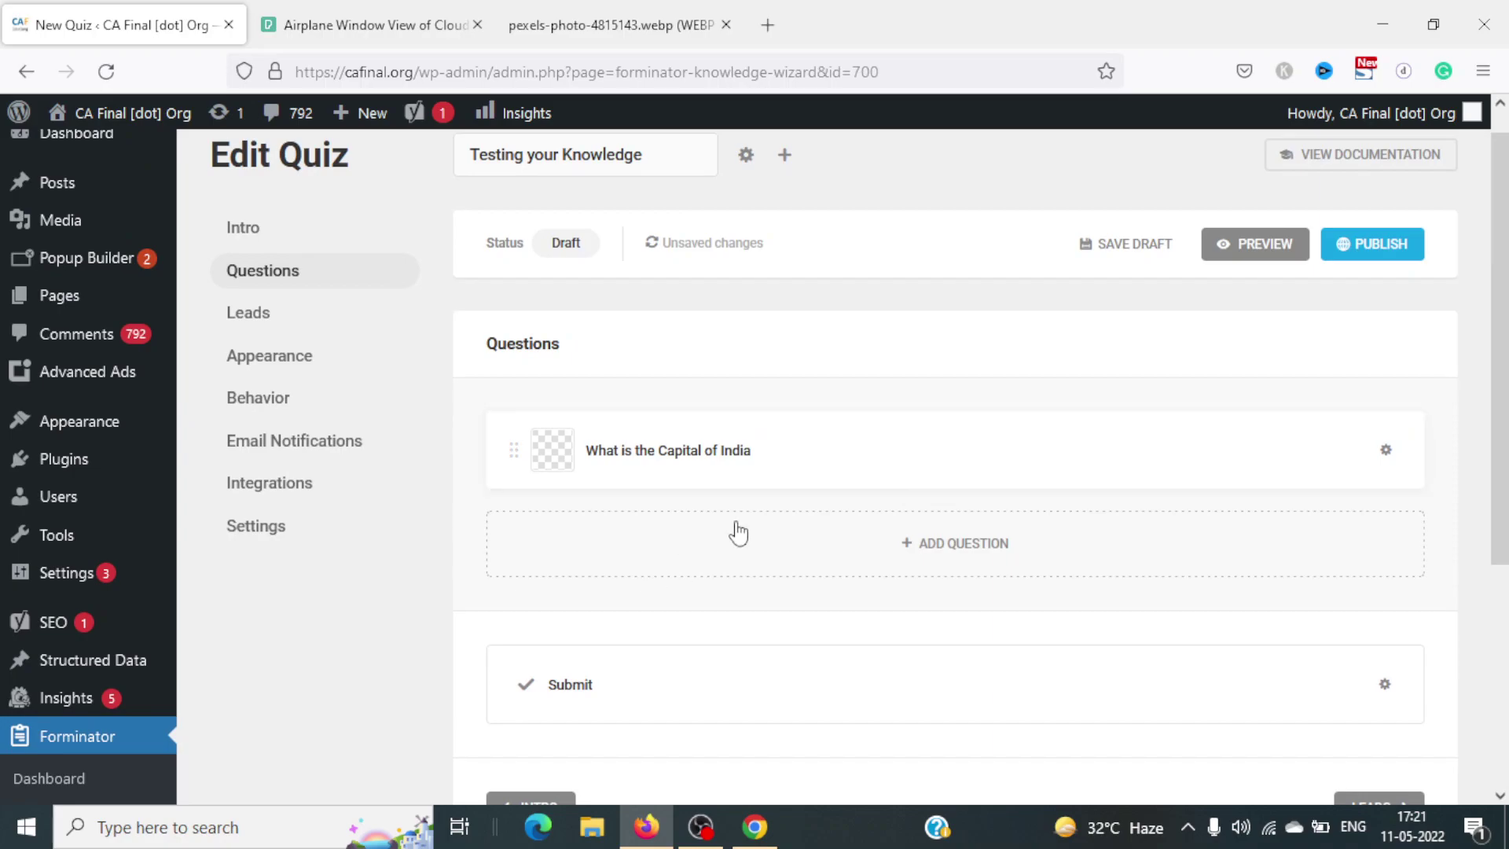
{"action": "left_click", "coordinate": [954, 554]}
{"action": "left_click", "coordinate": [713, 308]}
{"action": "type", "text": "Which"}
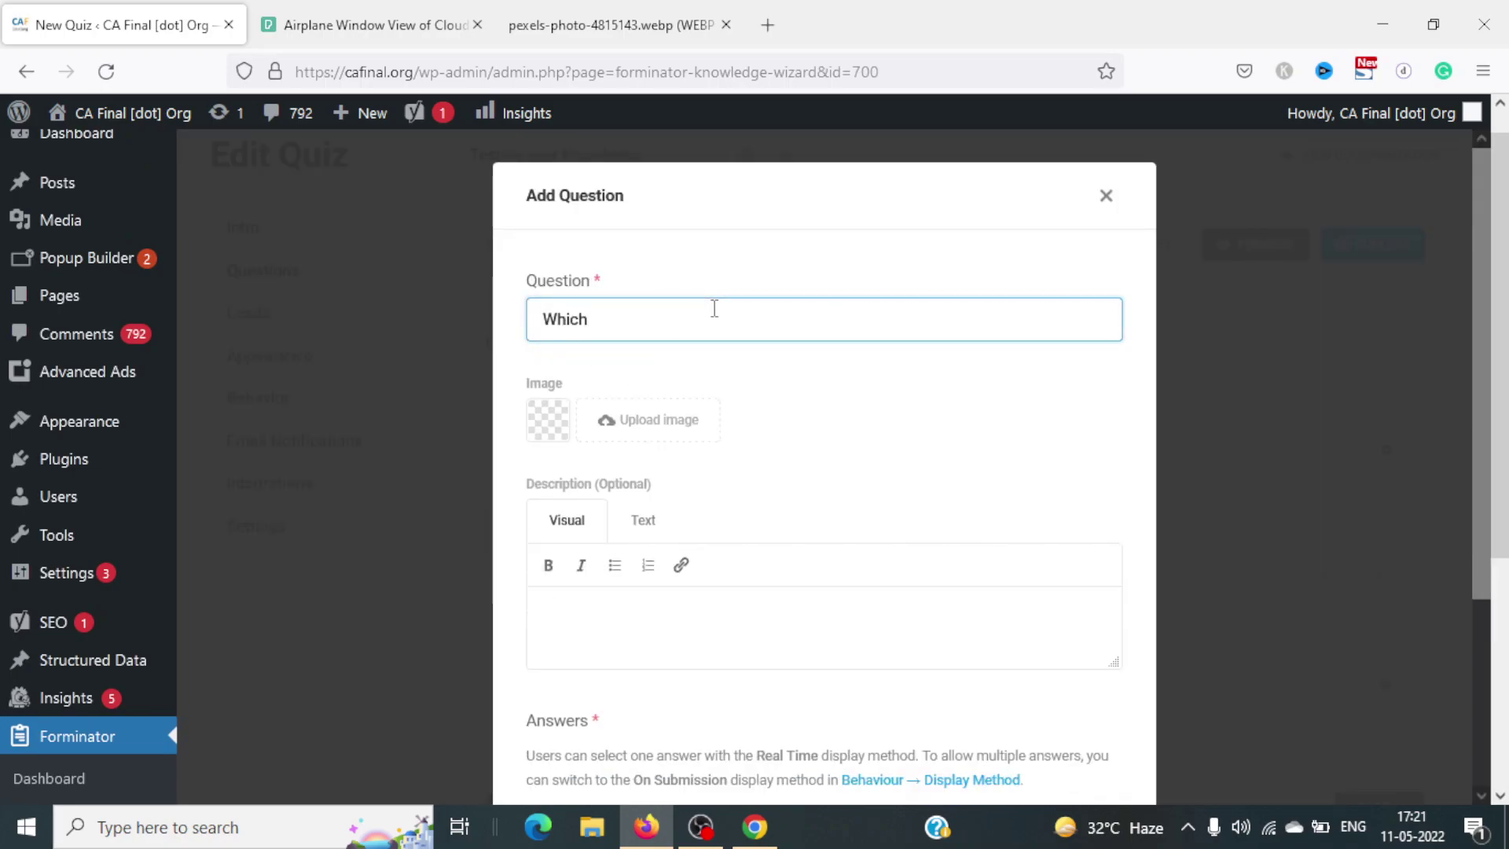
{"action": "key", "text": "BackSpace"}
{"action": "key", "text": "BackSpace"}
{"action": "key", "text": "BackSpace"}
{"action": "key", "text": "BackSpace"}
{"action": "type", "text": "hat is the"}
{"action": "key", "text": "BackSpace"}
{"action": "key", "text": "BackSpace"}
{"action": "key", "text": "BackSpace"}
{"action": "key", "text": "BackSpace"}
{"action": "key", "text": "BackSpace"}
{"action": "key", "text": "BackSpace"}
{"action": "key", "text": "BackSpace"}
{"action": "key", "text": "BackSpace"}
{"action": "key", "text": "BackSpace"}
{"action": "key", "text": "BackSpace"}
{"action": "type", "text": "o is the PM of India"}
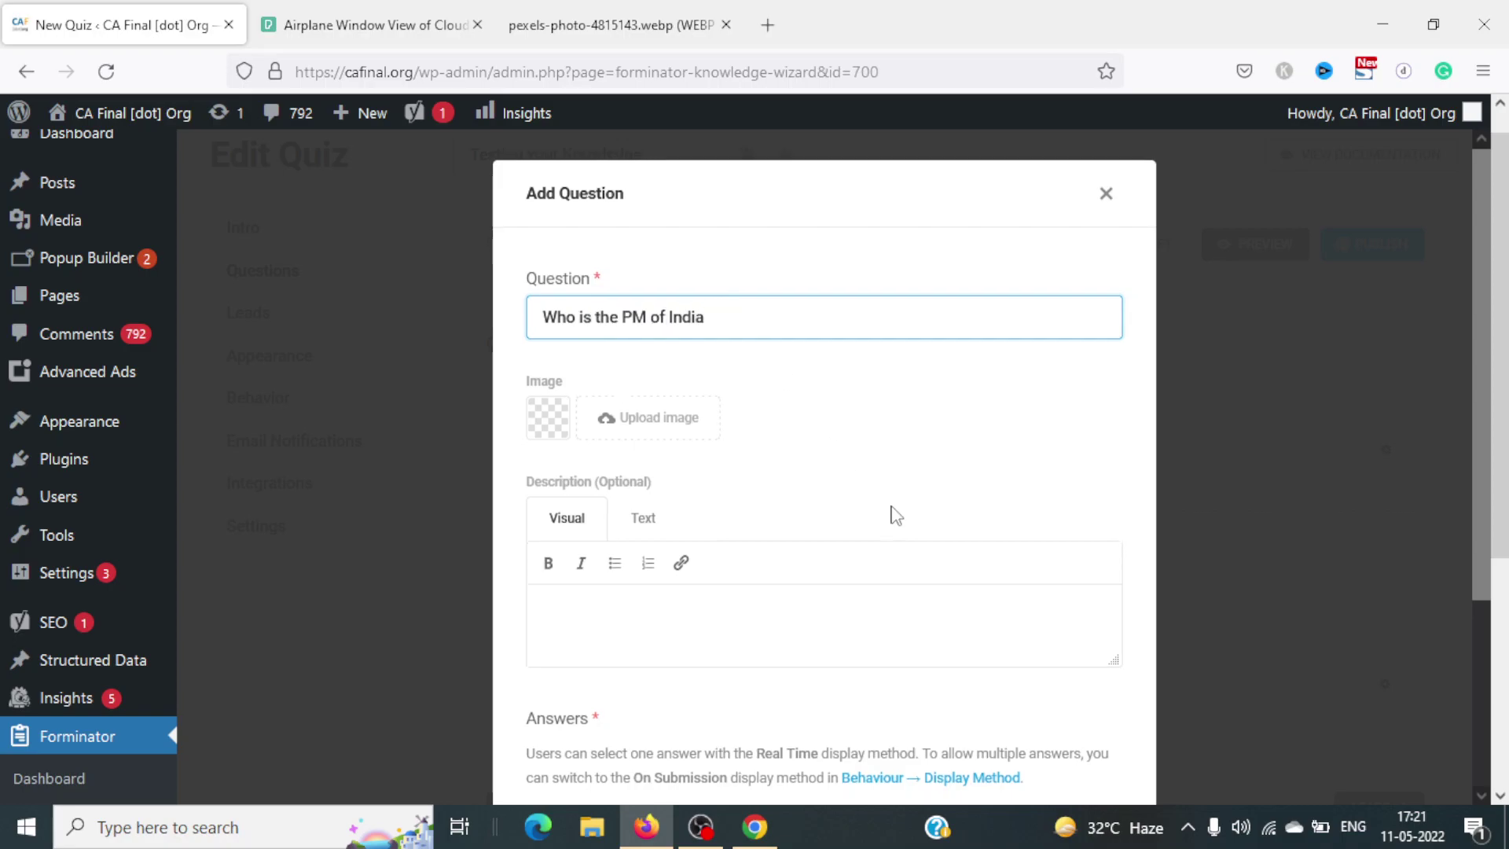
{"action": "scroll", "coordinate": [892, 515], "scroll_direction": "down", "scroll_amount": 3}
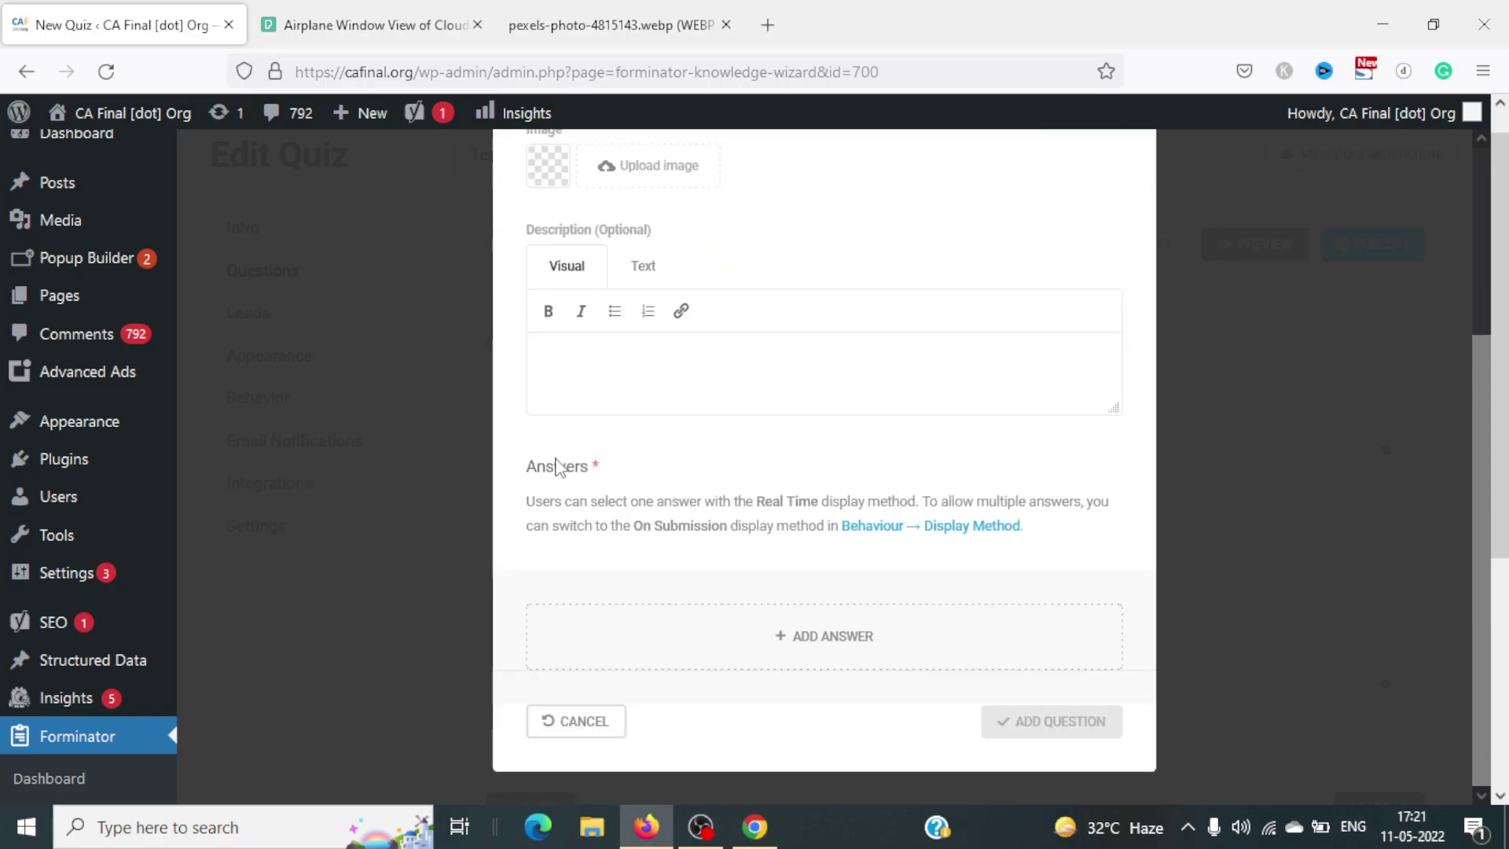
Step: Add Narendra Modi as the first answer and mark it correct
{"action": "left_click", "coordinate": [828, 658]}
{"action": "scroll", "coordinate": [700, 621], "scroll_direction": "down", "scroll_amount": 2}
{"action": "left_click", "coordinate": [695, 588]}
{"action": "type", "text": "Na"}
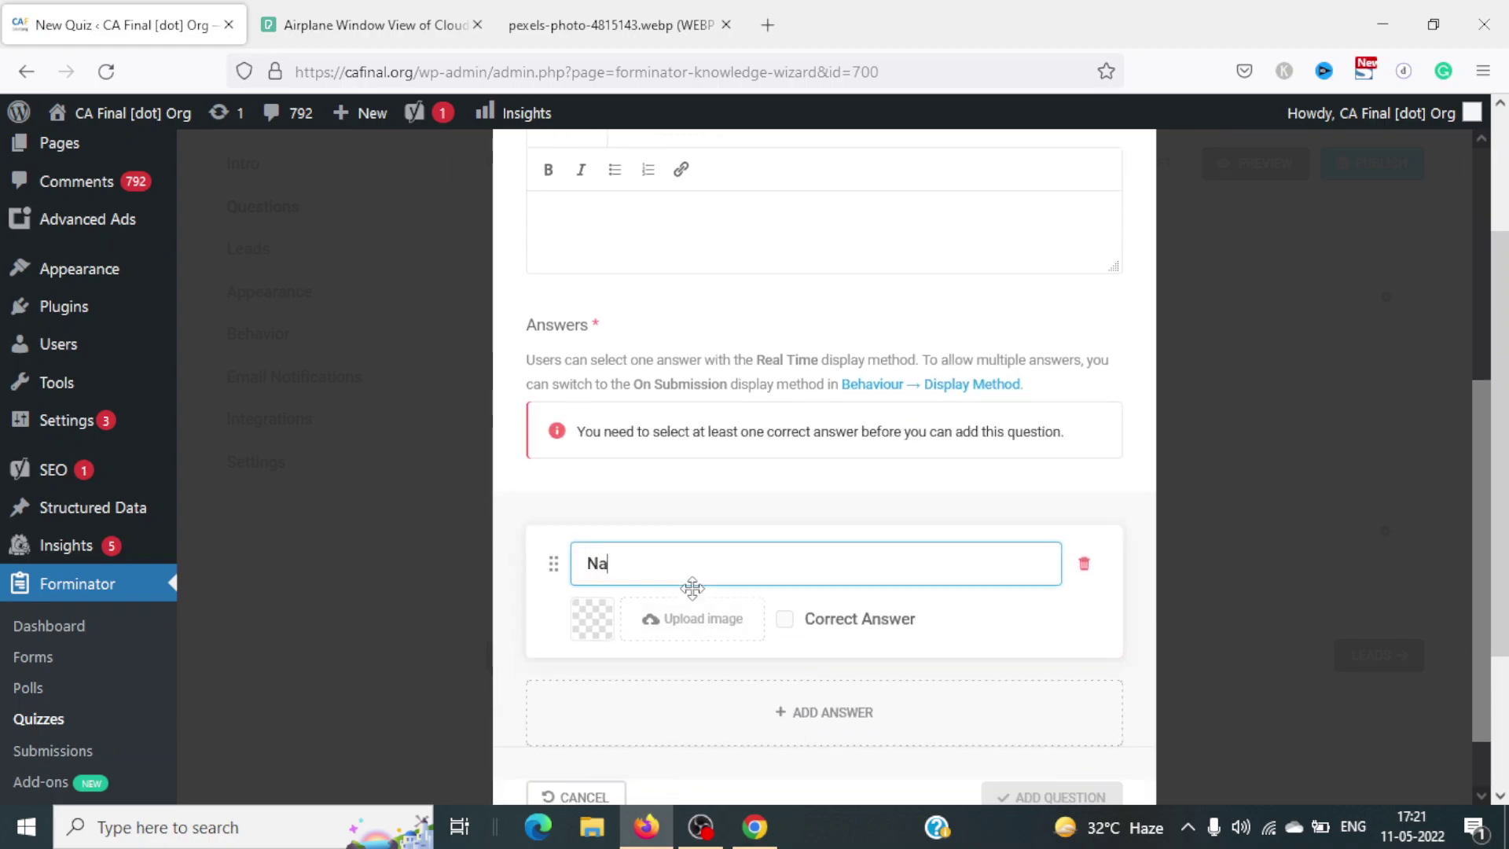
{"action": "type", "text": "rendra Mode"}
{"action": "key", "text": "BackSpace"}
{"action": "type", "text": "i"}
{"action": "scroll", "coordinate": [692, 591], "scroll_direction": "down", "scroll_amount": 2}
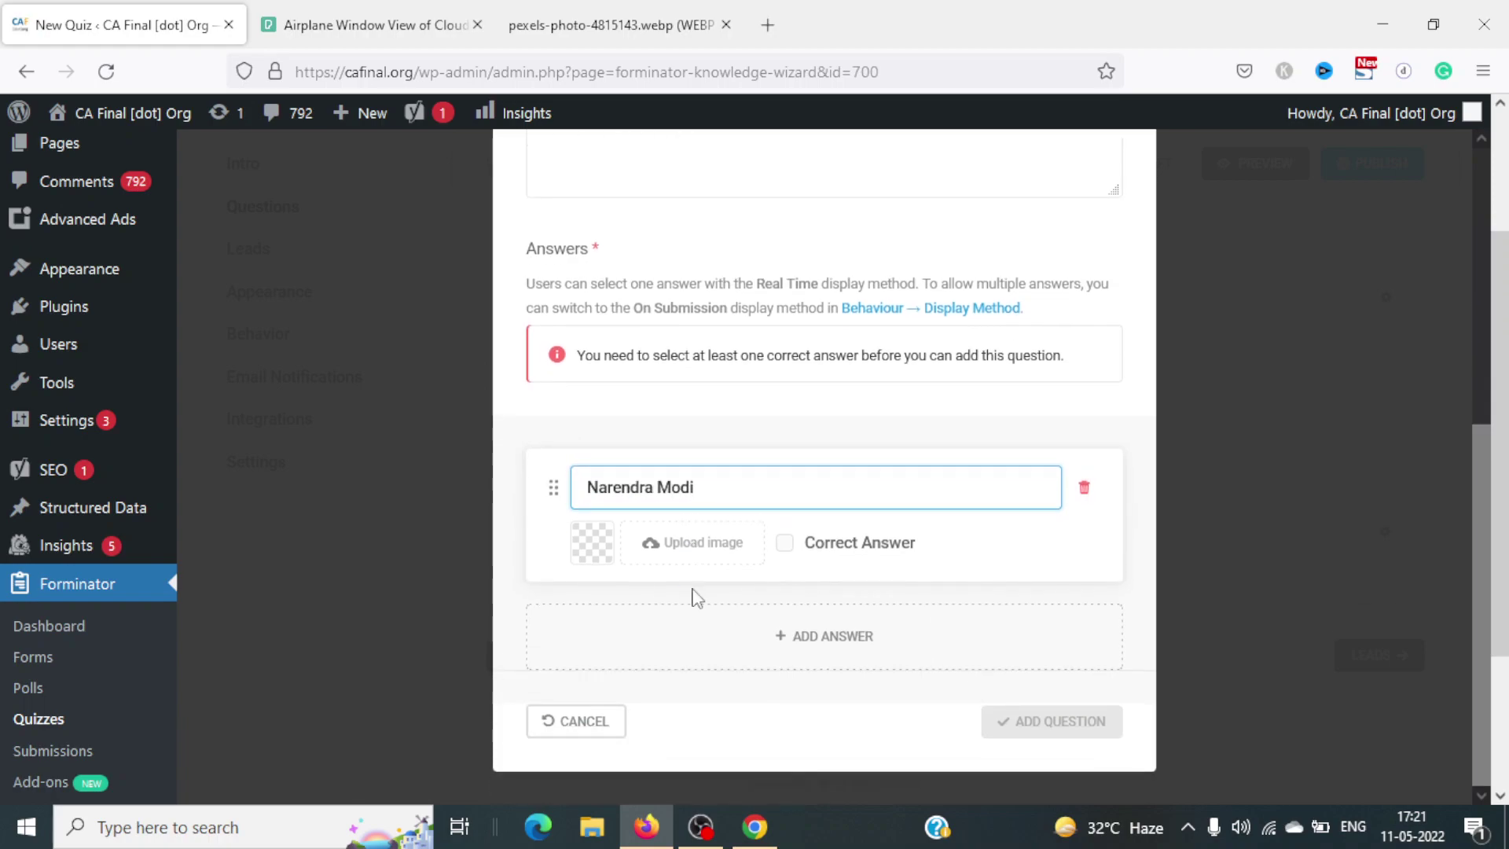
{"action": "left_click", "coordinate": [811, 552]}
Step: Add Rahul Gandhi as the second answer
{"action": "left_click", "coordinate": [846, 639]}
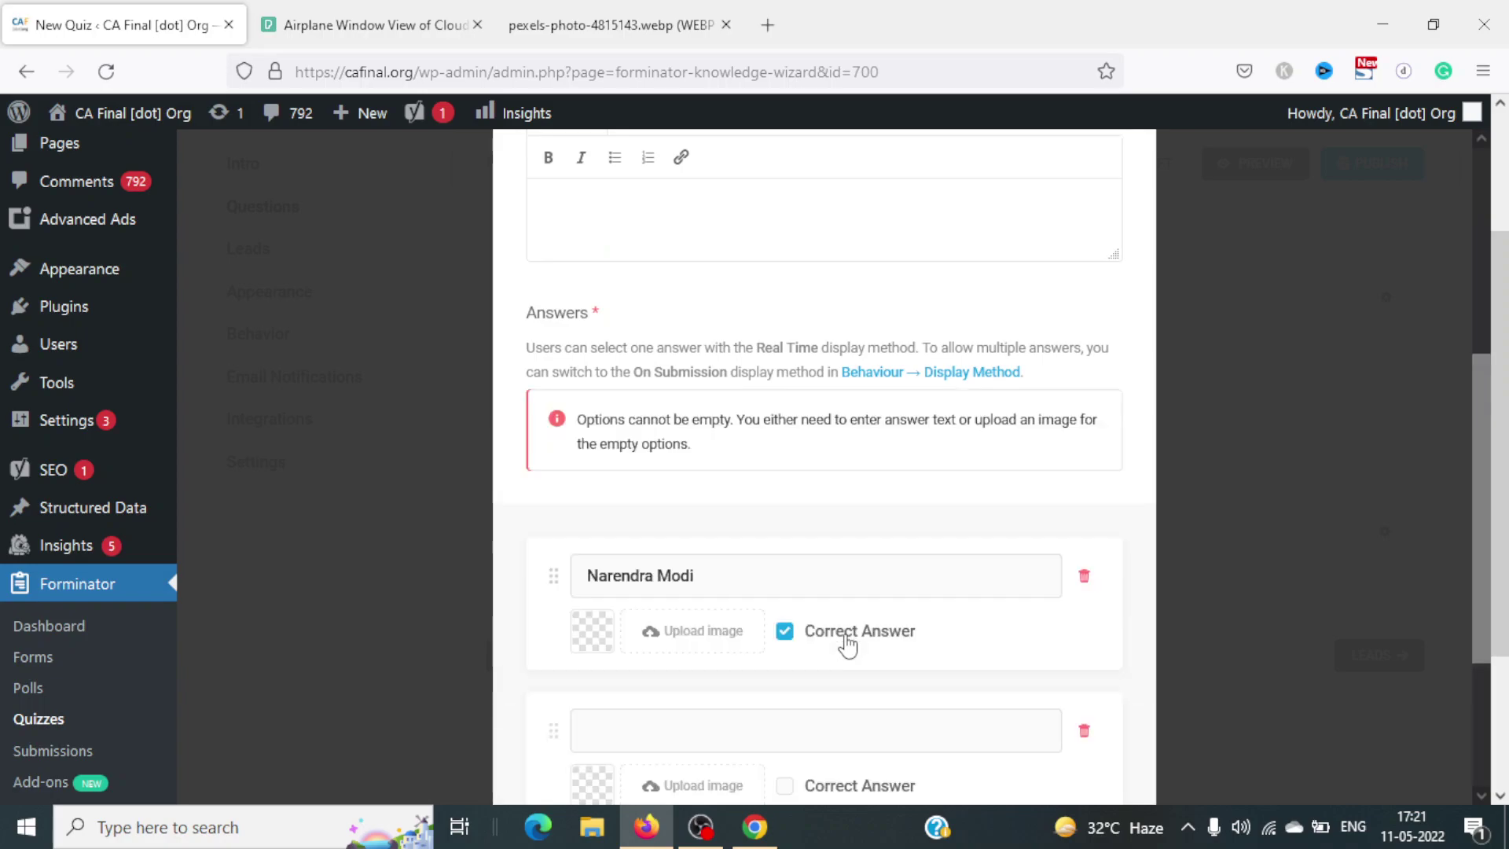
{"action": "scroll", "coordinate": [839, 531], "scroll_direction": "down", "scroll_amount": 2}
{"action": "left_click", "coordinate": [748, 573]}
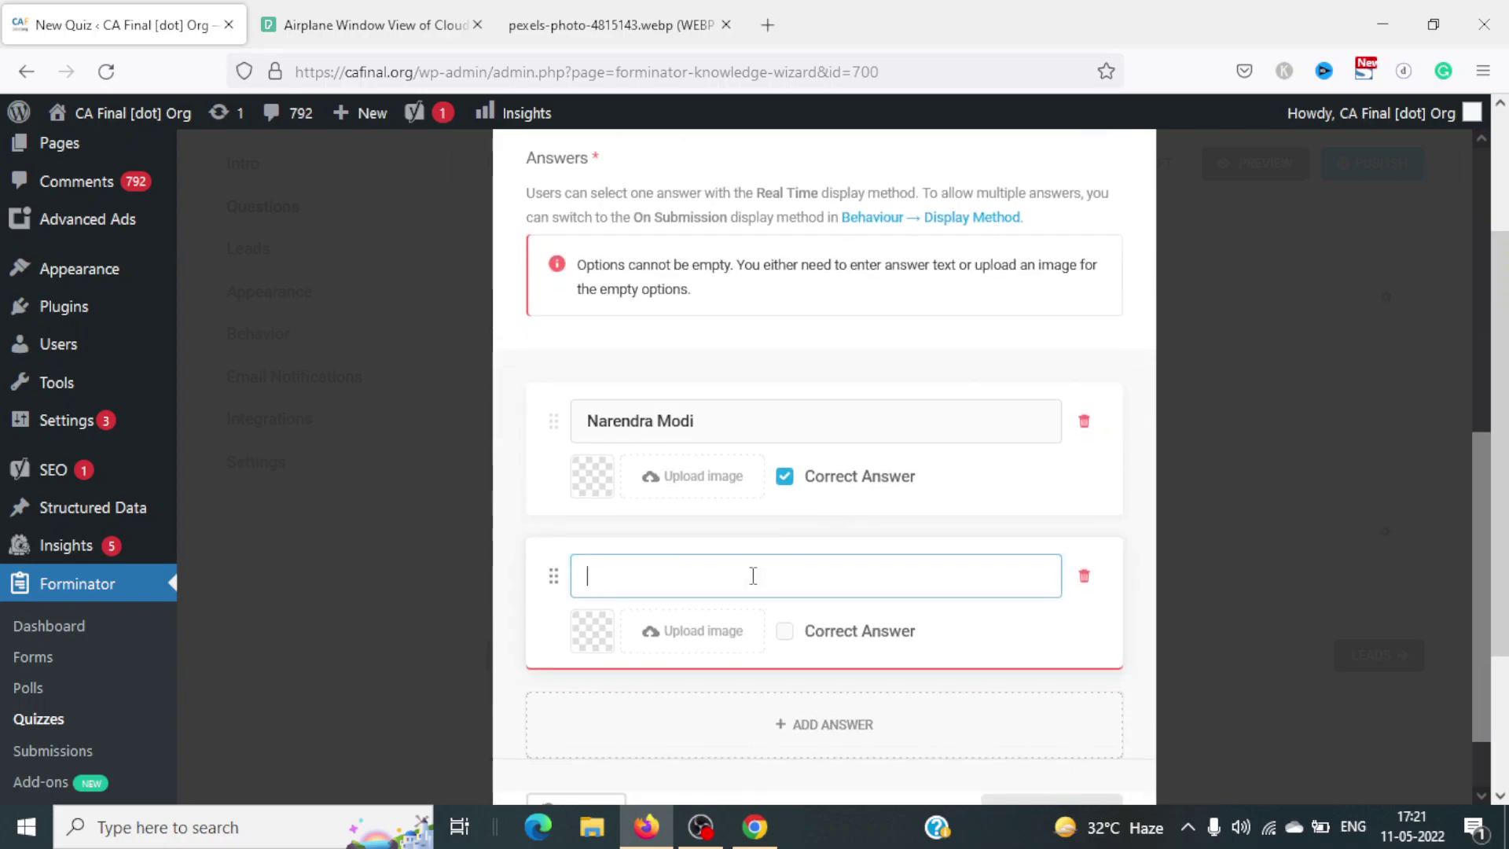
{"action": "scroll", "coordinate": [747, 573], "scroll_direction": "down", "scroll_amount": 1}
{"action": "type", "text": "Rahil"}
{"action": "key", "text": "BackSpace"}
{"action": "key", "text": "BackSpace"}
{"action": "type", "text": "ul Gandhi"}
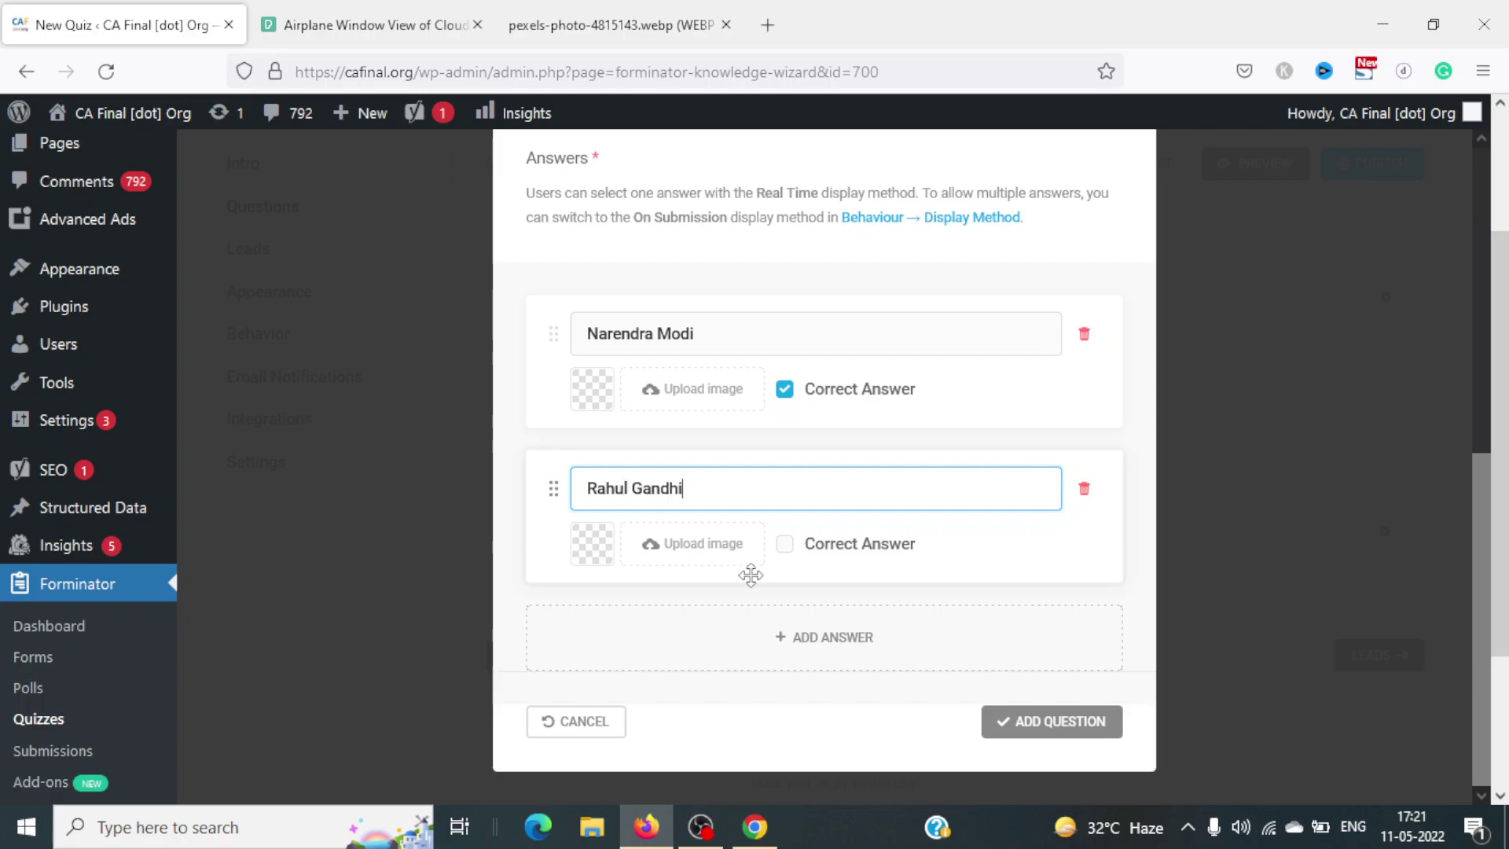
Step: Add Sonia Gandhi as the third answer, save the question, then save the quiz draft
{"action": "left_click", "coordinate": [834, 639]}
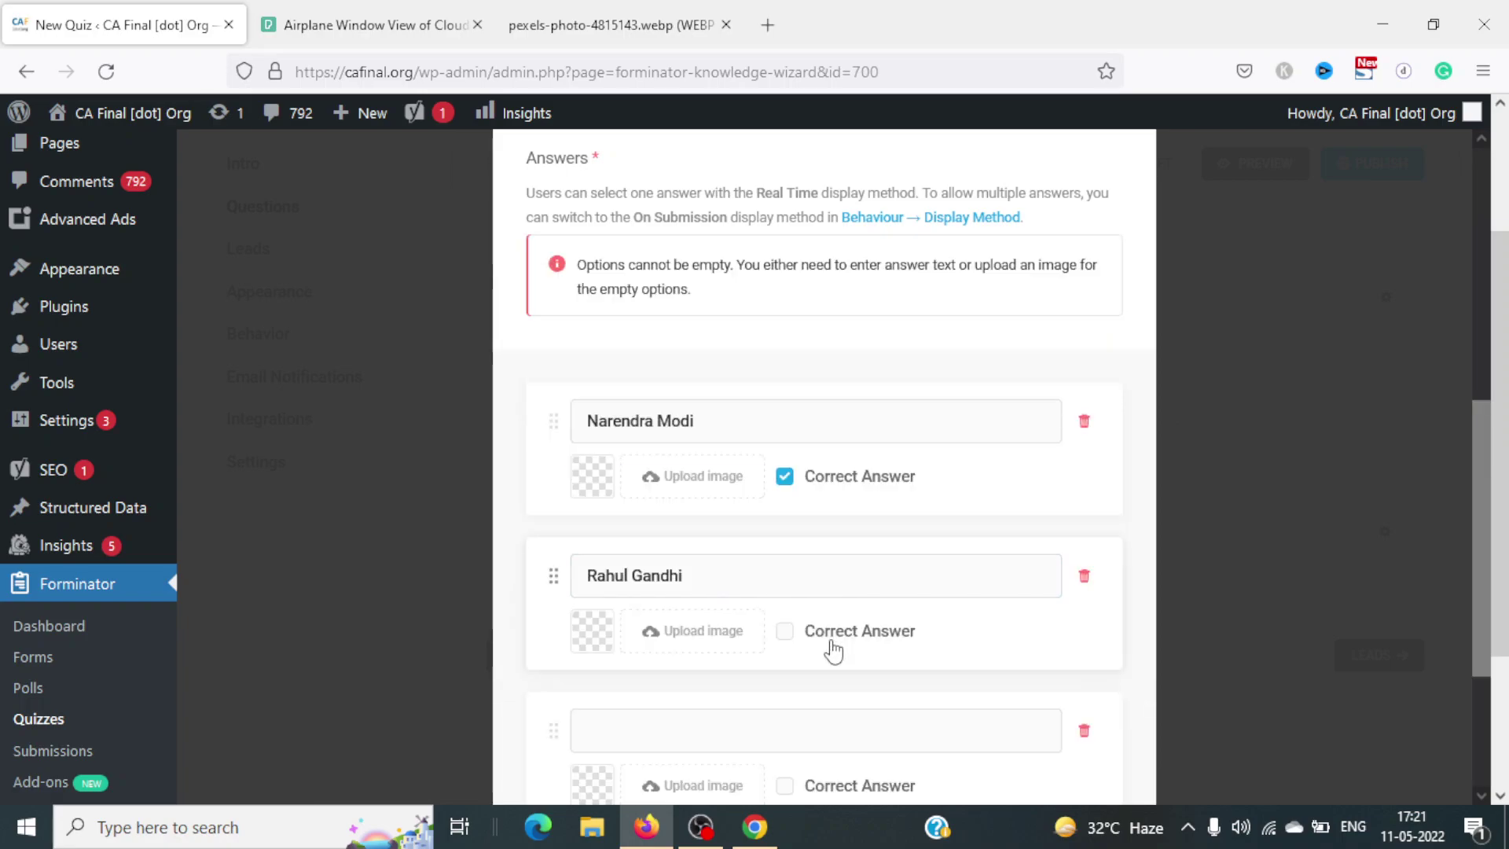
{"action": "scroll", "coordinate": [865, 543], "scroll_direction": "down", "scroll_amount": 2}
{"action": "left_click", "coordinate": [721, 617]}
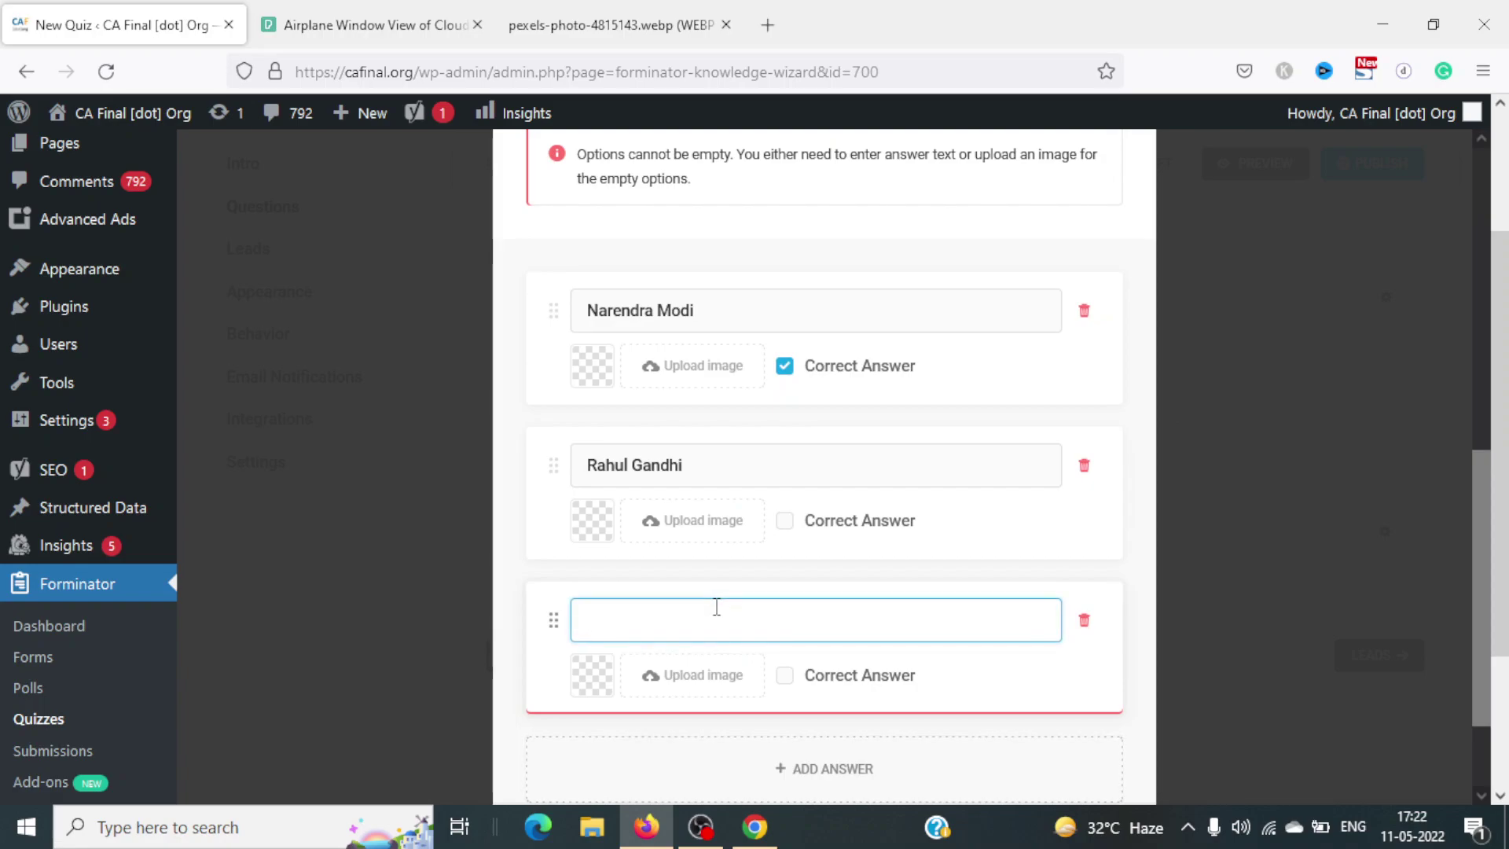
{"action": "type", "text": "Sonia Gandhi"}
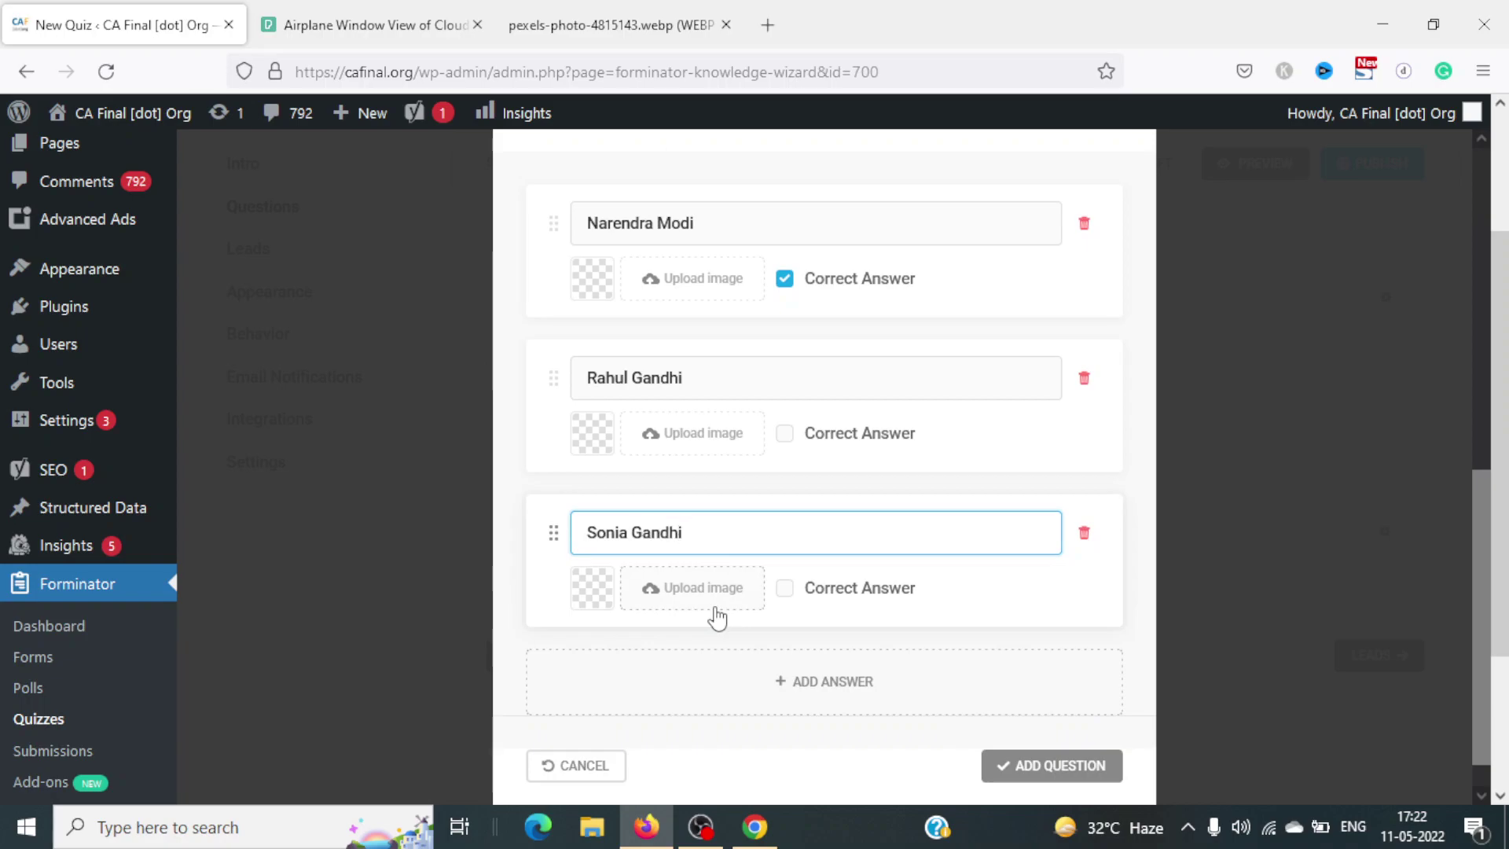
{"action": "left_click", "coordinate": [1019, 774]}
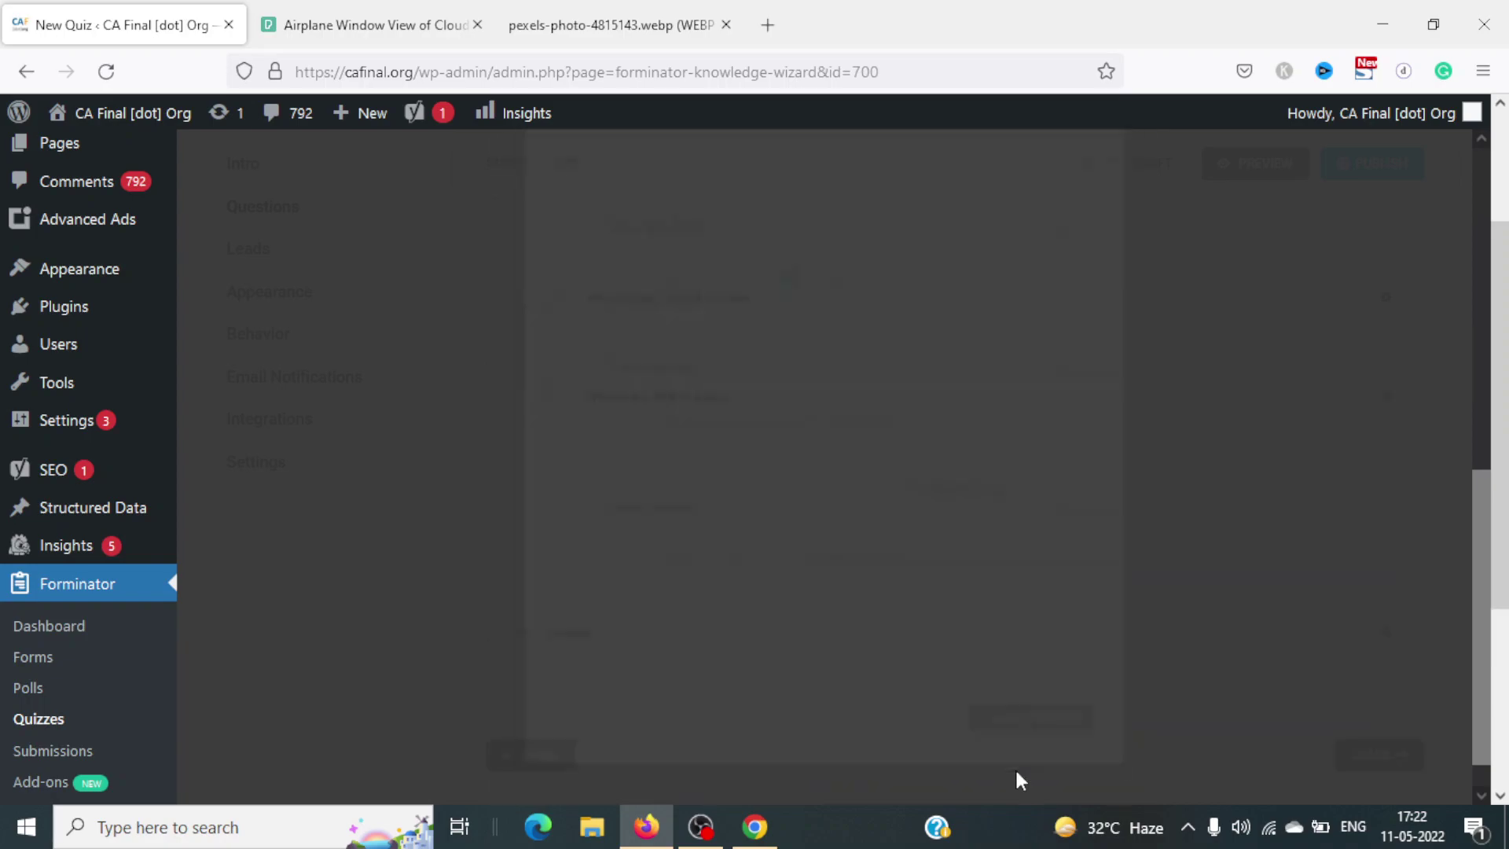
{"action": "scroll", "coordinate": [870, 529], "scroll_direction": "down", "scroll_amount": 2}
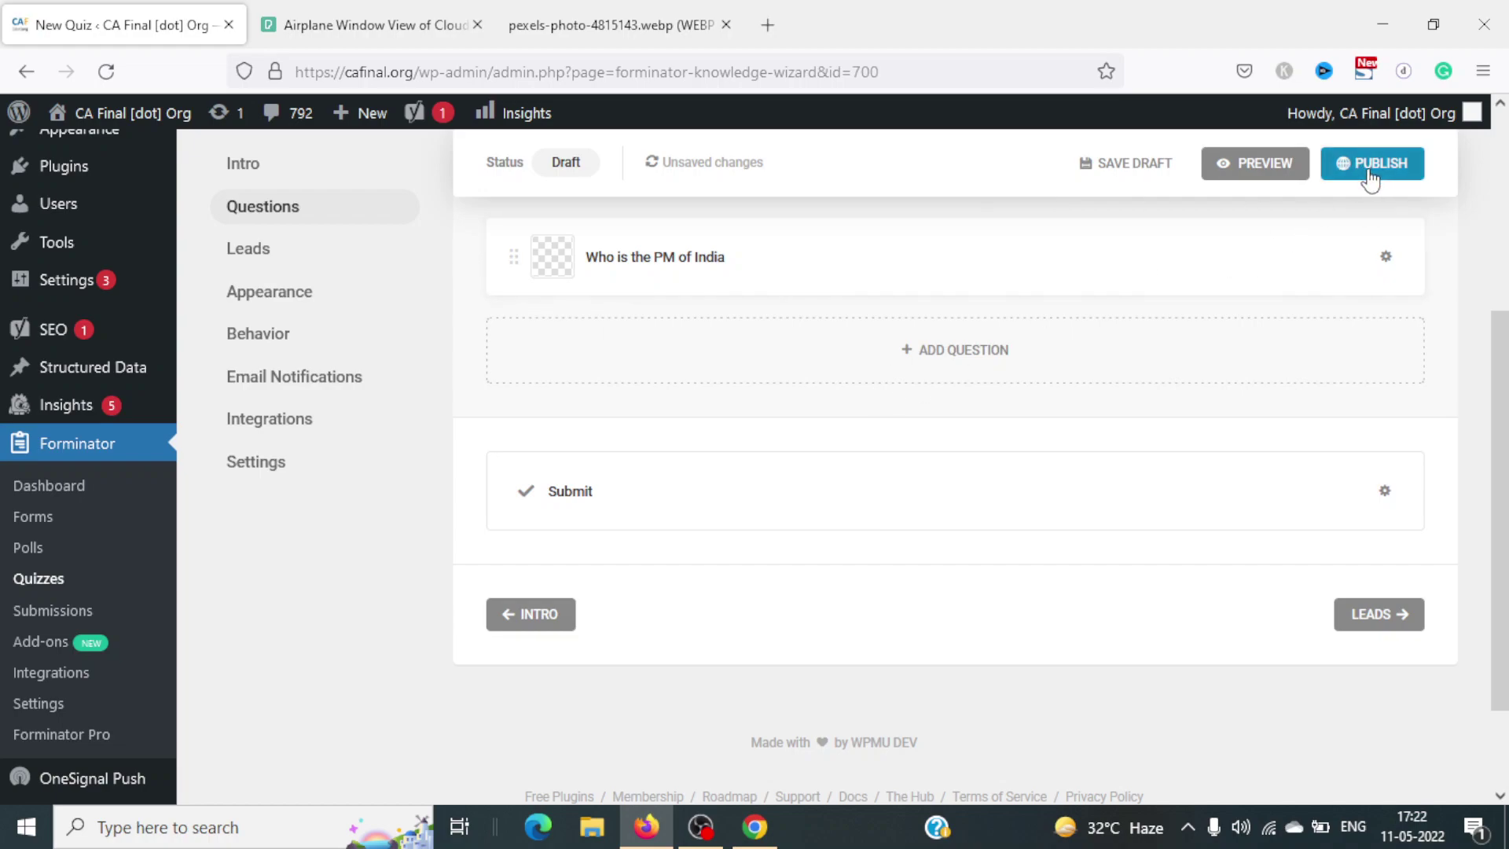
{"action": "left_click", "coordinate": [1134, 163]}
Step: On the Leads step, place the lead form before showing results, leaving skipping disabled
{"action": "left_click", "coordinate": [1373, 619]}
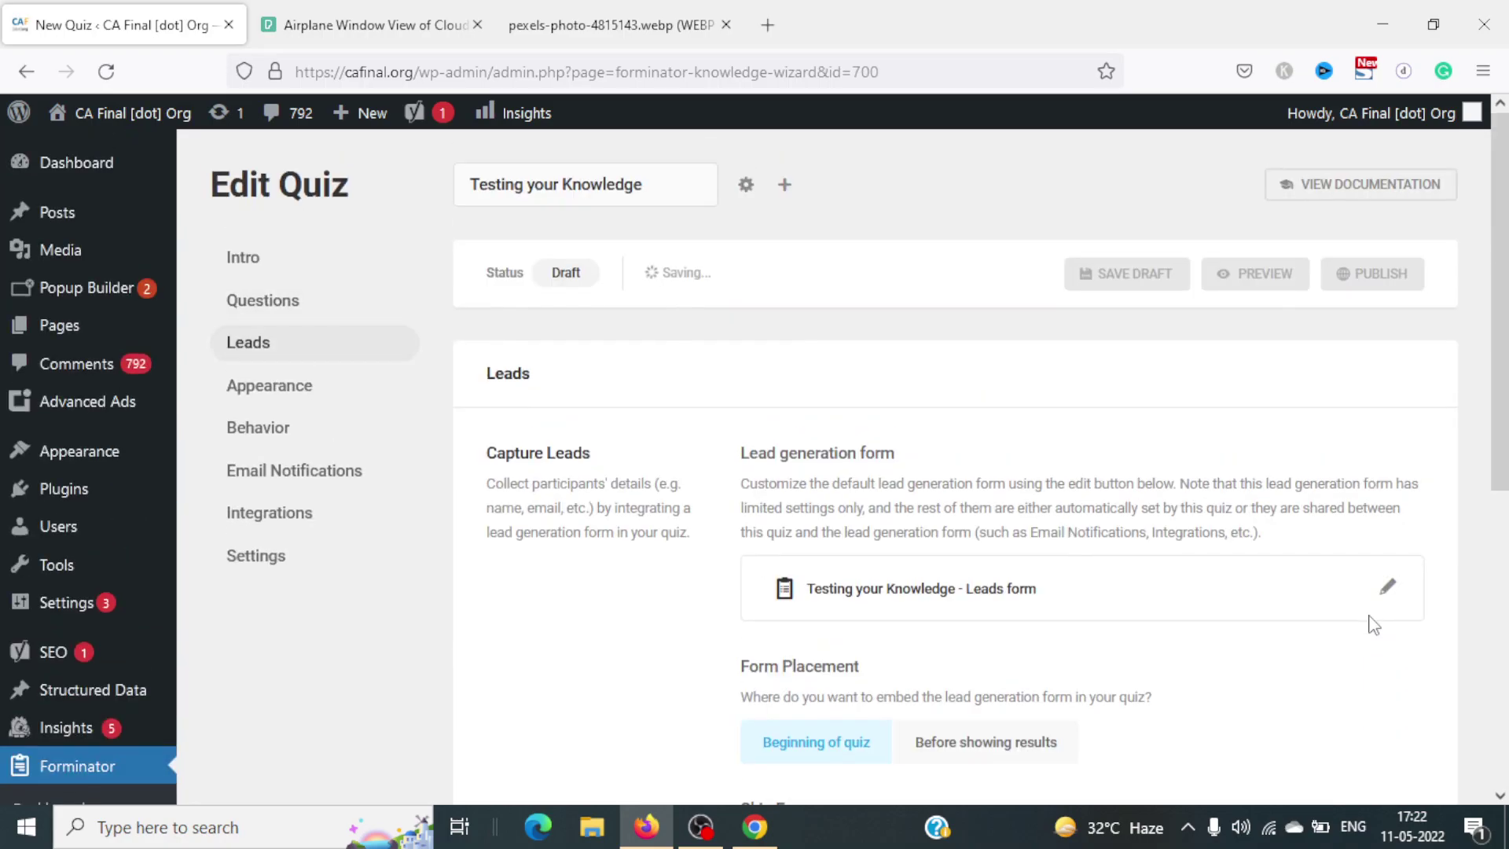
{"action": "scroll", "coordinate": [1155, 482], "scroll_direction": "down", "scroll_amount": 3}
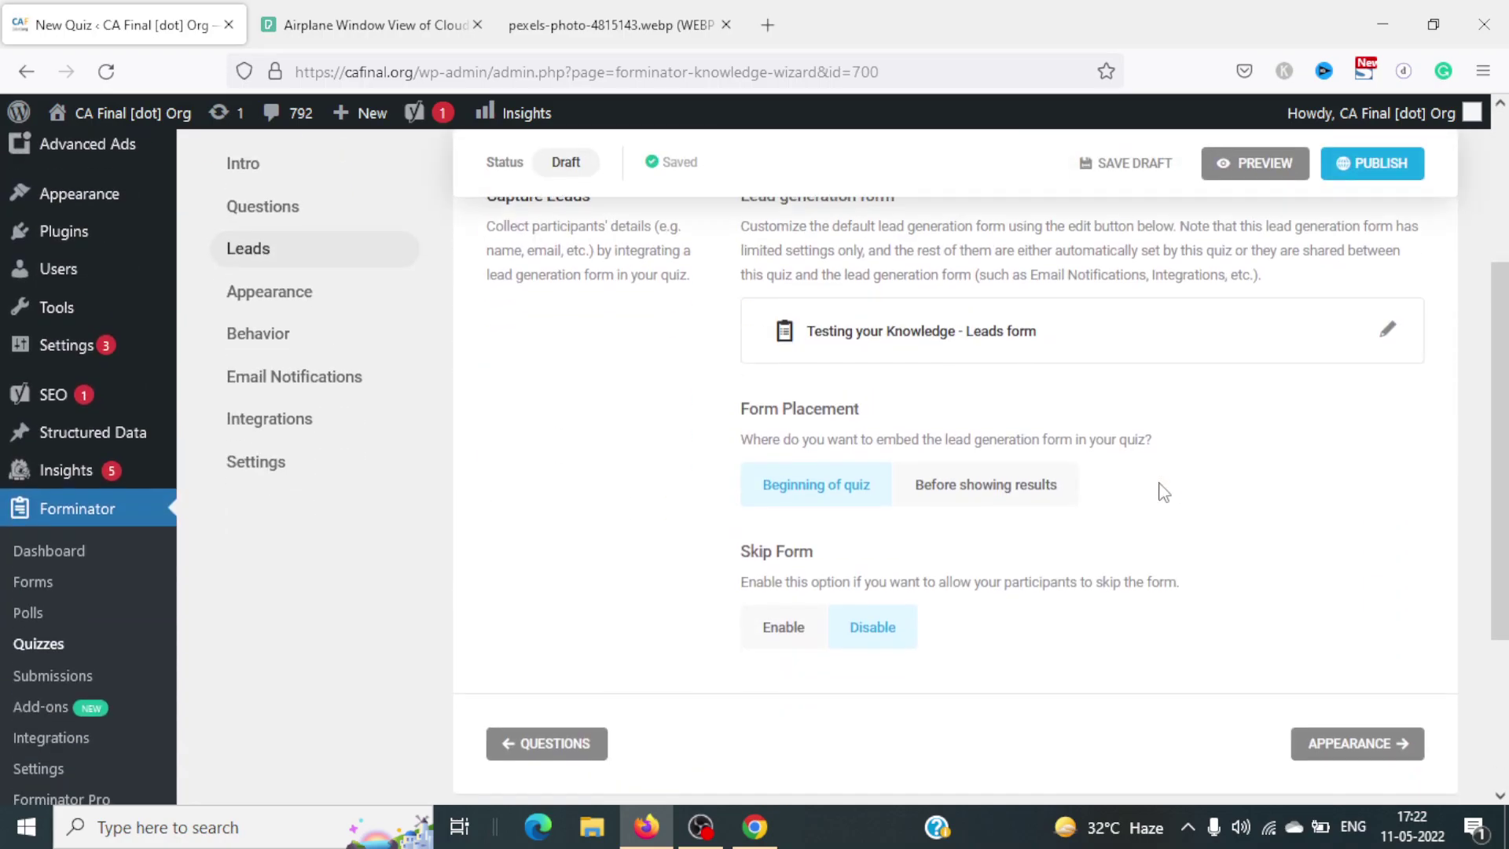
{"action": "scroll", "coordinate": [954, 452], "scroll_direction": "down", "scroll_amount": 1}
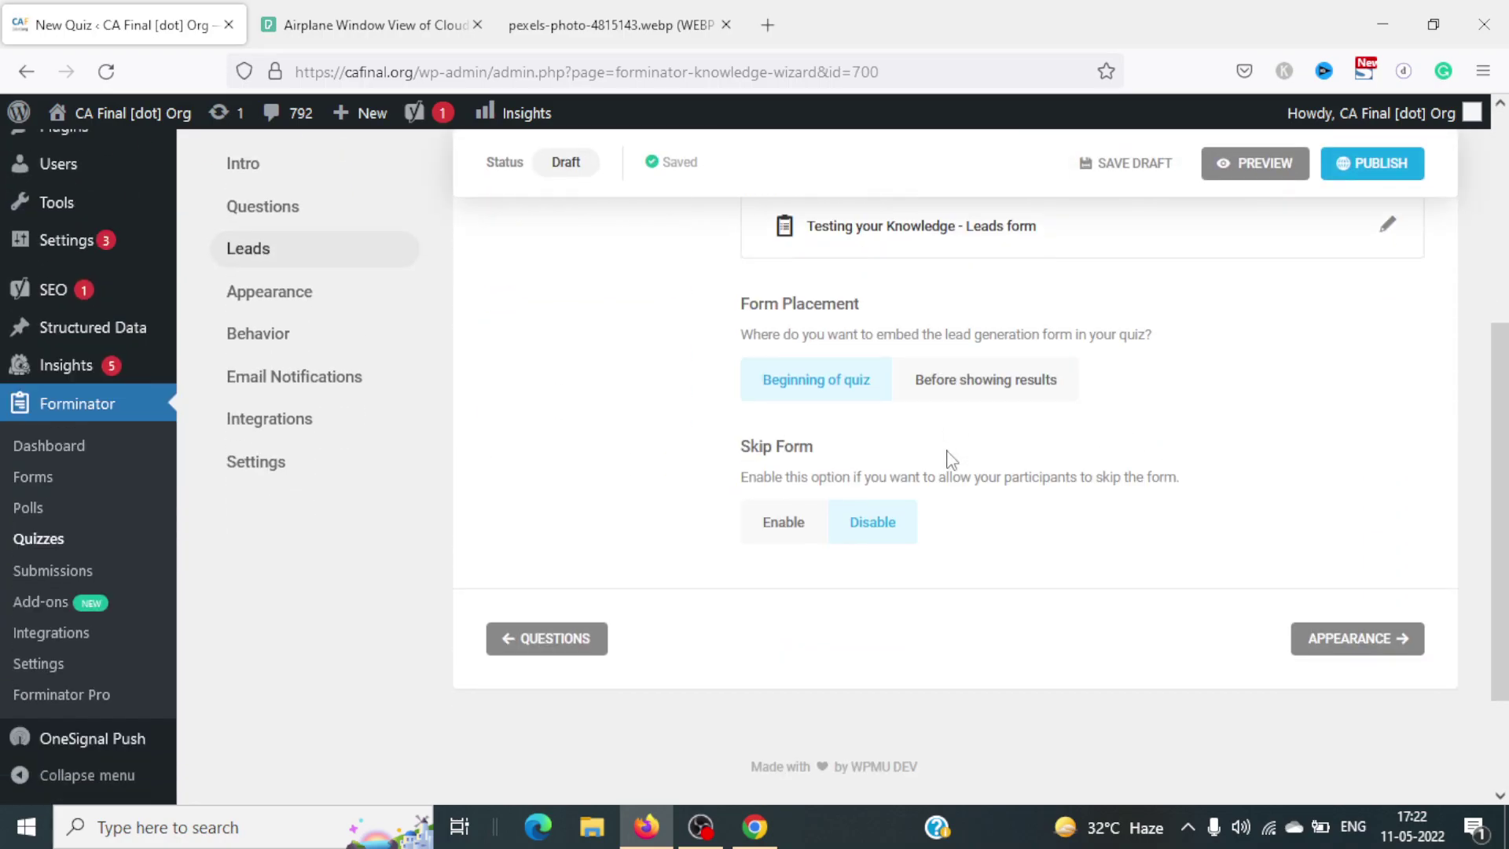
{"action": "left_click", "coordinate": [957, 385]}
{"action": "left_click", "coordinate": [838, 390]}
{"action": "left_click", "coordinate": [969, 389]}
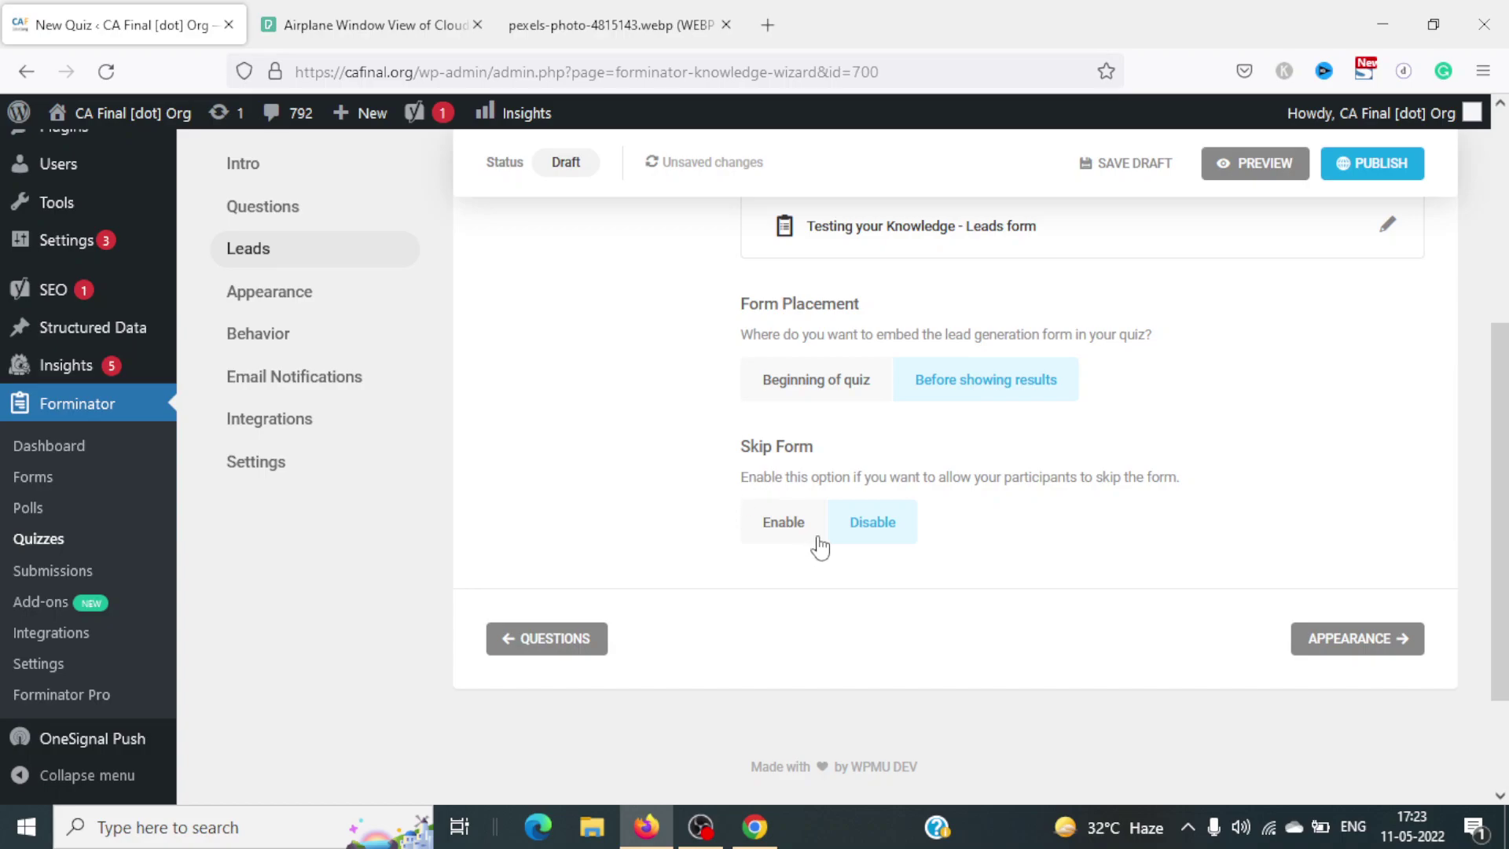
{"action": "scroll", "coordinate": [1100, 424], "scroll_direction": "up", "scroll_amount": 2}
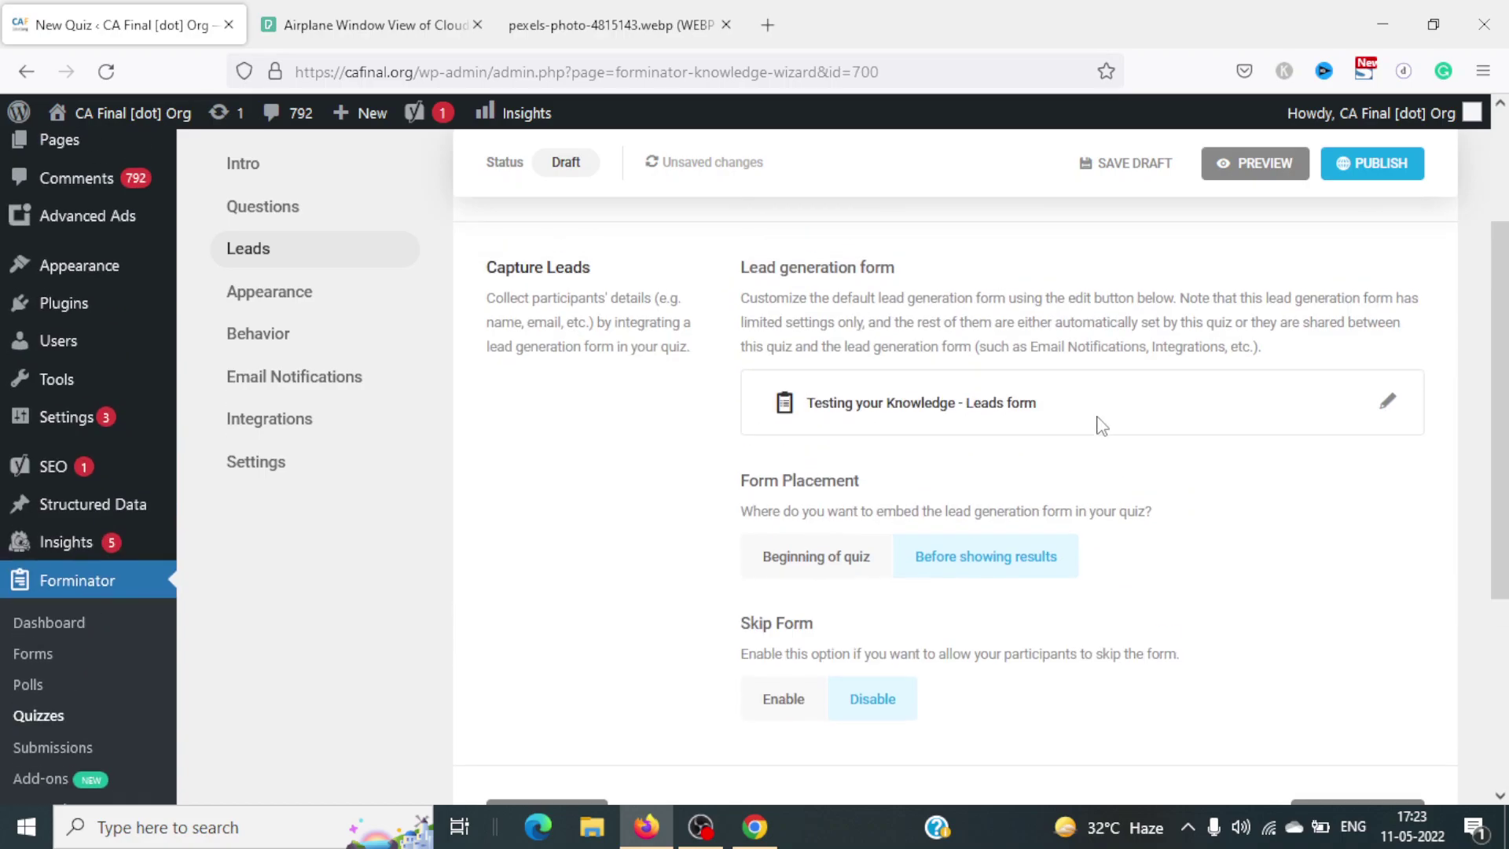
{"action": "scroll", "coordinate": [1095, 424], "scroll_direction": "down", "scroll_amount": 4}
Step: On the Appearance step, try the Flat, Bold, Material and None design styles
{"action": "left_click", "coordinate": [1352, 523]}
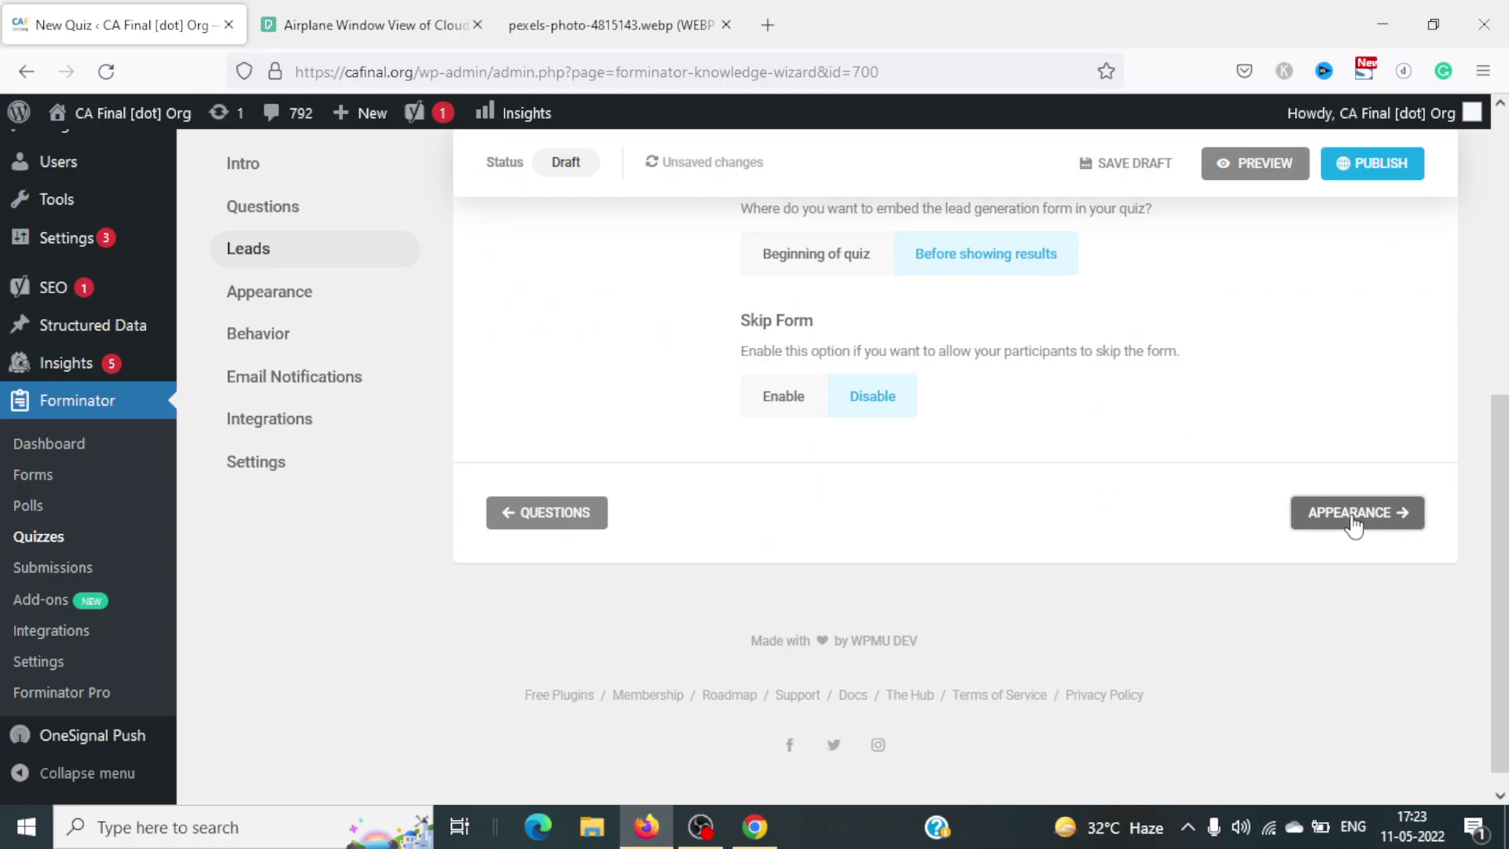
{"action": "scroll", "coordinate": [1184, 353], "scroll_direction": "down", "scroll_amount": 2}
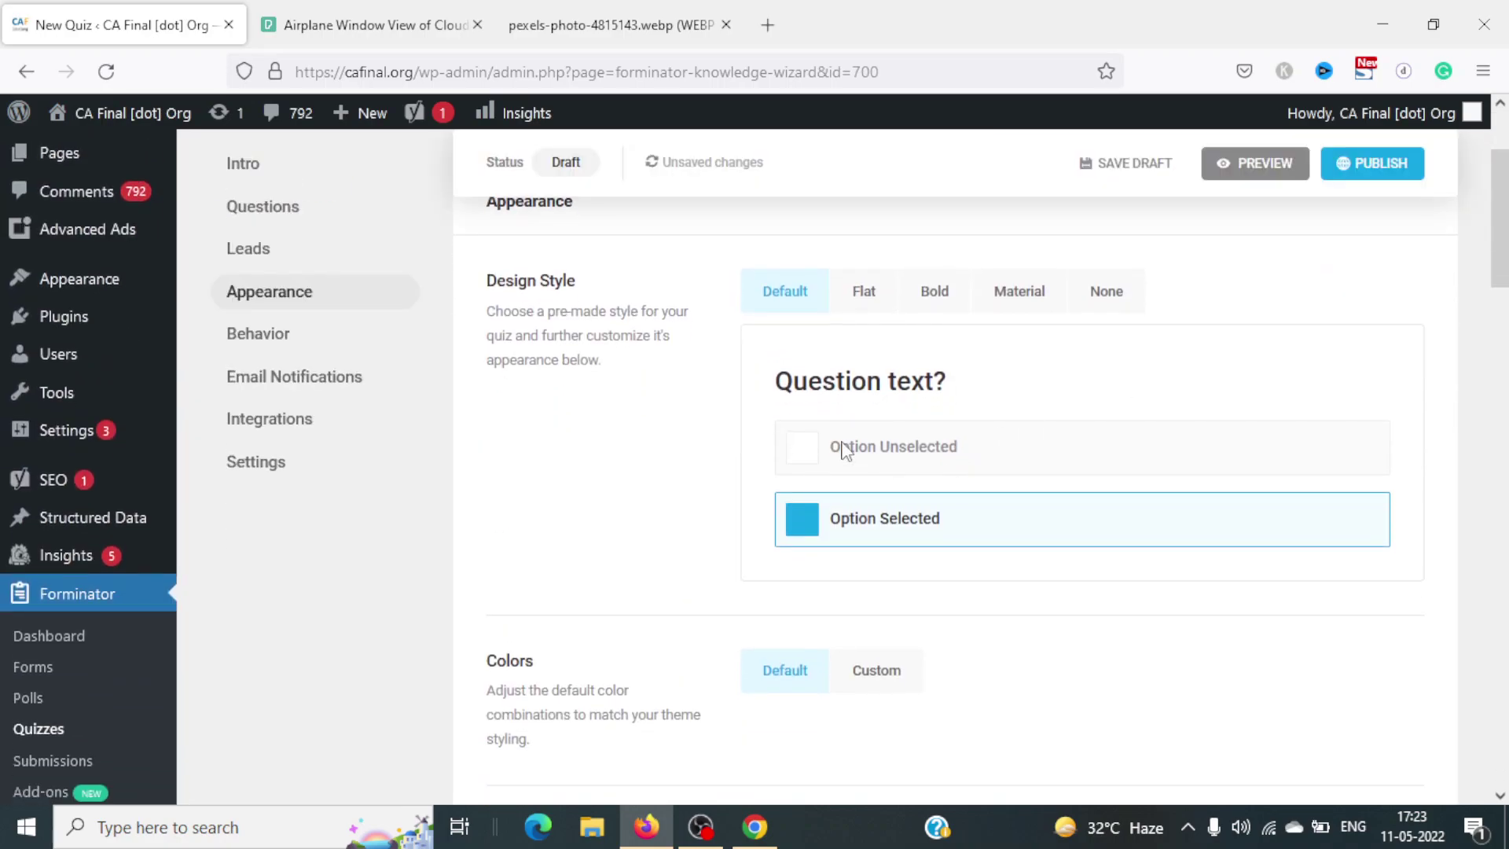
{"action": "scroll", "coordinate": [934, 557], "scroll_direction": "down", "scroll_amount": 2}
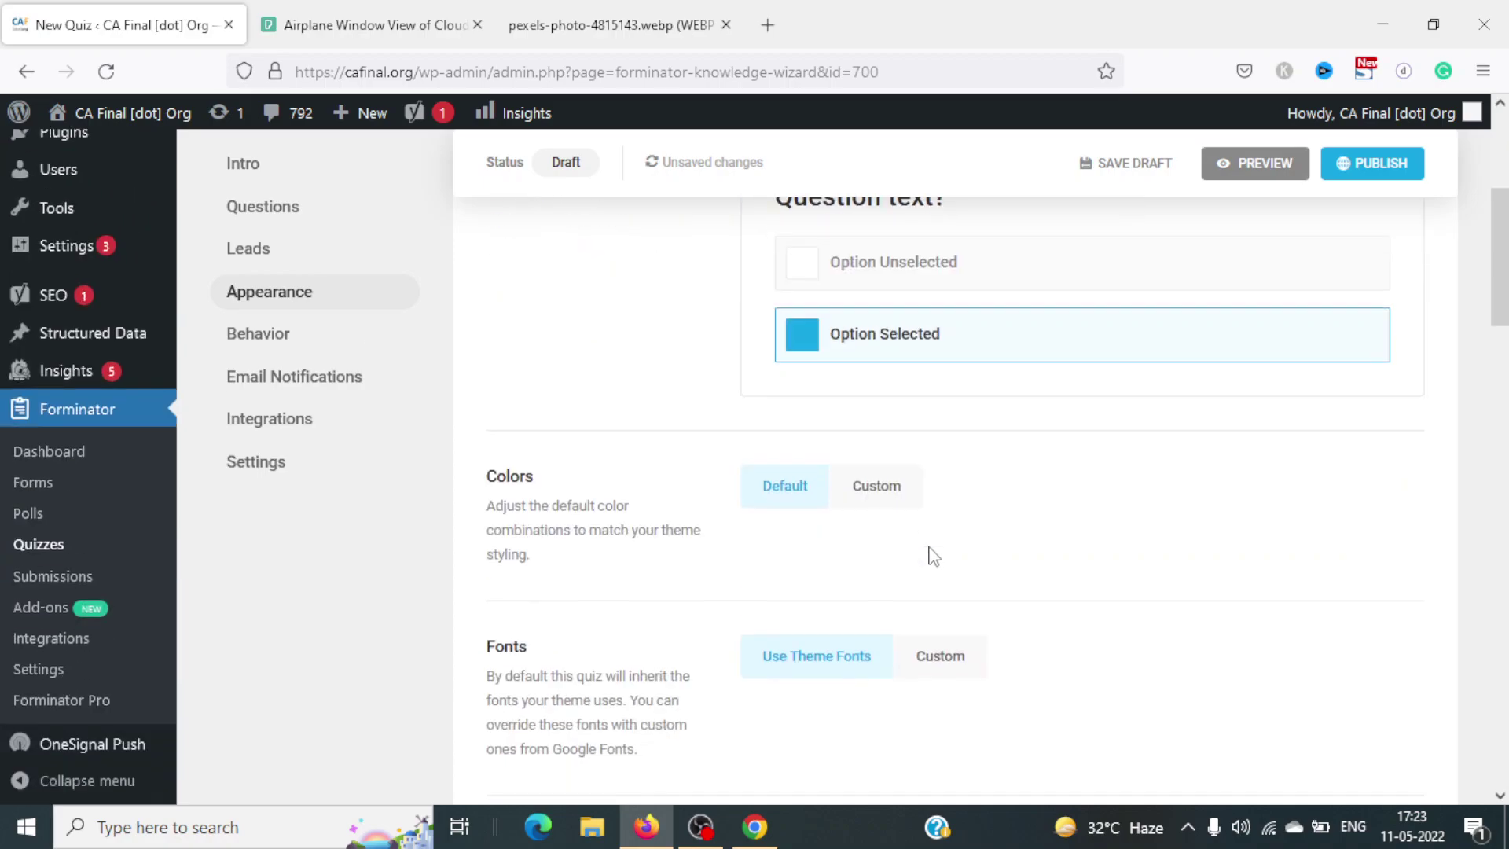
{"action": "scroll", "coordinate": [931, 556], "scroll_direction": "up", "scroll_amount": 3}
{"action": "left_click", "coordinate": [865, 348]}
{"action": "left_click", "coordinate": [930, 355]}
{"action": "left_click", "coordinate": [988, 369]}
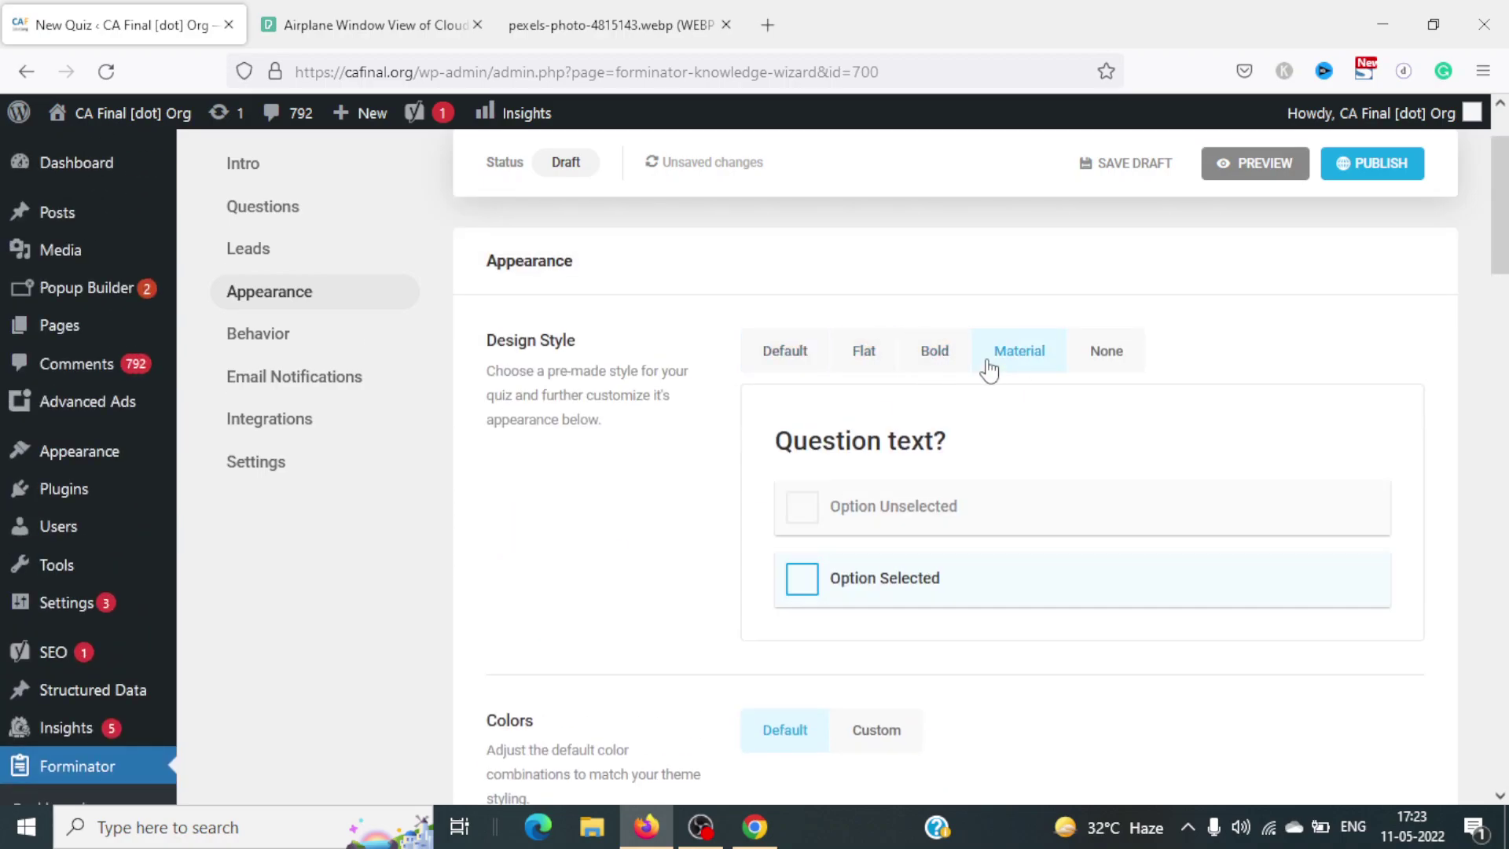
{"action": "left_click", "coordinate": [1129, 371]}
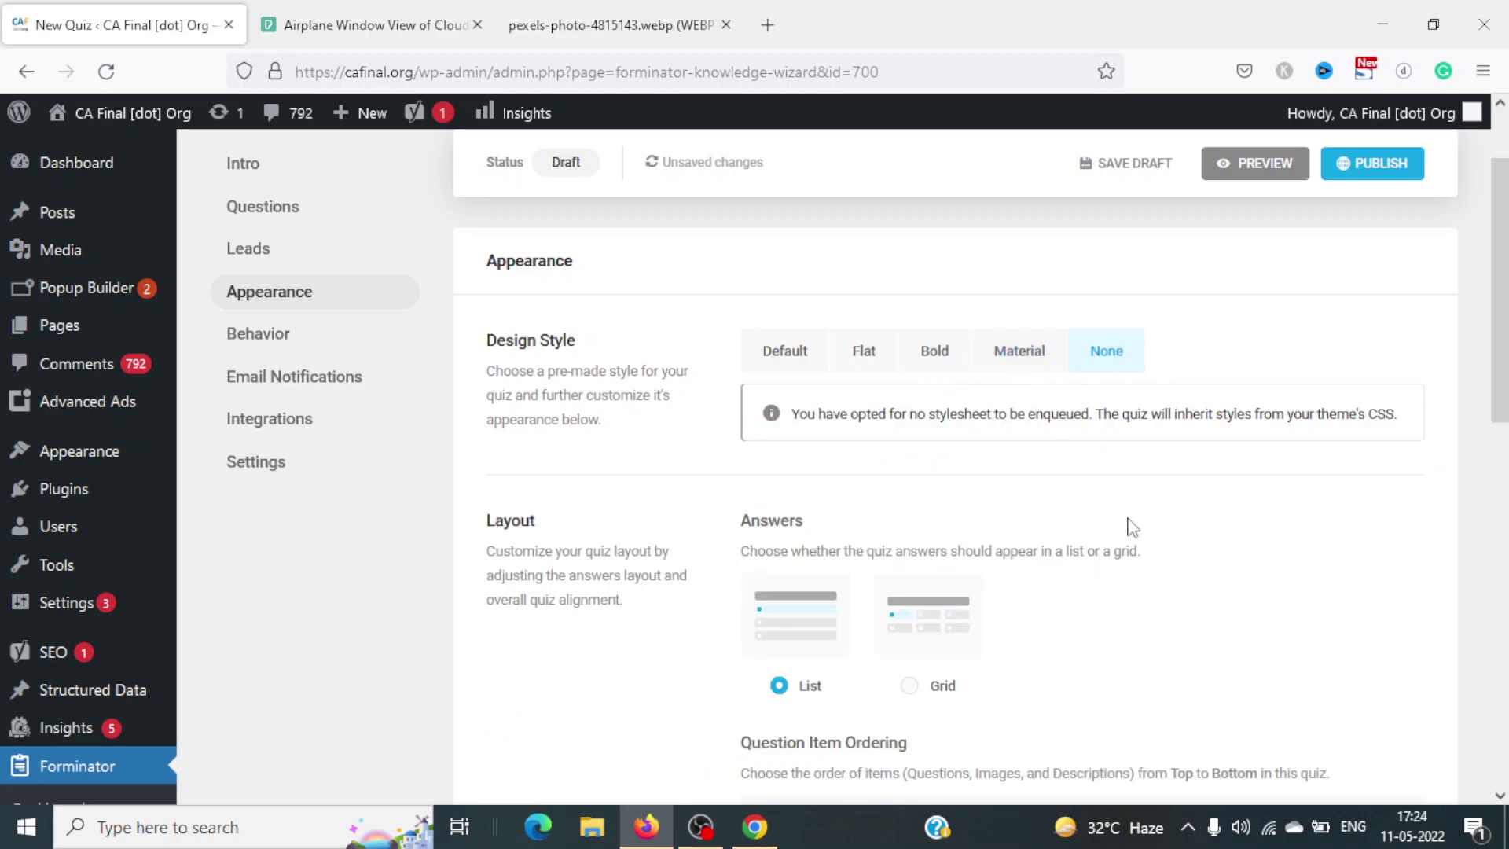
{"action": "scroll", "coordinate": [1131, 527], "scroll_direction": "down", "scroll_amount": 2}
{"action": "scroll", "coordinate": [1132, 526], "scroll_direction": "down", "scroll_amount": 4}
{"action": "scroll", "coordinate": [1130, 519], "scroll_direction": "up", "scroll_amount": 5}
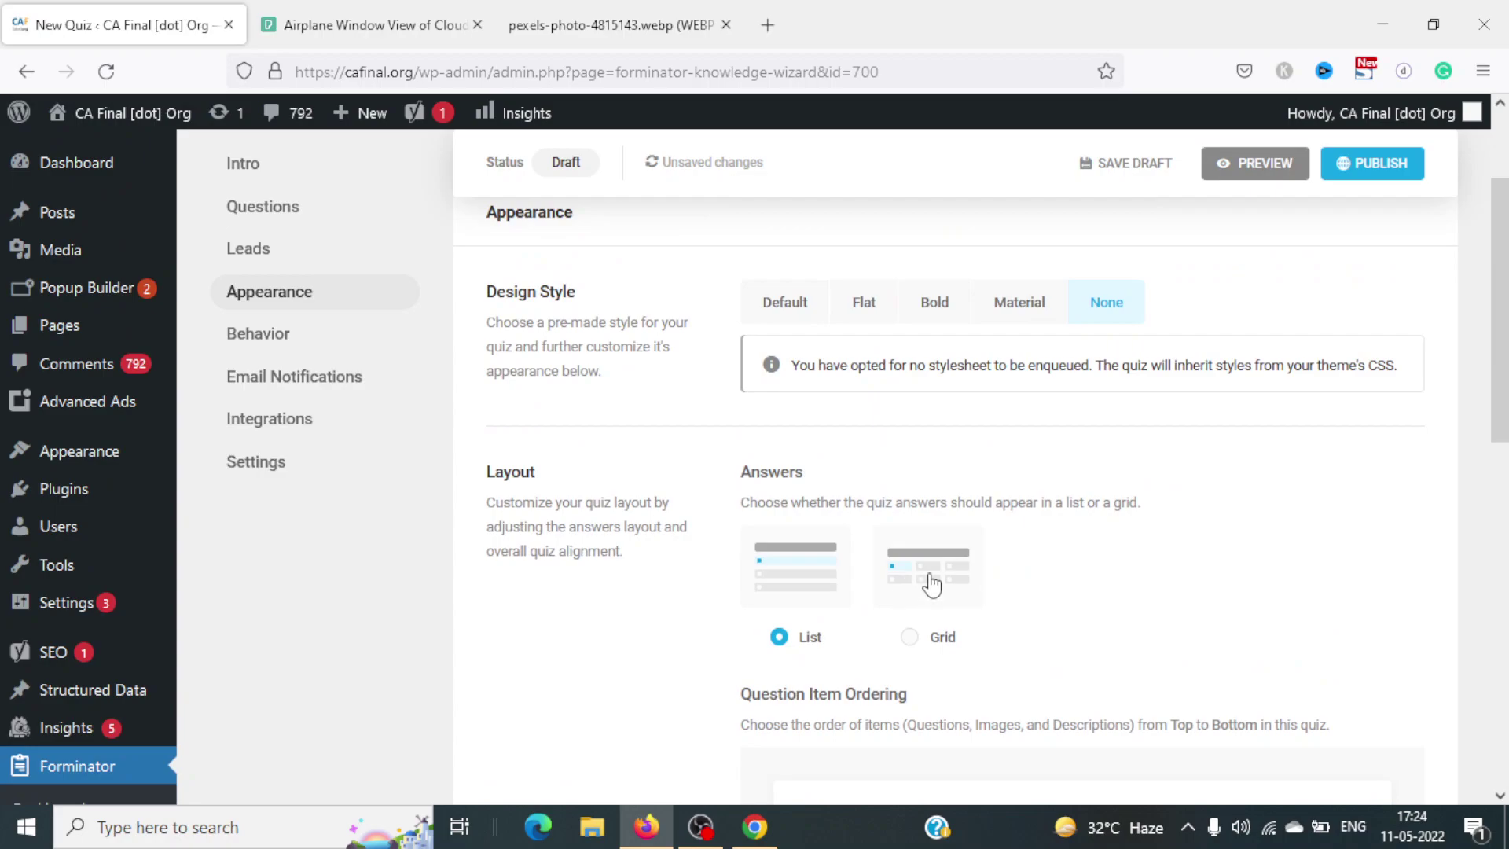
{"action": "scroll", "coordinate": [932, 583], "scroll_direction": "down", "scroll_amount": 4}
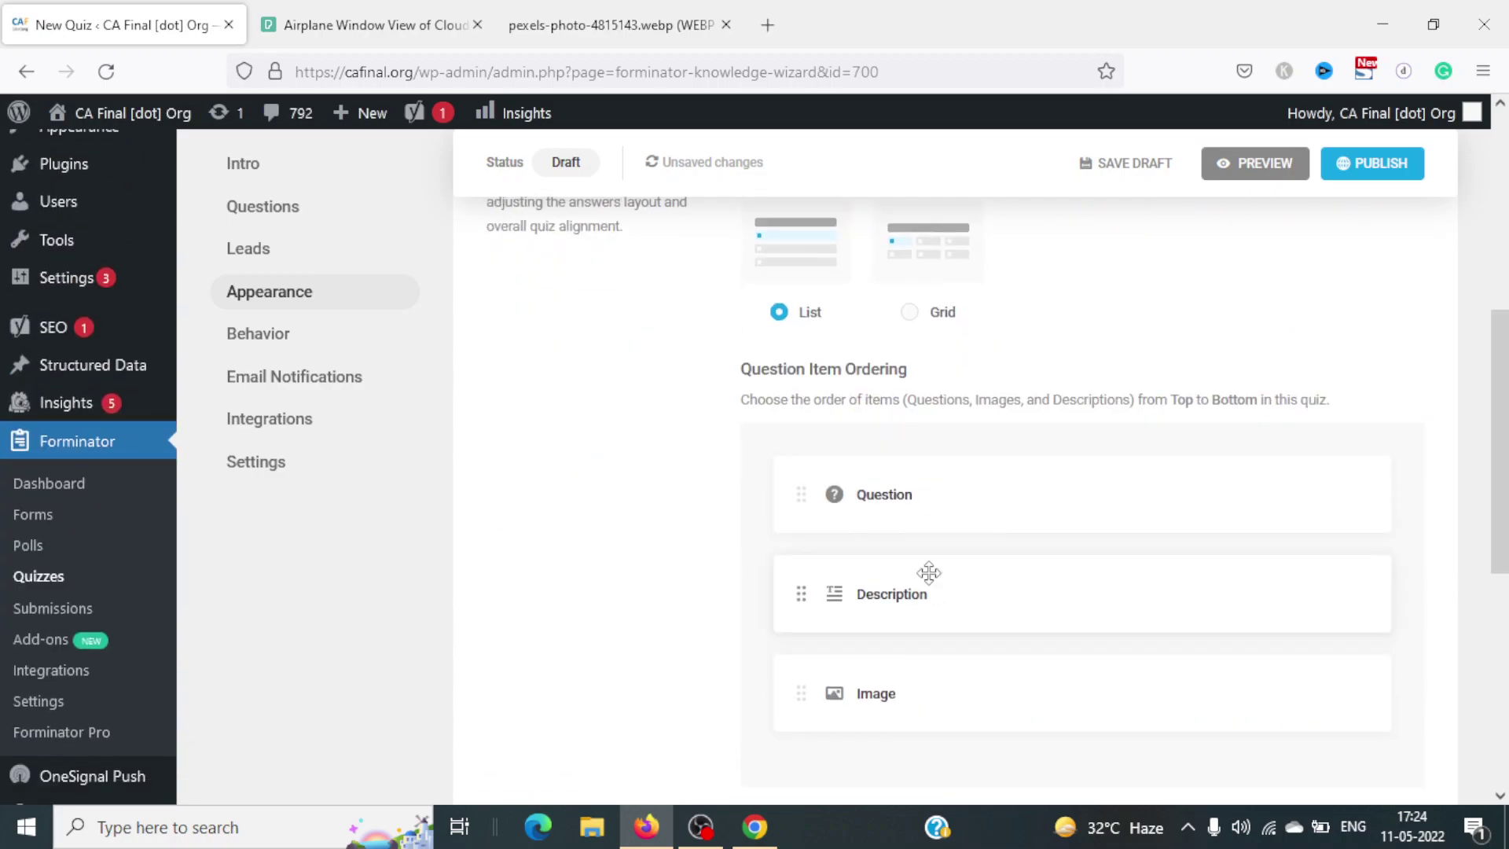
{"action": "scroll", "coordinate": [928, 573], "scroll_direction": "up", "scroll_amount": 1}
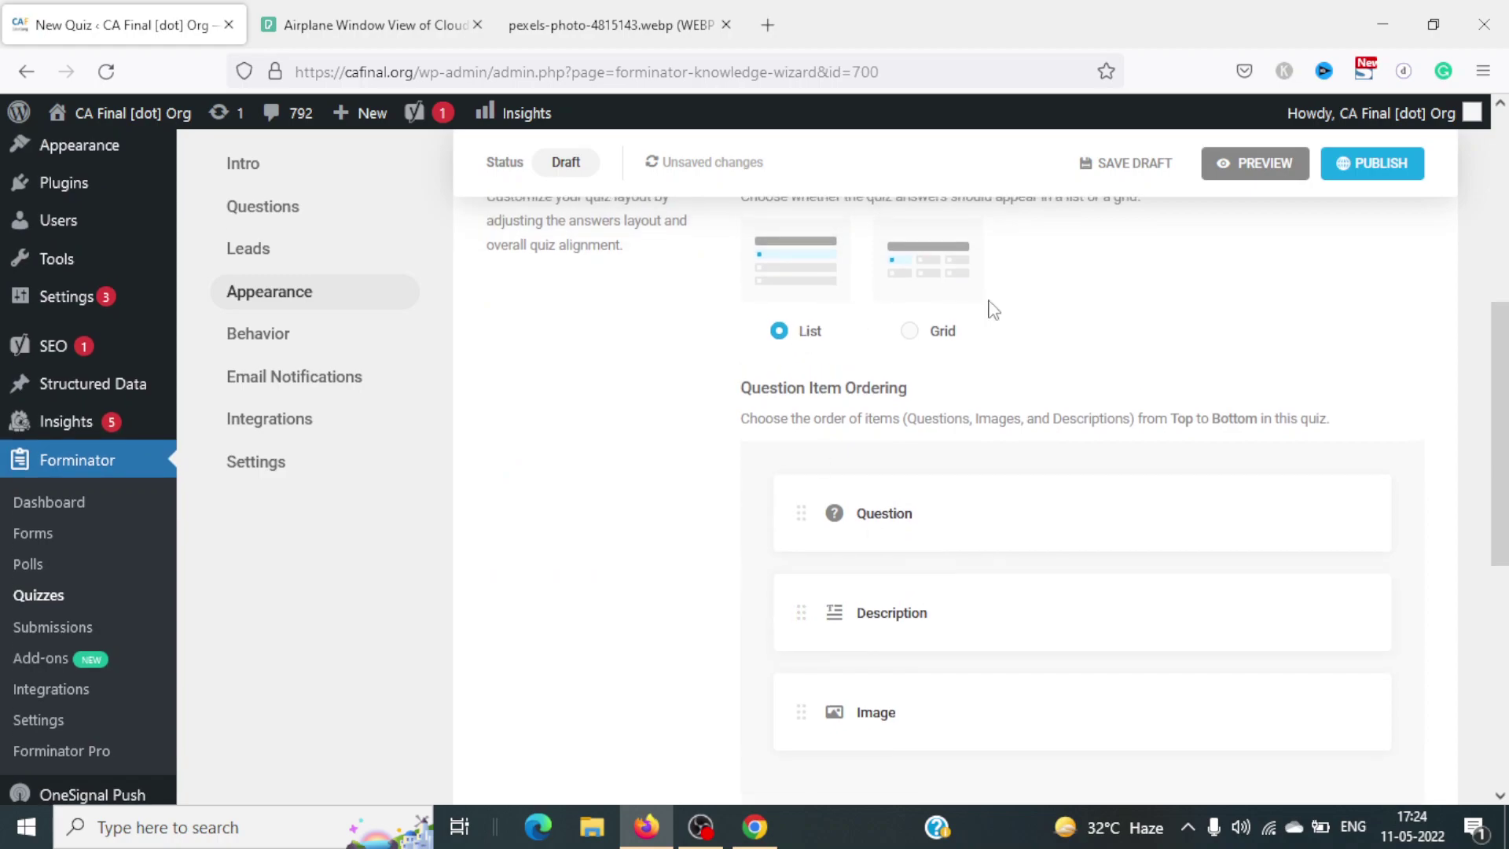
Step: Lay out the quiz answers in a grid with 3 columns per row
{"action": "left_click", "coordinate": [934, 301]}
{"action": "scroll", "coordinate": [1024, 461], "scroll_direction": "down", "scroll_amount": 2}
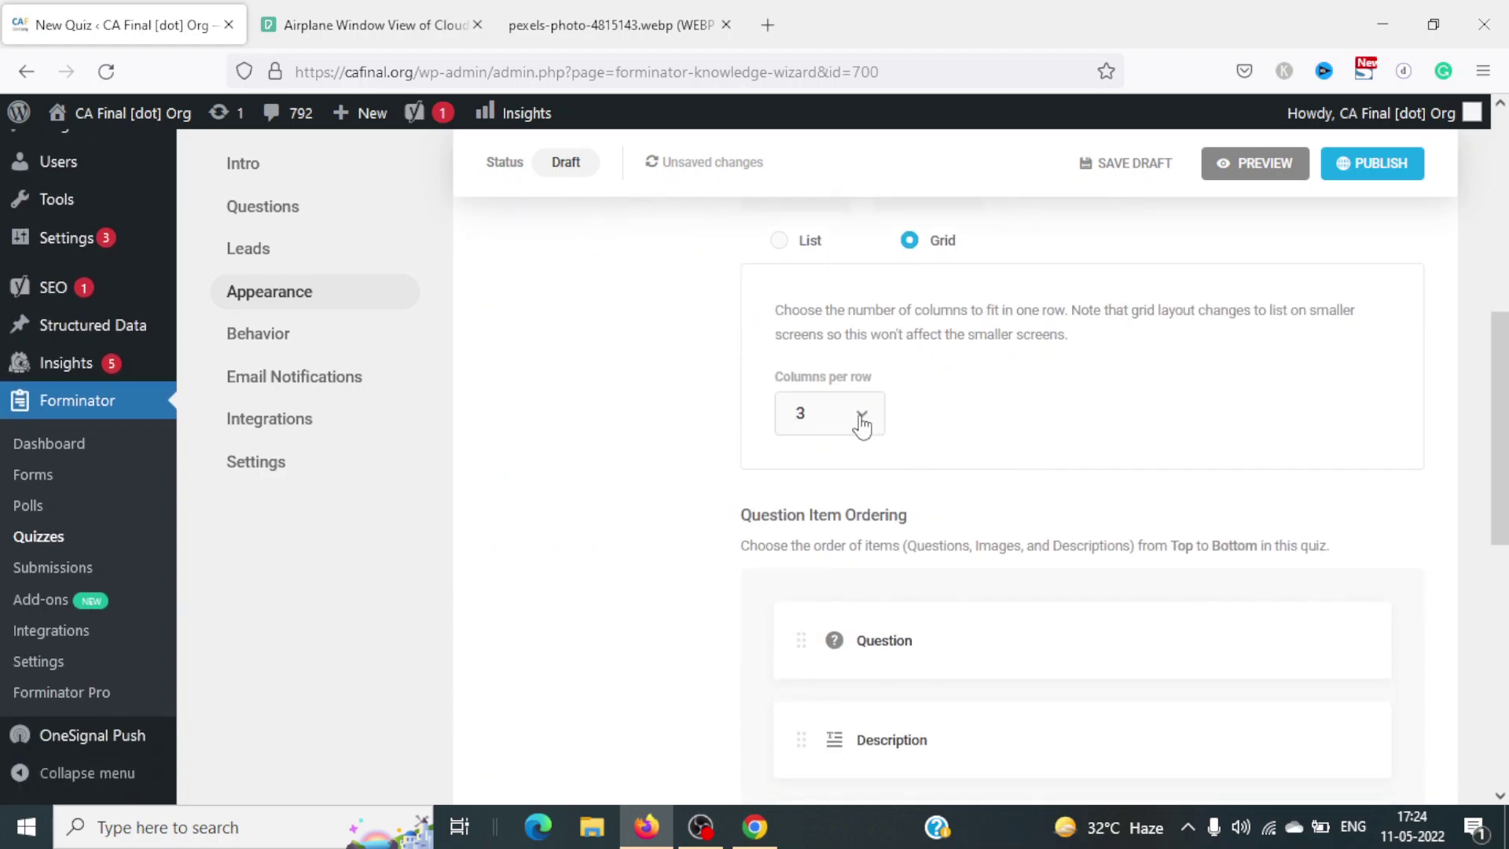
{"action": "left_click", "coordinate": [862, 424]}
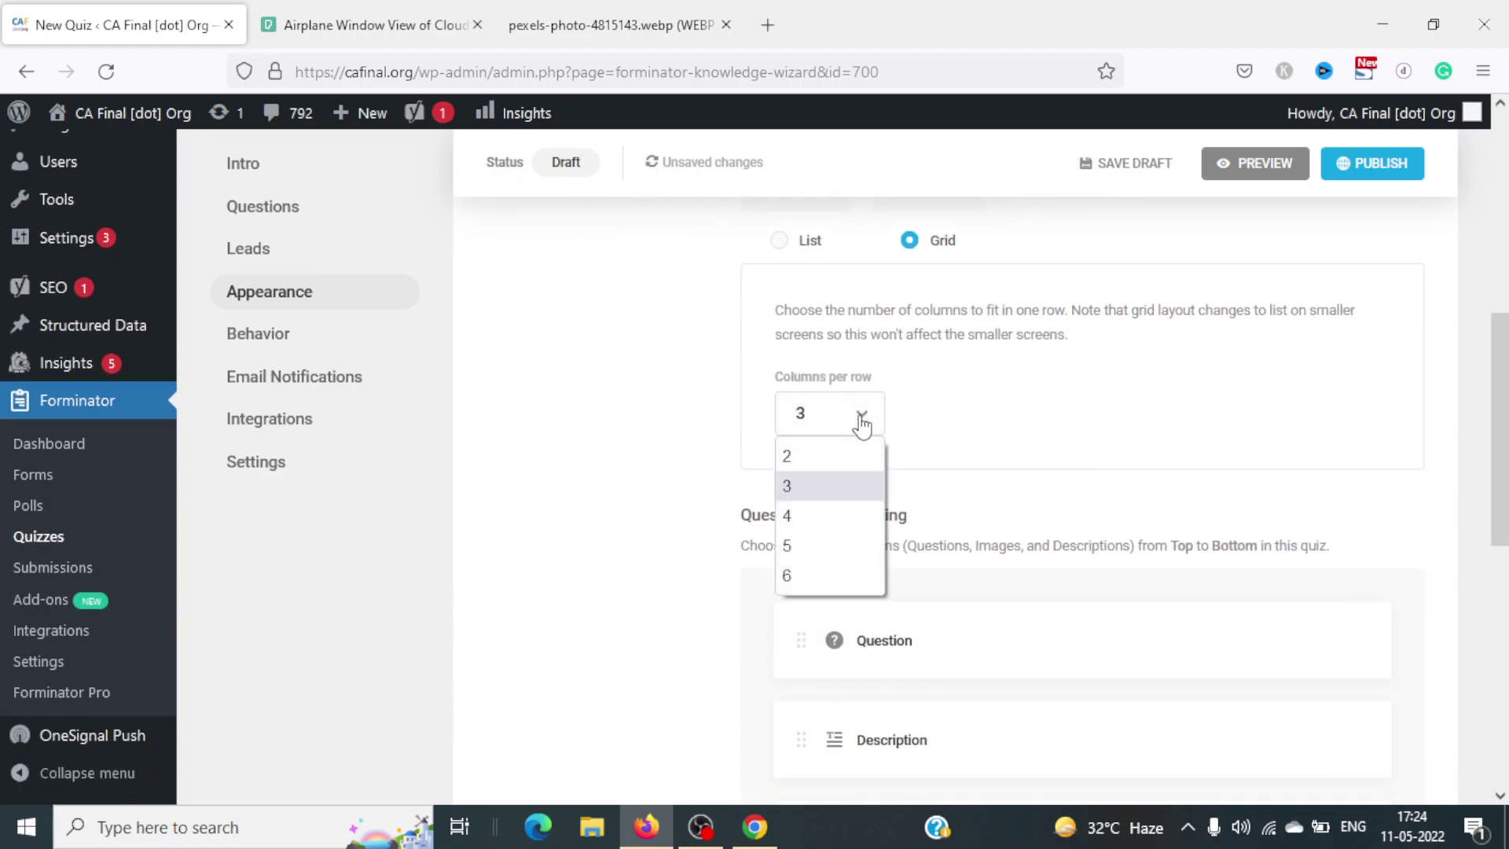
{"action": "left_click", "coordinate": [837, 485]}
{"action": "scroll", "coordinate": [1048, 466], "scroll_direction": "down", "scroll_amount": 6}
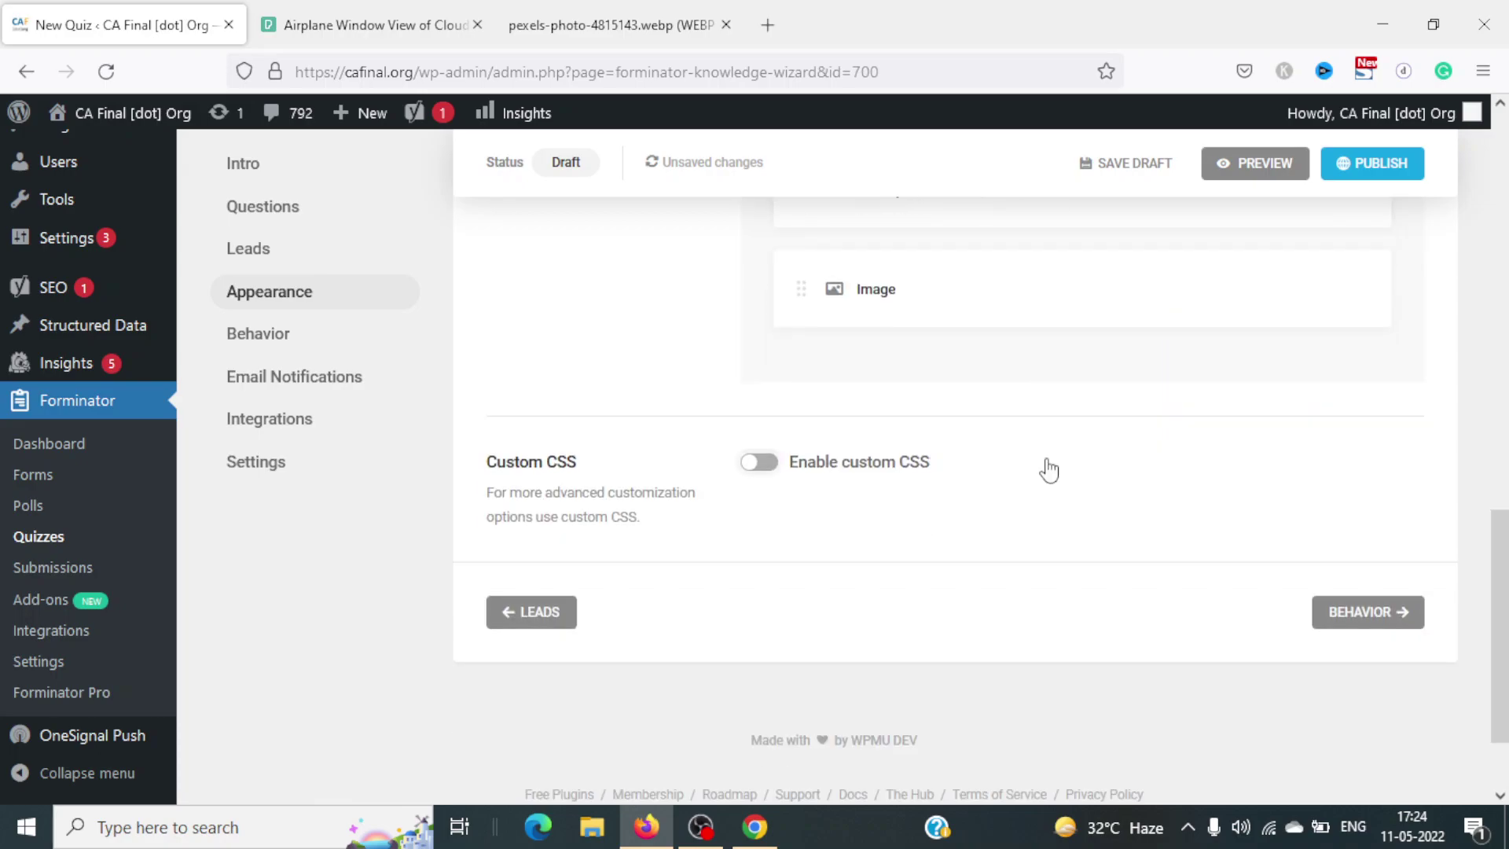
{"action": "scroll", "coordinate": [1048, 468], "scroll_direction": "up", "scroll_amount": 5}
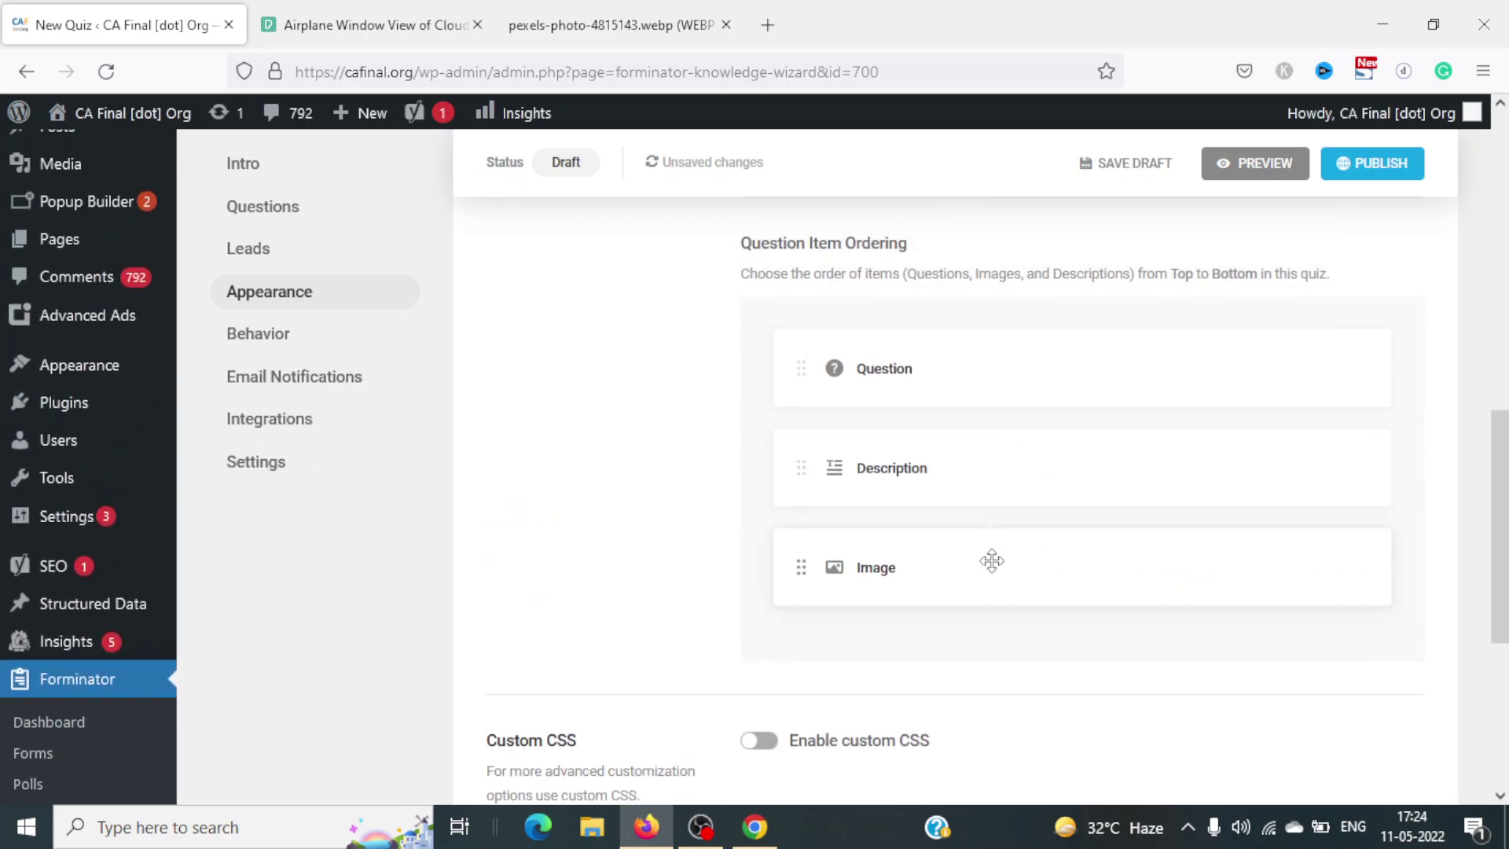
{"action": "scroll", "coordinate": [991, 561], "scroll_direction": "down", "scroll_amount": 3}
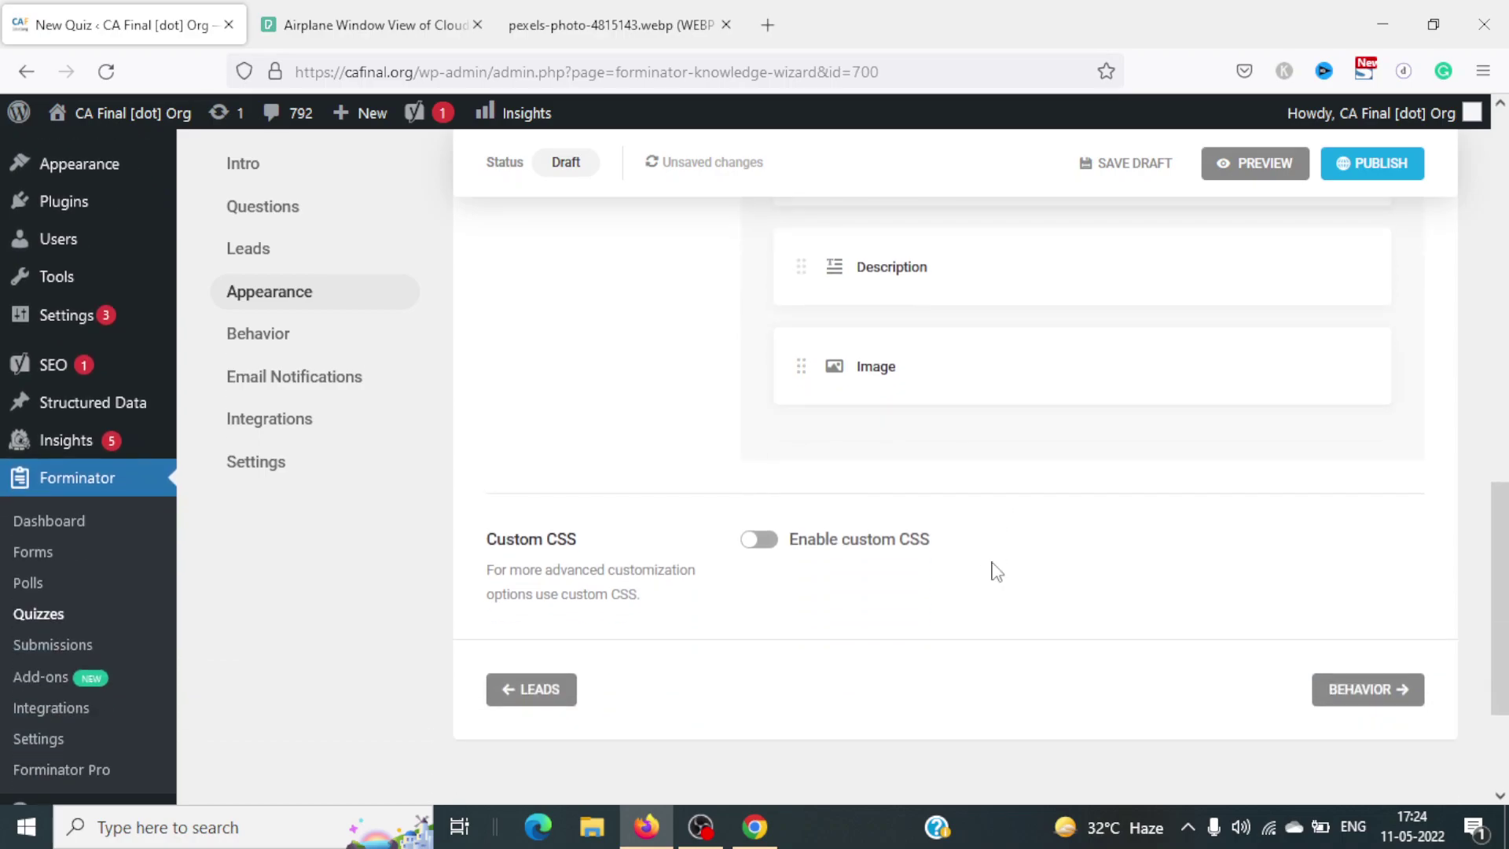
{"action": "scroll", "coordinate": [997, 572], "scroll_direction": "up", "scroll_amount": 15}
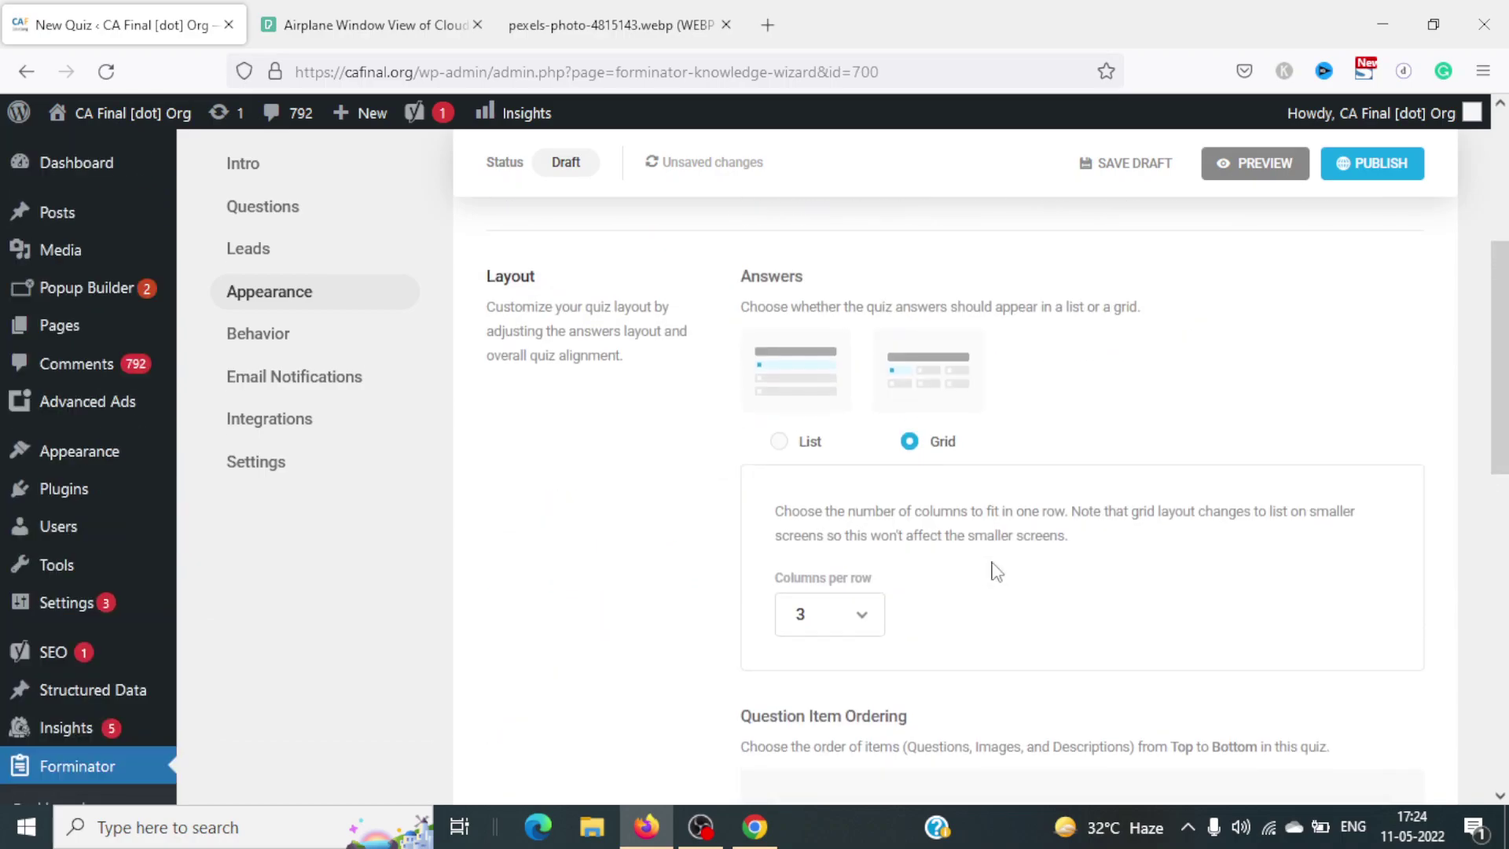
Step: Leave custom CSS switched off and save the quiz draft
{"action": "scroll", "coordinate": [996, 571], "scroll_direction": "down", "scroll_amount": 15}
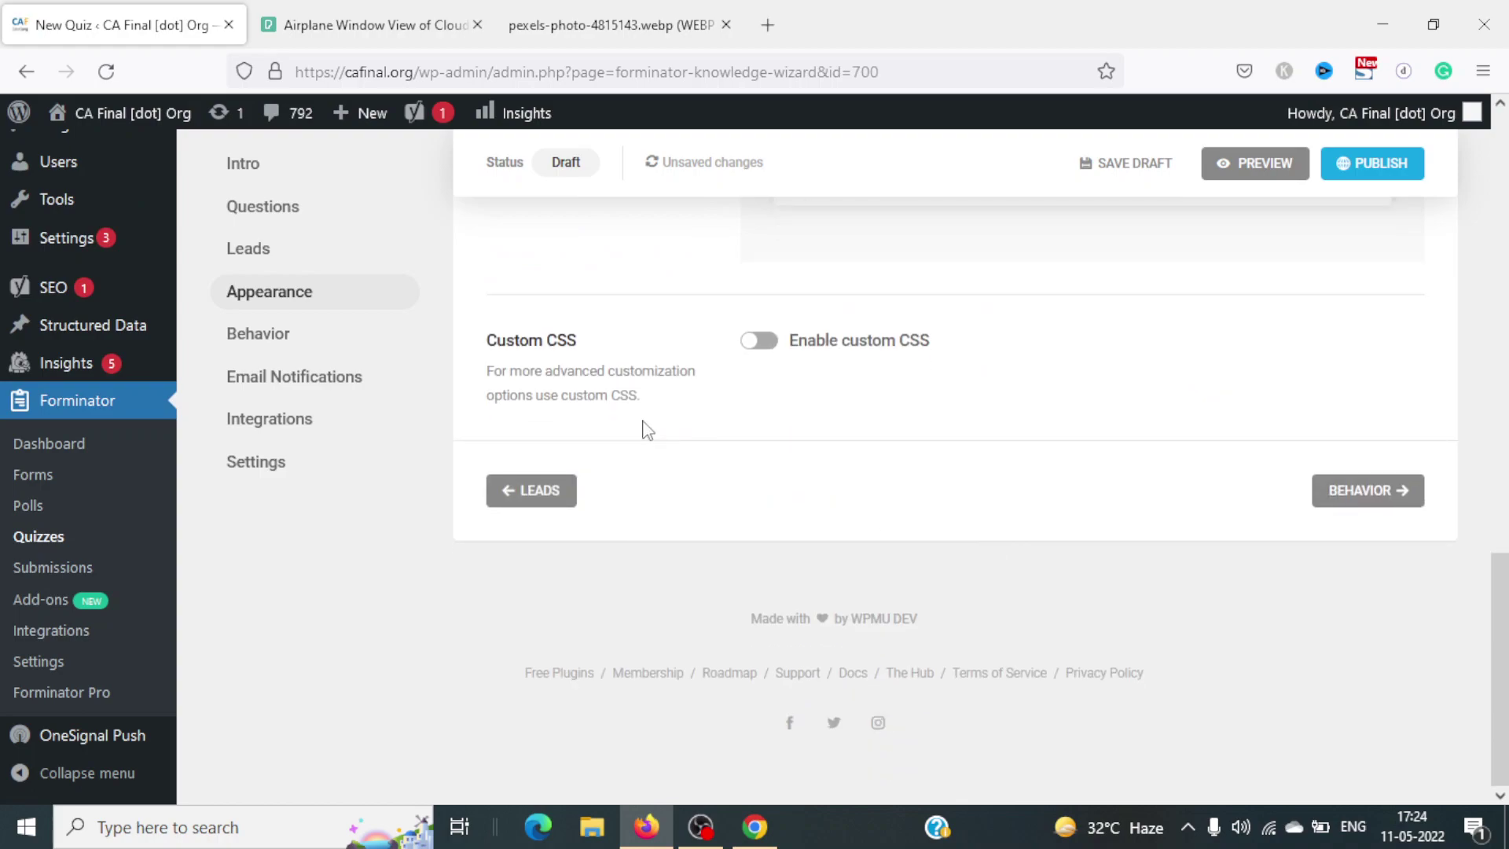
{"action": "left_click", "coordinate": [756, 343]}
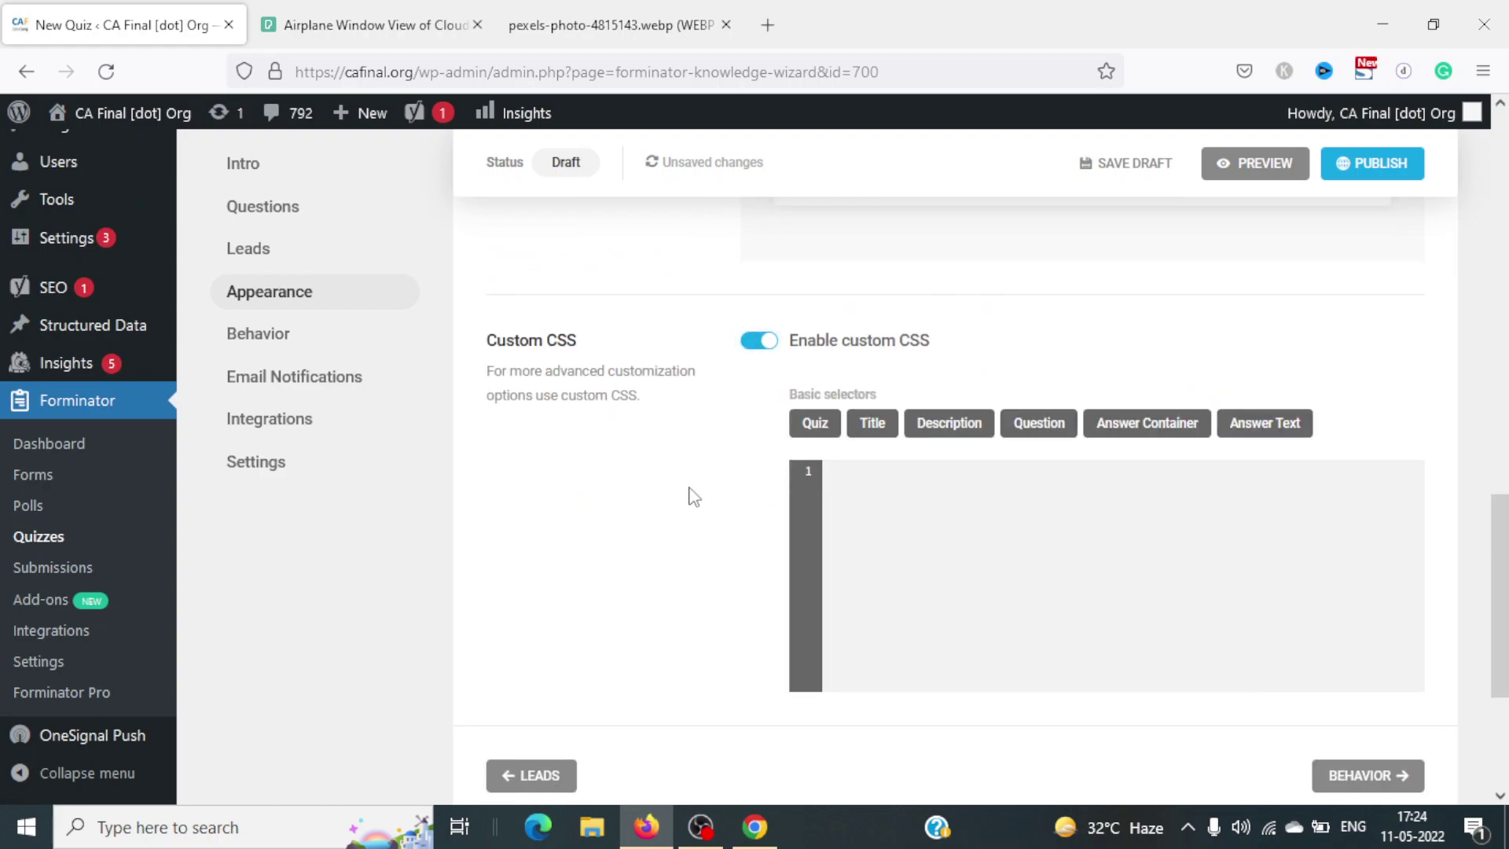
{"action": "scroll", "coordinate": [692, 495], "scroll_direction": "down", "scroll_amount": 1}
{"action": "scroll", "coordinate": [692, 495], "scroll_direction": "up", "scroll_amount": 2}
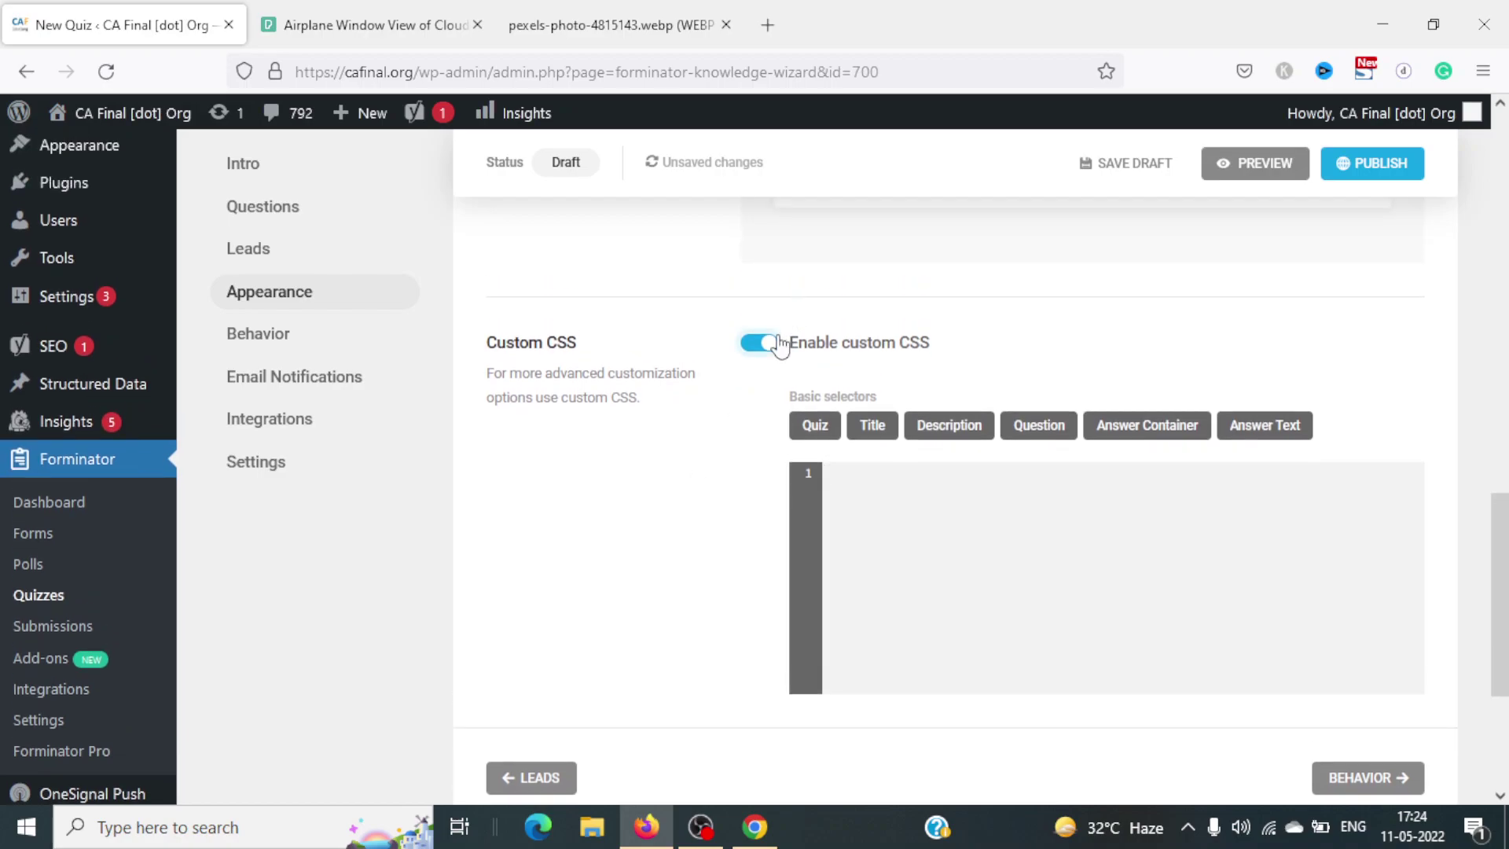
{"action": "left_click", "coordinate": [759, 343]}
{"action": "scroll", "coordinate": [1072, 420], "scroll_direction": "up", "scroll_amount": 6}
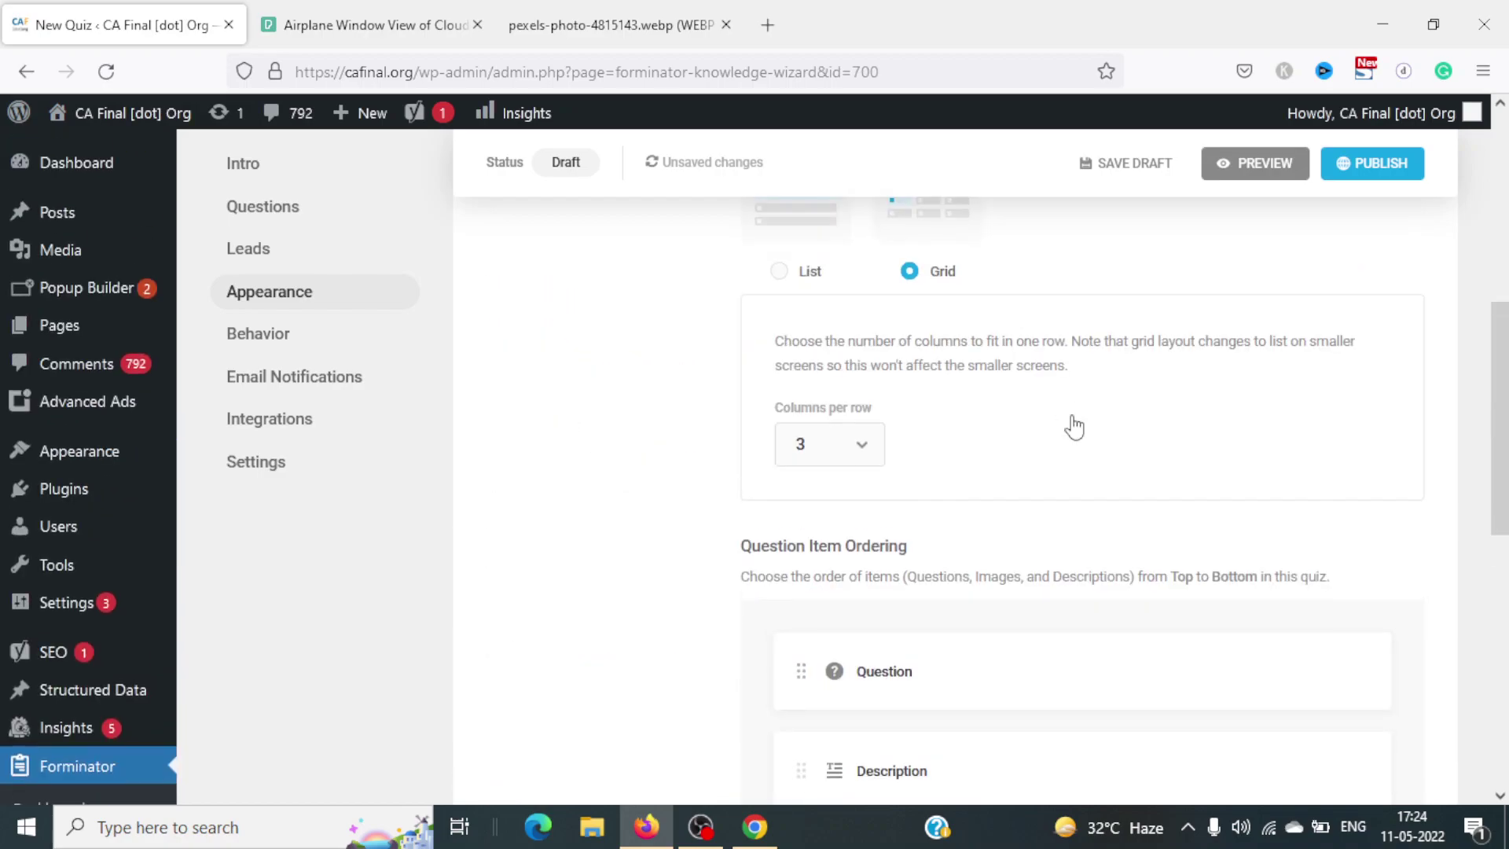
{"action": "scroll", "coordinate": [1074, 426], "scroll_direction": "up", "scroll_amount": 4}
{"action": "scroll", "coordinate": [1076, 424], "scroll_direction": "down", "scroll_amount": 5}
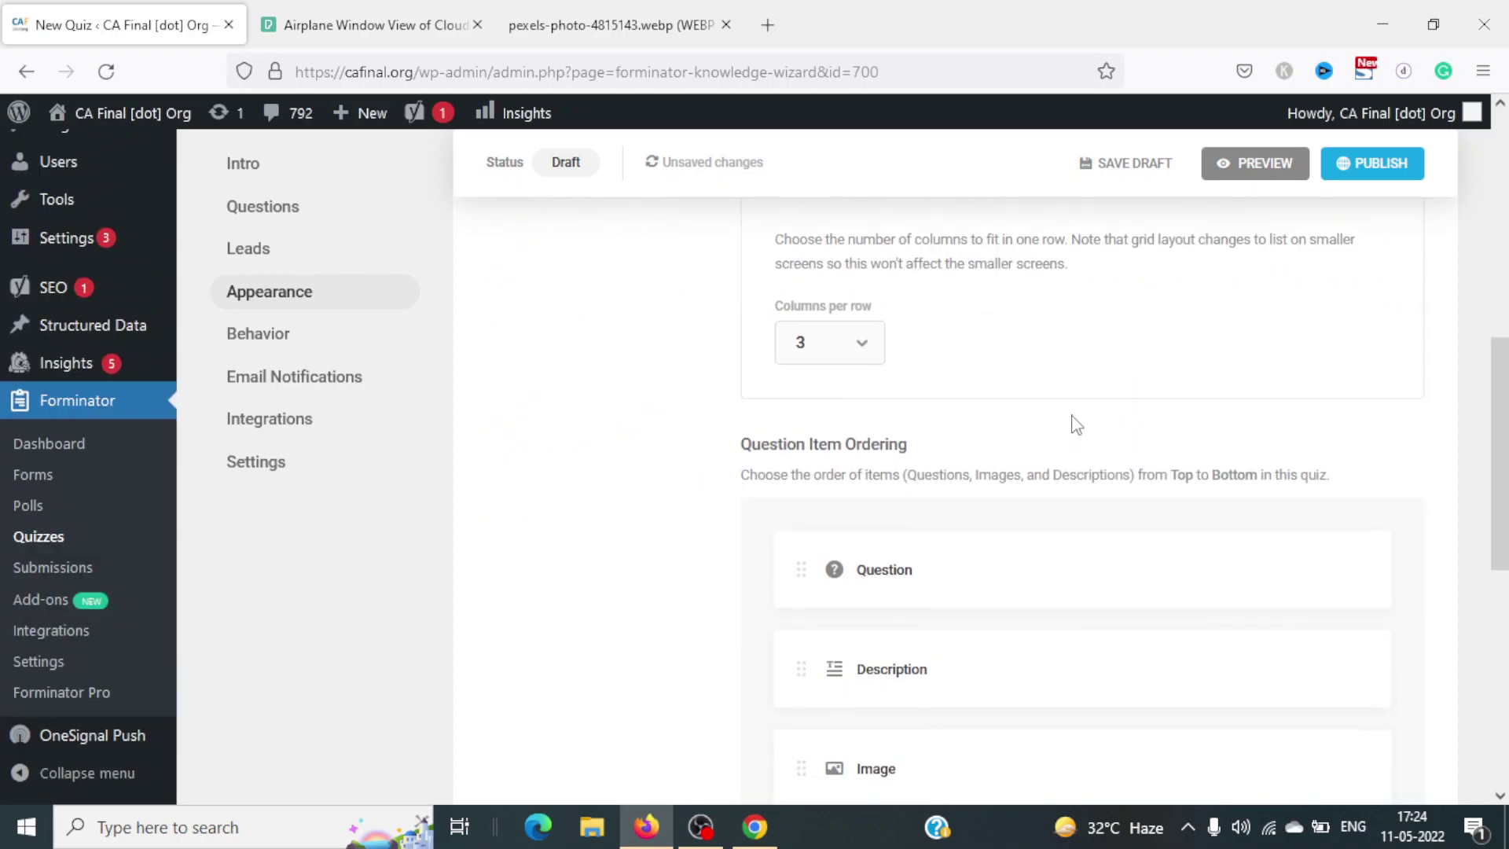
{"action": "left_click", "coordinate": [1121, 162]}
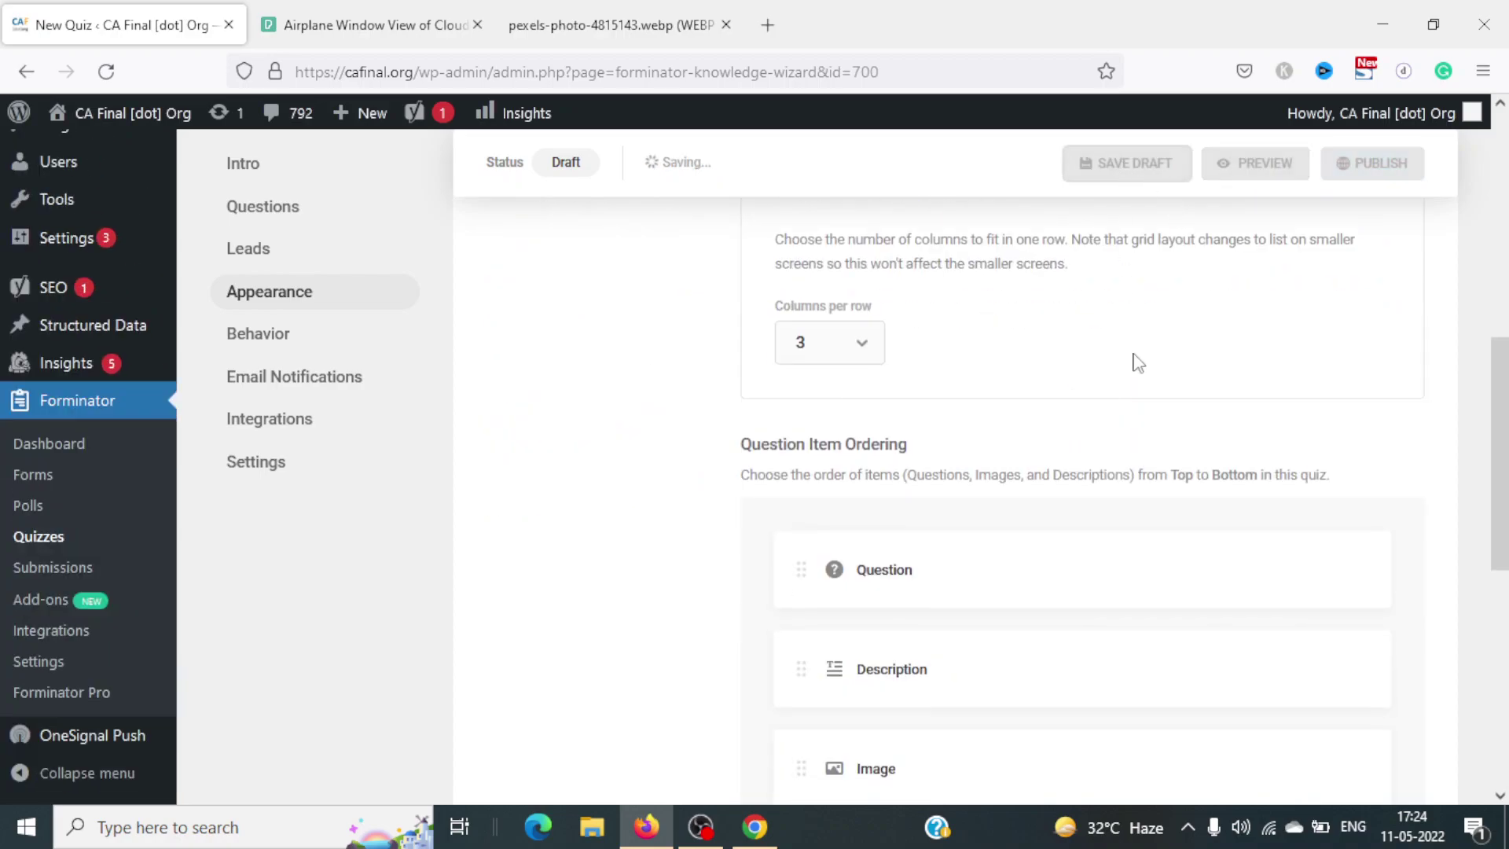
{"action": "scroll", "coordinate": [1138, 361], "scroll_direction": "down", "scroll_amount": 5}
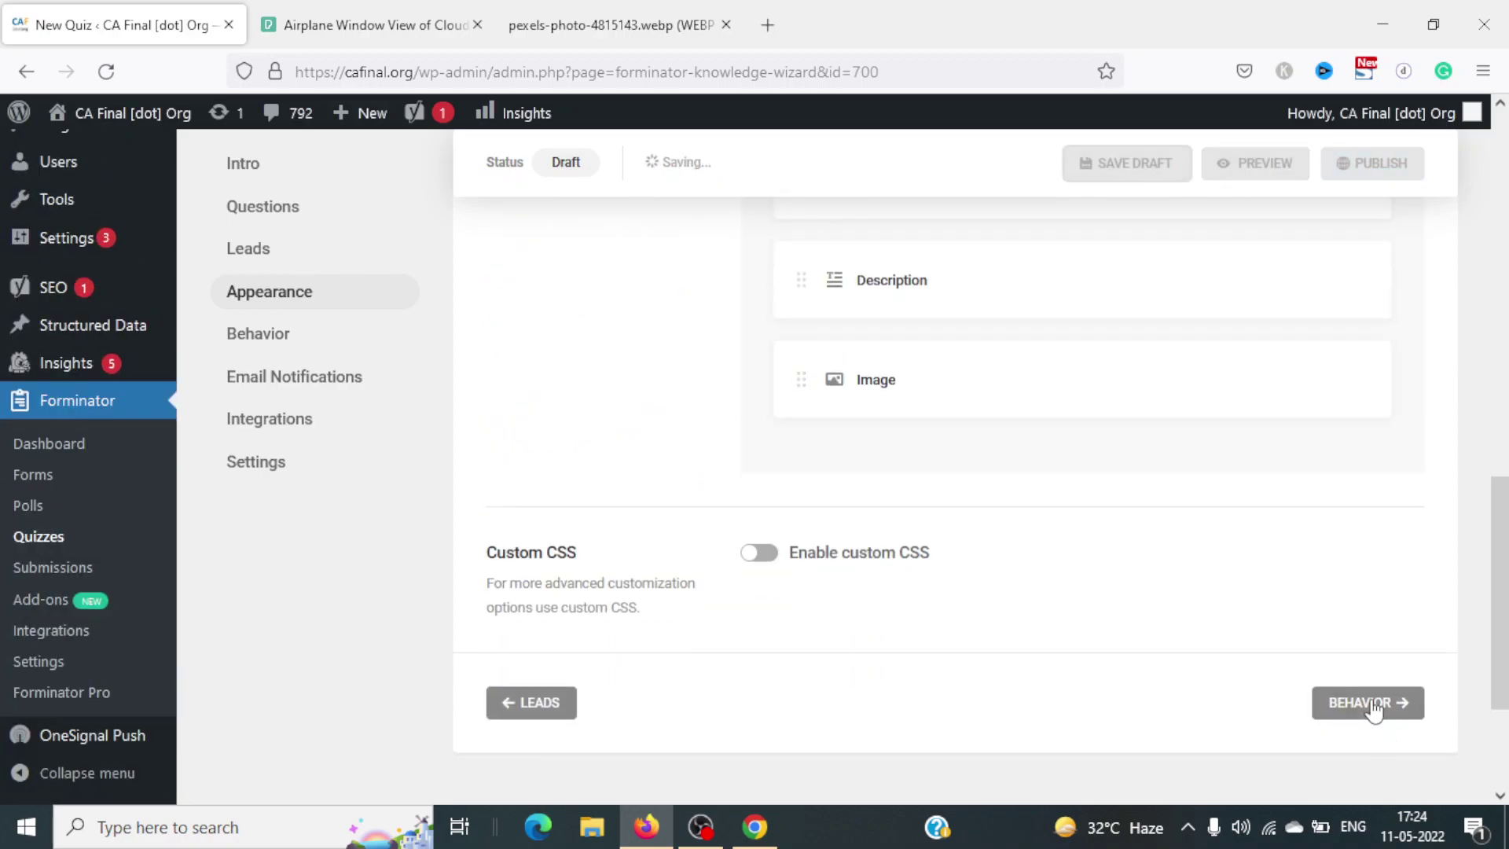
Step: On the Behavior step, make the quiz paginated with -1 questions per page
{"action": "left_click", "coordinate": [1369, 704]}
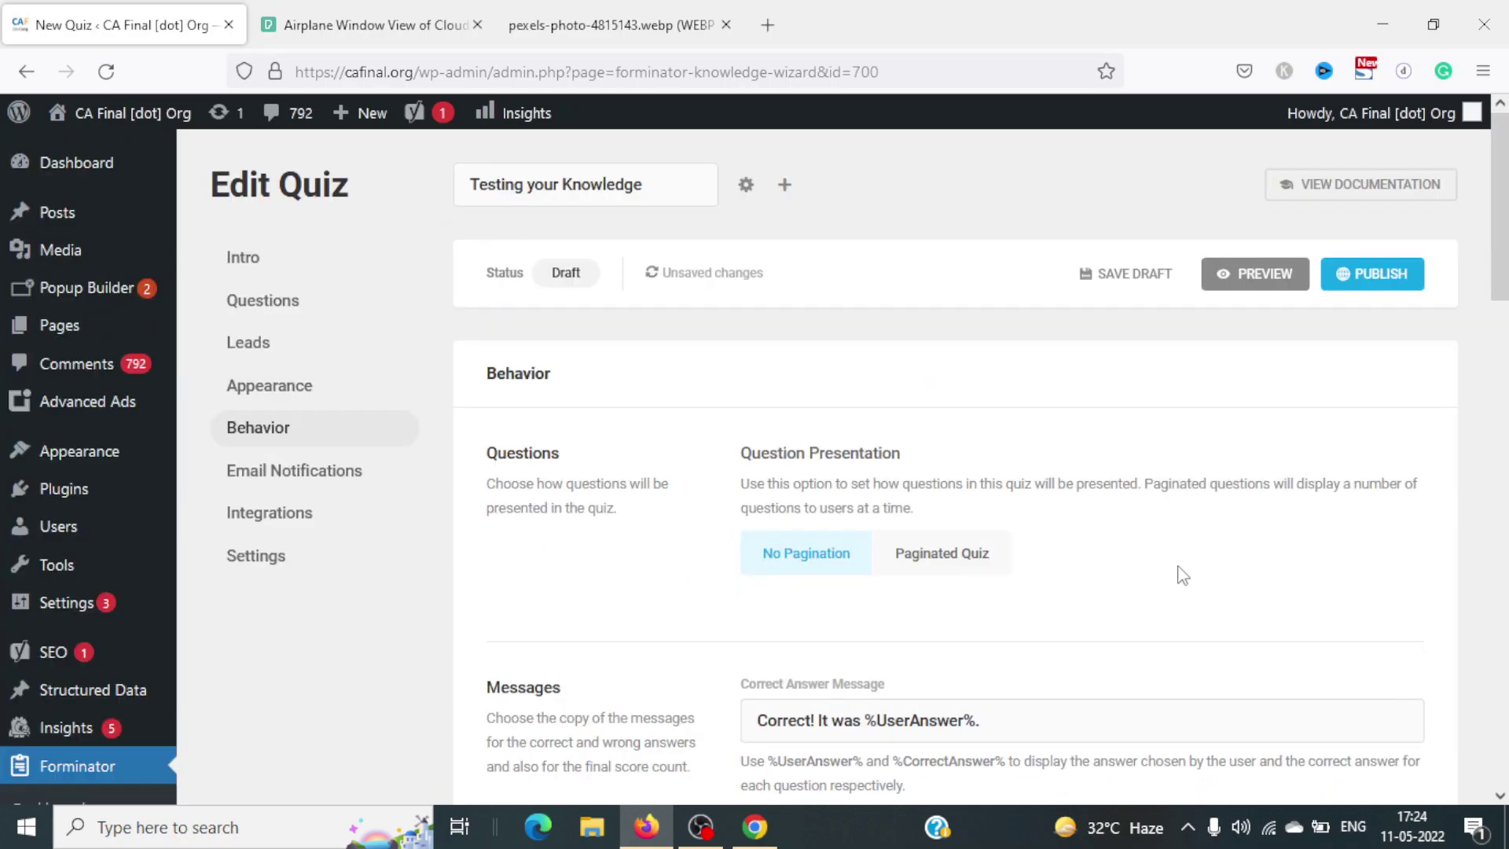
{"action": "scroll", "coordinate": [1183, 576], "scroll_direction": "down", "scroll_amount": 3}
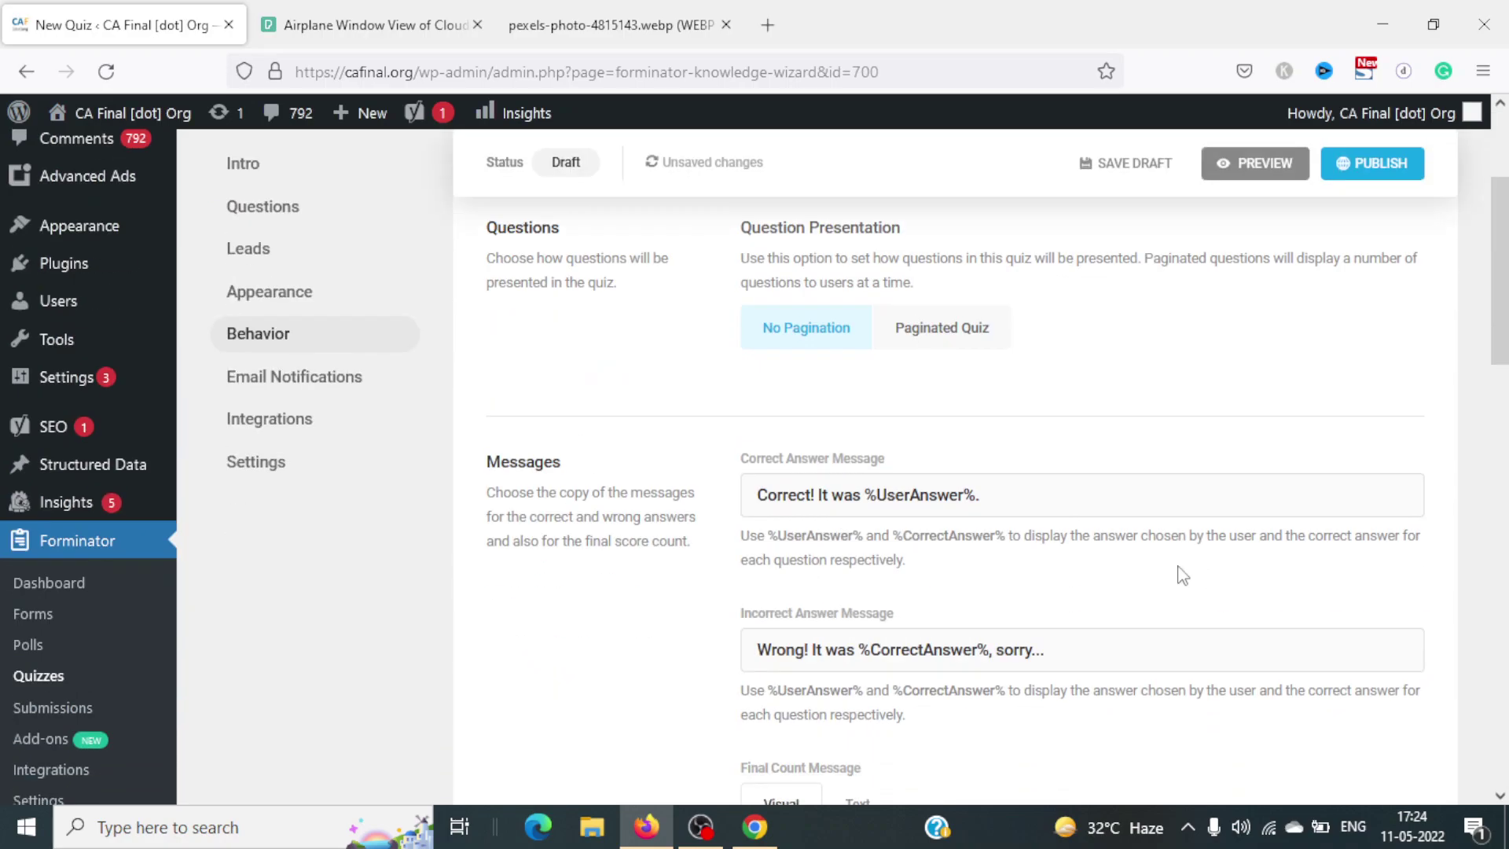
{"action": "scroll", "coordinate": [1183, 576], "scroll_direction": "up", "scroll_amount": 1}
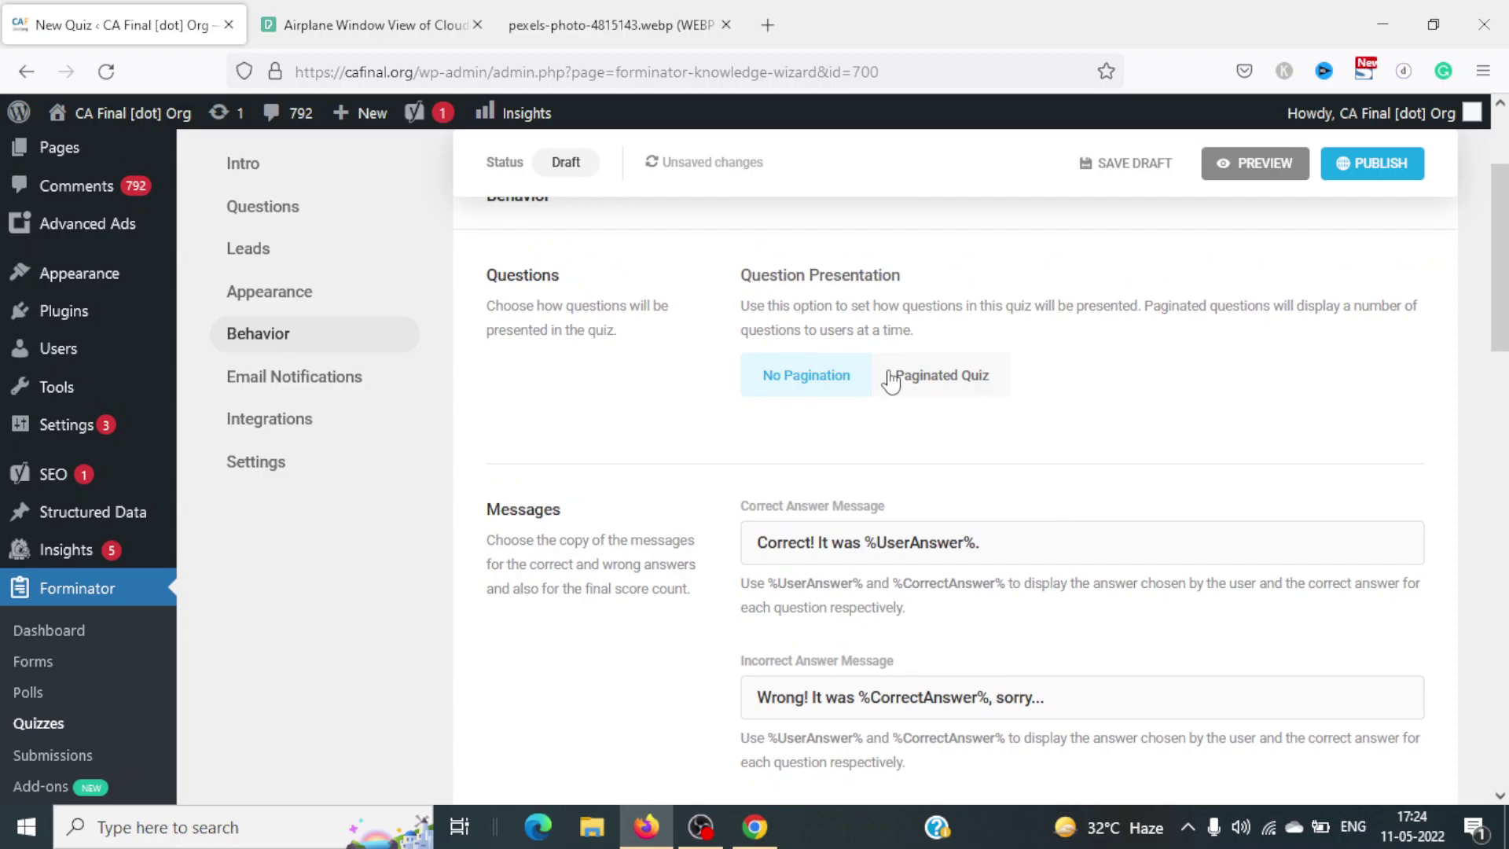
{"action": "left_click", "coordinate": [927, 392]}
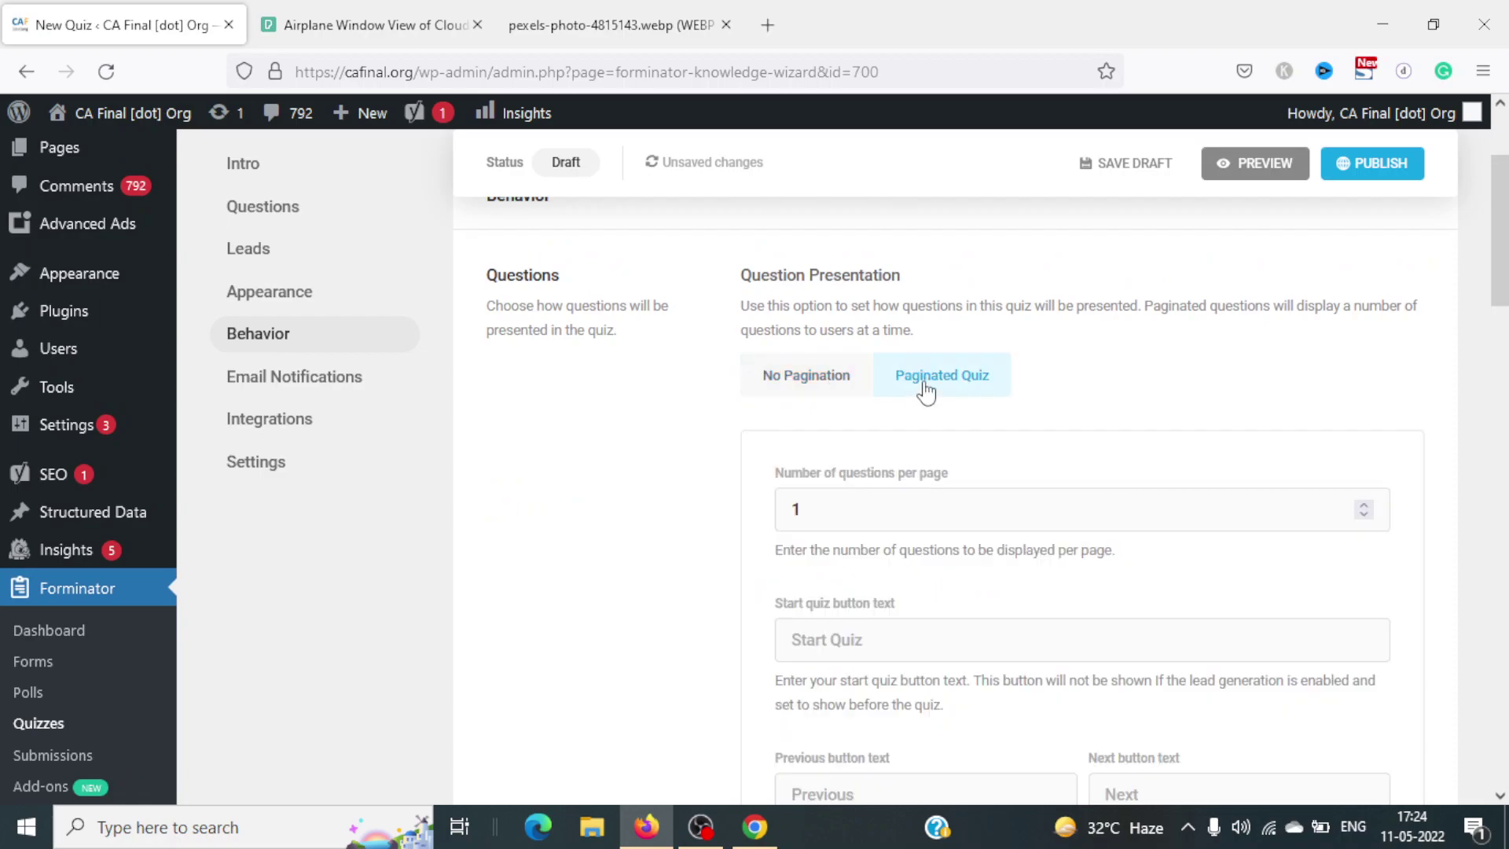
{"action": "left_click_drag", "start_coordinate": [838, 498], "coordinate": [762, 509]}
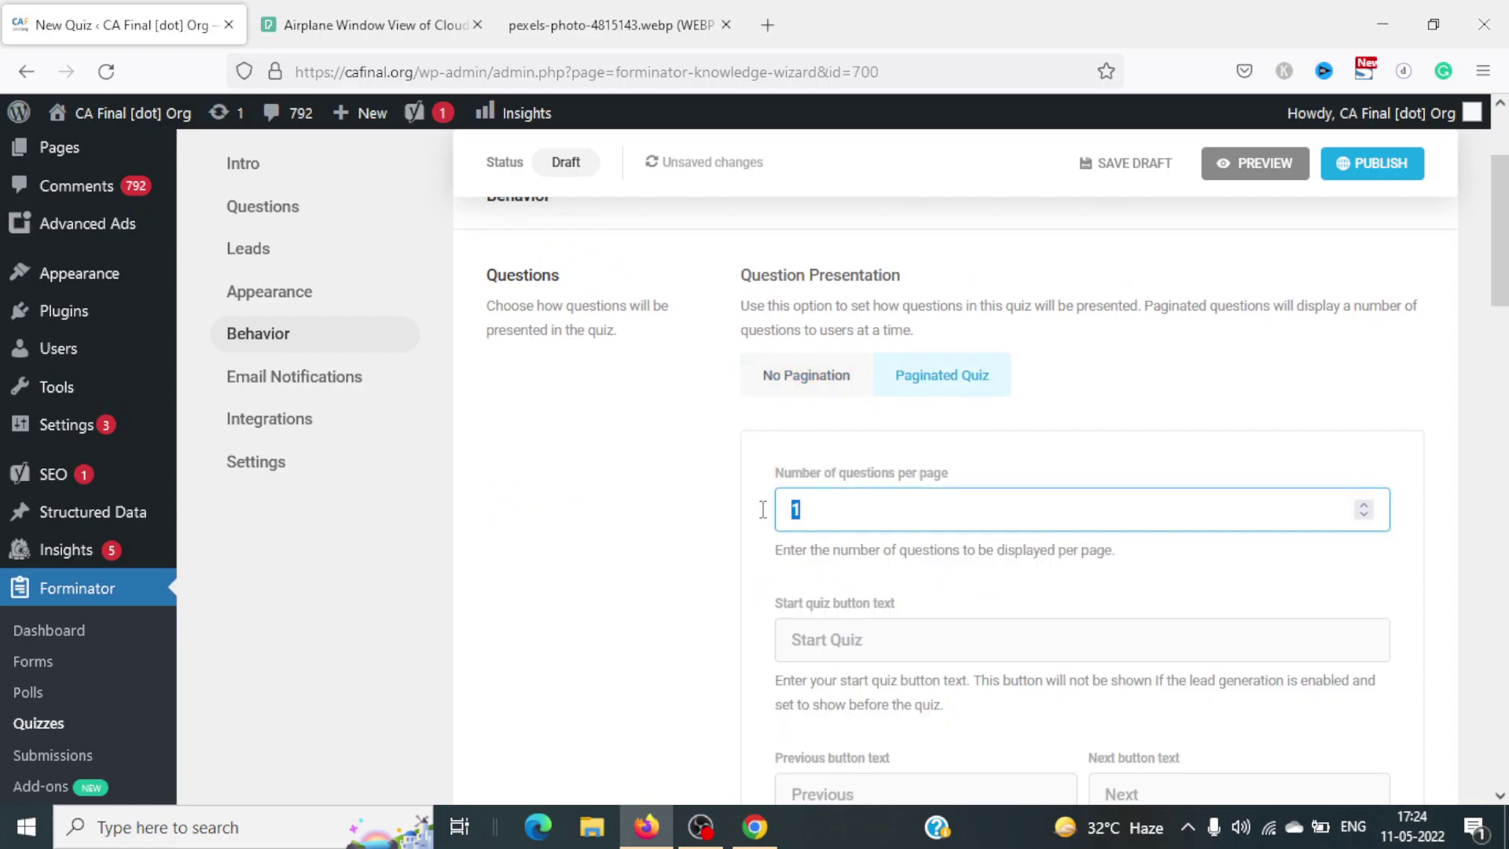
{"action": "scroll", "coordinate": [1107, 466], "scroll_direction": "down", "scroll_amount": 3}
{"action": "type", "text": "-1"}
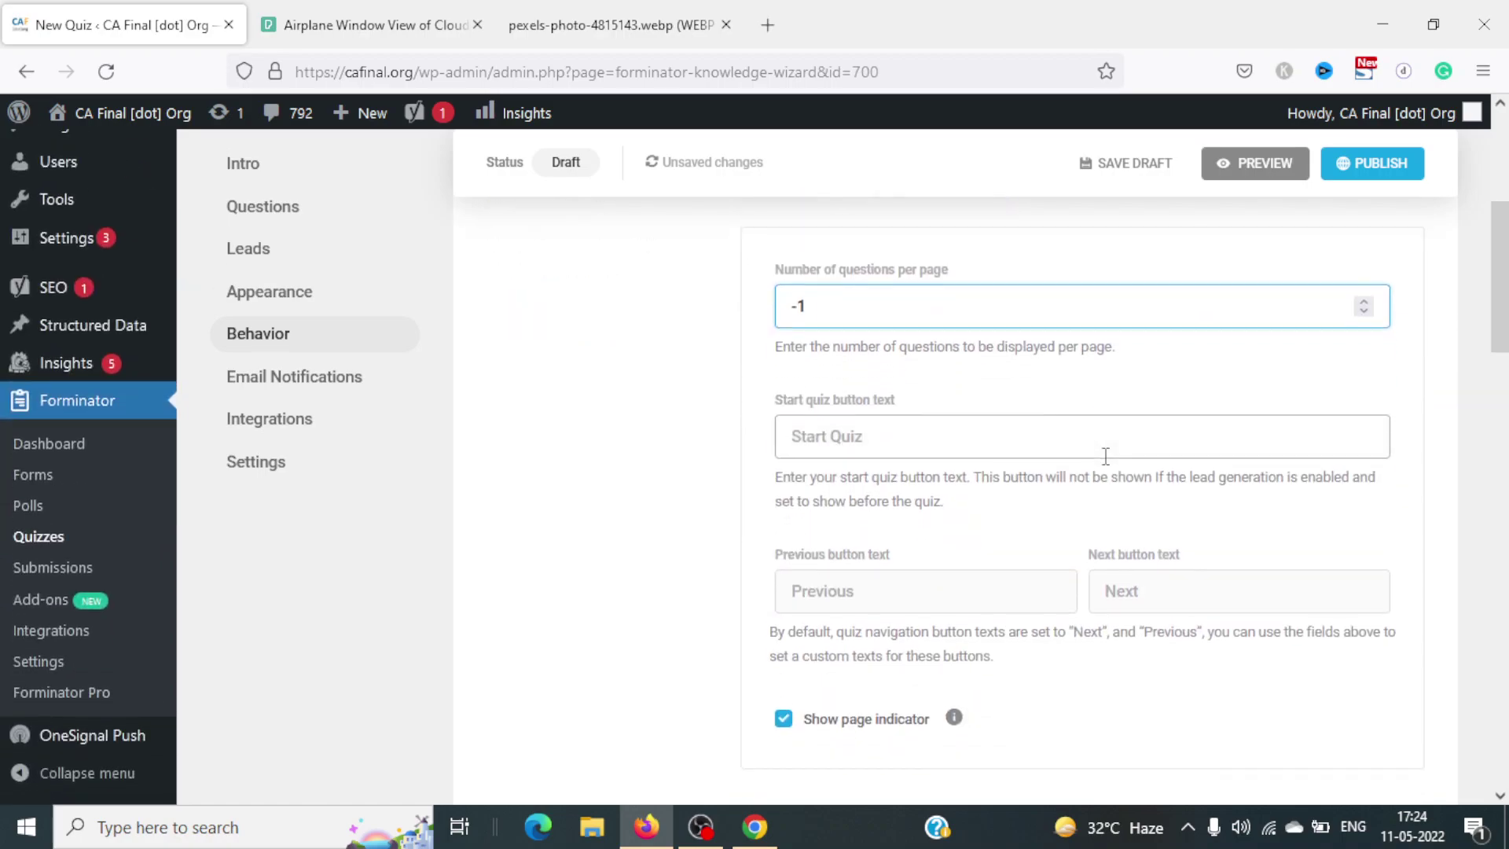
{"action": "scroll", "coordinate": [1072, 403], "scroll_direction": "down", "scroll_amount": 2}
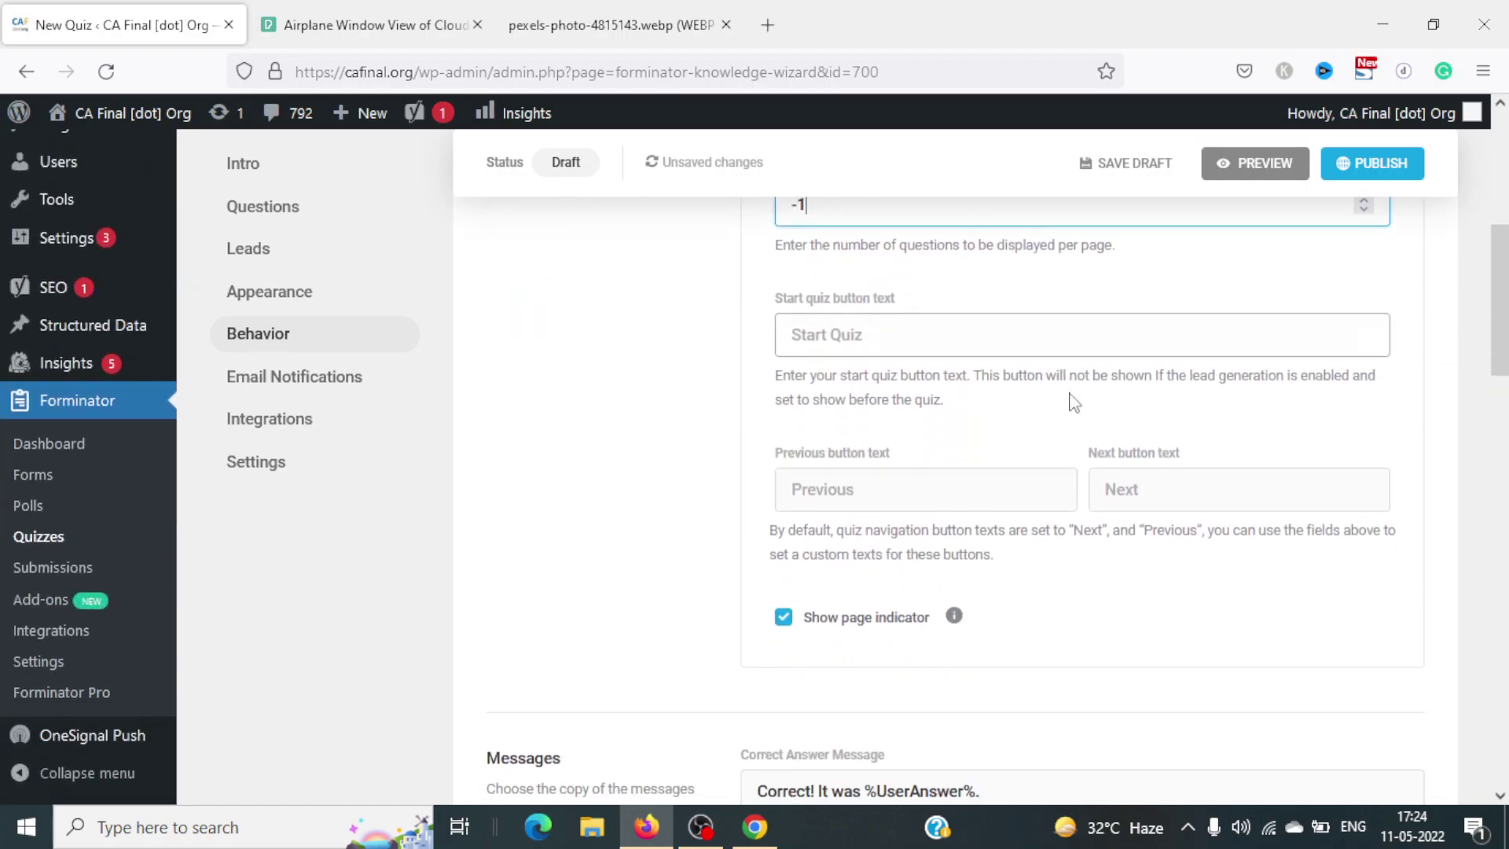
{"action": "left_click", "coordinate": [1145, 465]}
{"action": "left_click", "coordinate": [941, 462]}
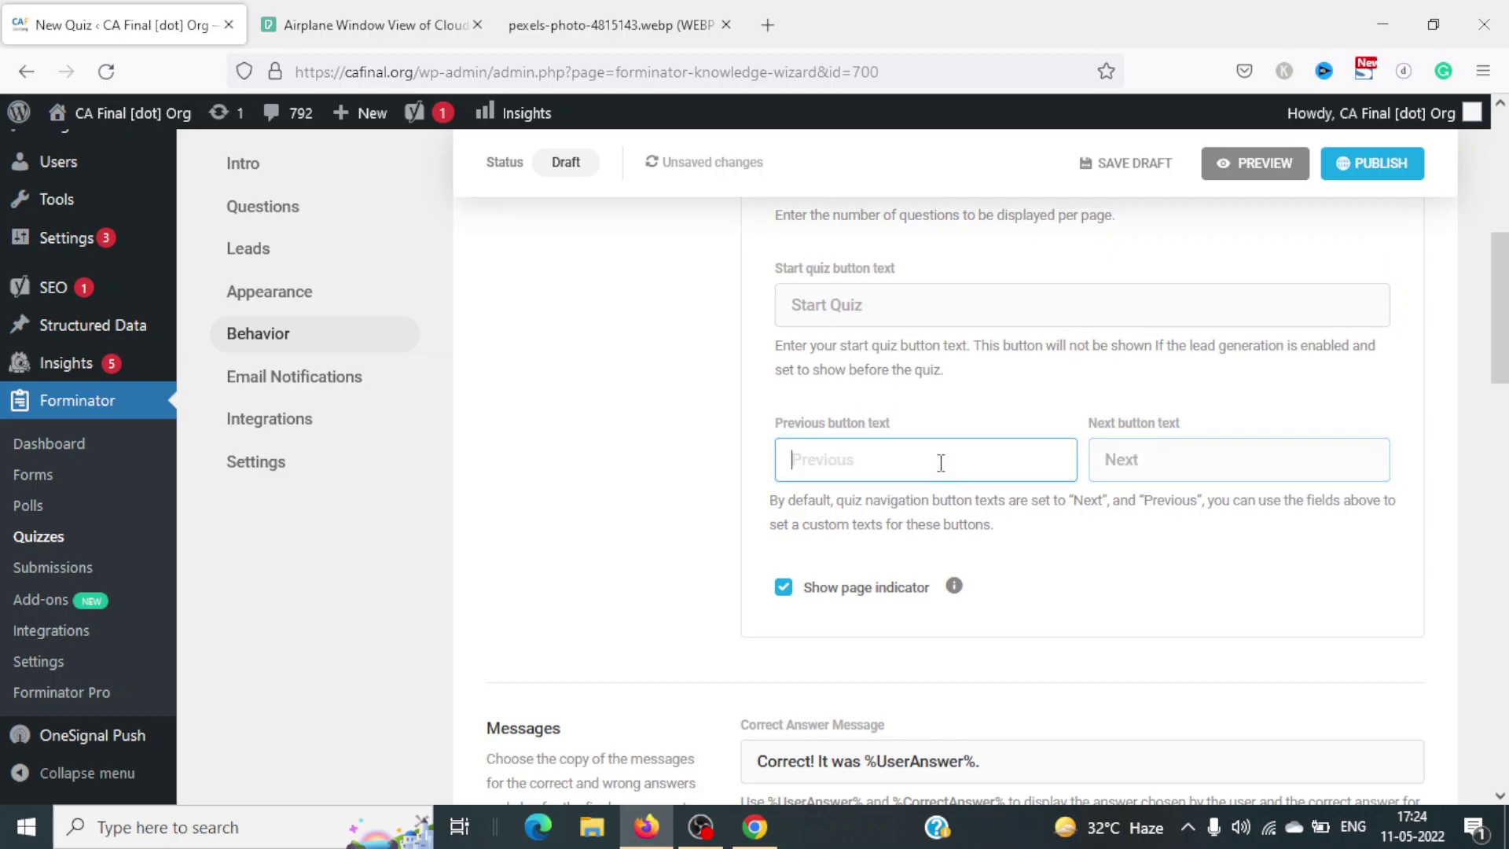
{"action": "scroll", "coordinate": [1171, 581], "scroll_direction": "down", "scroll_amount": 3}
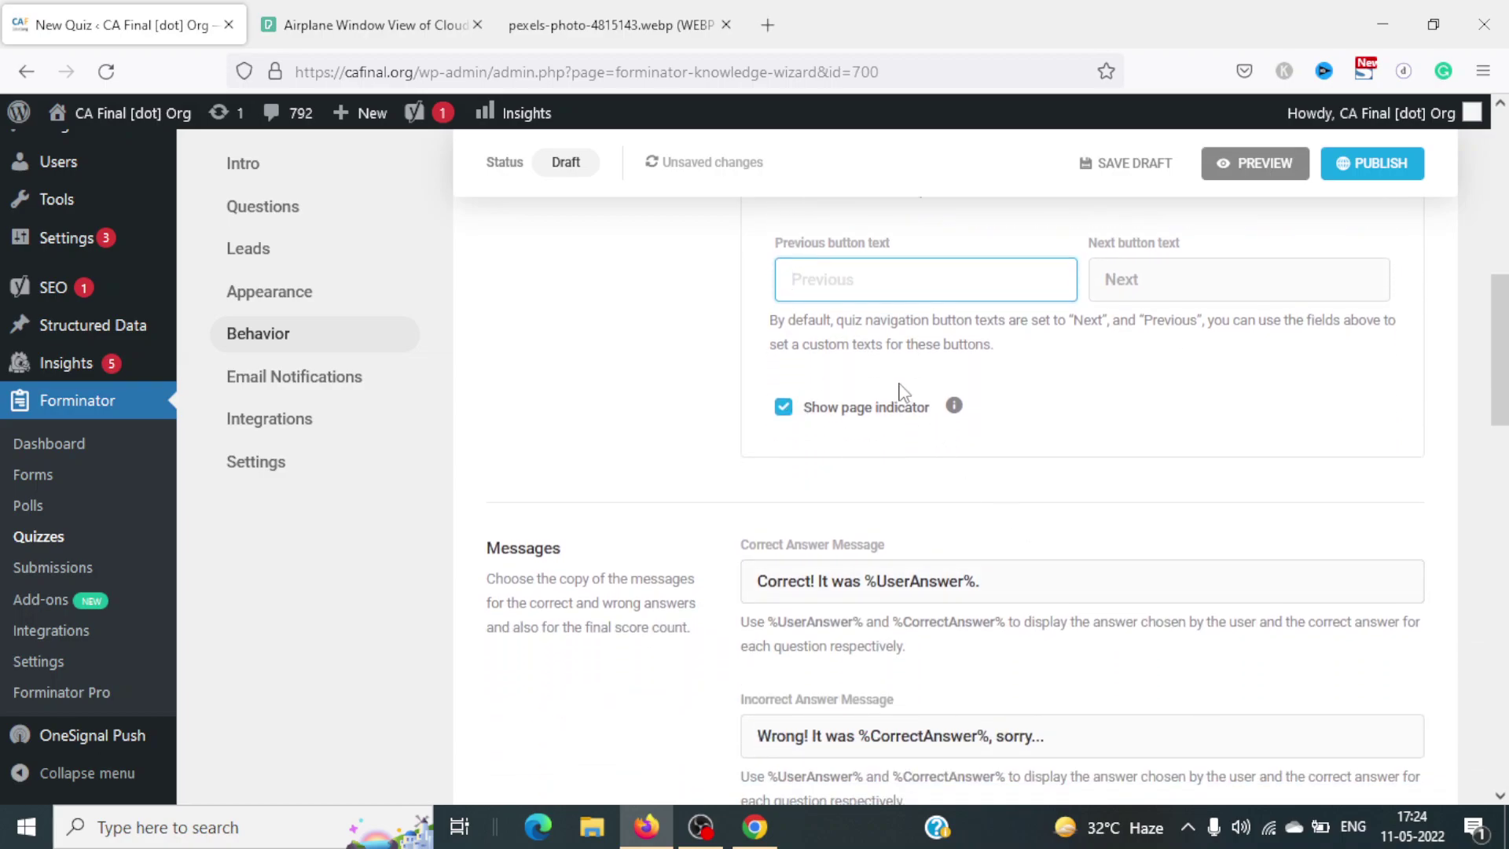
{"action": "mouse_move", "coordinate": [954, 407]}
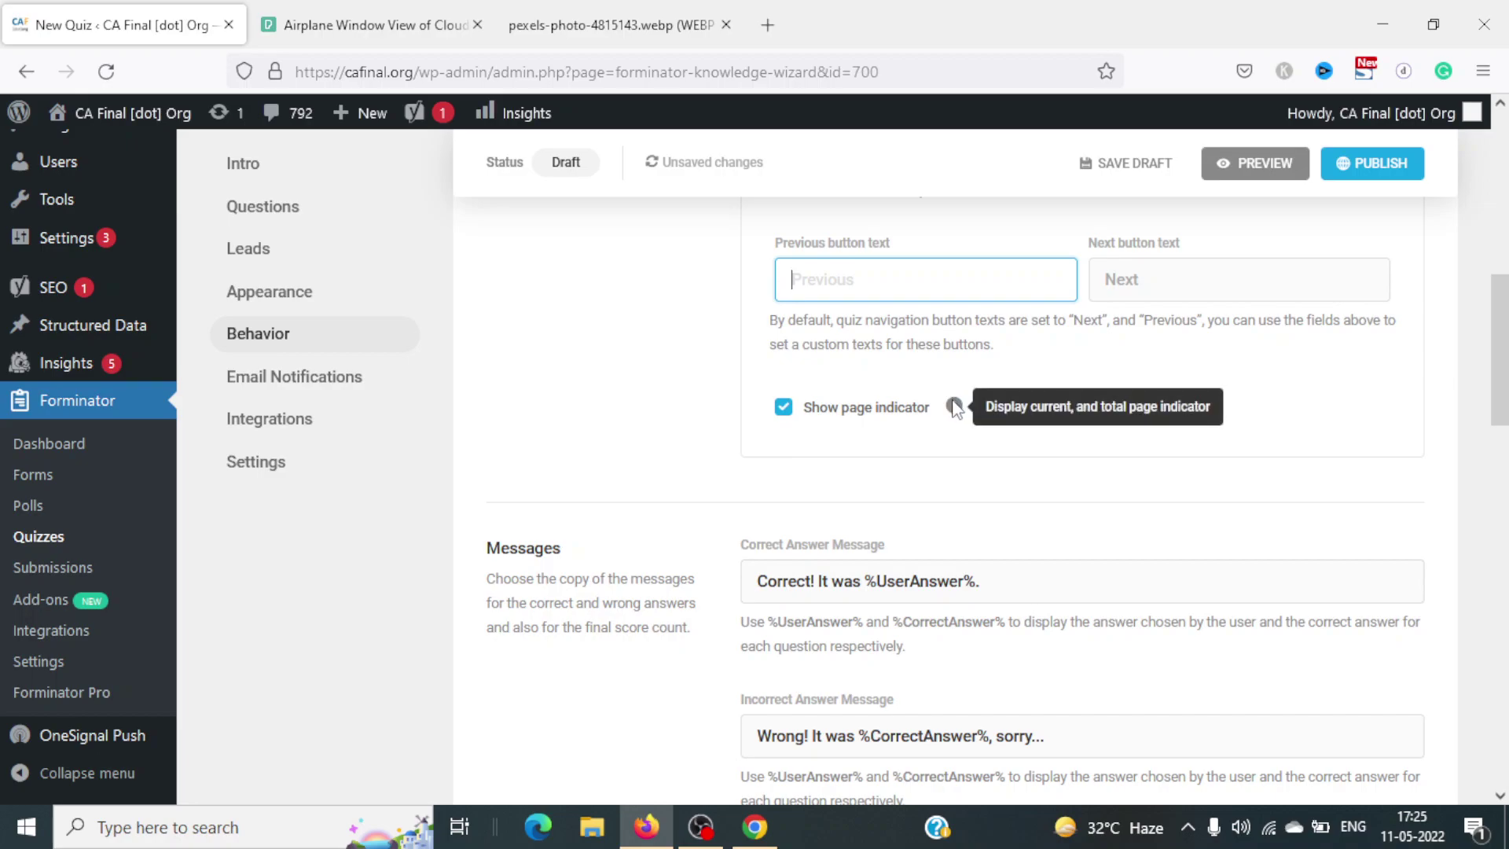
{"action": "scroll", "coordinate": [1012, 485], "scroll_direction": "down", "scroll_amount": 3}
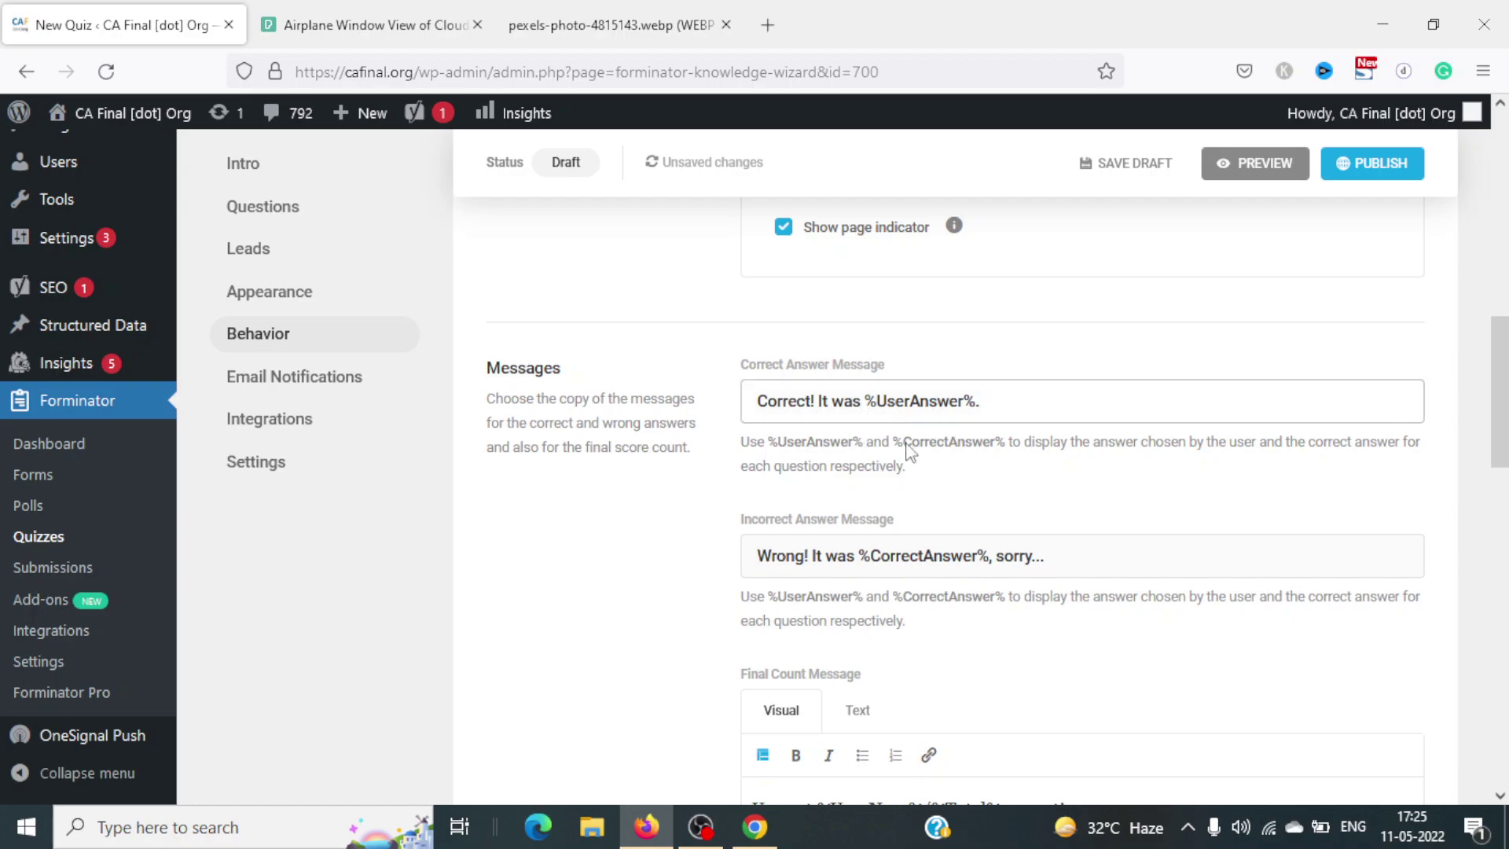
Step: Enable result sharing on Facebook, Twitter and LinkedIn, then continue to Notifications
{"action": "scroll", "coordinate": [933, 506], "scroll_direction": "down", "scroll_amount": 3}
{"action": "scroll", "coordinate": [888, 385], "scroll_direction": "down", "scroll_amount": 4}
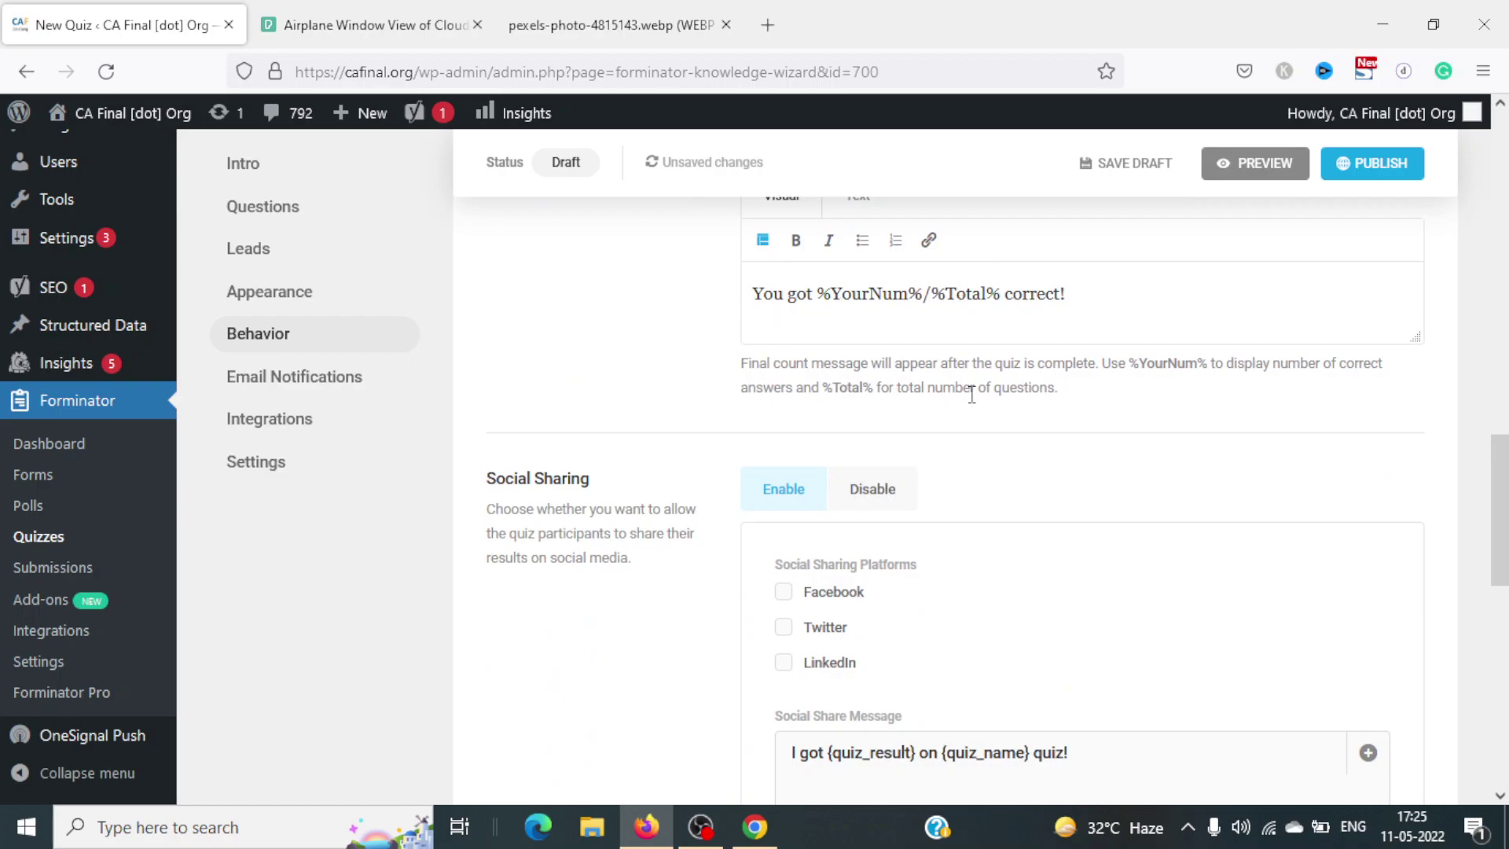
{"action": "scroll", "coordinate": [966, 435], "scroll_direction": "down", "scroll_amount": 2}
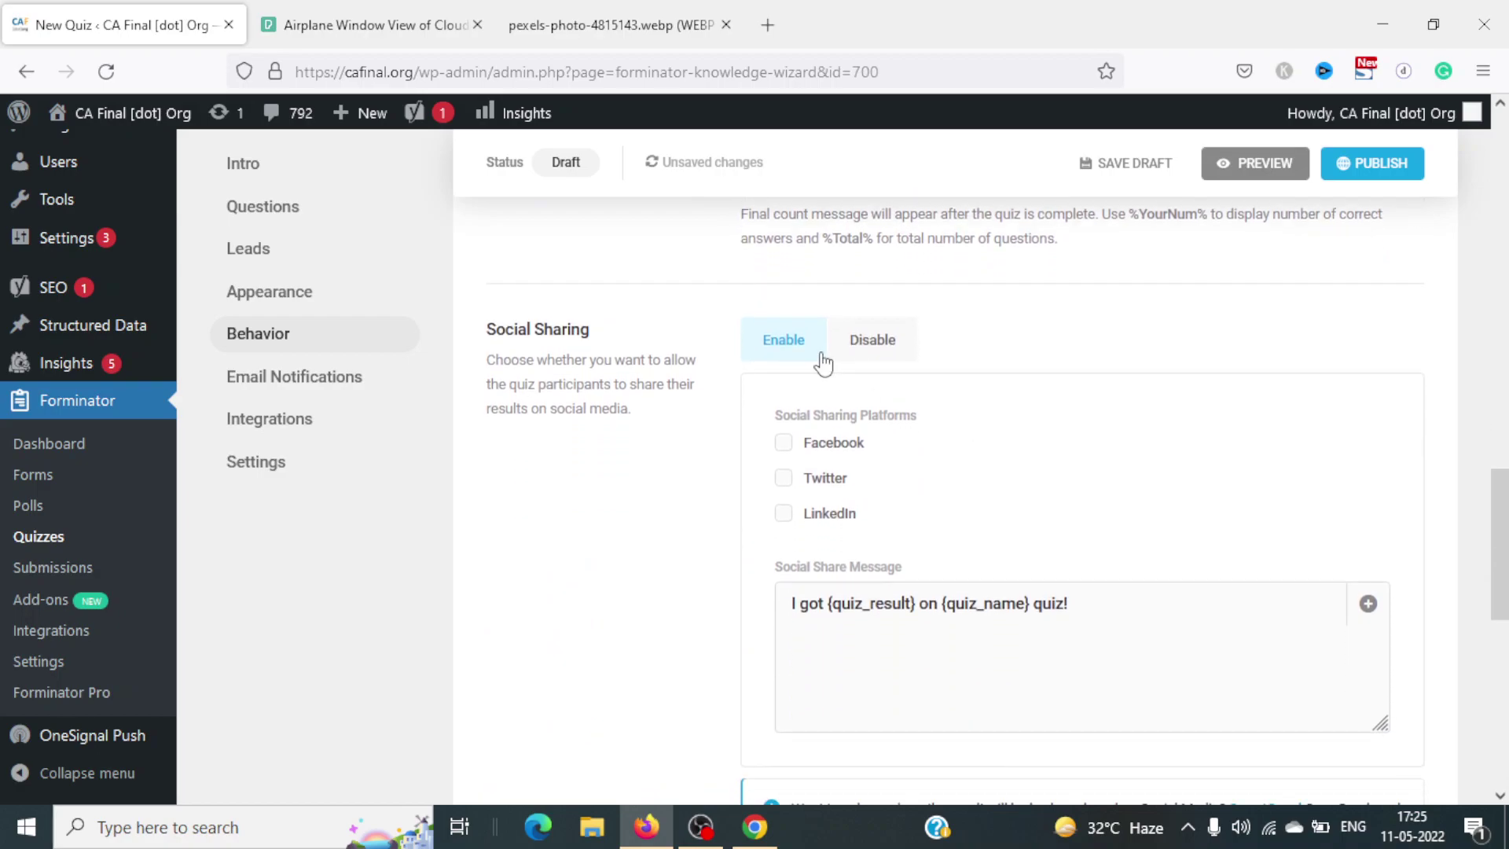
{"action": "left_click", "coordinate": [787, 447]}
{"action": "left_click", "coordinate": [786, 479]}
{"action": "left_click", "coordinate": [785, 516]}
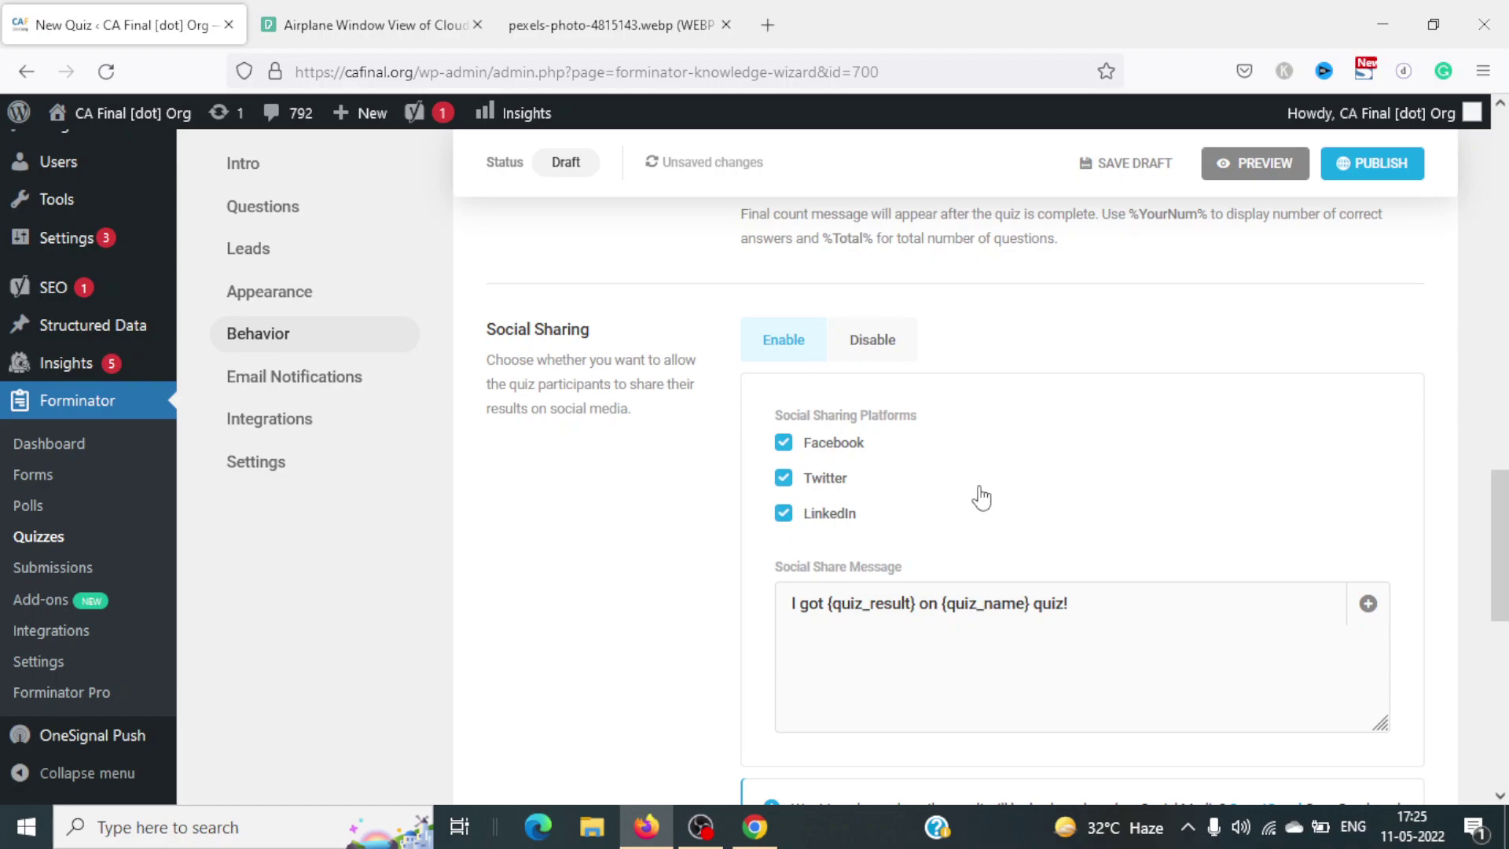
{"action": "scroll", "coordinate": [982, 495], "scroll_direction": "down", "scroll_amount": 1}
{"action": "scroll", "coordinate": [981, 495], "scroll_direction": "down", "scroll_amount": 1}
{"action": "scroll", "coordinate": [980, 488], "scroll_direction": "down", "scroll_amount": 2}
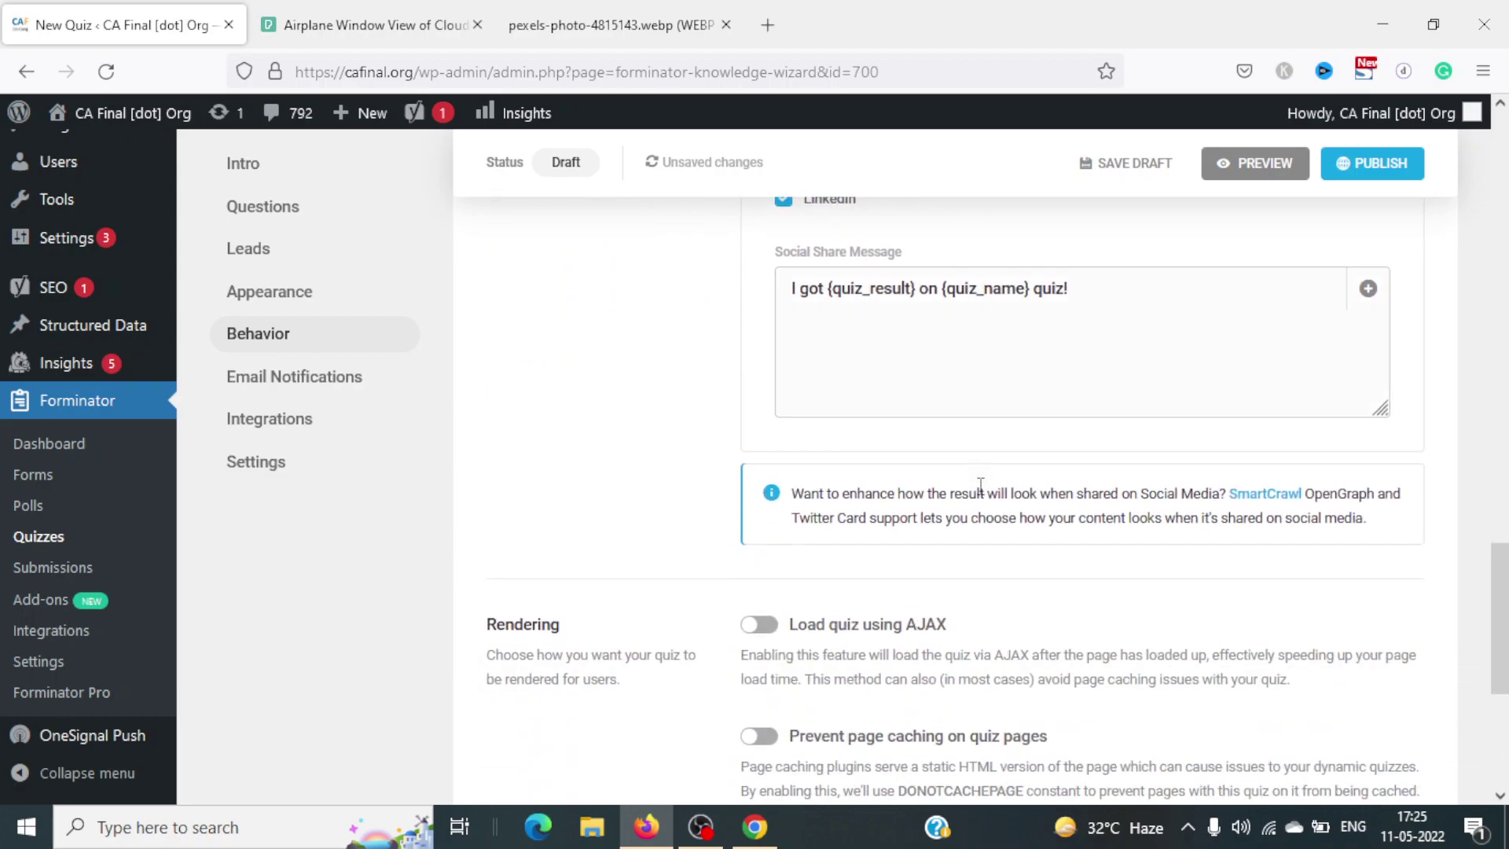
{"action": "scroll", "coordinate": [980, 487], "scroll_direction": "down", "scroll_amount": 2}
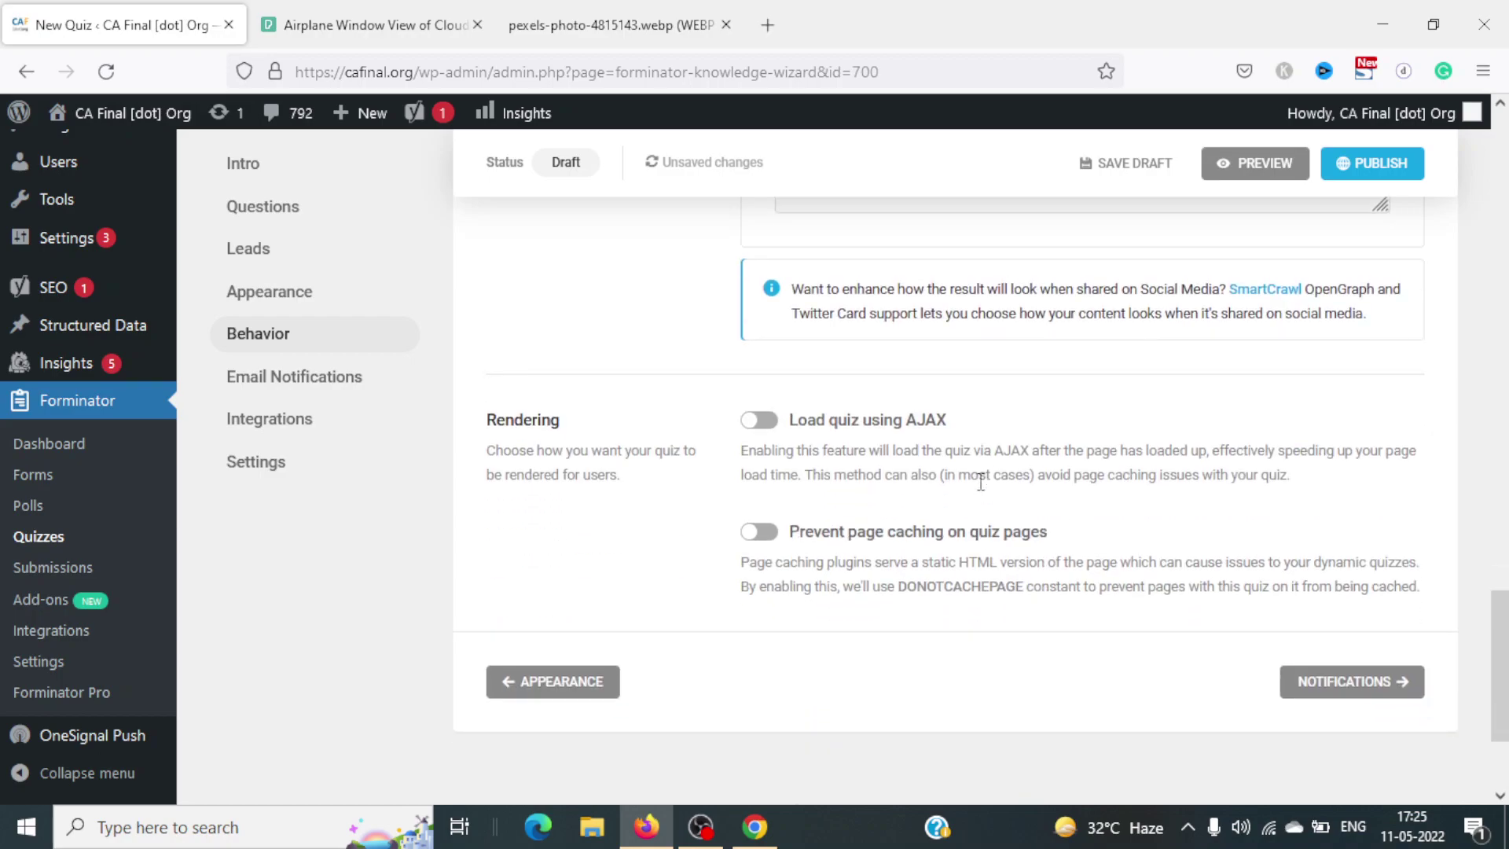
{"action": "scroll", "coordinate": [980, 481], "scroll_direction": "down", "scroll_amount": 1}
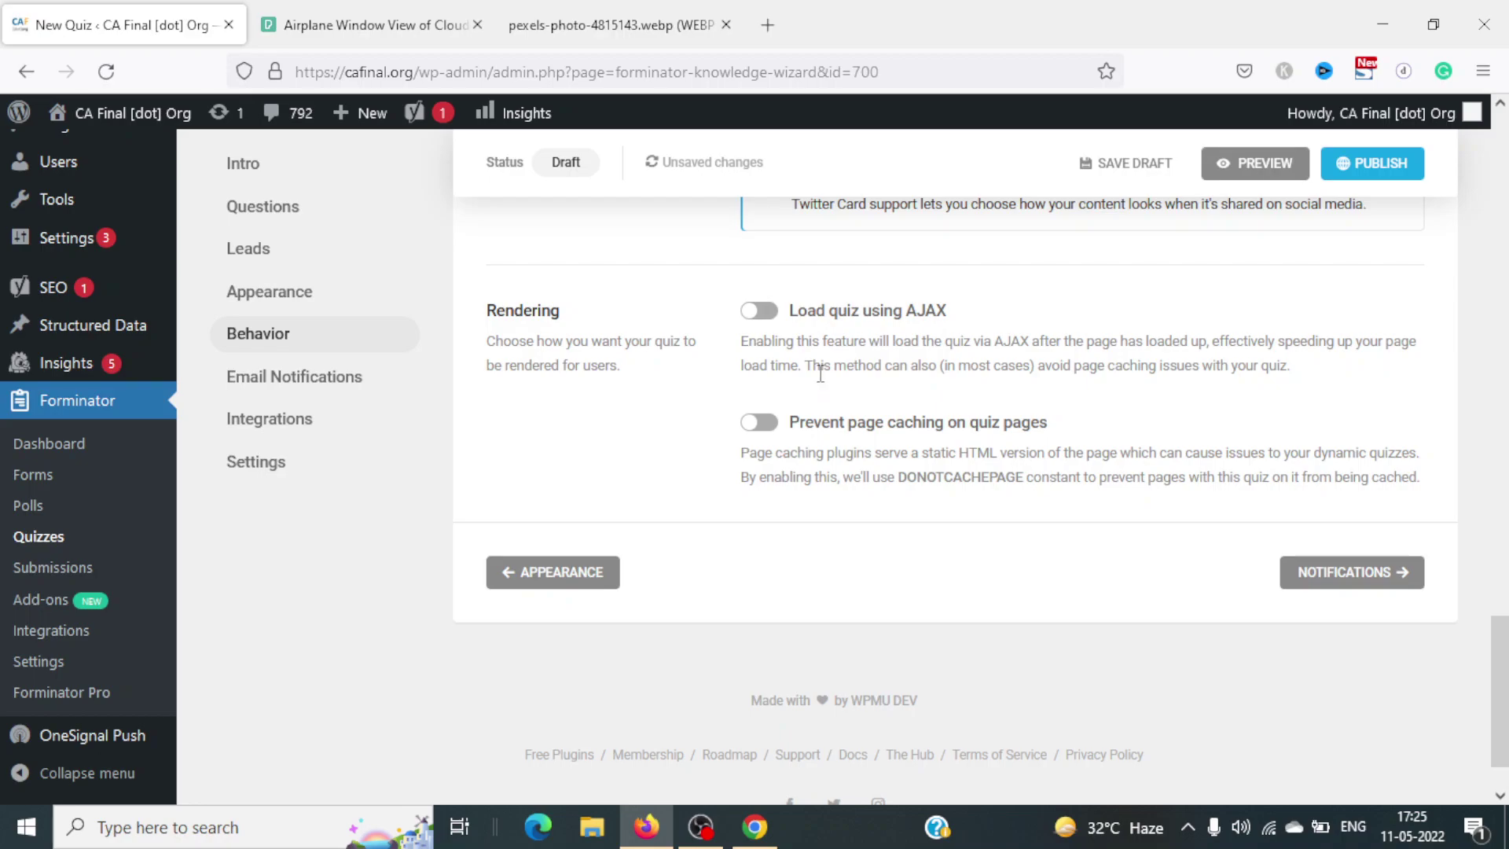
{"action": "left_click", "coordinate": [1310, 573]}
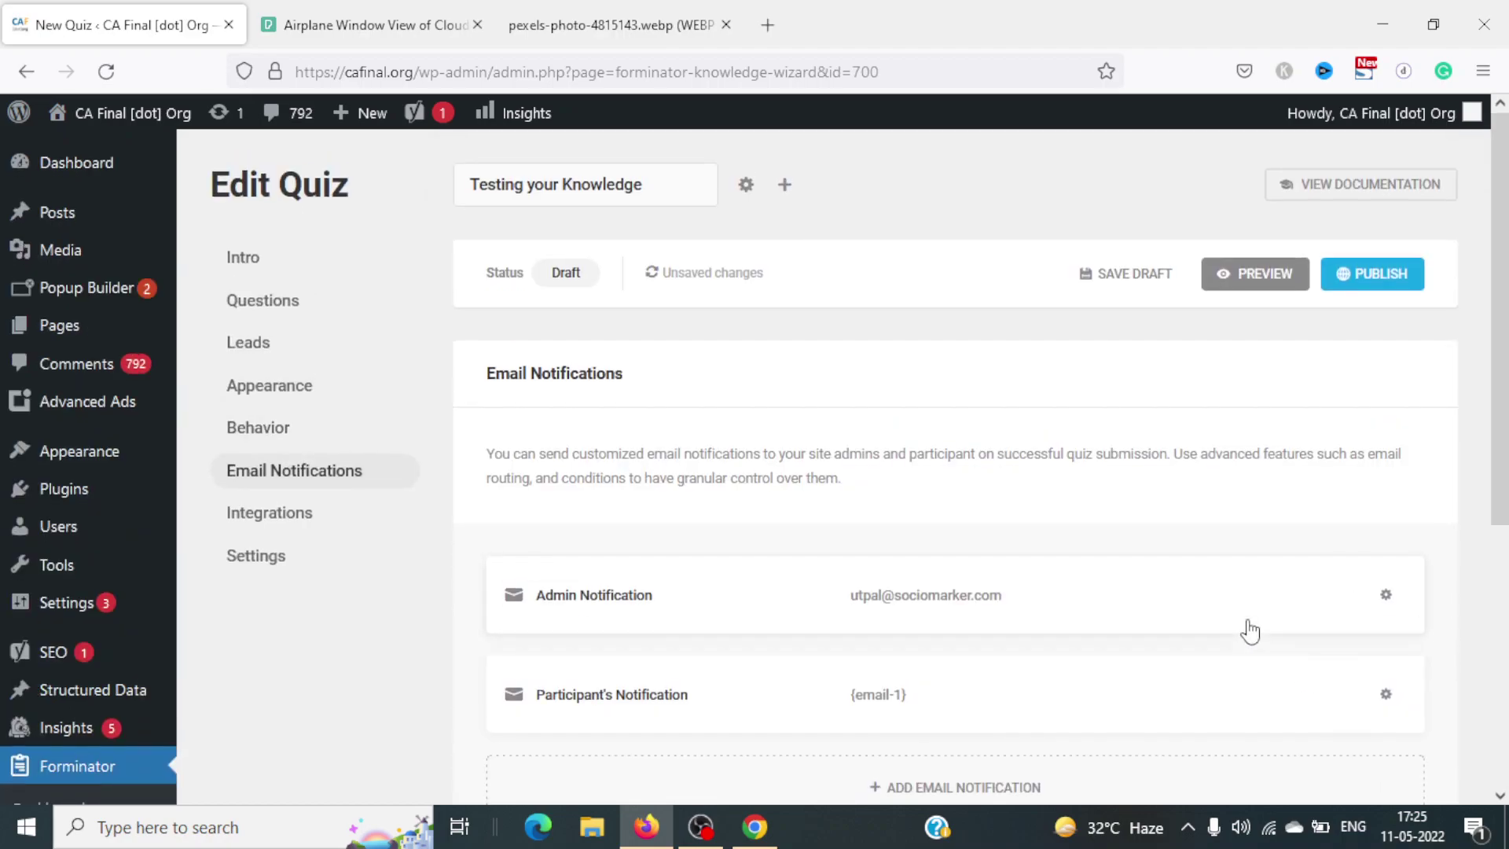
Step: On the Email Notifications step, start a new notification with + Add Email Notification
{"action": "scroll", "coordinate": [1250, 627], "scroll_direction": "down", "scroll_amount": 3}
{"action": "scroll", "coordinate": [1251, 629], "scroll_direction": "down", "scroll_amount": 3}
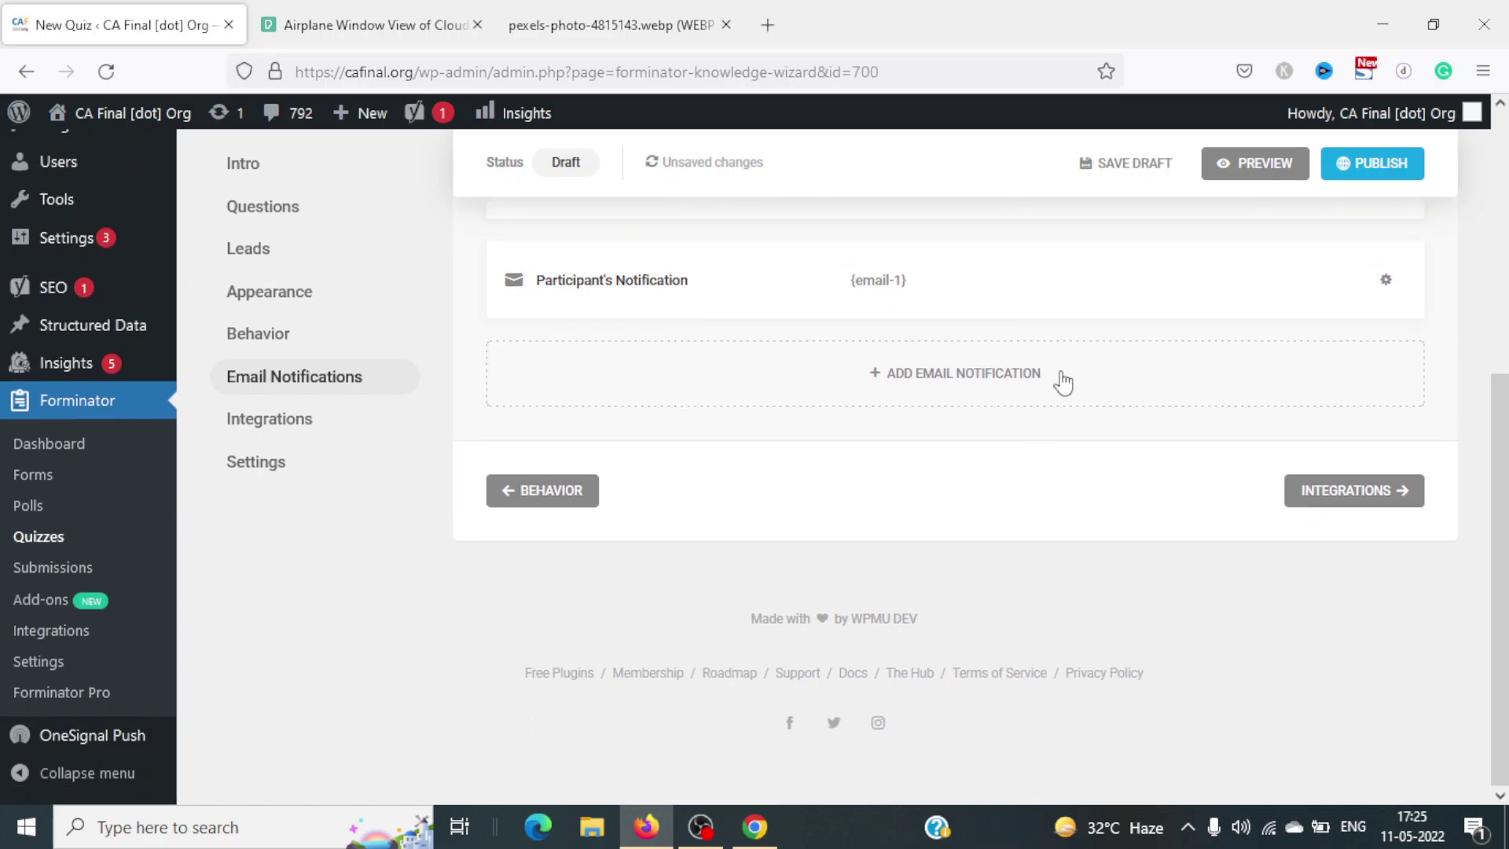
{"action": "scroll", "coordinate": [1062, 383], "scroll_direction": "up", "scroll_amount": 1}
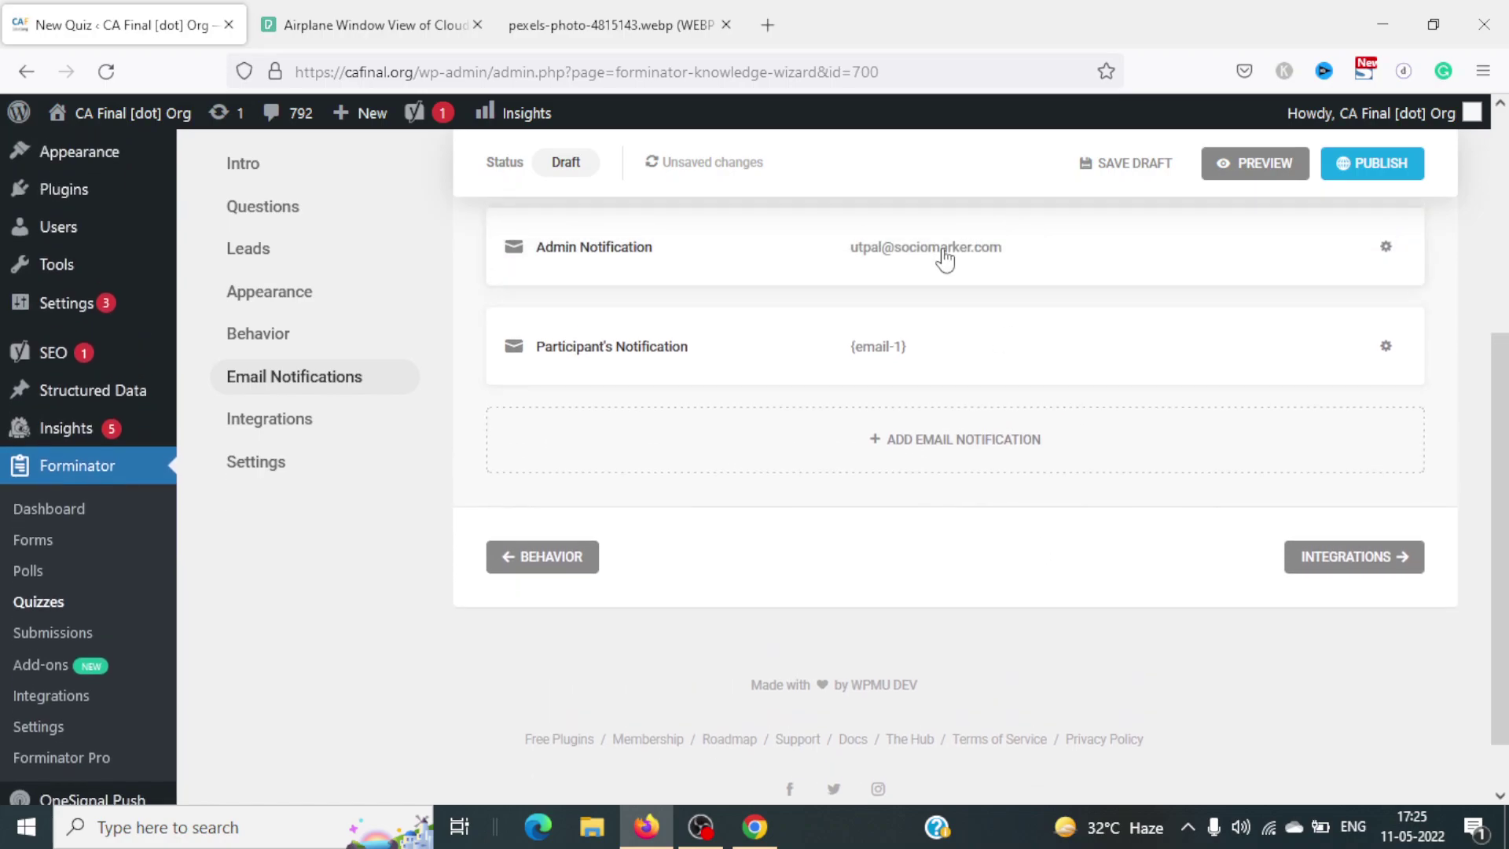
{"action": "scroll", "coordinate": [882, 320], "scroll_direction": "down", "scroll_amount": 1}
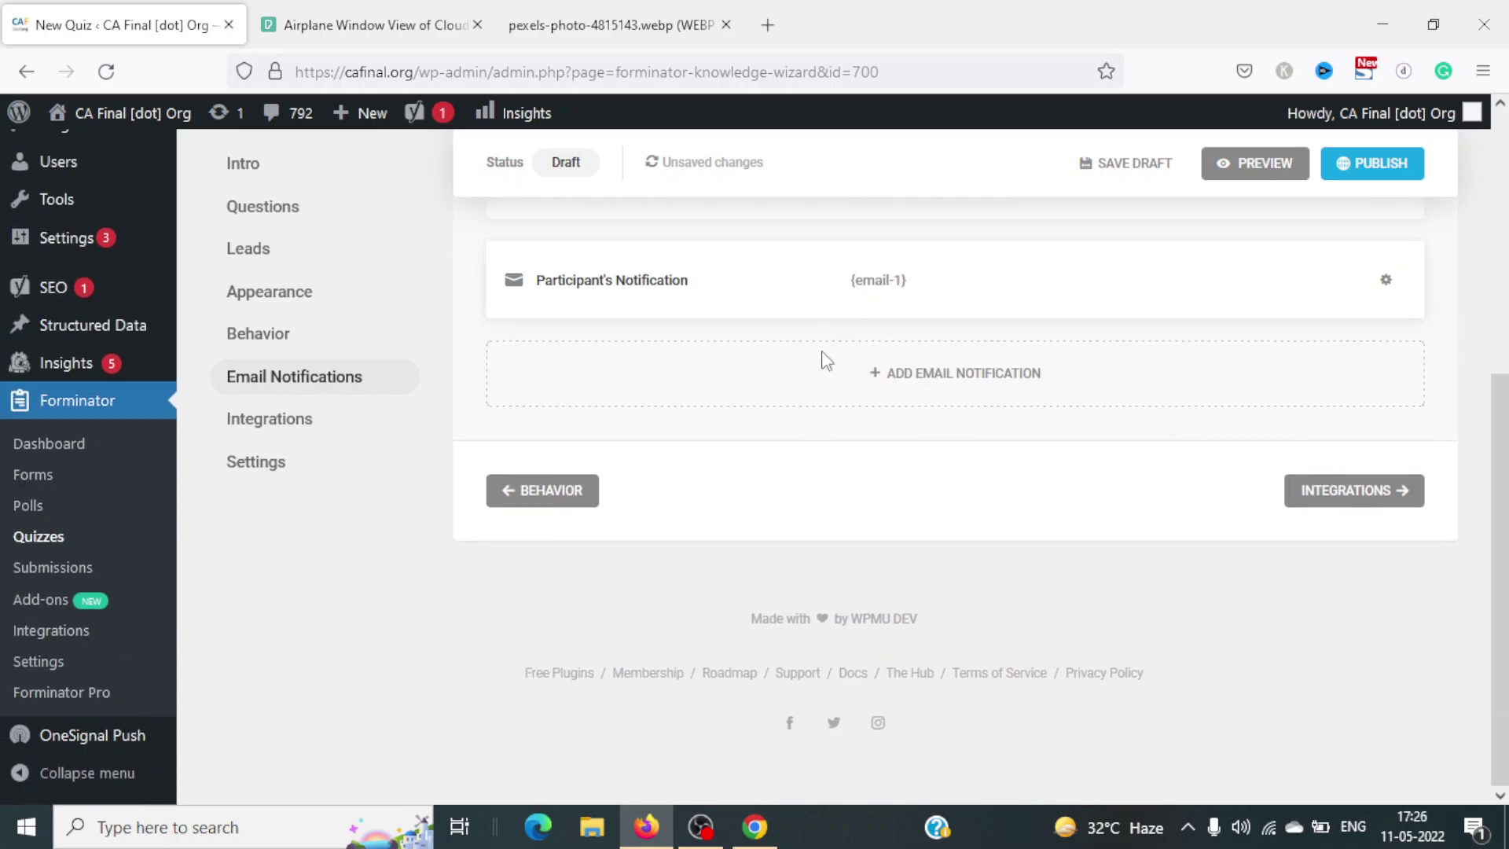
{"action": "left_click", "coordinate": [871, 398]}
Step: Review the notification's Recipients and Advanced sender settings, ending on its empty Conditions section
{"action": "scroll", "coordinate": [755, 527], "scroll_direction": "down", "scroll_amount": 2}
{"action": "scroll", "coordinate": [755, 527], "scroll_direction": "up", "scroll_amount": 2}
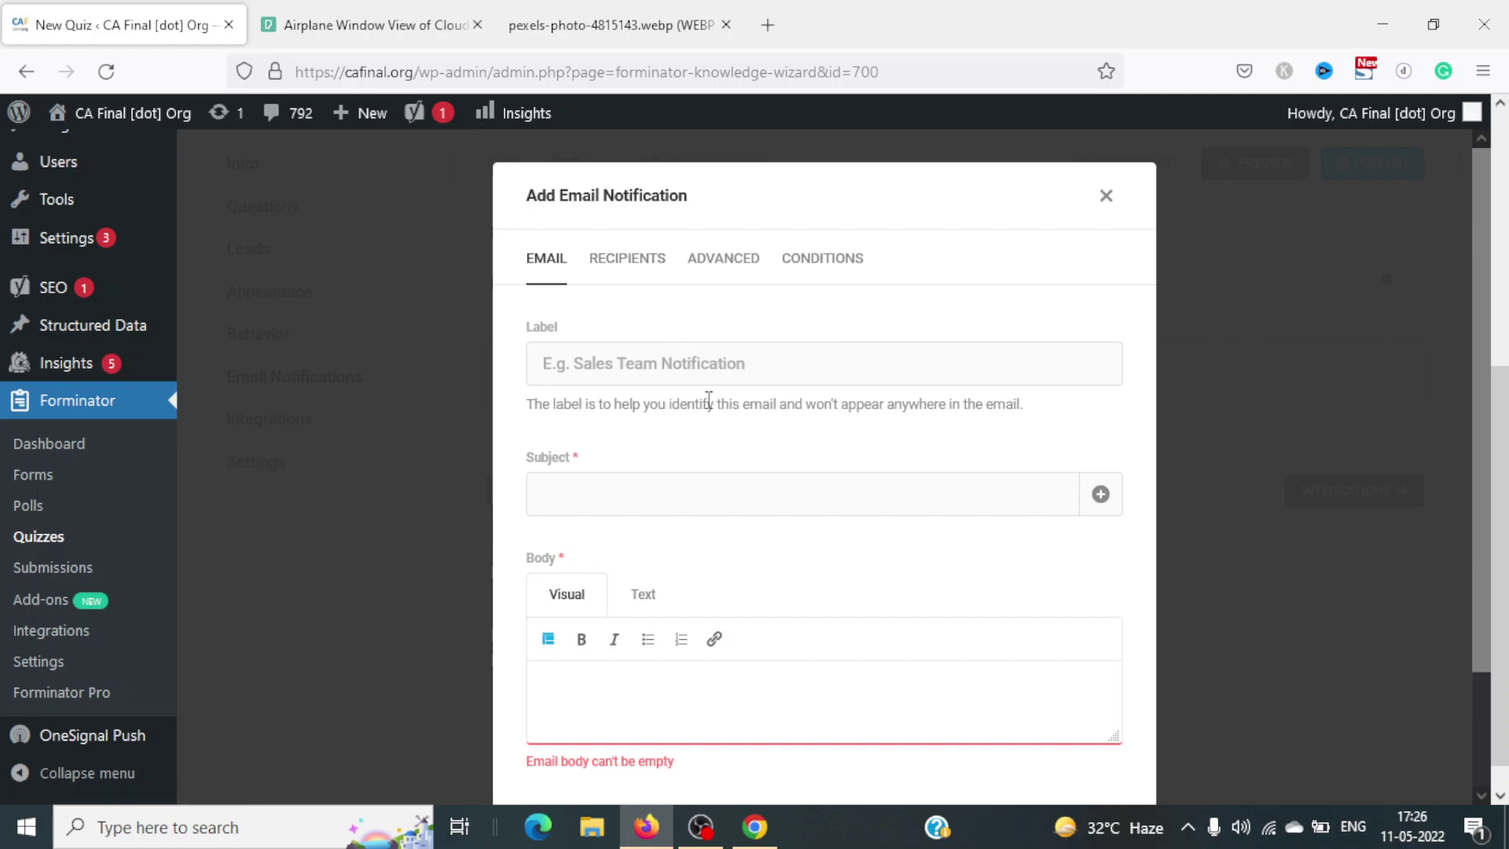
{"action": "scroll", "coordinate": [807, 346], "scroll_direction": "down", "scroll_amount": 2}
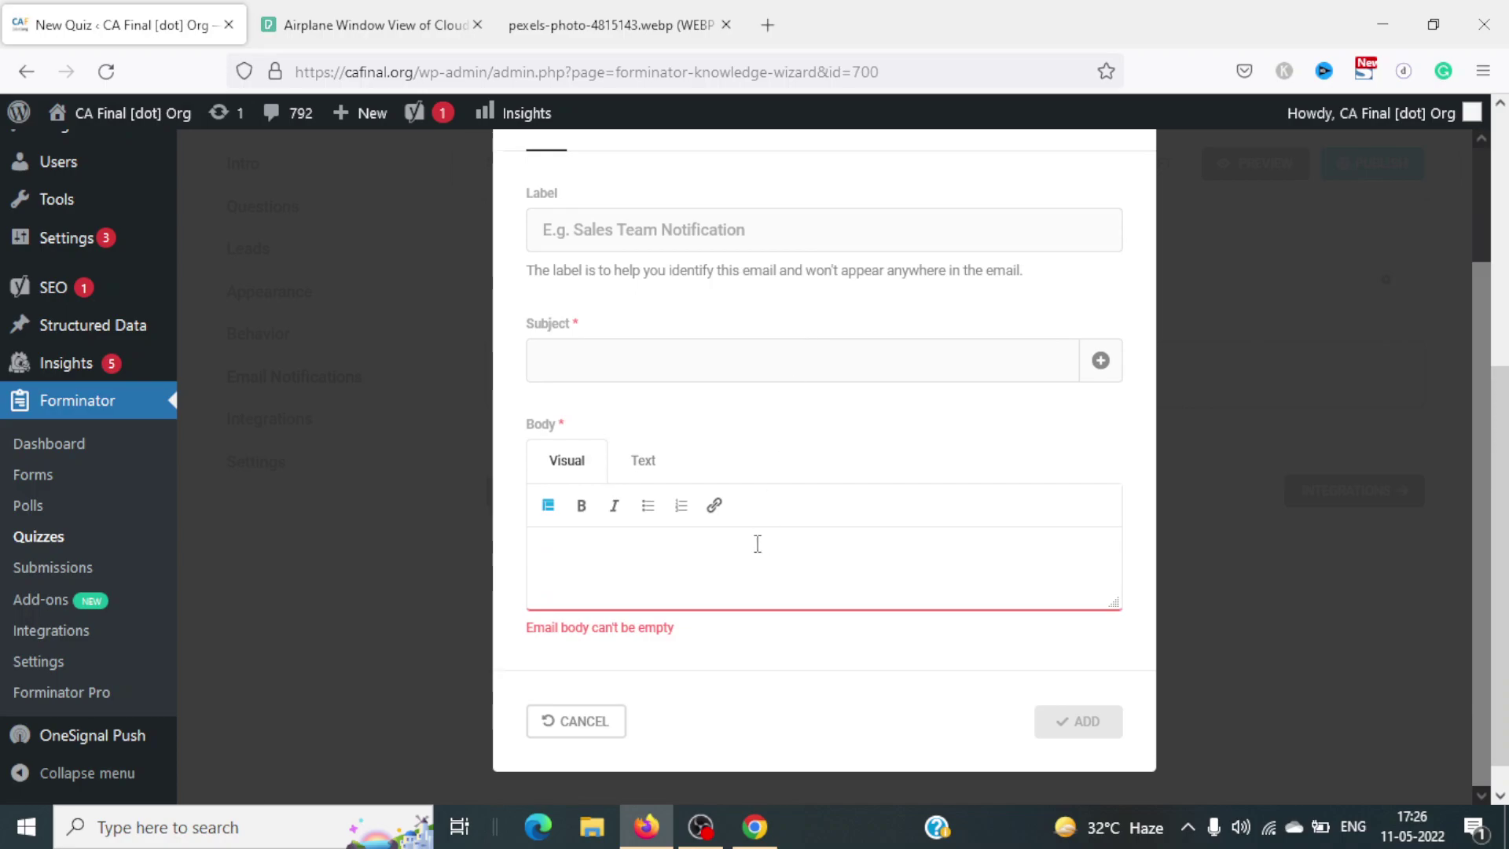
{"action": "scroll", "coordinate": [759, 550], "scroll_direction": "up", "scroll_amount": 2}
{"action": "left_click", "coordinate": [638, 282]}
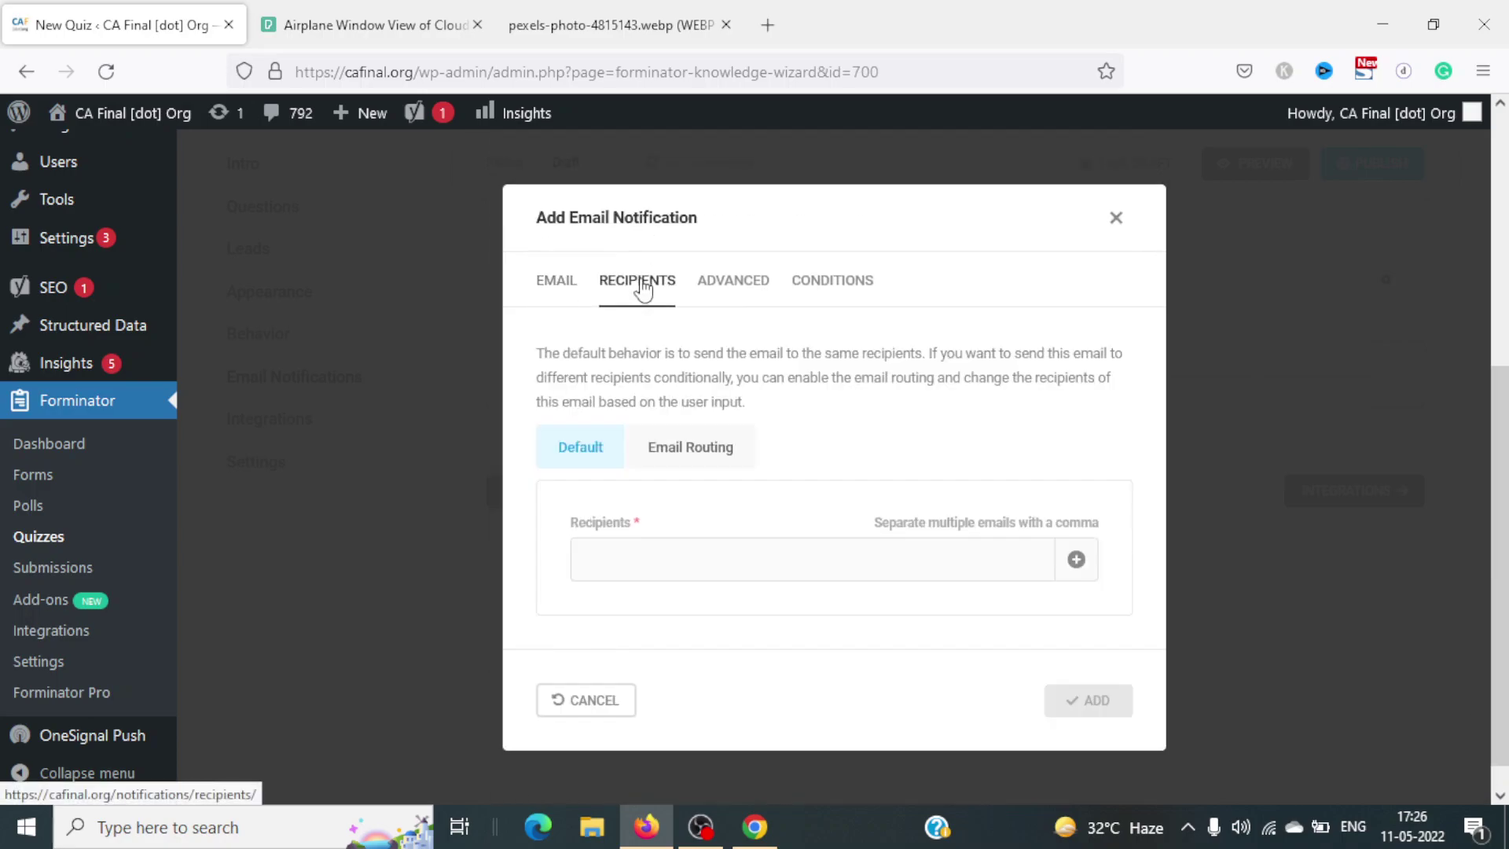
{"action": "left_click", "coordinate": [550, 290]}
{"action": "left_click", "coordinate": [634, 284]}
{"action": "left_click", "coordinate": [747, 280]}
{"action": "scroll", "coordinate": [882, 542], "scroll_direction": "down", "scroll_amount": 2}
{"action": "scroll", "coordinate": [883, 542], "scroll_direction": "up", "scroll_amount": 2}
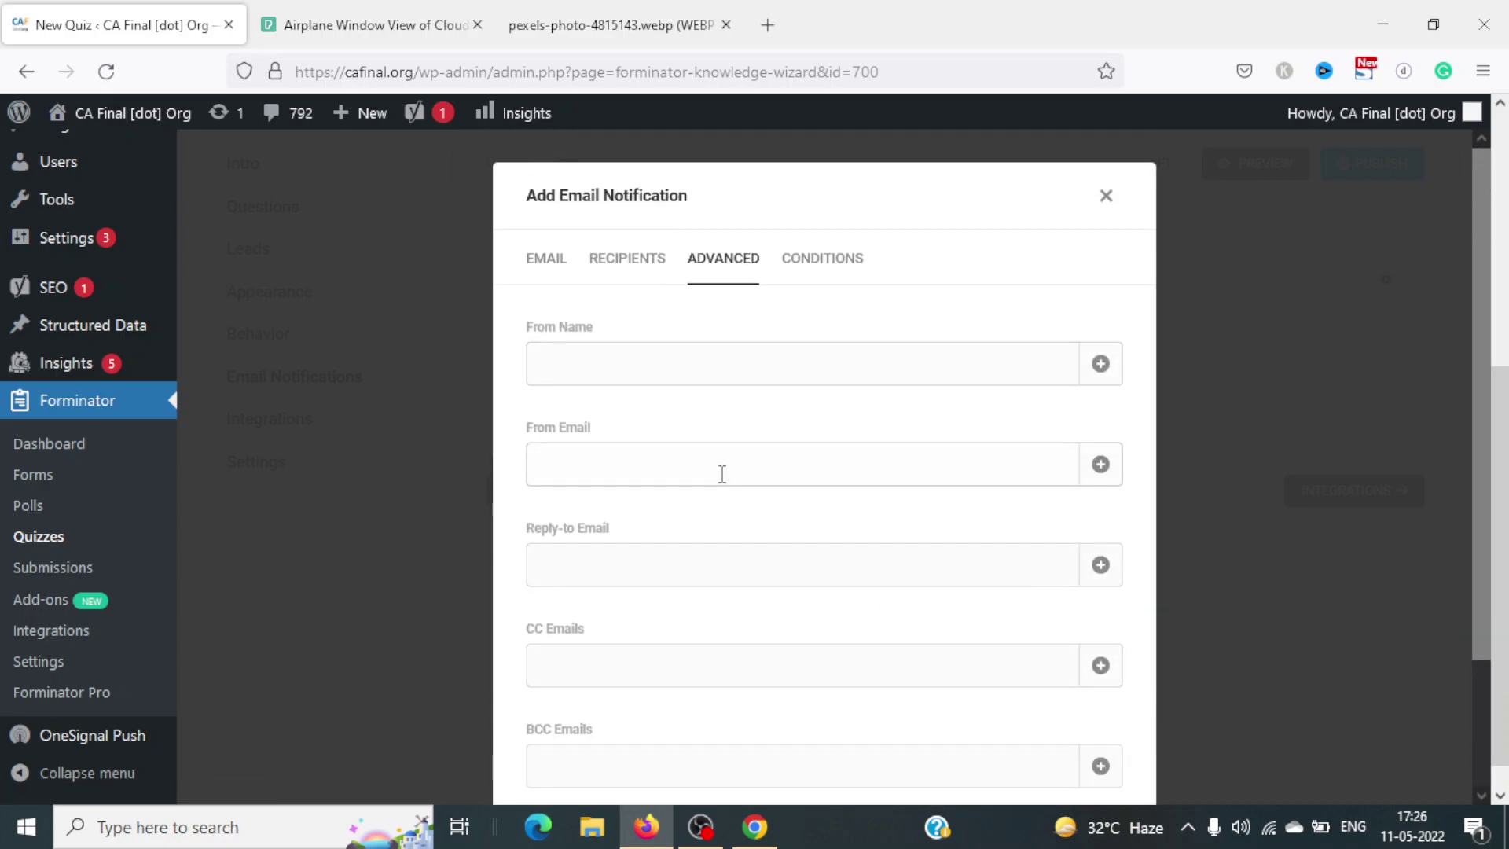
{"action": "left_click", "coordinate": [807, 269]}
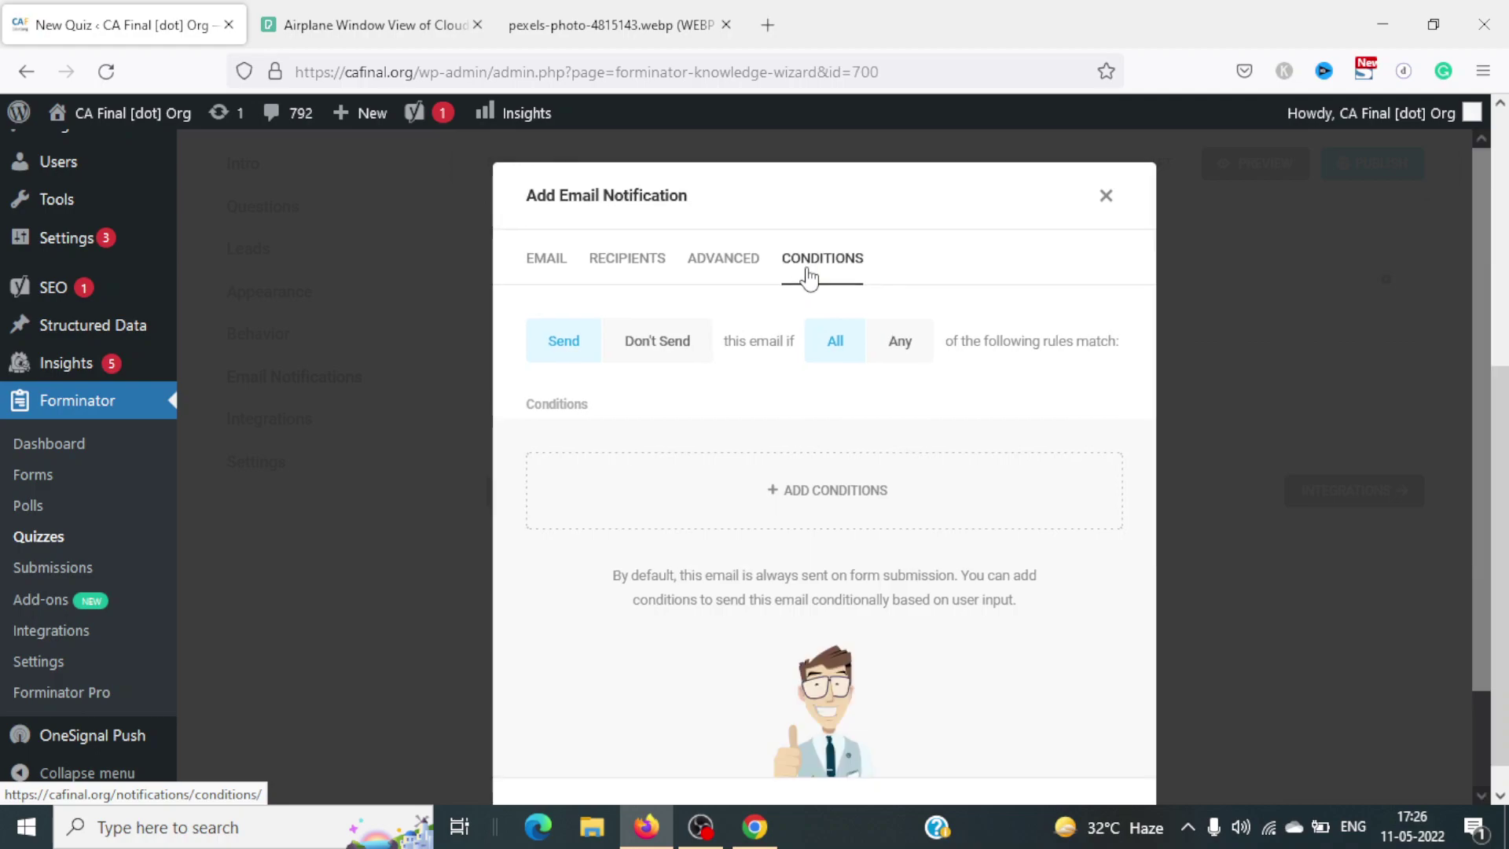
{"action": "left_click", "coordinate": [817, 491]}
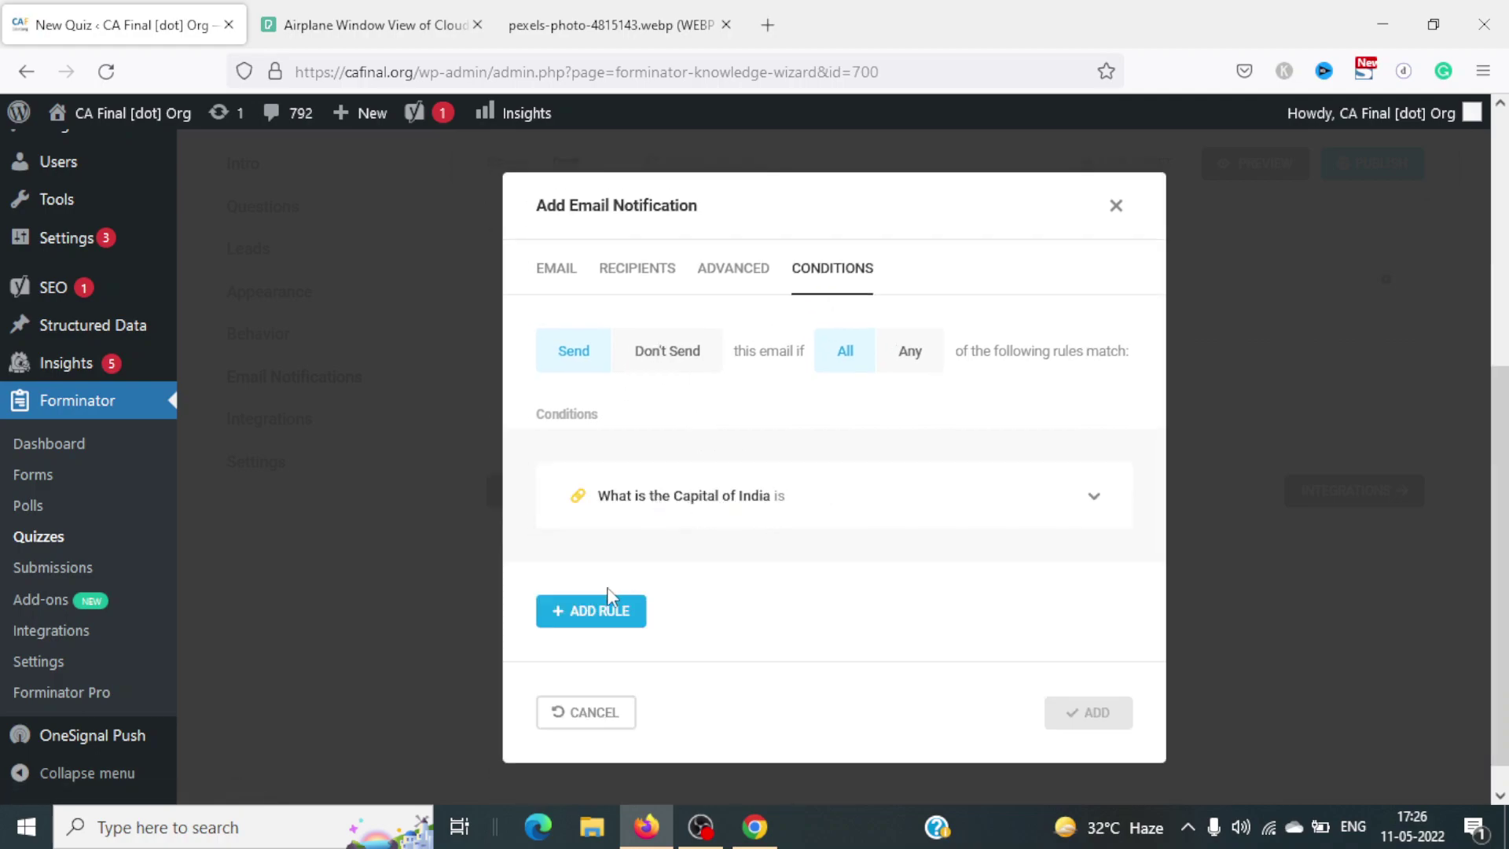
{"action": "left_click", "coordinate": [605, 611]}
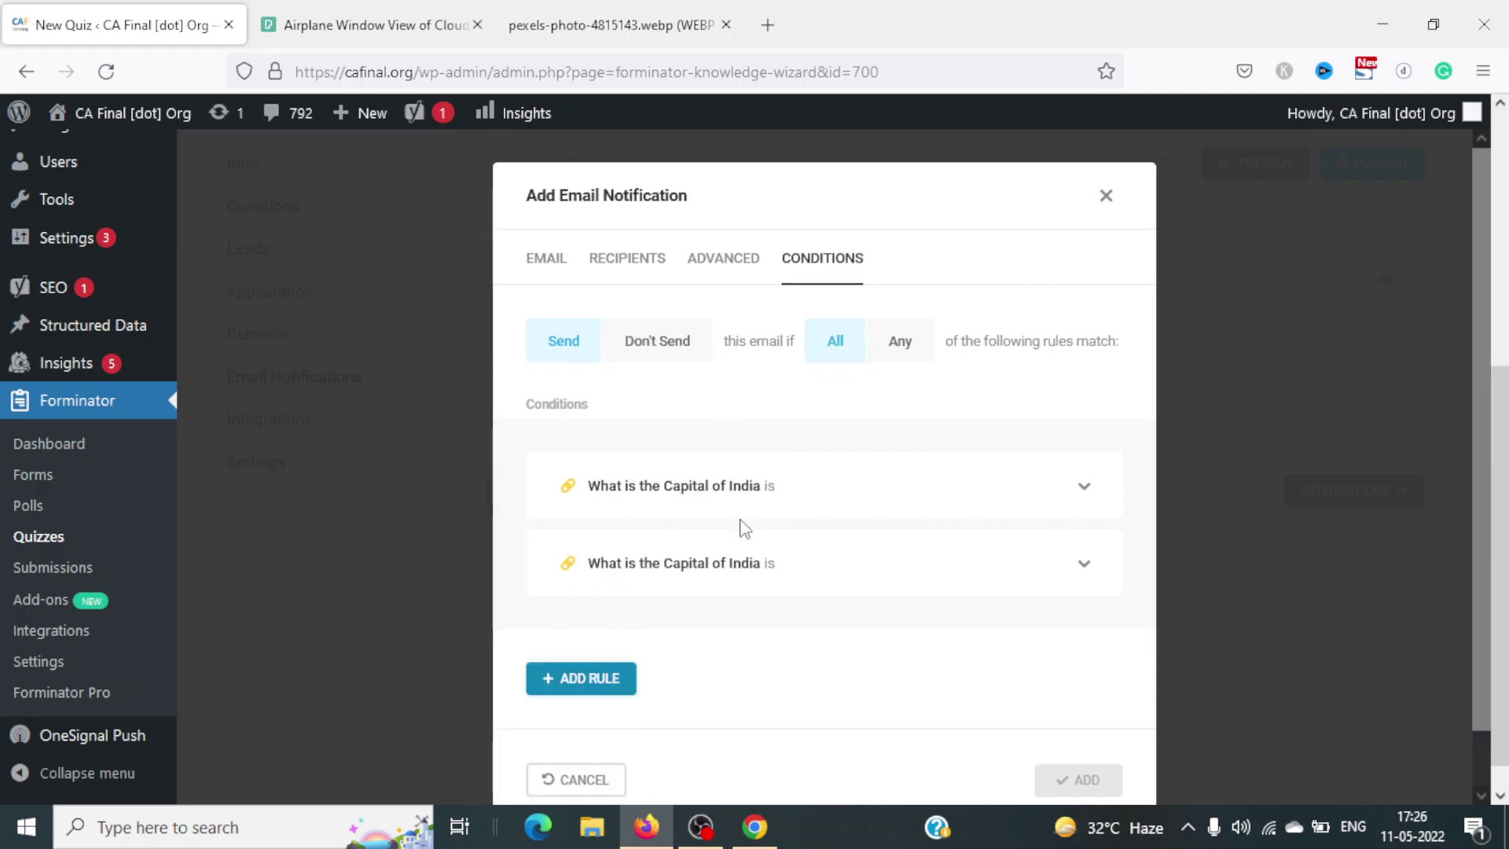
{"action": "left_click", "coordinate": [799, 478]}
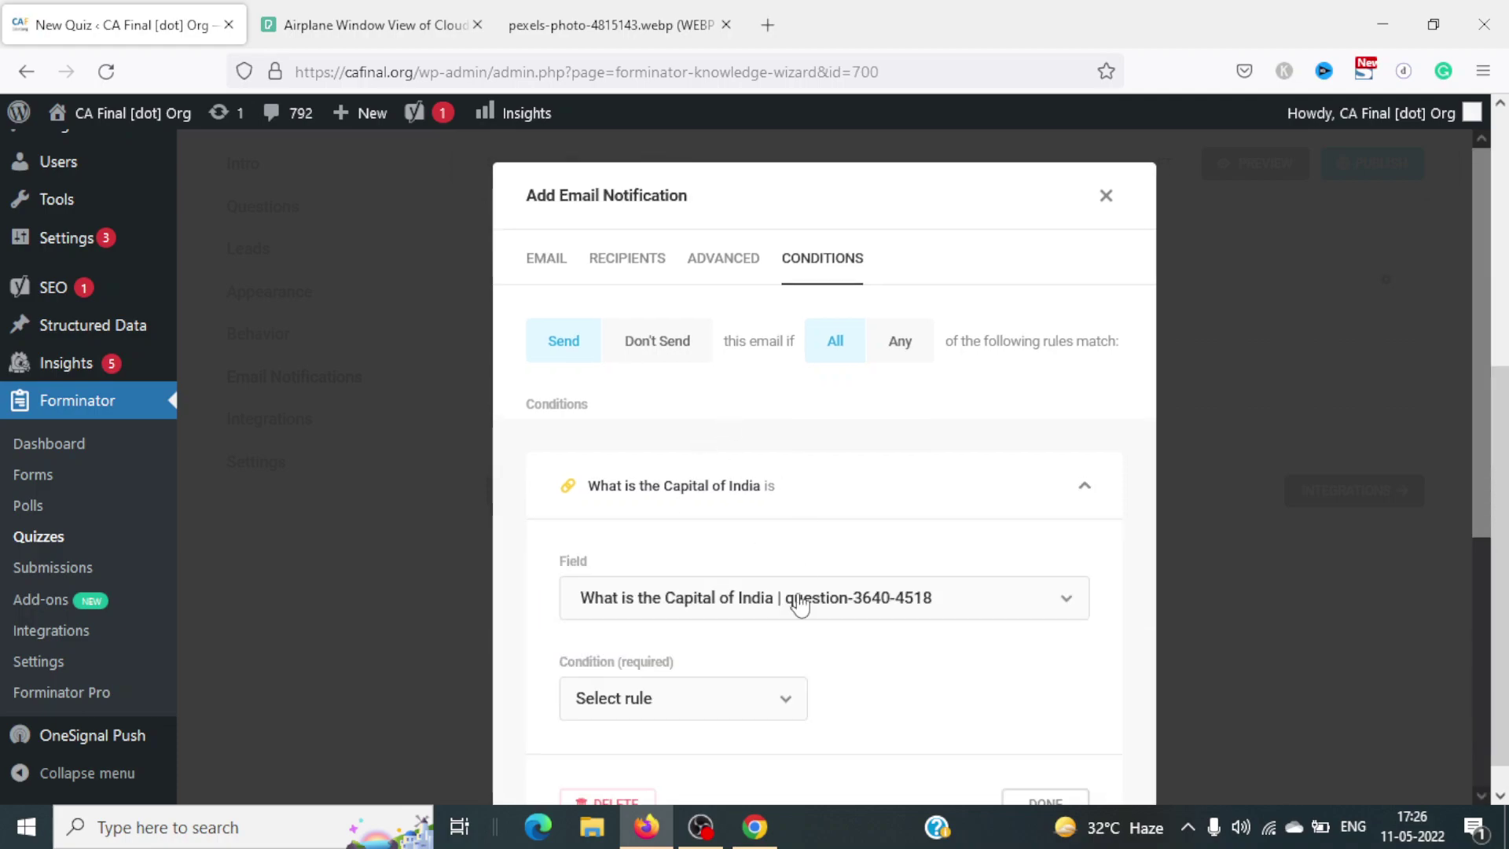
{"action": "scroll", "coordinate": [795, 600], "scroll_direction": "down", "scroll_amount": 2}
{"action": "left_click", "coordinate": [683, 539]}
{"action": "left_click", "coordinate": [688, 643]}
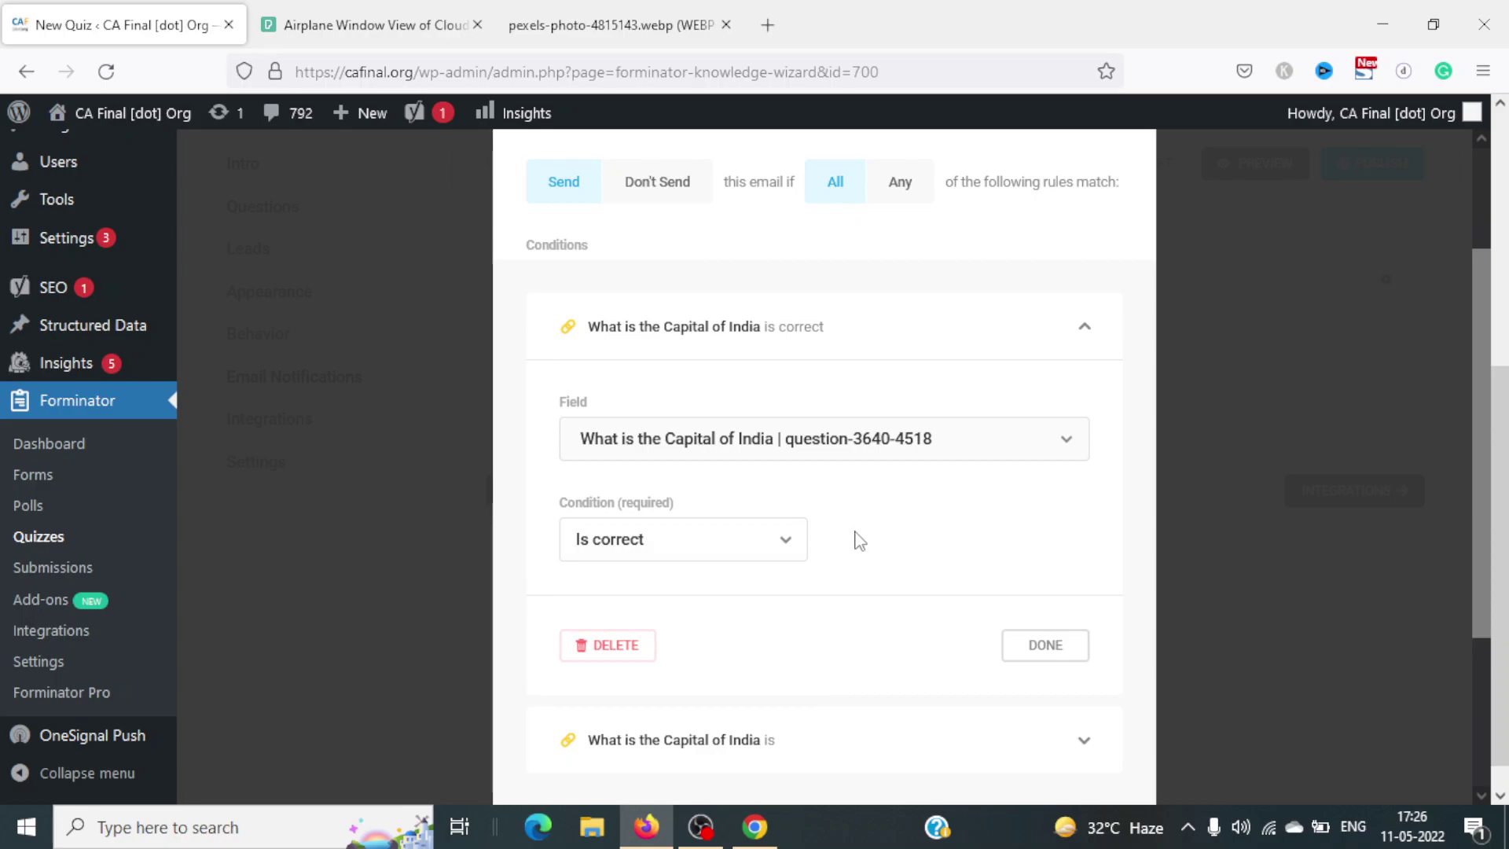
{"action": "scroll", "coordinate": [852, 539], "scroll_direction": "down", "scroll_amount": 3}
{"action": "left_click", "coordinate": [697, 338]}
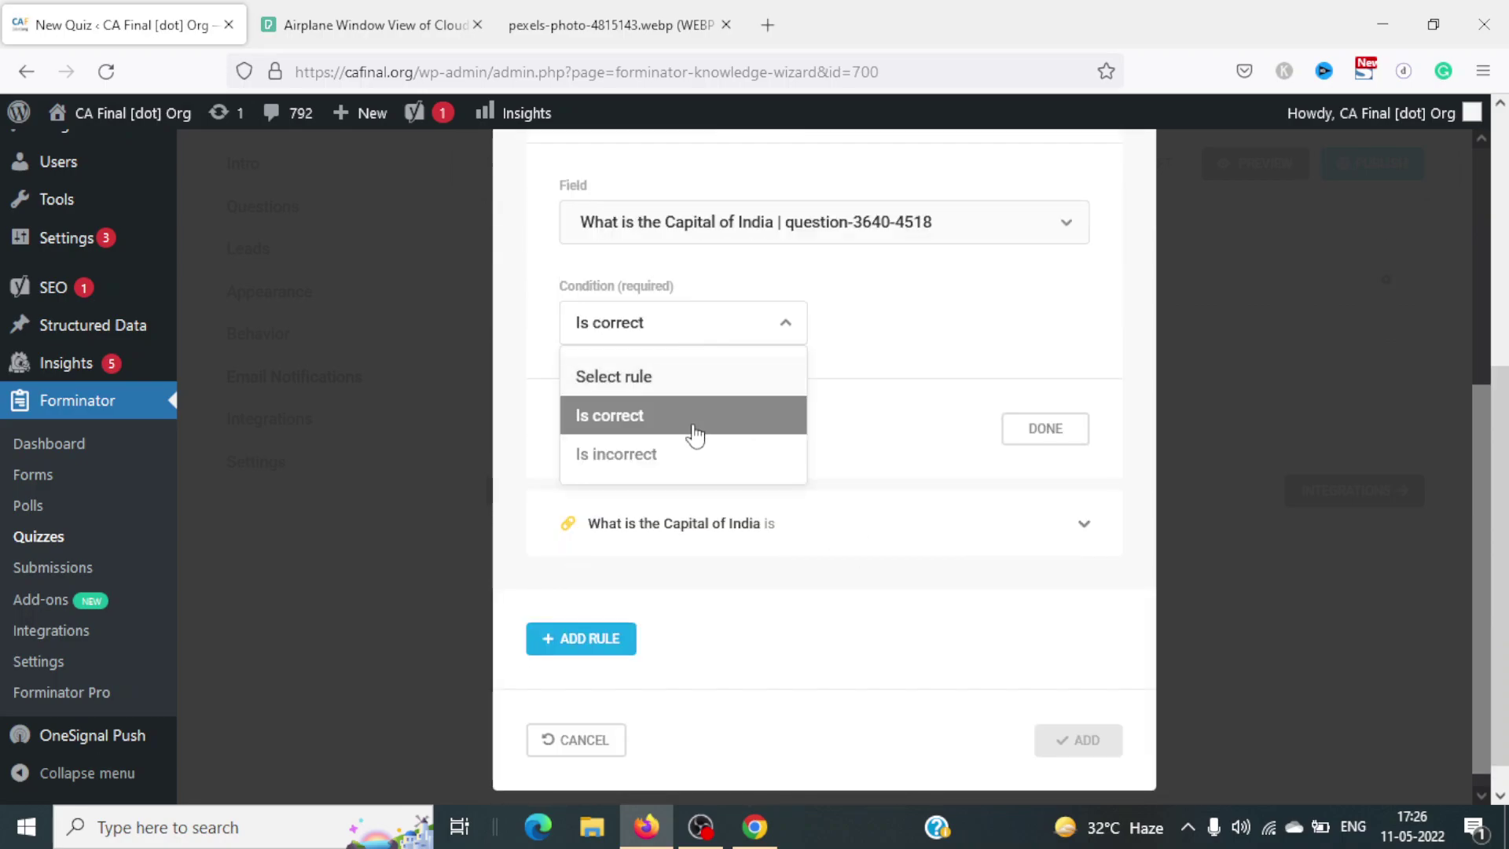
{"action": "left_click", "coordinate": [652, 456]}
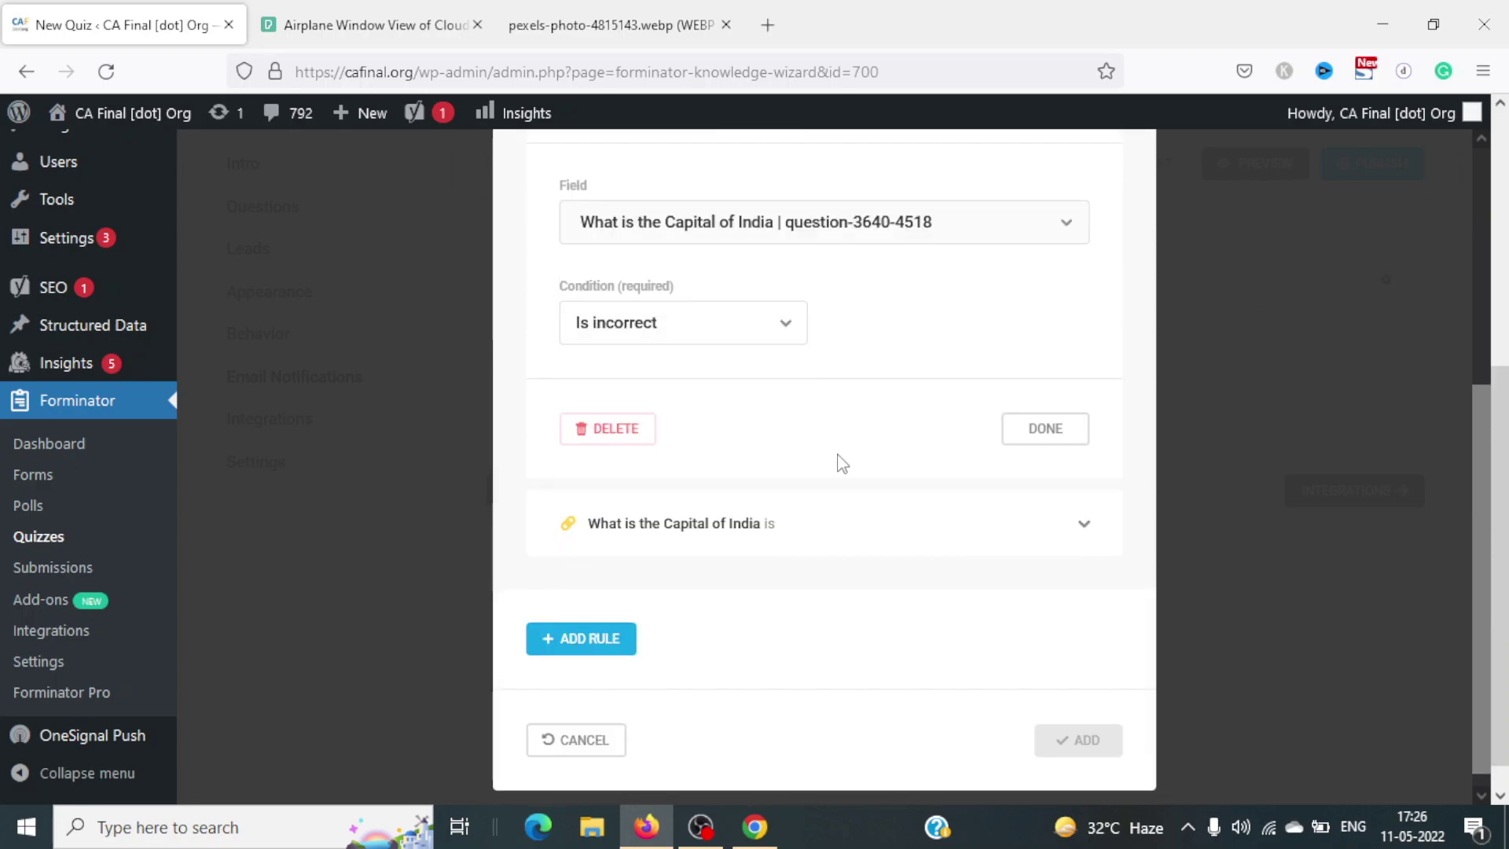
{"action": "left_click", "coordinate": [620, 431]}
{"action": "left_click", "coordinate": [615, 487]}
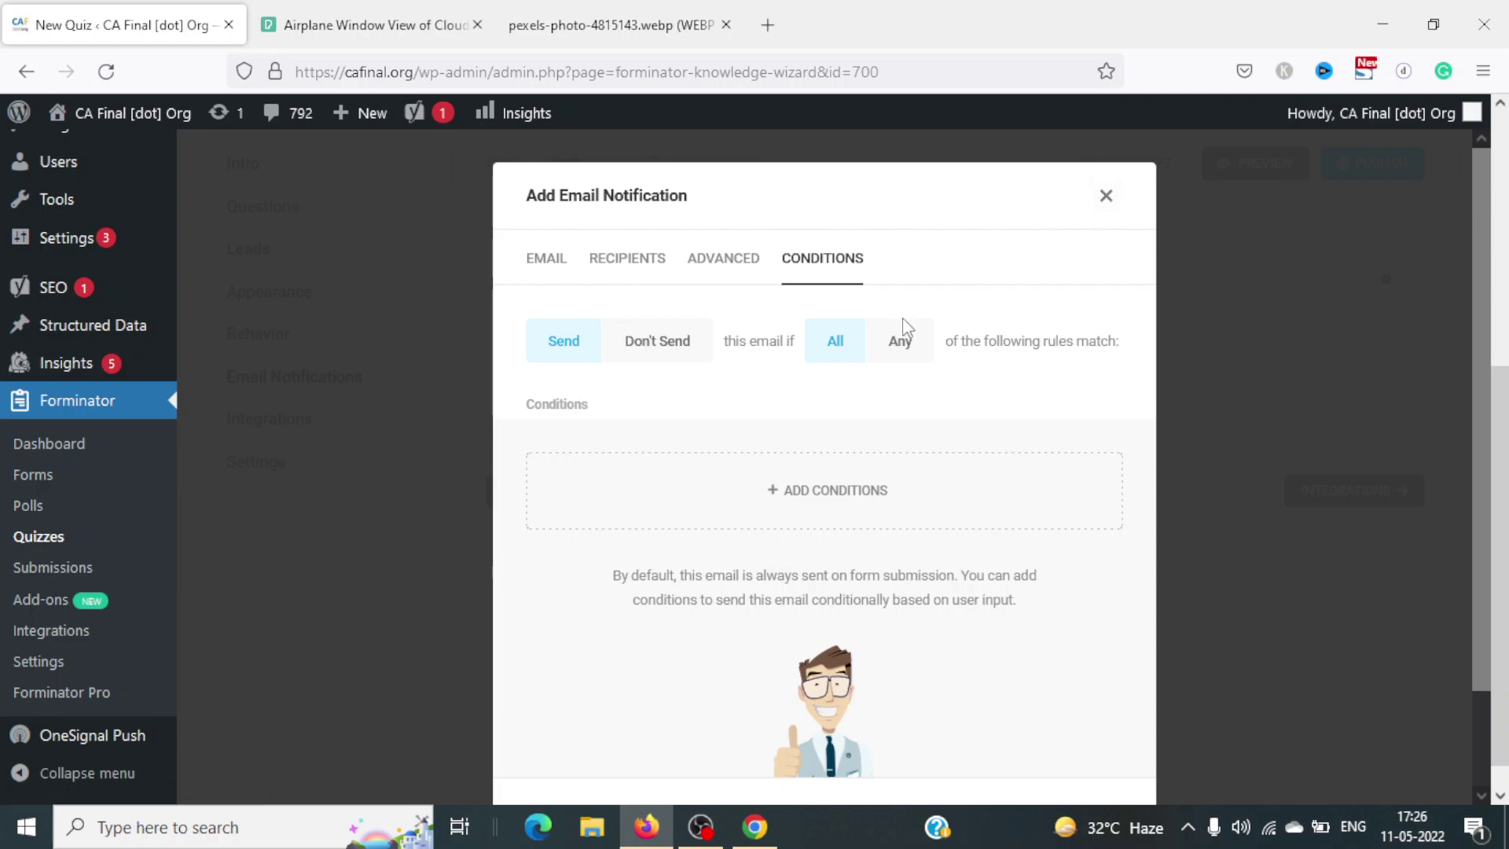
Step: Discard the unsaved notification and open the Integrations page in a new tab
{"action": "left_click", "coordinate": [1107, 197]}
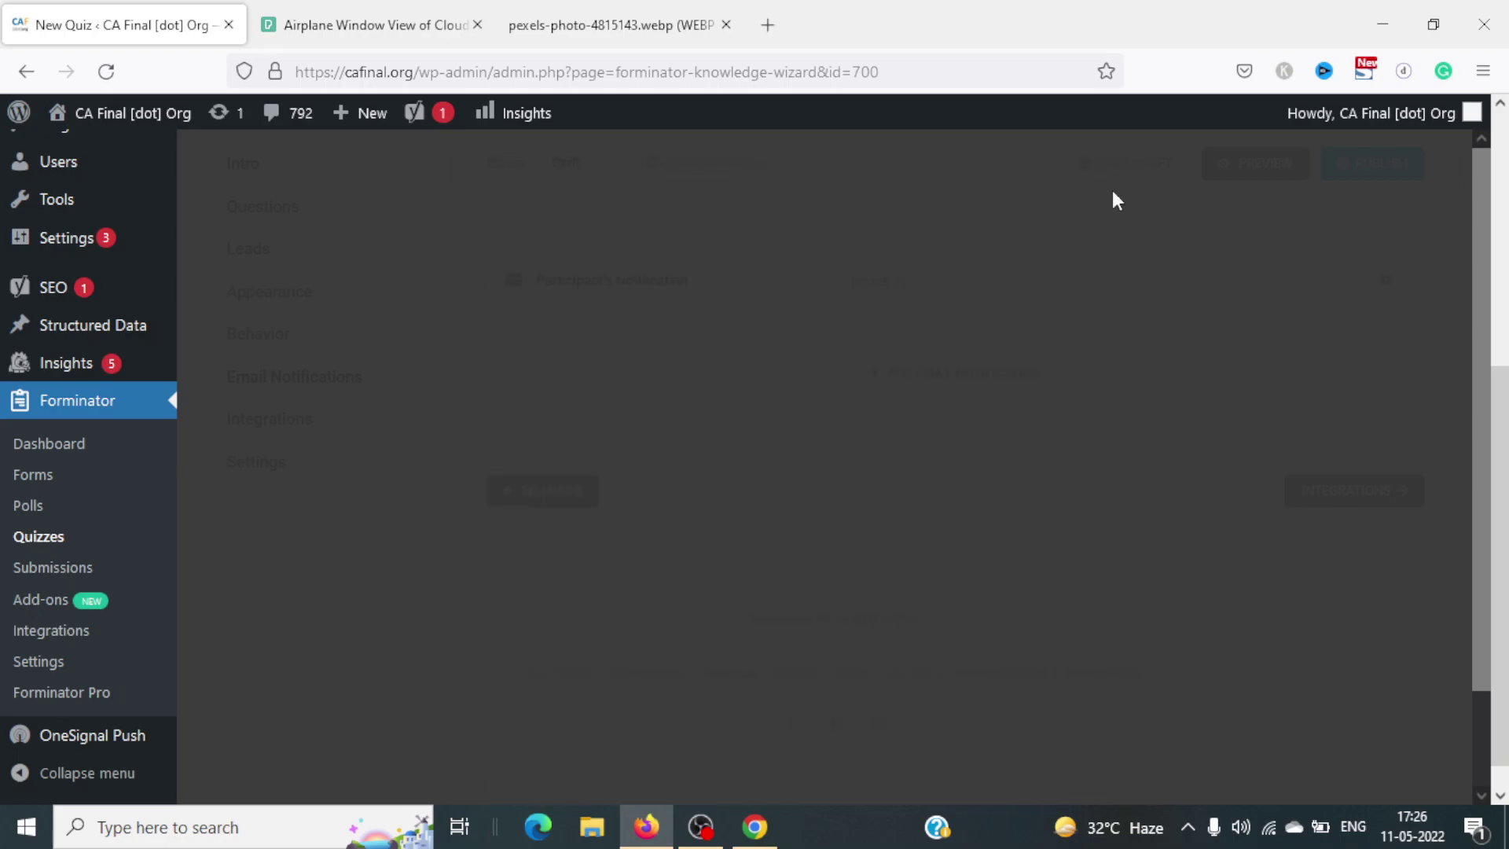
{"action": "left_click", "coordinate": [316, 423]}
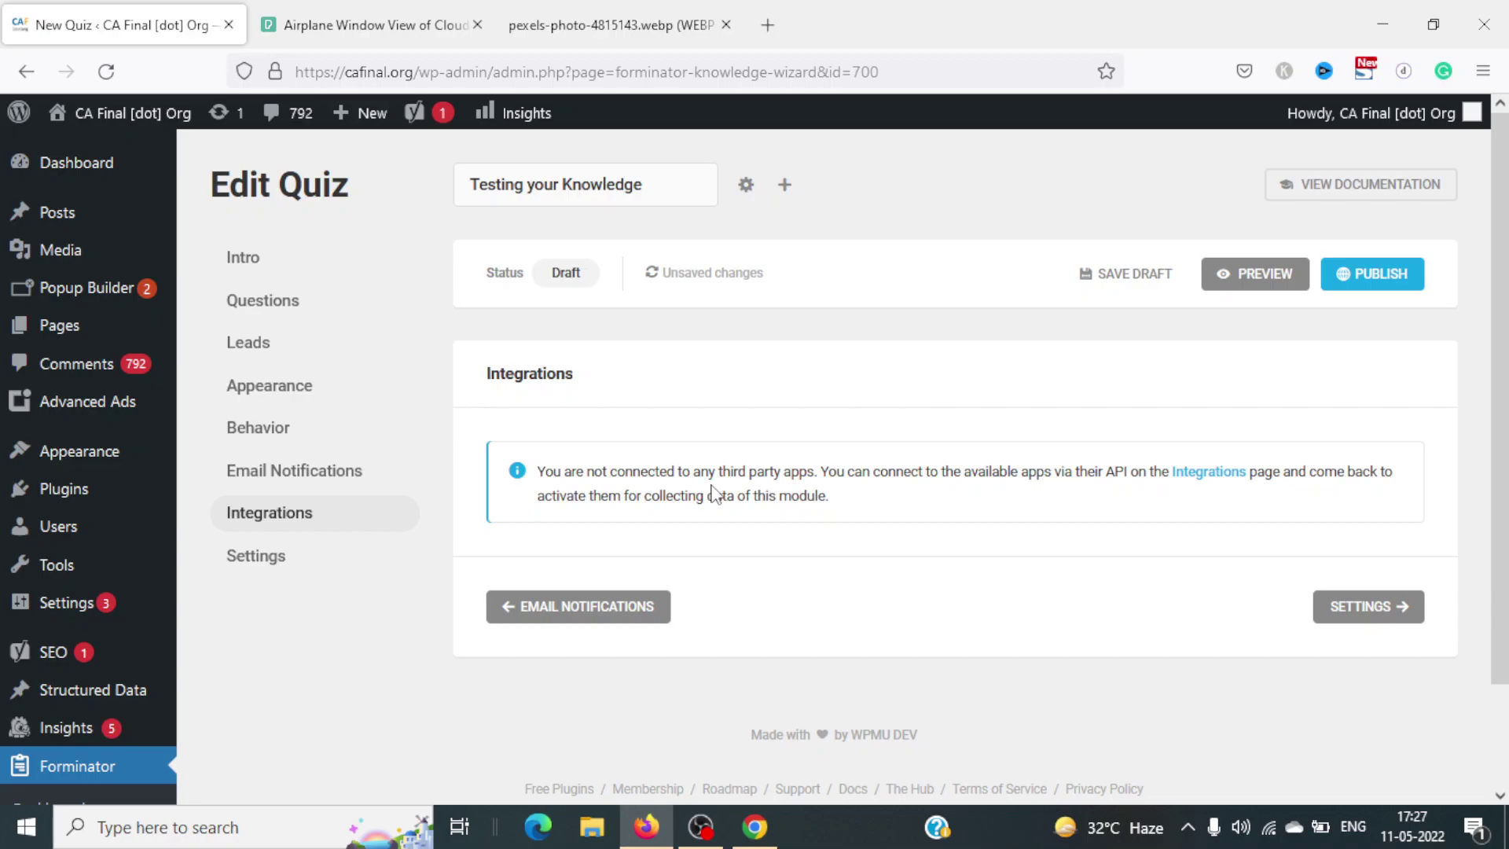
{"action": "scroll", "coordinate": [713, 493], "scroll_direction": "down", "scroll_amount": 2}
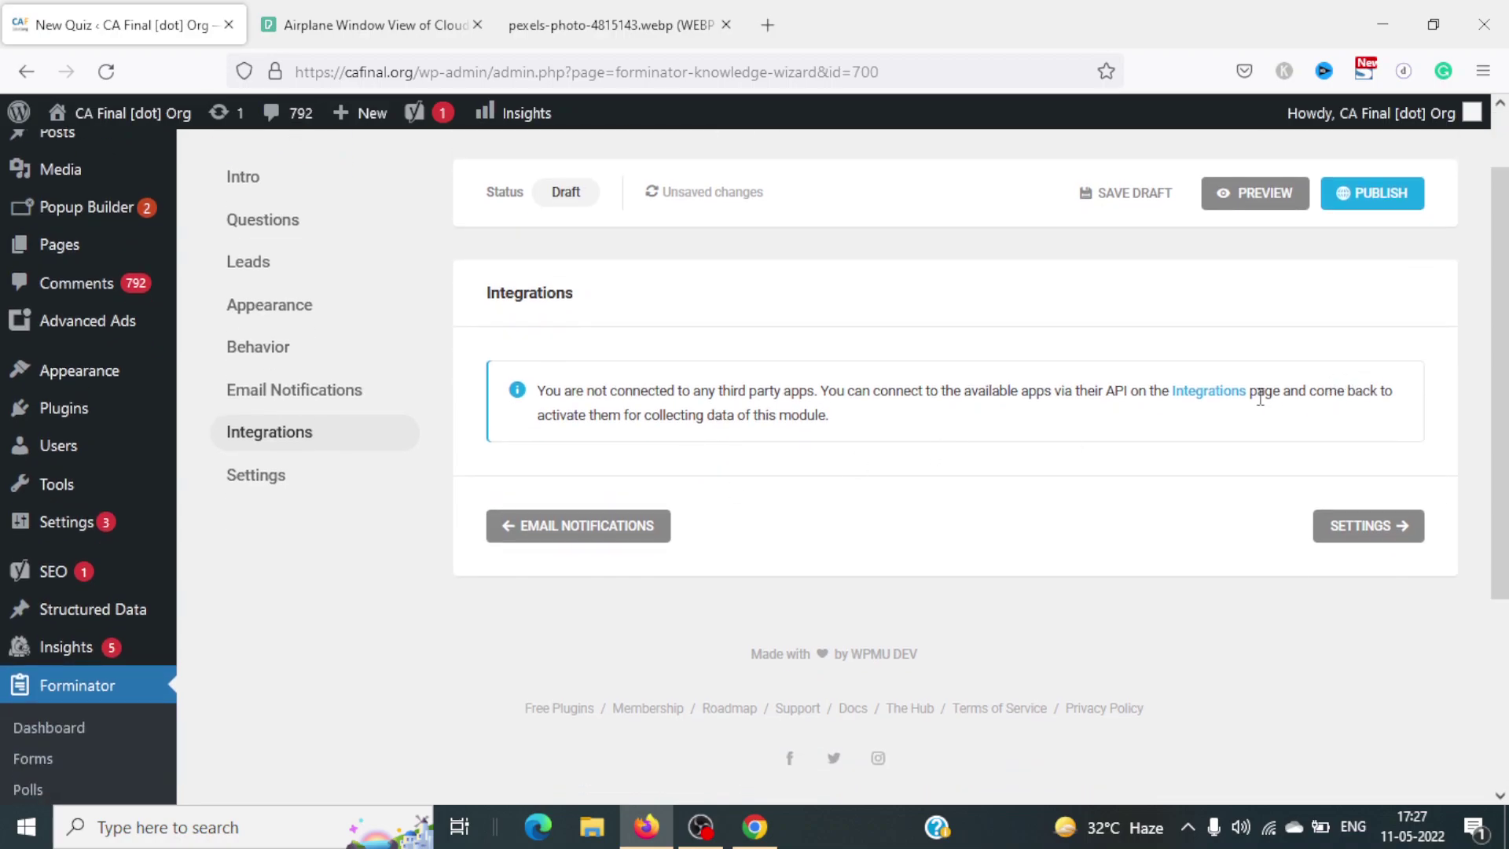
{"action": "right_click", "coordinate": [1226, 393]}
{"action": "left_click", "coordinate": [1231, 416]}
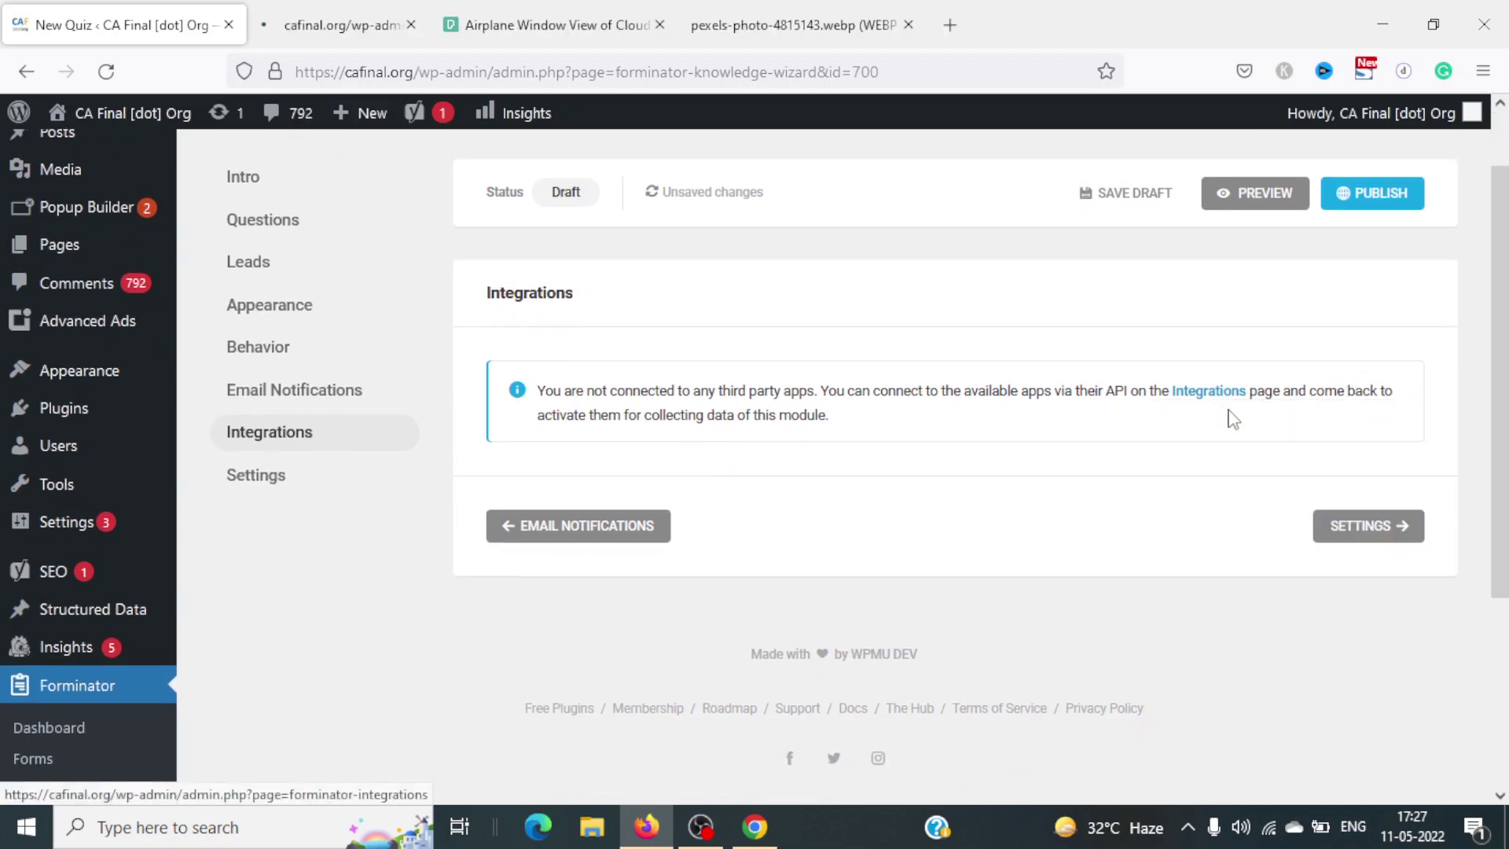
{"action": "left_click", "coordinate": [407, 11]}
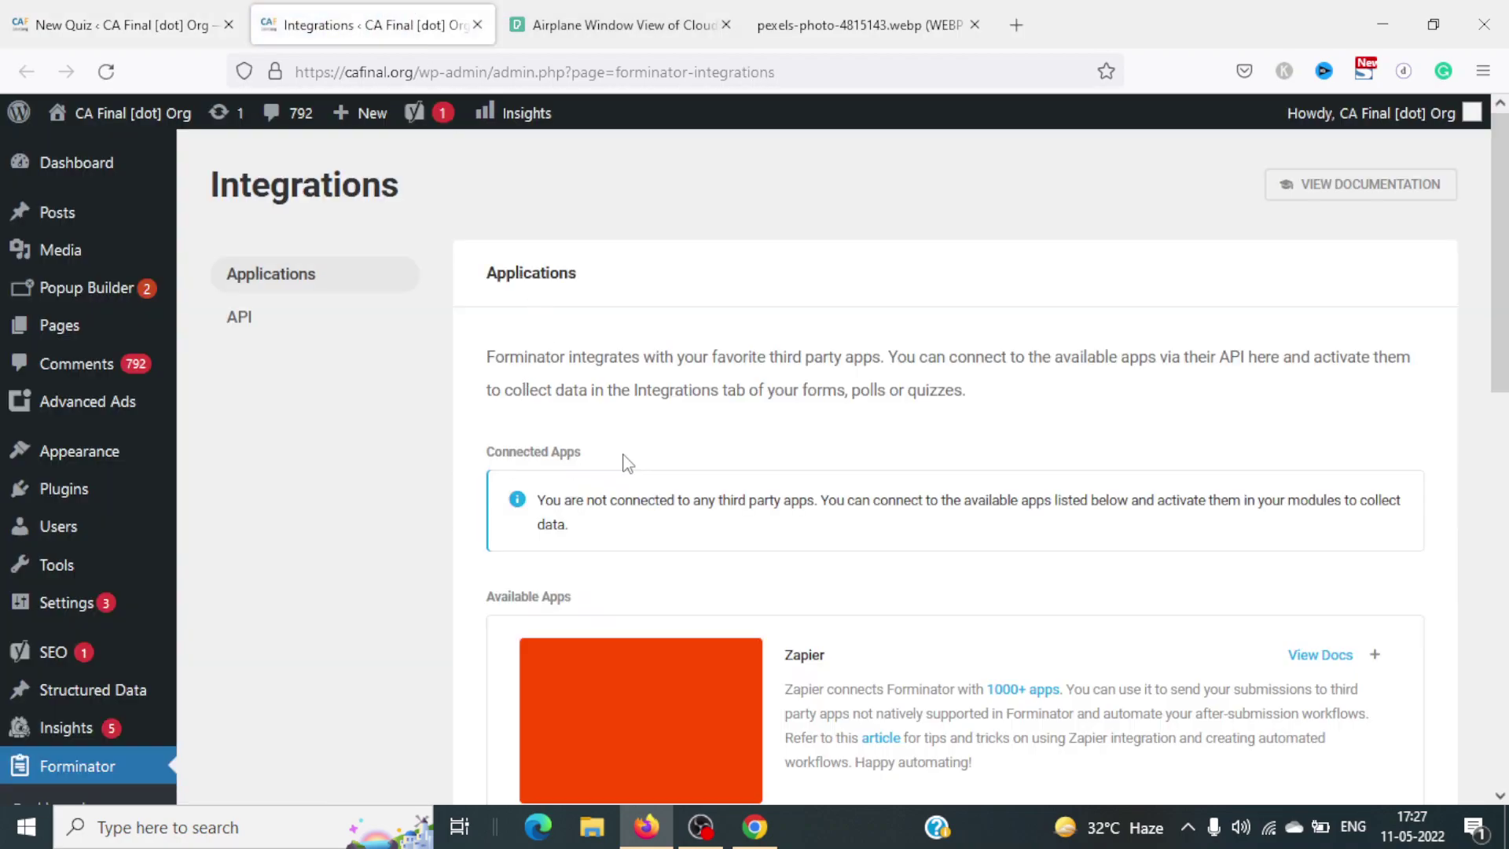
Step: Browse the available integrations, starting Google Sheets setup and closing it without connecting
{"action": "scroll", "coordinate": [626, 462], "scroll_direction": "down", "scroll_amount": 4}
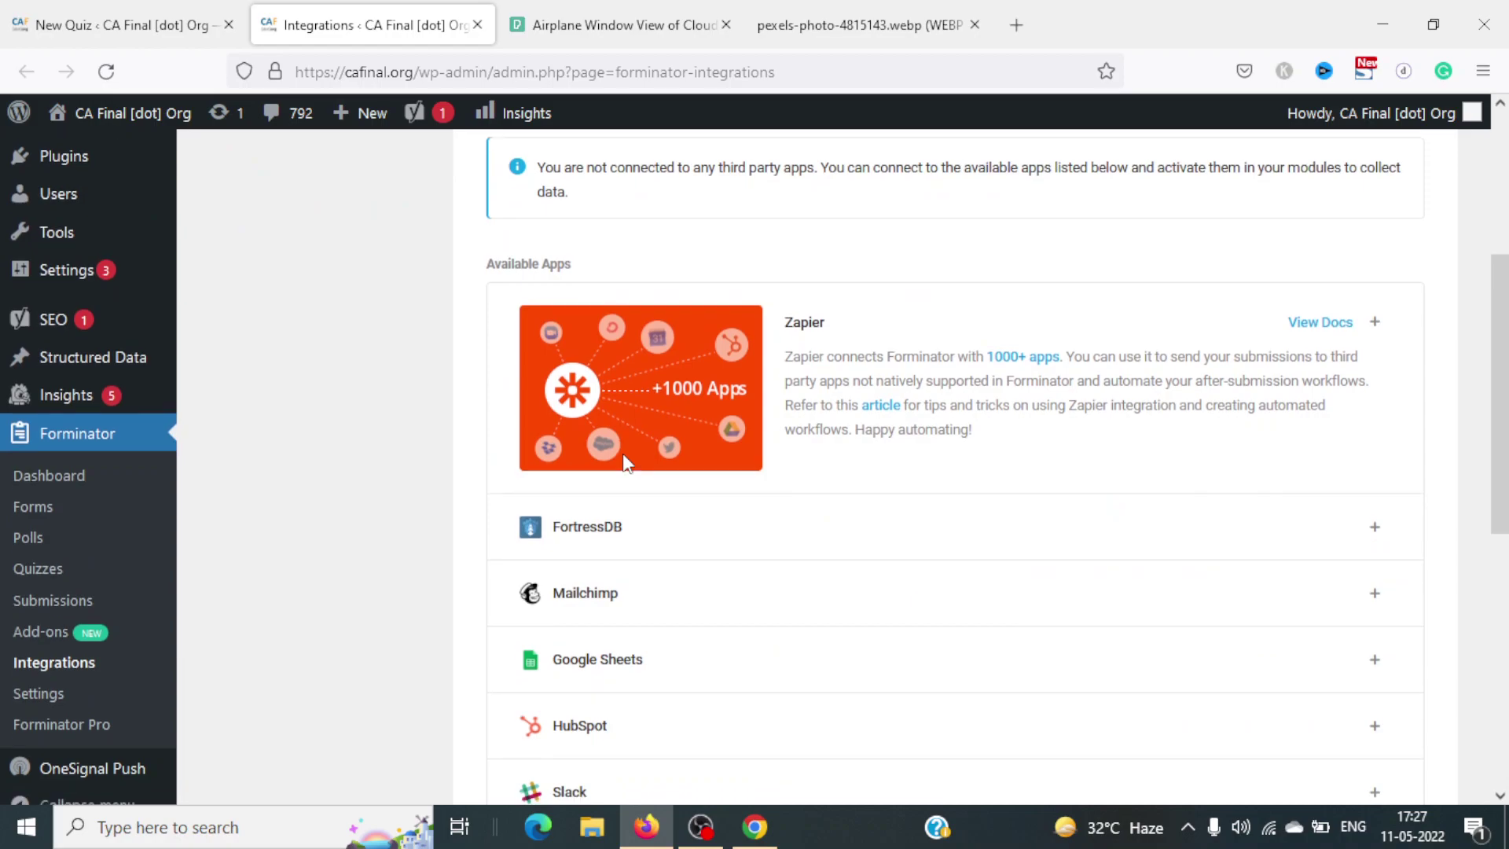
{"action": "scroll", "coordinate": [626, 462], "scroll_direction": "down", "scroll_amount": 2}
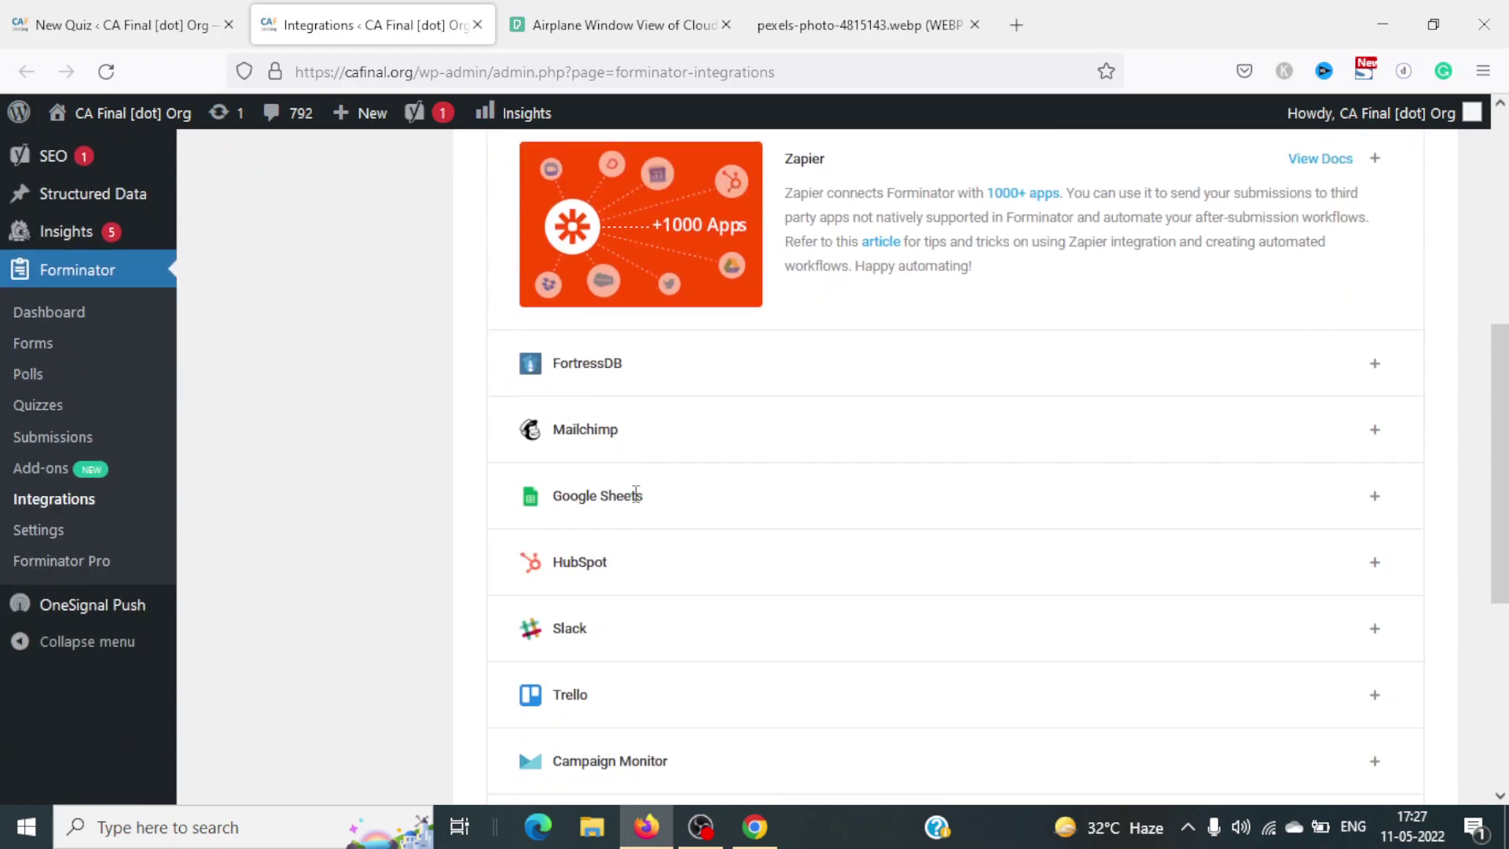
{"action": "scroll", "coordinate": [636, 494], "scroll_direction": "down", "scroll_amount": 2}
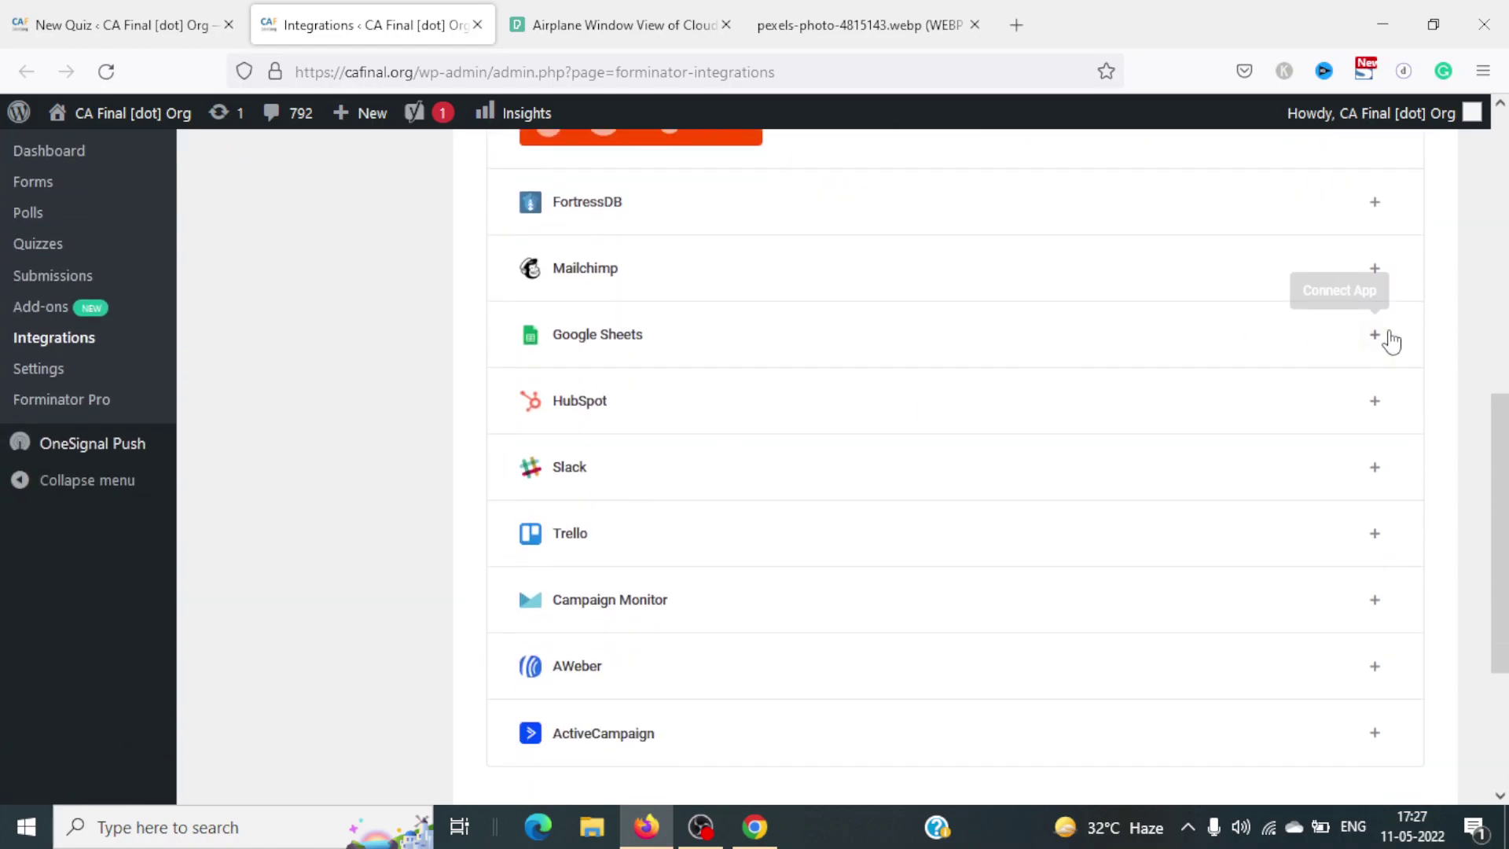
{"action": "left_click", "coordinate": [1386, 335]}
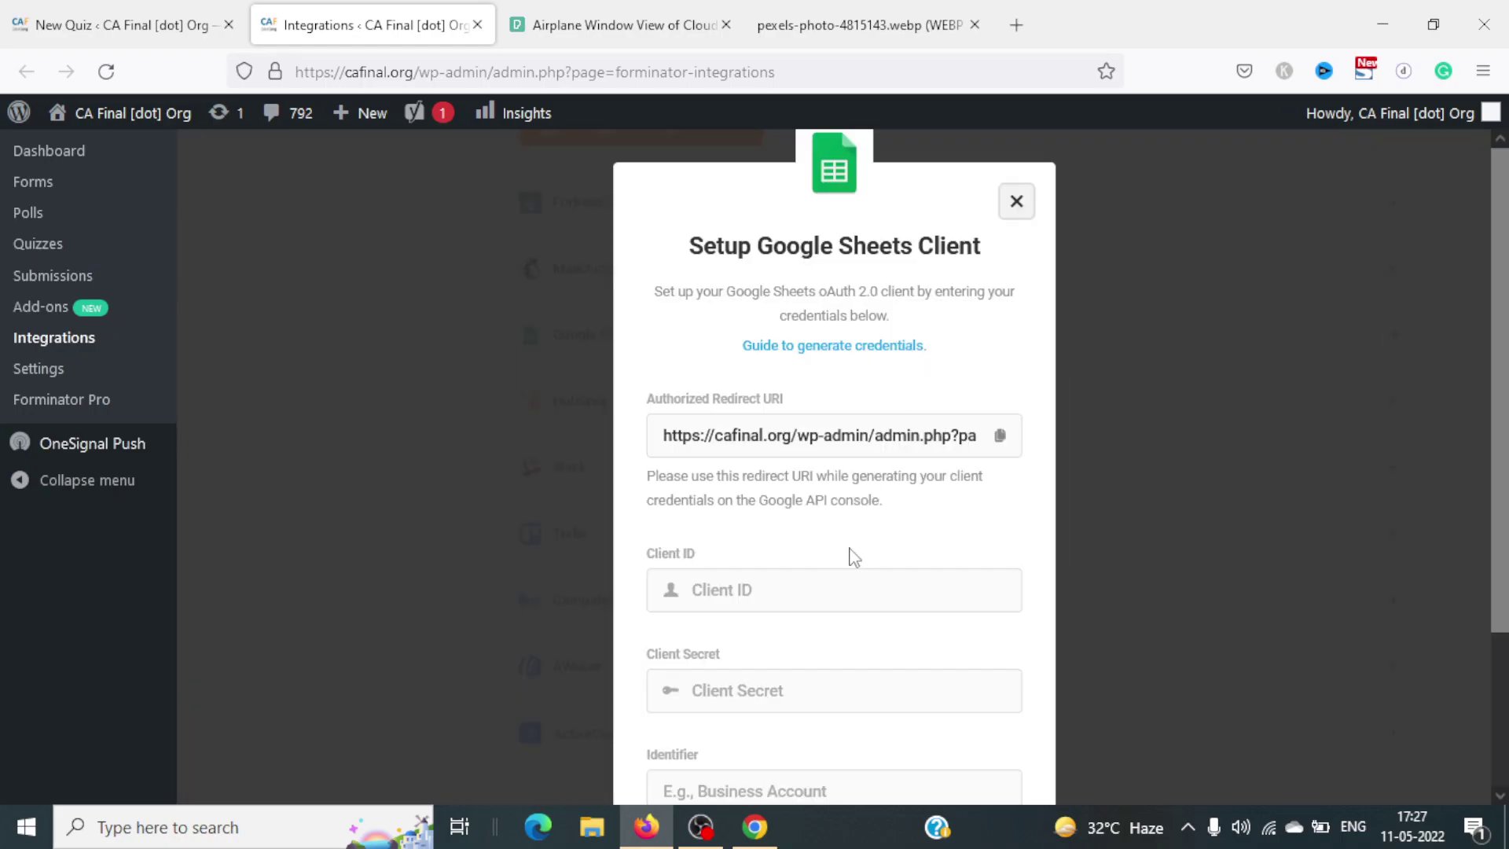
{"action": "scroll", "coordinate": [889, 438], "scroll_direction": "down", "scroll_amount": 1}
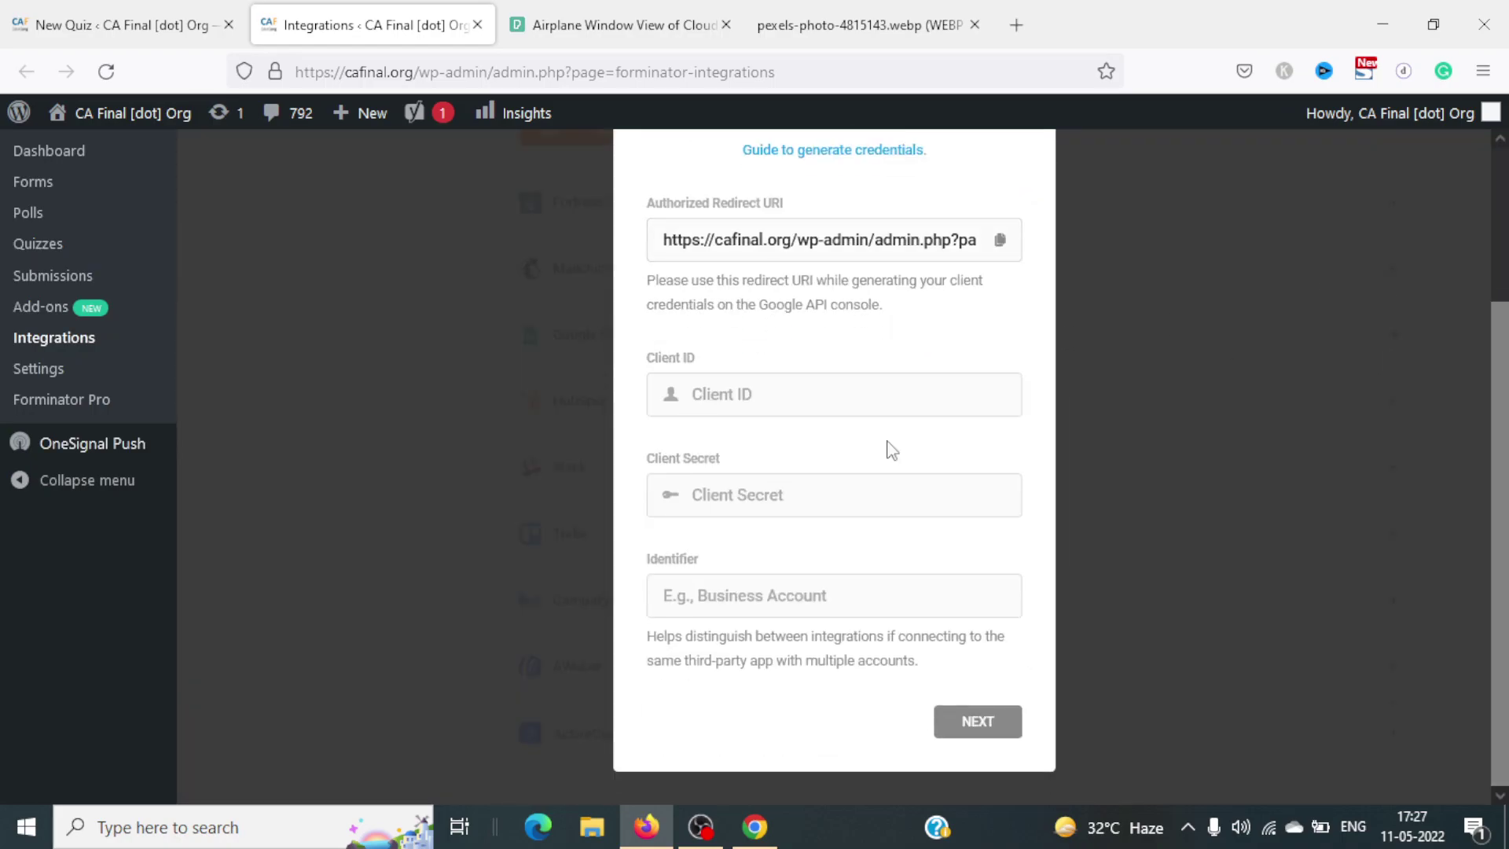
{"action": "scroll", "coordinate": [890, 449], "scroll_direction": "up", "scroll_amount": 1}
{"action": "left_click", "coordinate": [1016, 202]}
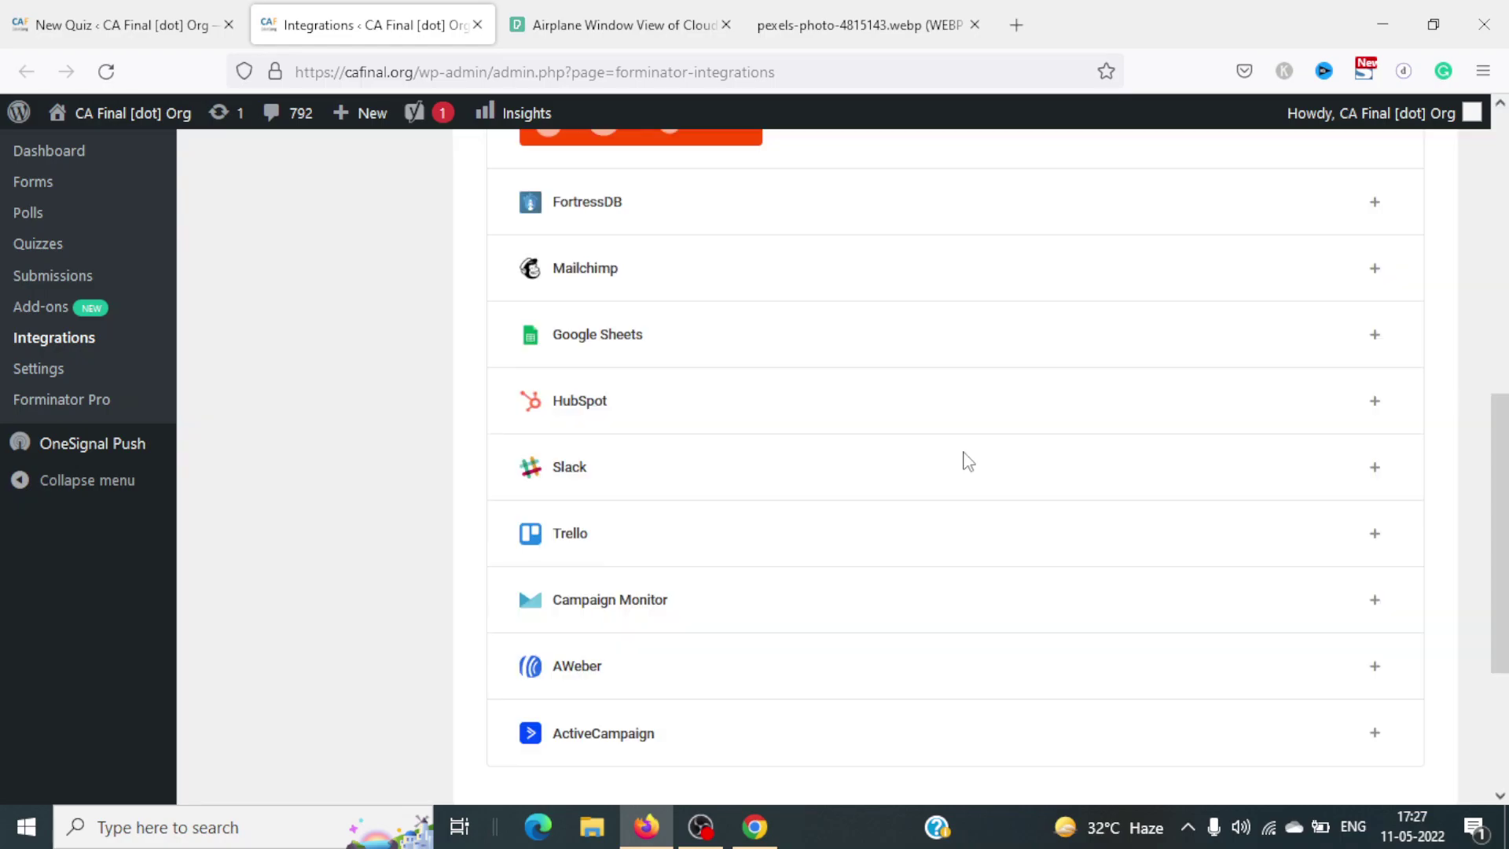
{"action": "scroll", "coordinate": [963, 455], "scroll_direction": "up", "scroll_amount": 5}
{"action": "scroll", "coordinate": [966, 460], "scroll_direction": "down", "scroll_amount": 4}
{"action": "scroll", "coordinate": [968, 460], "scroll_direction": "down", "scroll_amount": 5}
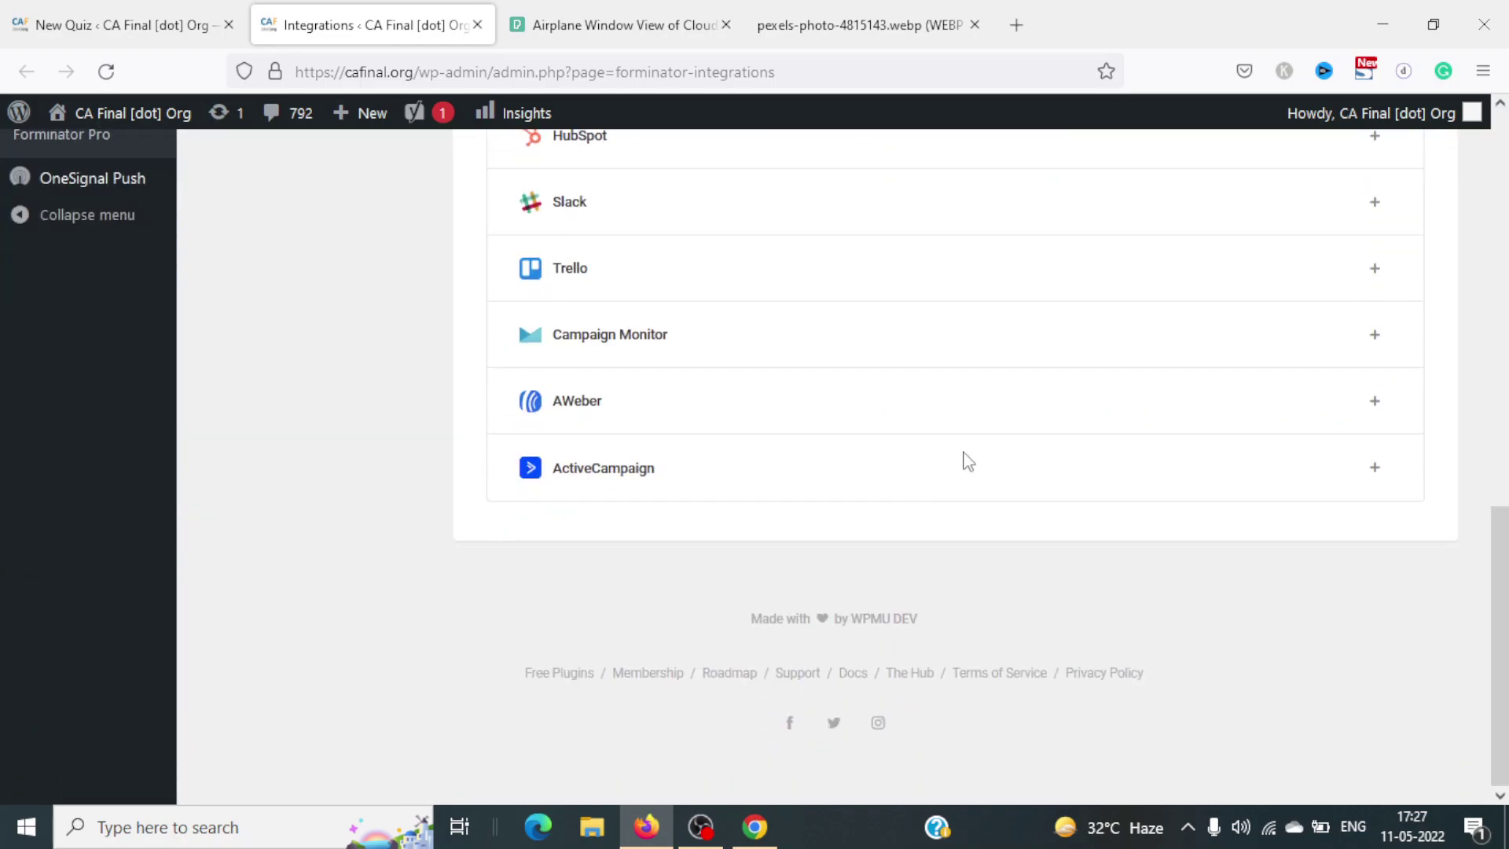
{"action": "scroll", "coordinate": [967, 460], "scroll_direction": "up", "scroll_amount": 7}
{"action": "scroll", "coordinate": [967, 460], "scroll_direction": "down", "scroll_amount": 4}
{"action": "scroll", "coordinate": [967, 462], "scroll_direction": "down", "scroll_amount": 2}
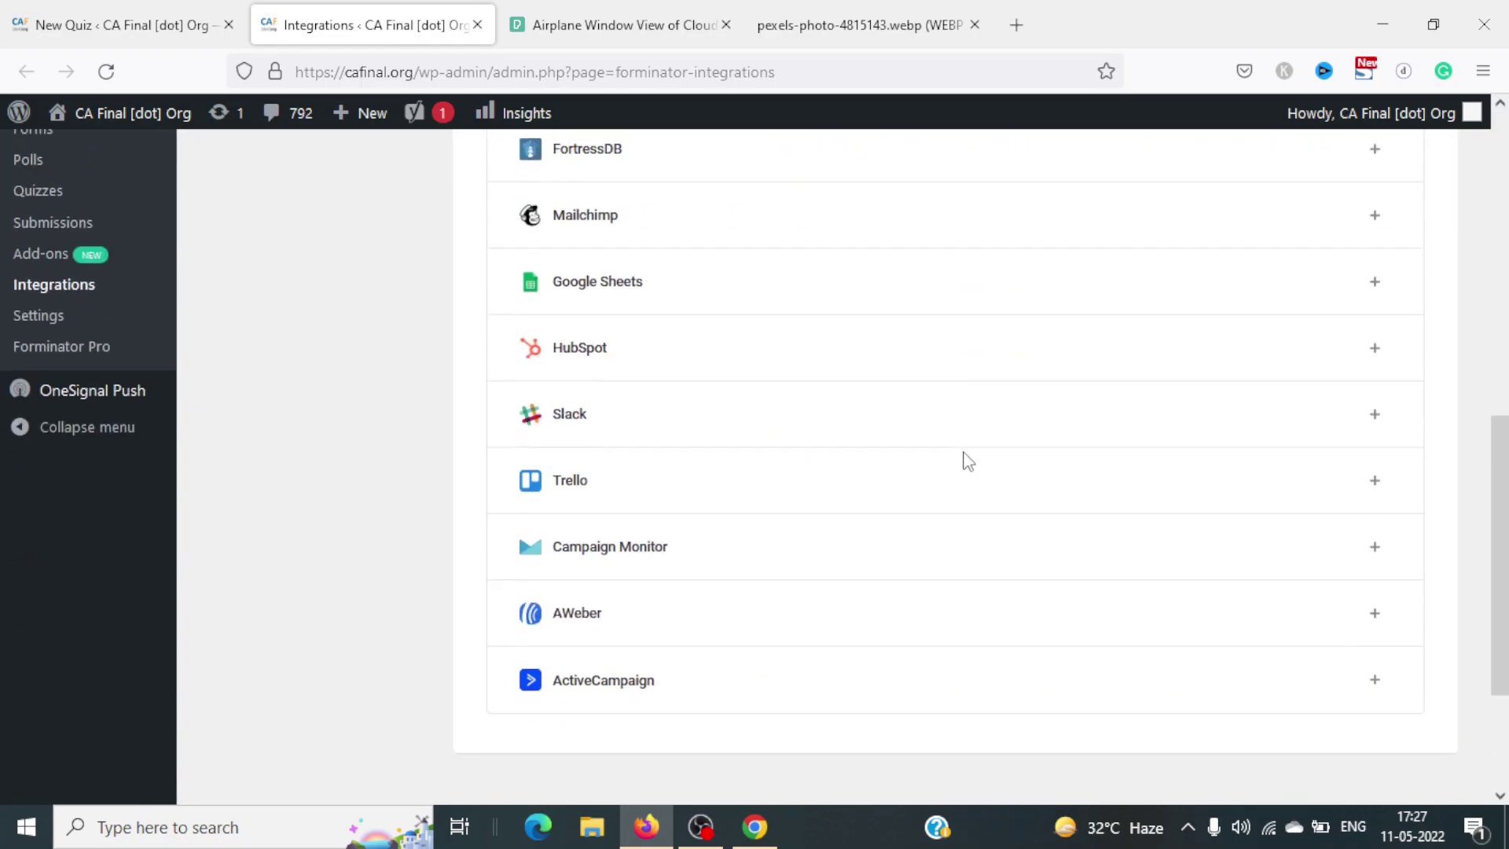
{"action": "left_click", "coordinate": [165, 9]}
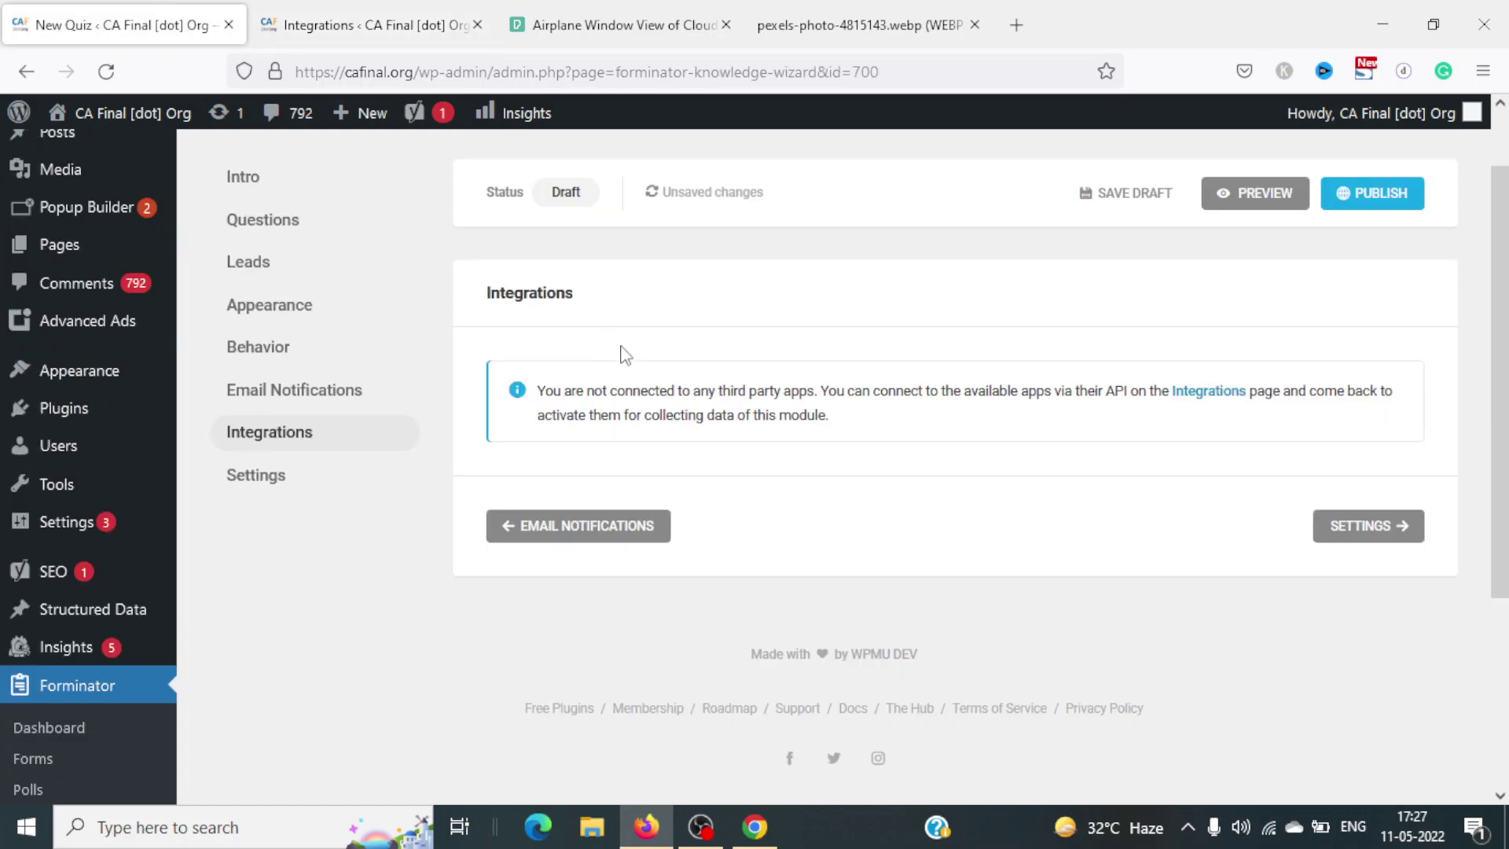
{"action": "left_click", "coordinate": [273, 476]}
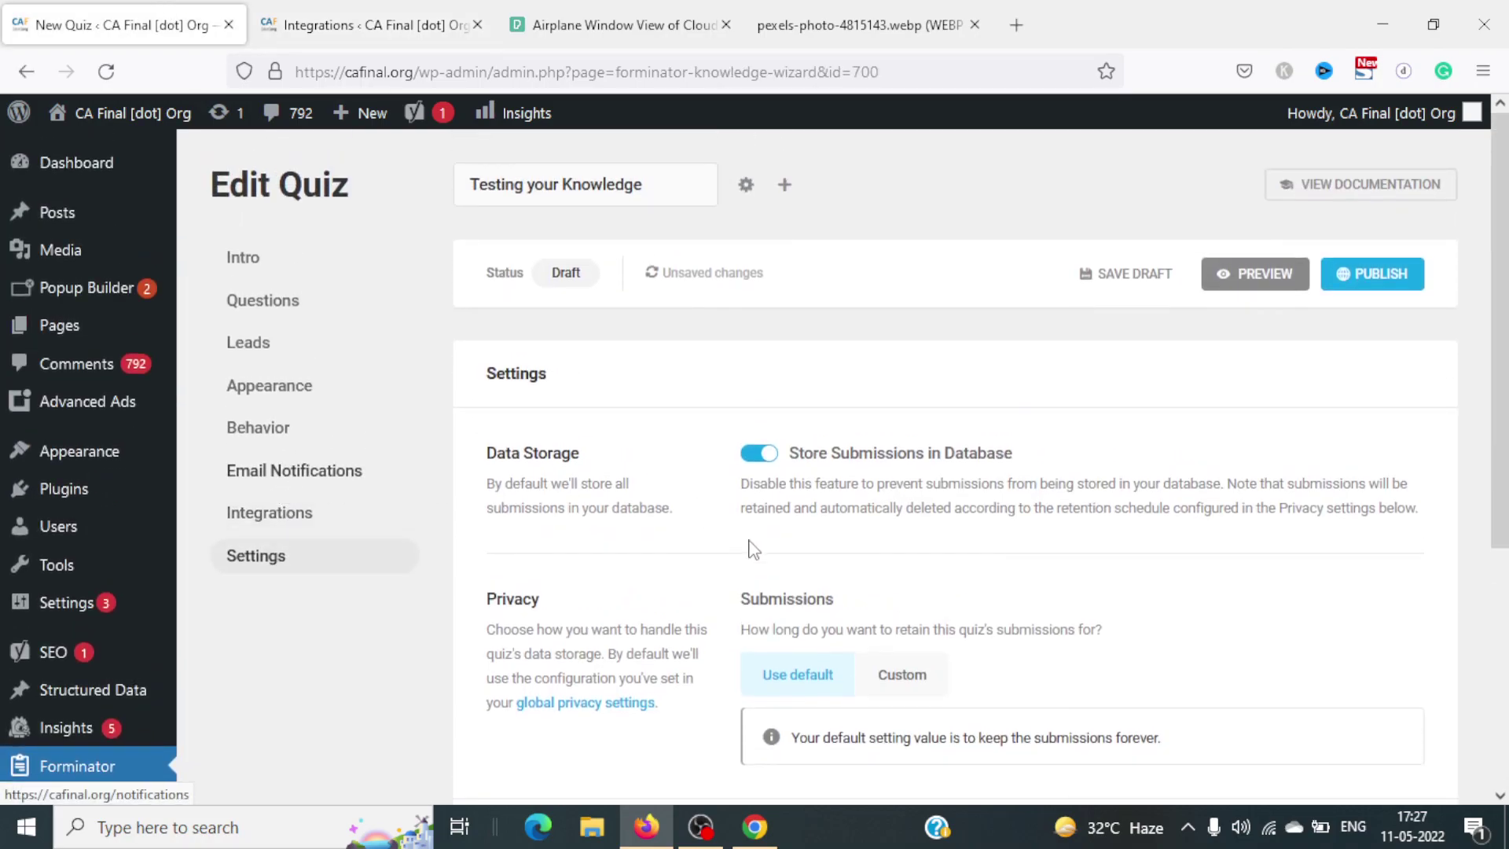
{"action": "scroll", "coordinate": [750, 548], "scroll_direction": "down", "scroll_amount": 1}
{"action": "scroll", "coordinate": [750, 548], "scroll_direction": "down", "scroll_amount": 2}
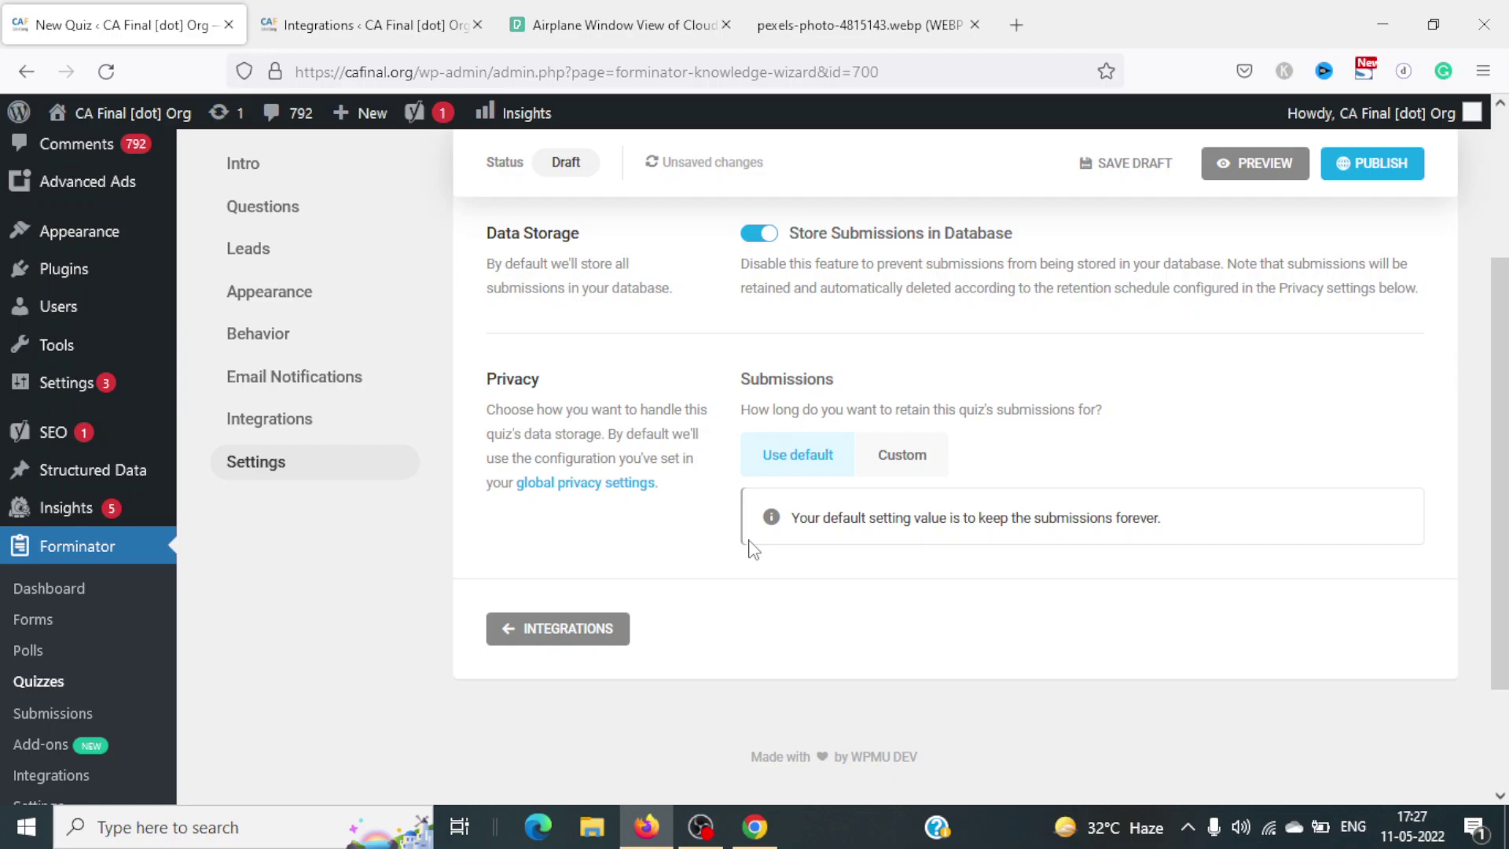
{"action": "scroll", "coordinate": [751, 547], "scroll_direction": "up", "scroll_amount": 1}
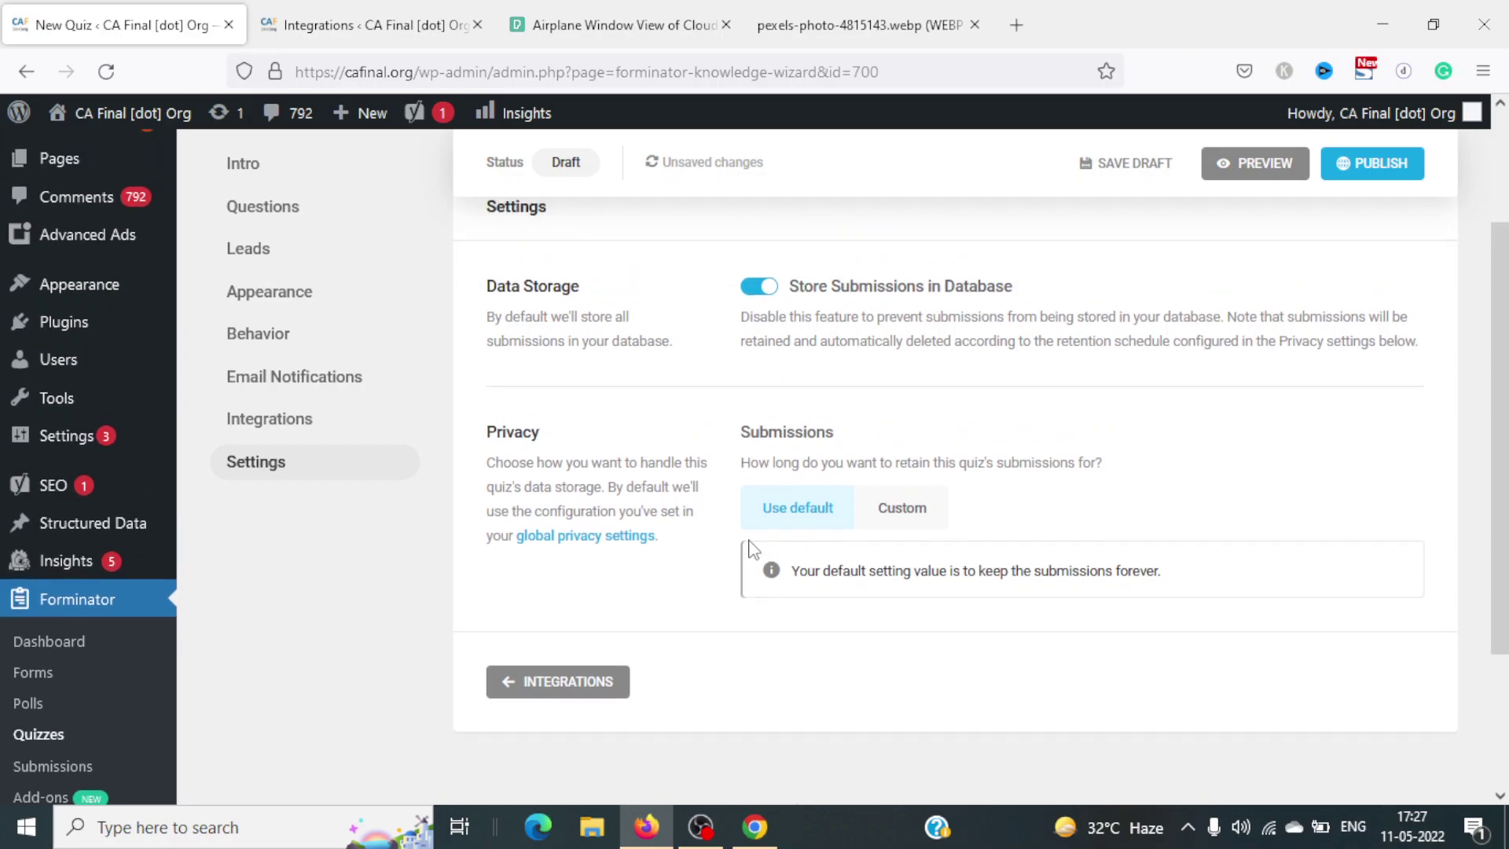
{"action": "left_click", "coordinate": [755, 308]}
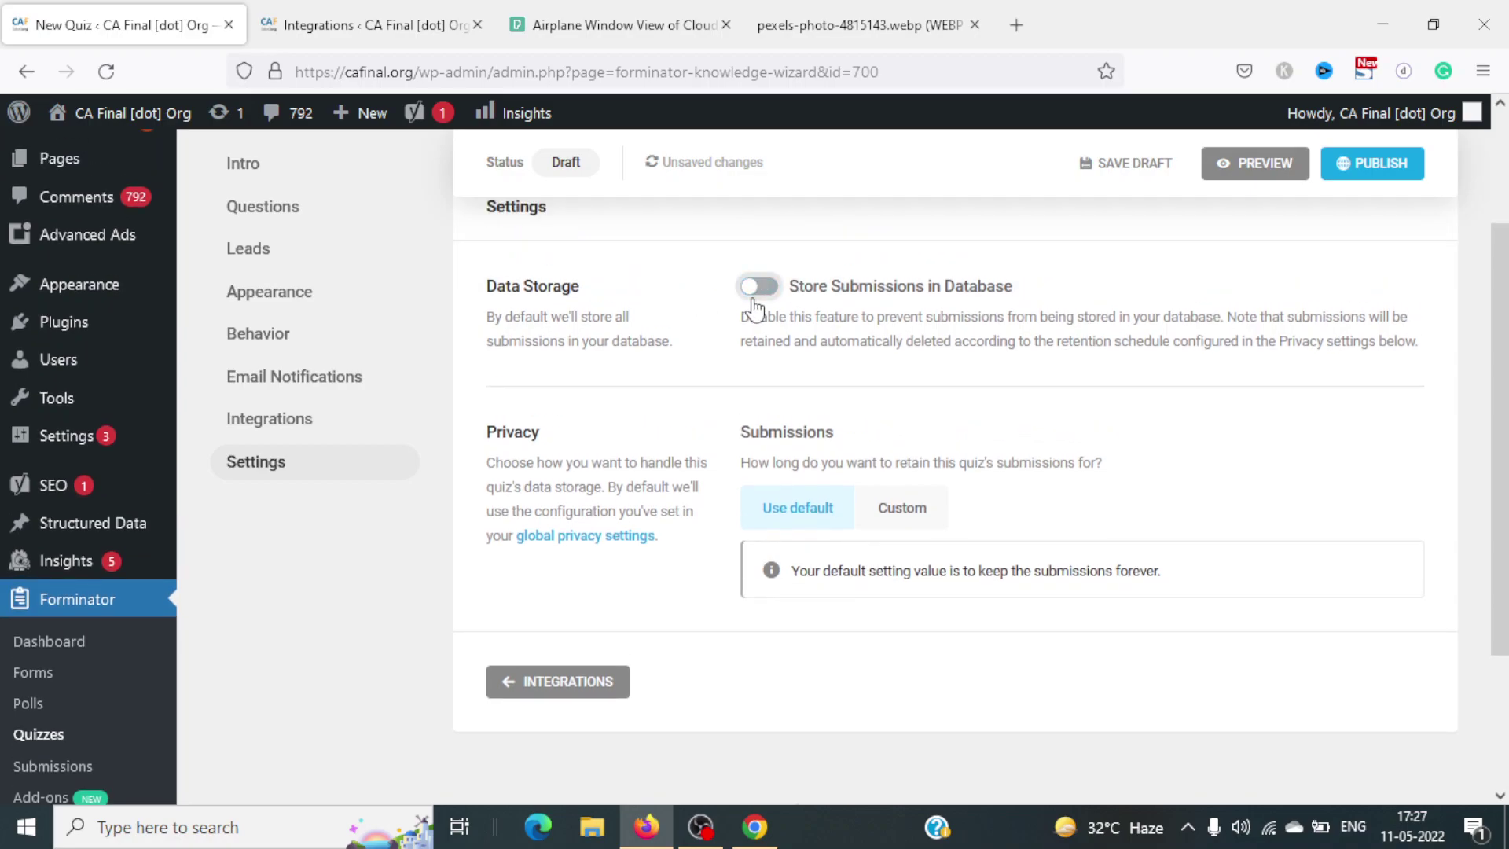
{"action": "left_click", "coordinate": [754, 307]}
{"action": "scroll", "coordinate": [754, 307], "scroll_direction": "up", "scroll_amount": 2}
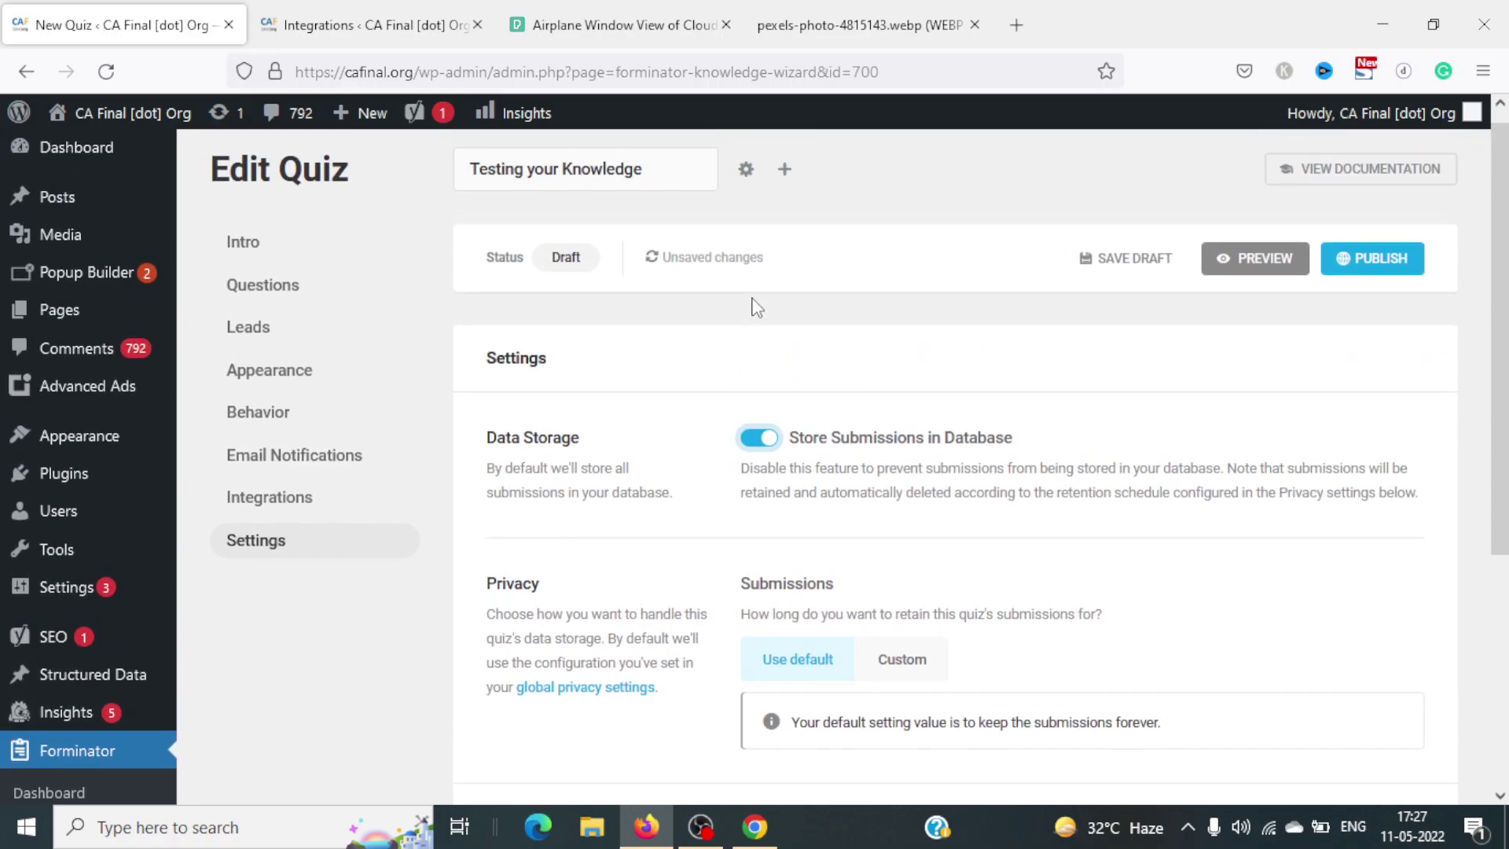
{"action": "scroll", "coordinate": [756, 306], "scroll_direction": "up", "scroll_amount": 1}
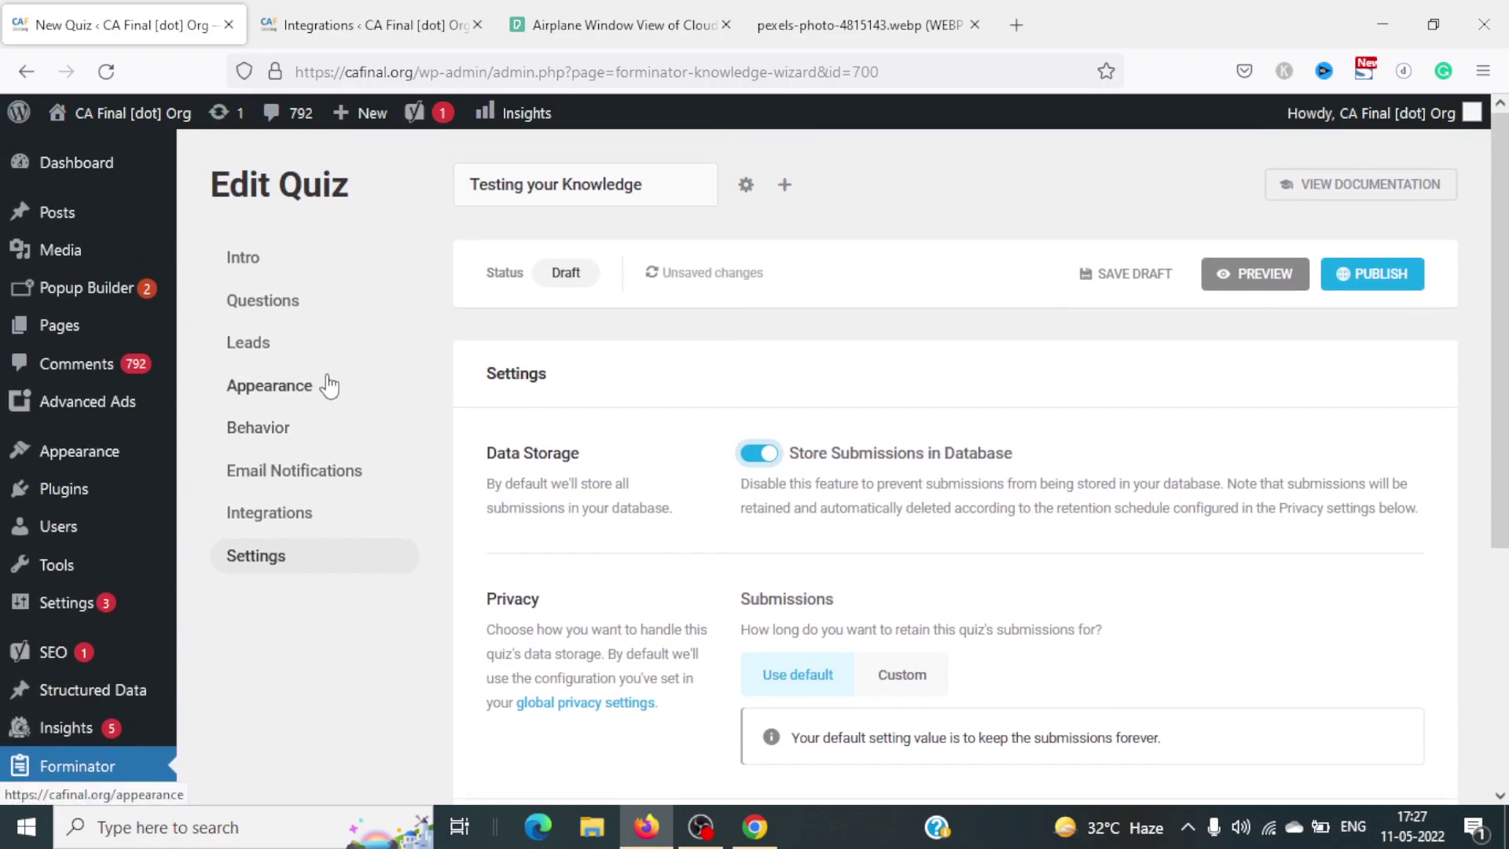
{"action": "scroll", "coordinate": [779, 452], "scroll_direction": "down", "scroll_amount": 2}
{"action": "scroll", "coordinate": [786, 454], "scroll_direction": "up", "scroll_amount": 2}
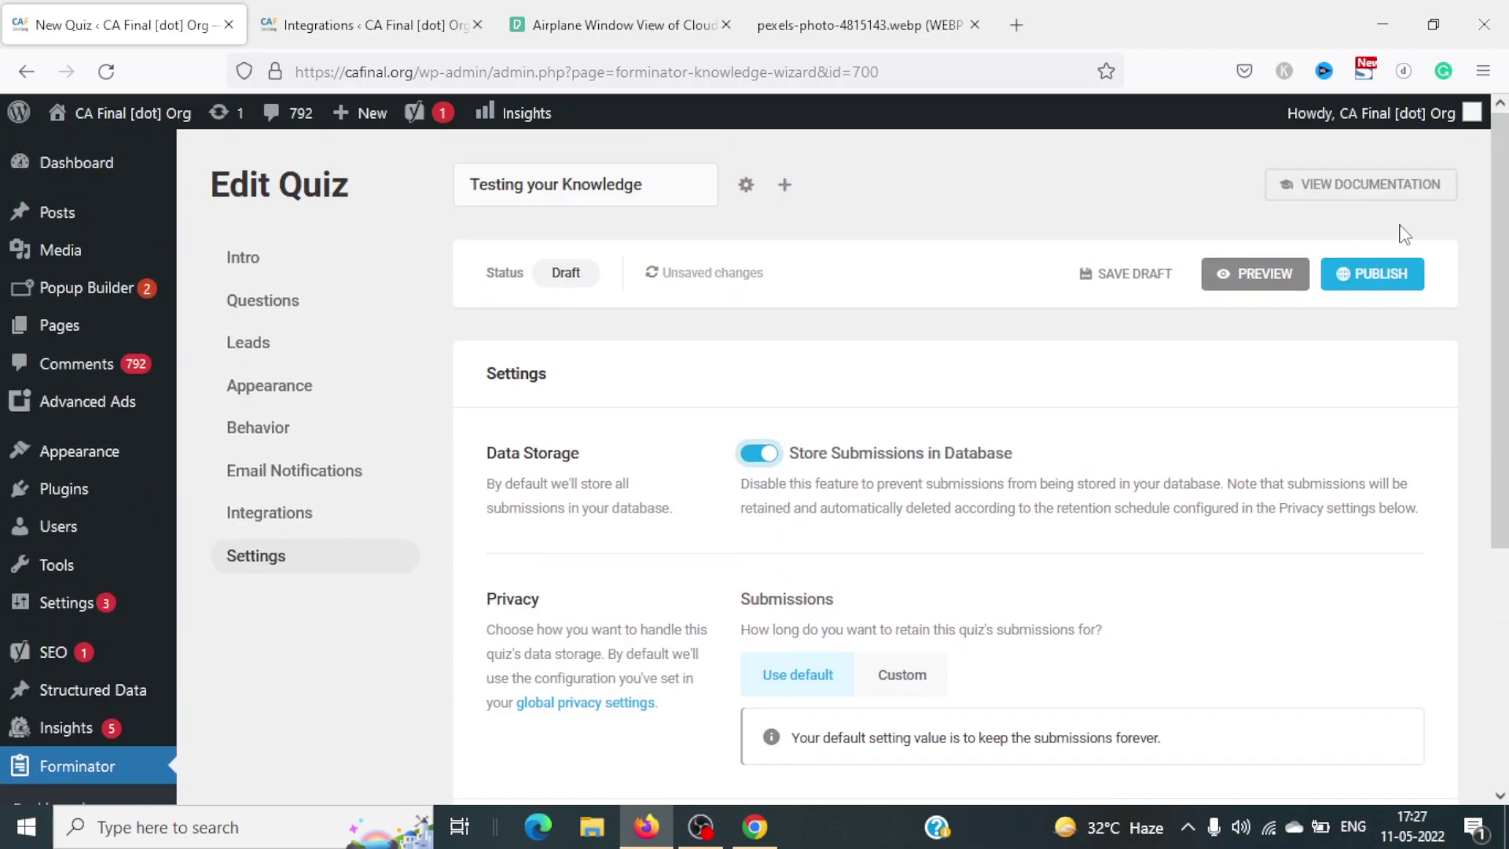
Step: Publish the quiz and copy its shortcode [forminator_quiz id="700"]
{"action": "left_click", "coordinate": [1401, 273]}
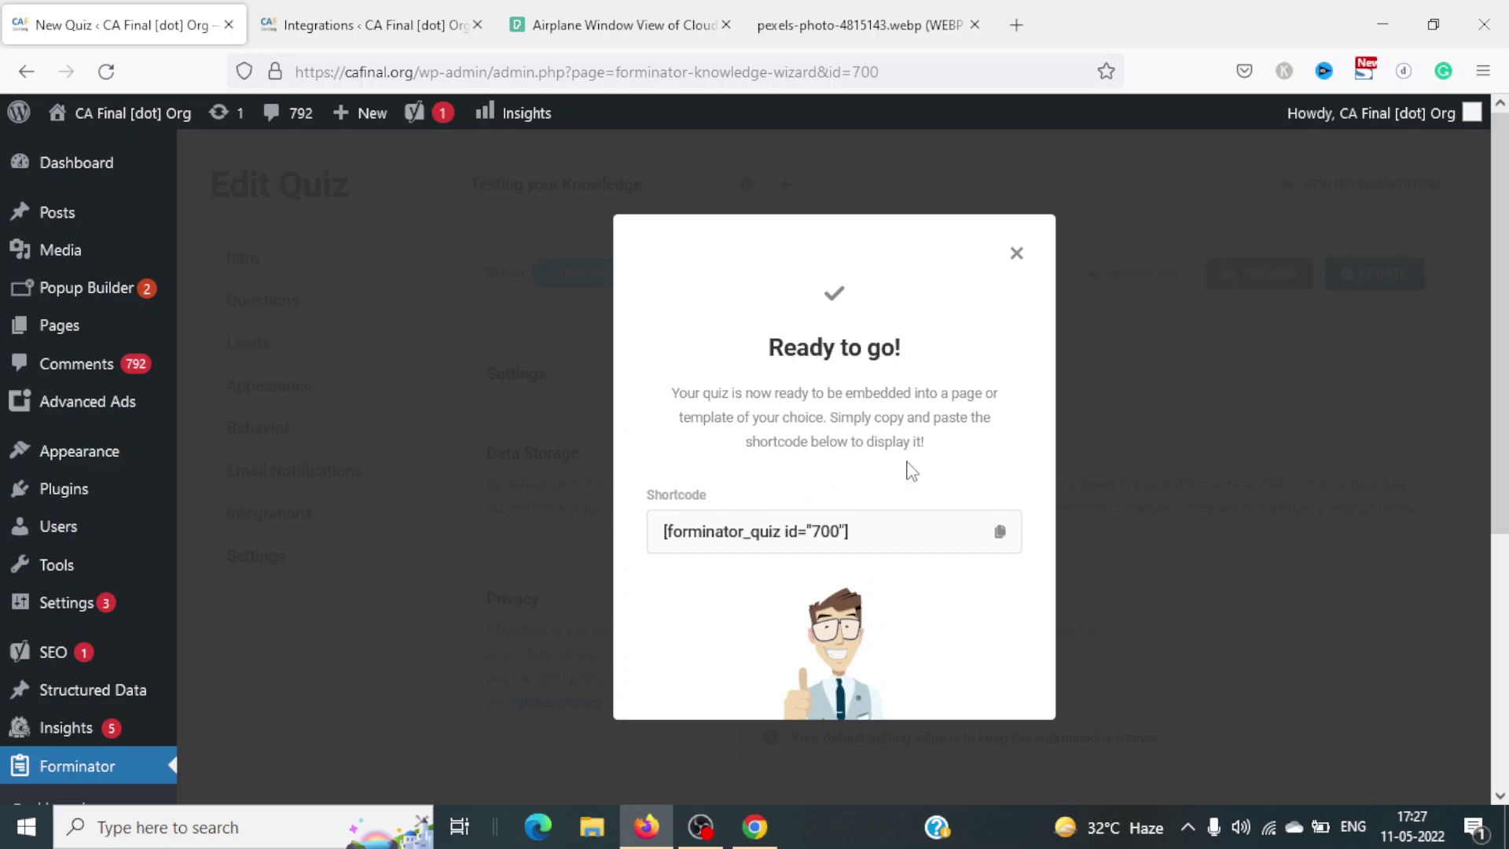
{"action": "left_click", "coordinate": [850, 532]}
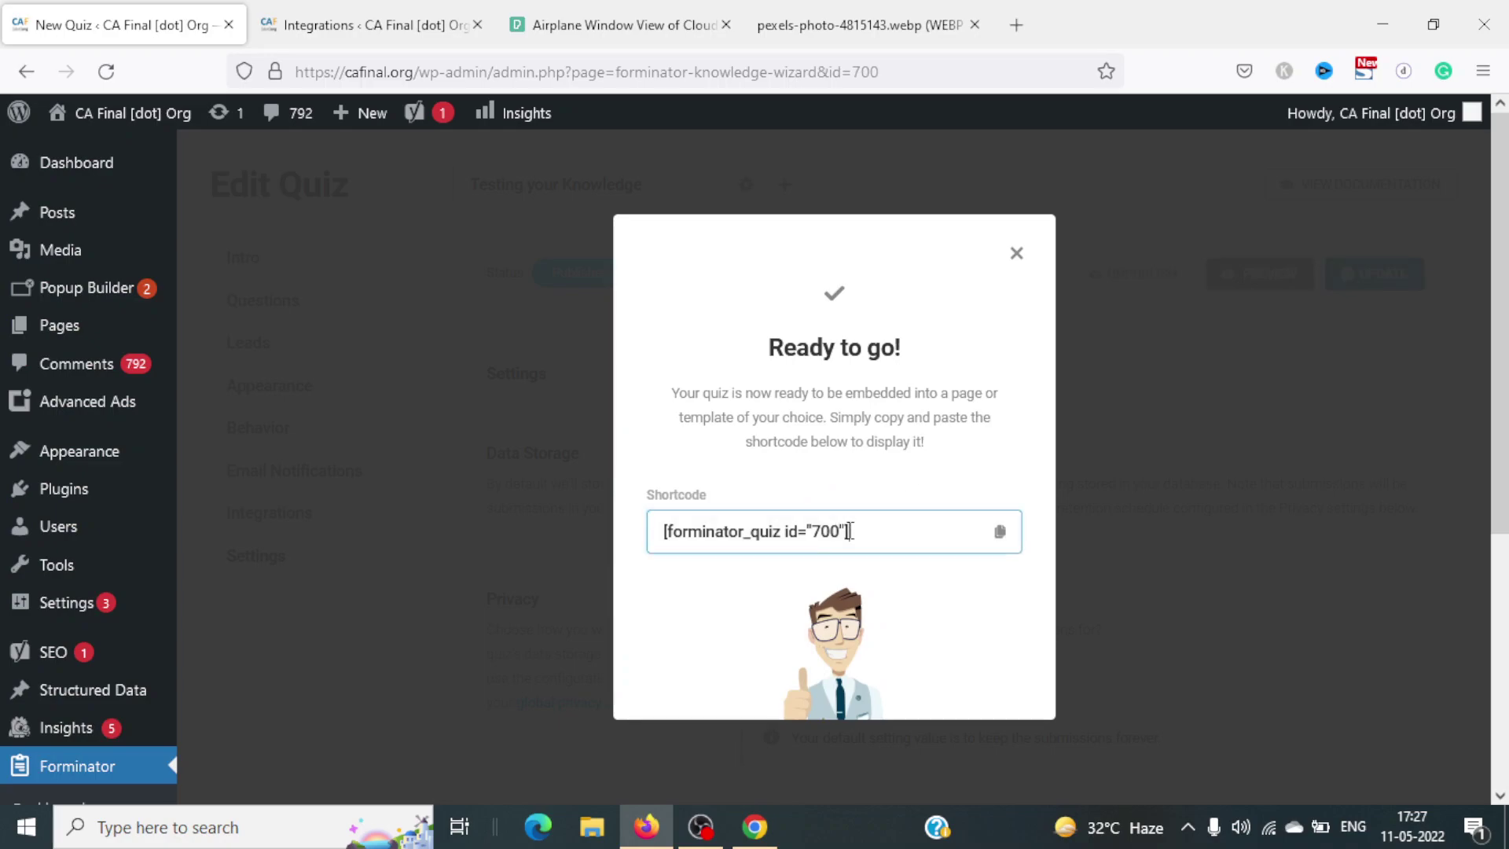
{"action": "left_click", "coordinate": [1000, 532]}
{"action": "left_click", "coordinate": [1017, 253]}
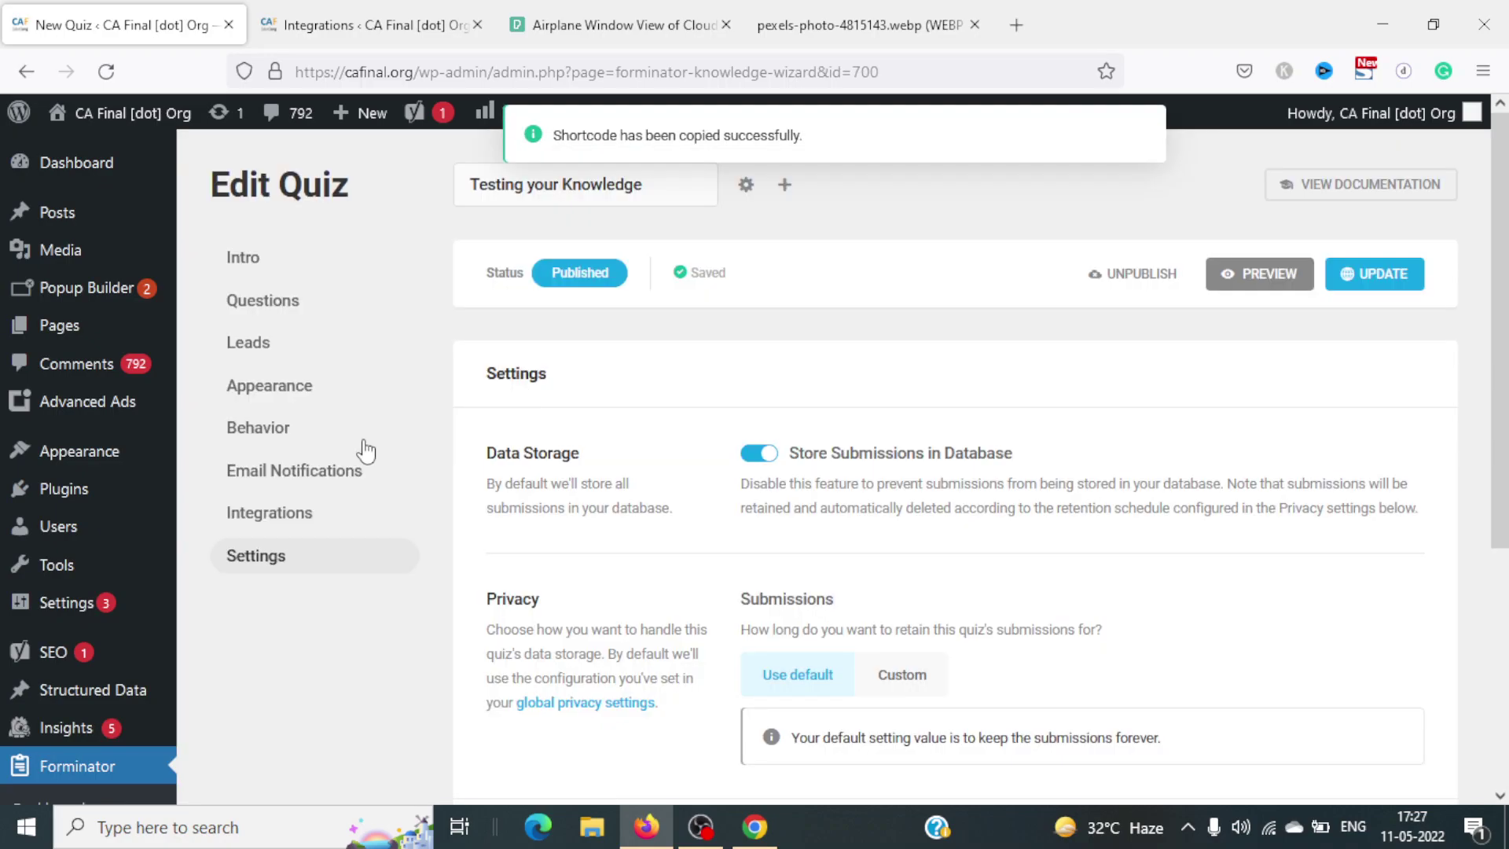
Step: Open a new WordPress page editor in another browser tab
{"action": "mouse_move", "coordinate": [55, 324]}
{"action": "right_click", "coordinate": [236, 363]}
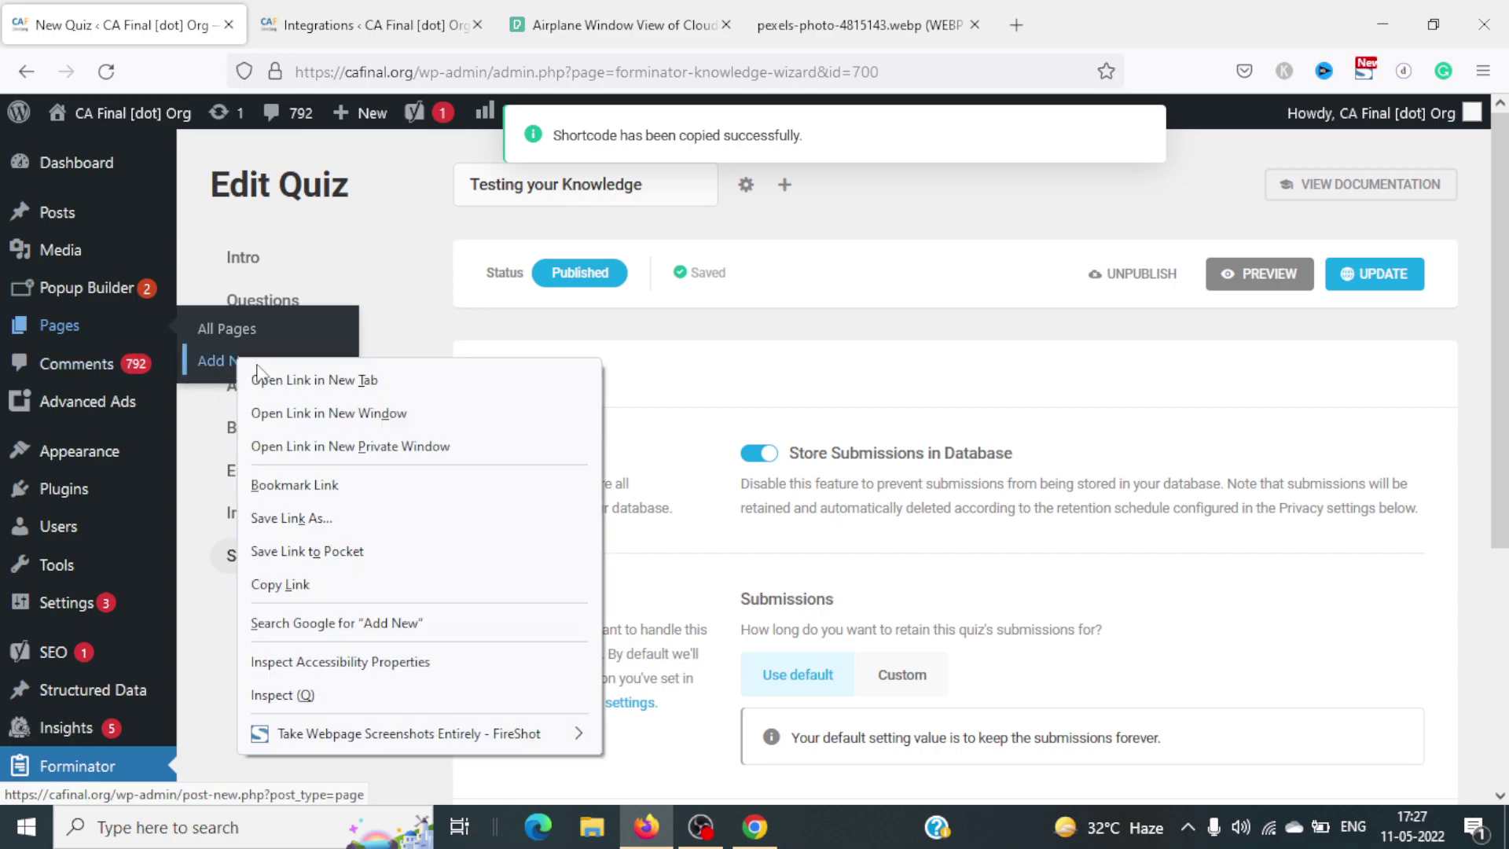
{"action": "left_click", "coordinate": [267, 377]}
Step: Title the page 'Testing', make it Password Protected with a password, and paste in the quiz
{"action": "left_click", "coordinate": [397, 20]}
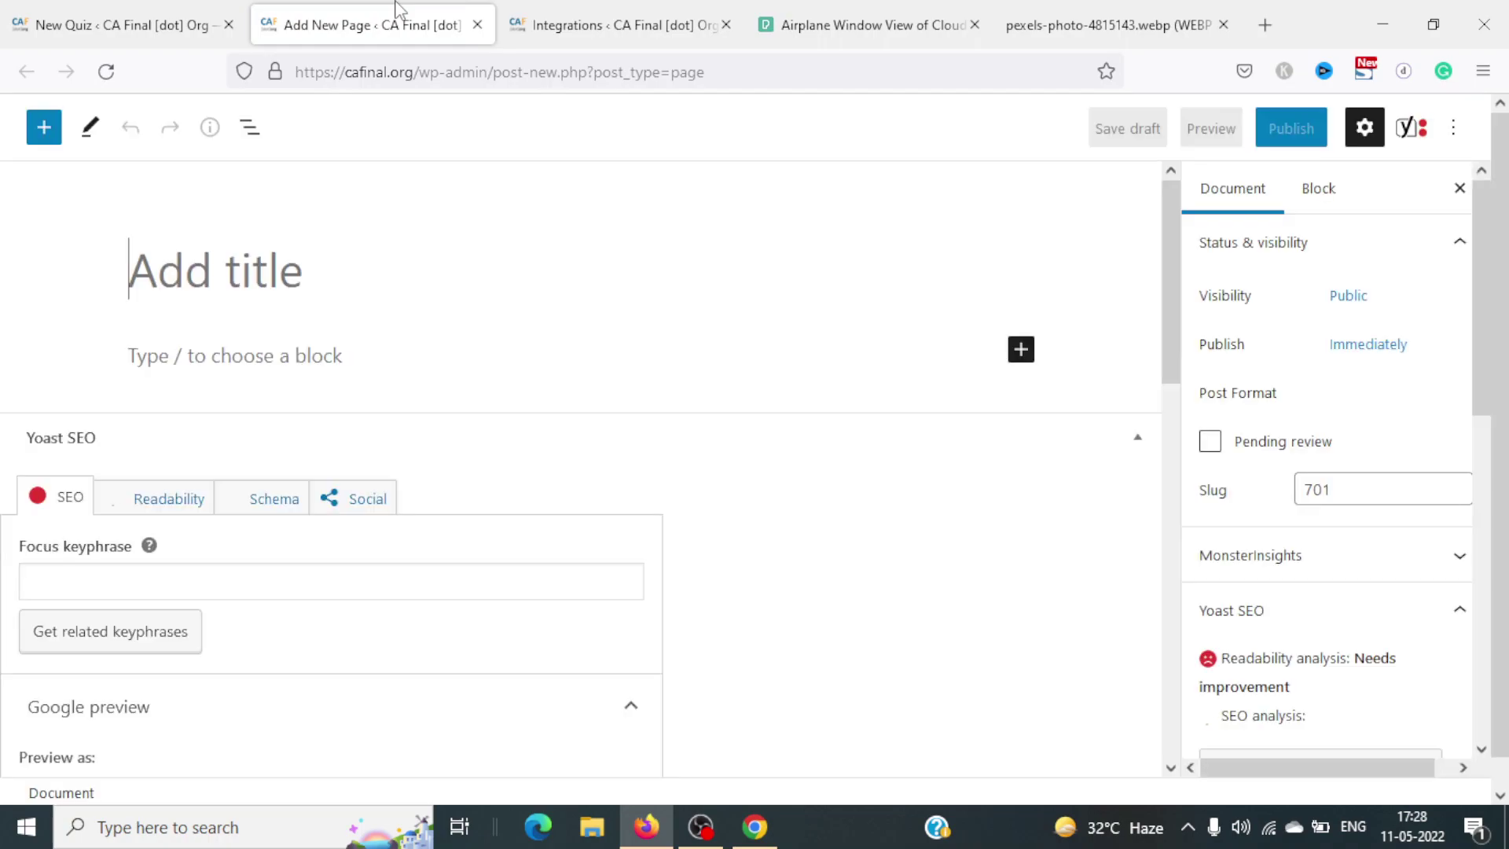
{"action": "type", "text": "Testing"}
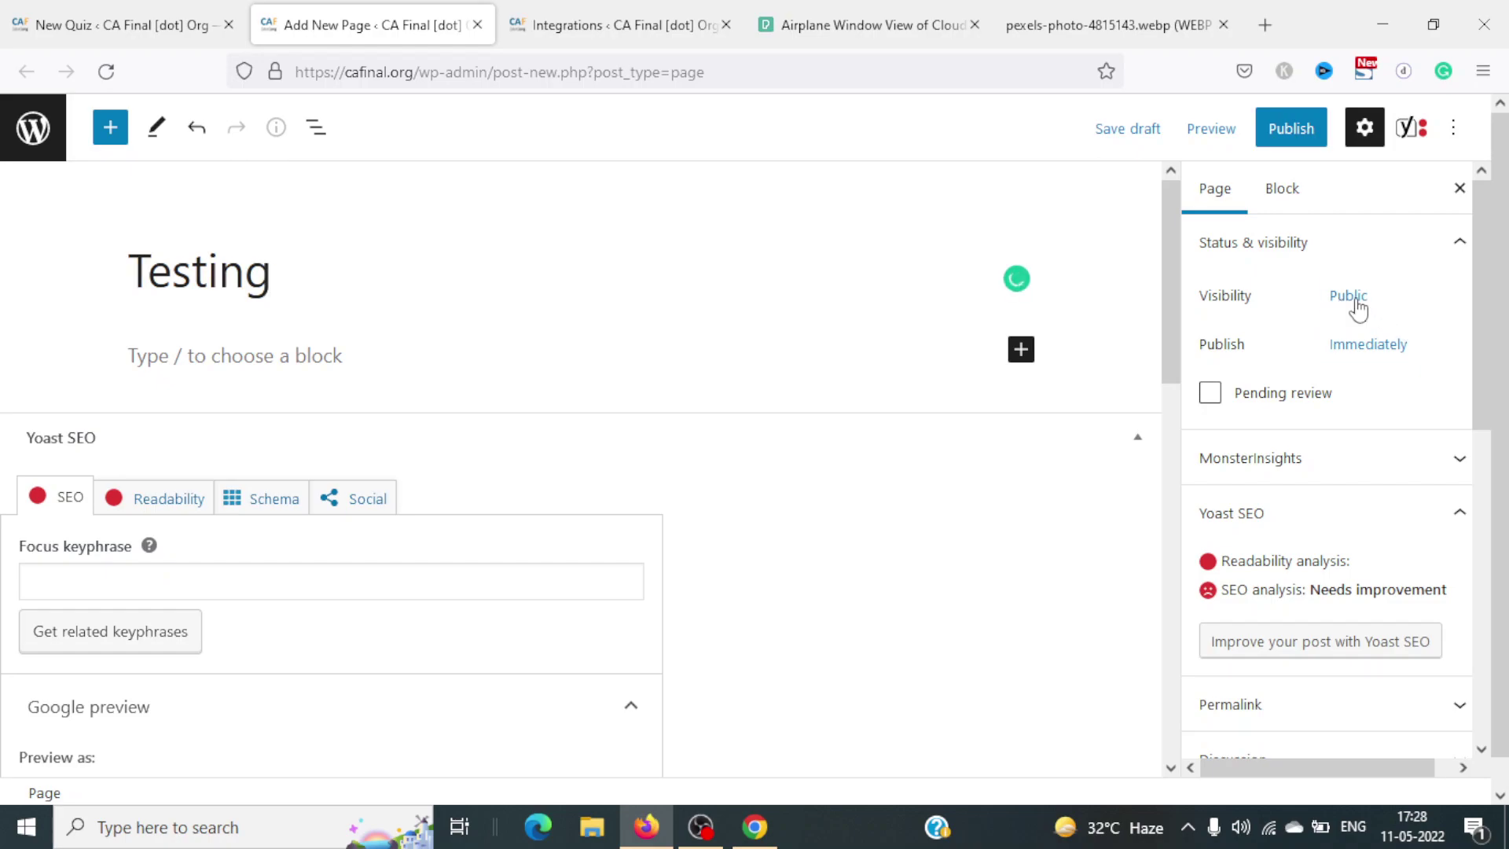
{"action": "left_click", "coordinate": [1358, 307]}
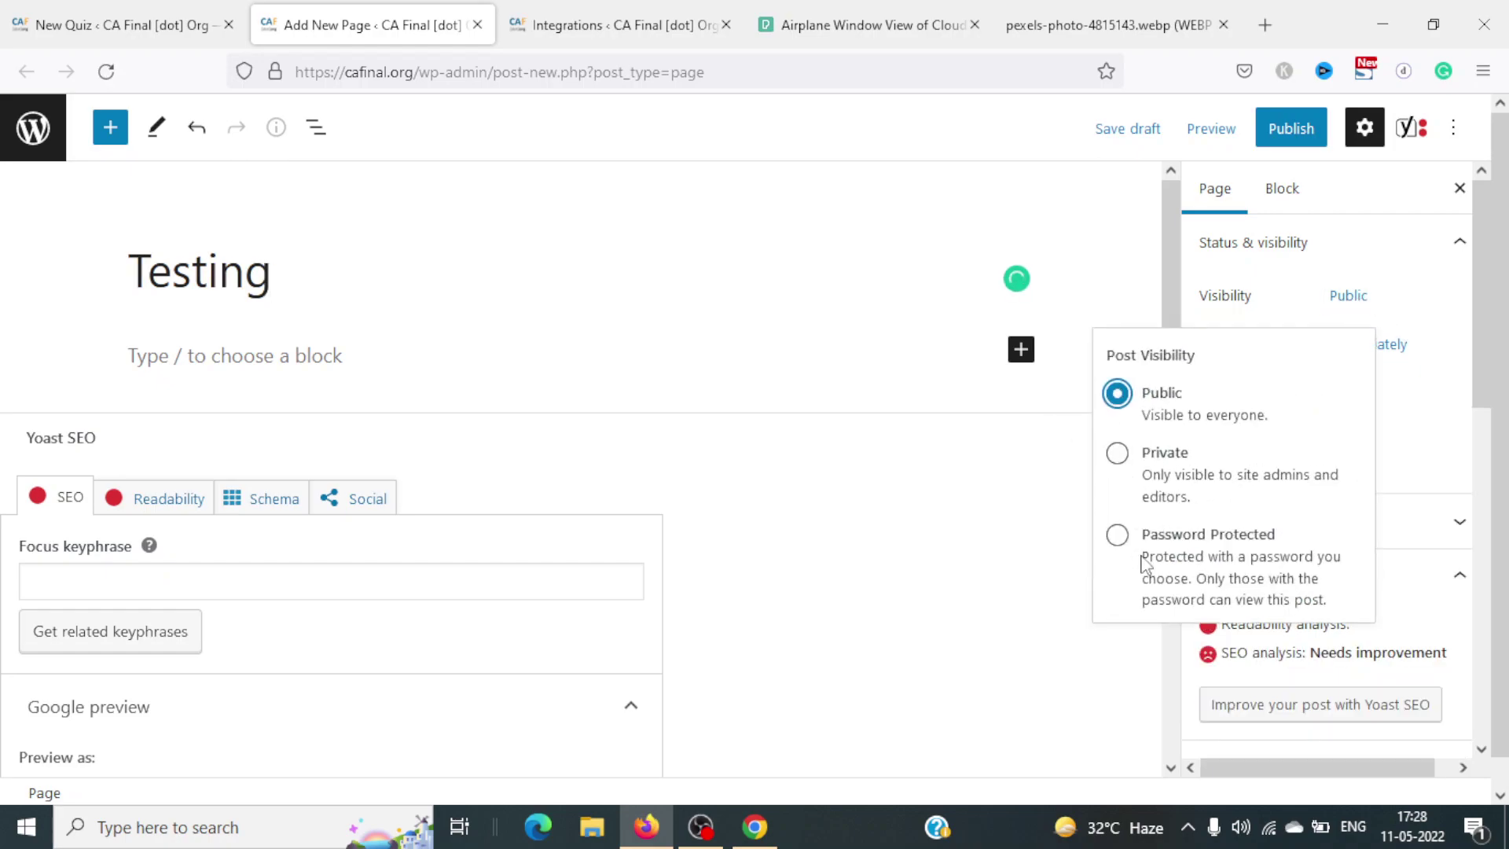
{"action": "left_click", "coordinate": [1119, 538]}
{"action": "left_click", "coordinate": [1159, 641]}
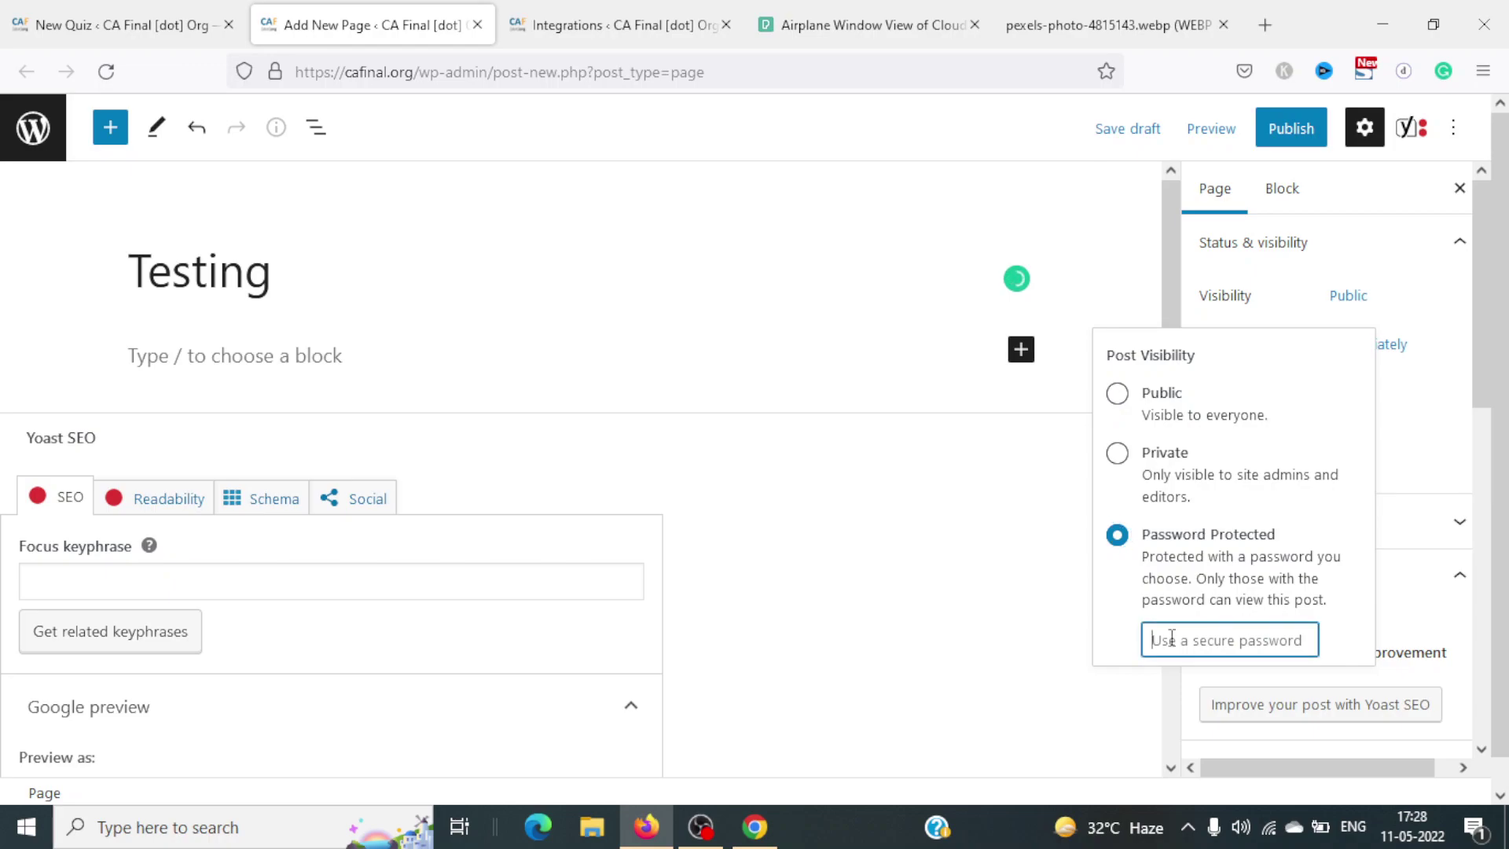
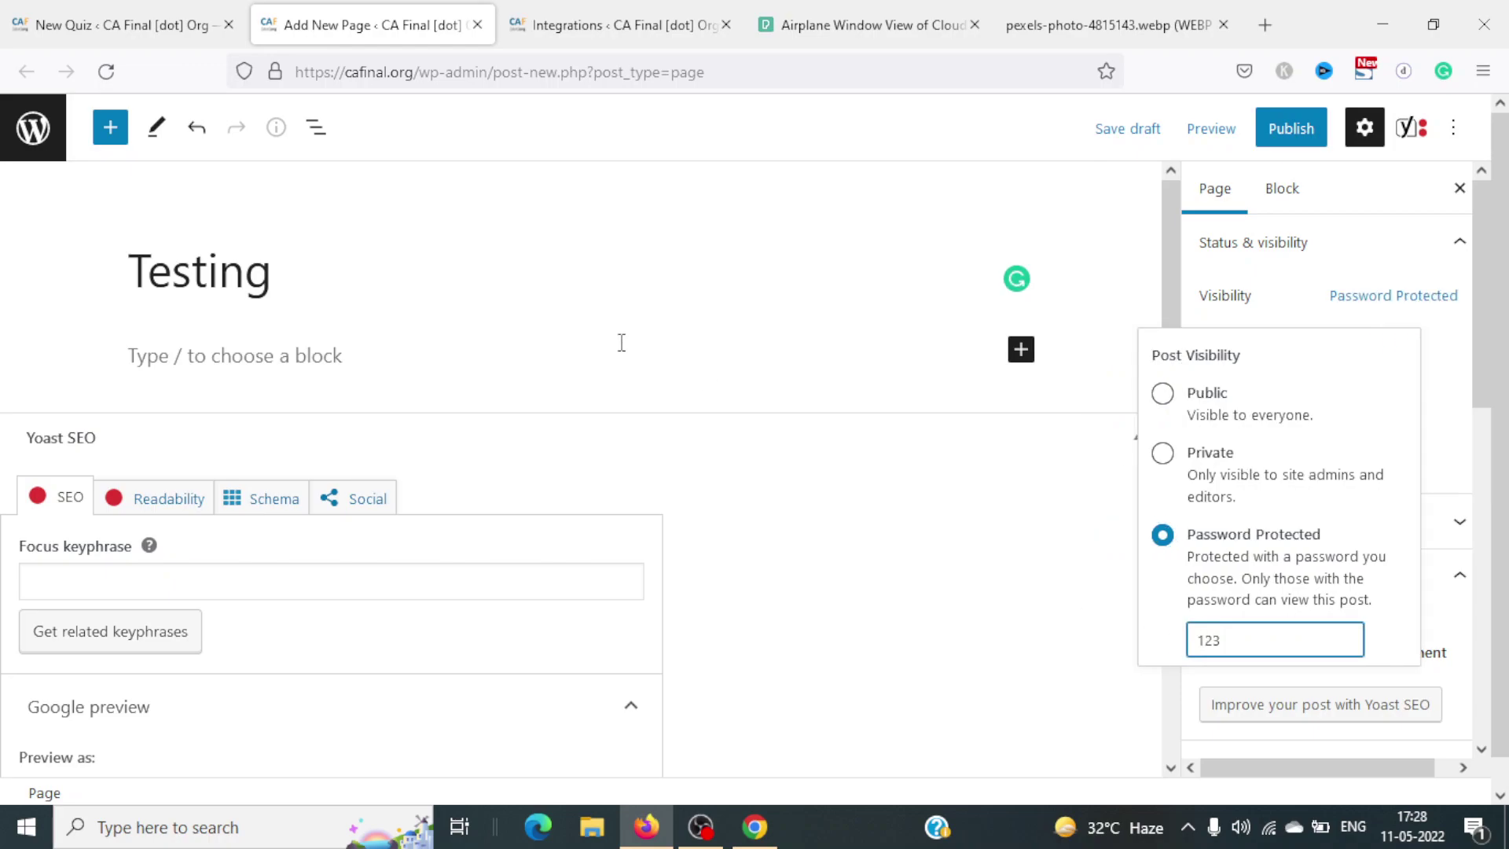
{"action": "left_click", "coordinate": [303, 355]}
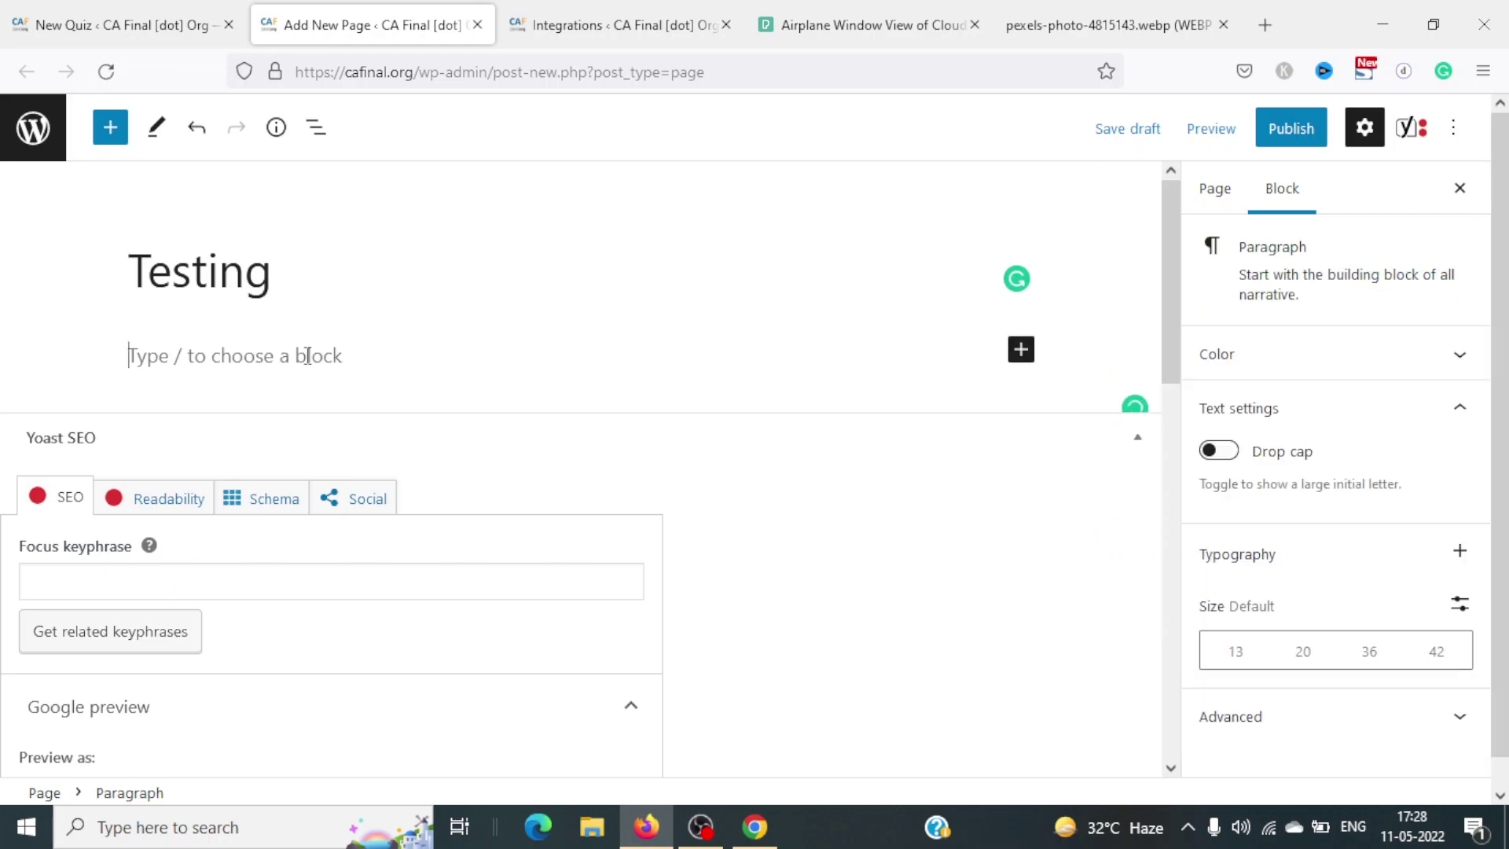
{"action": "key", "text": "ctrl+v"}
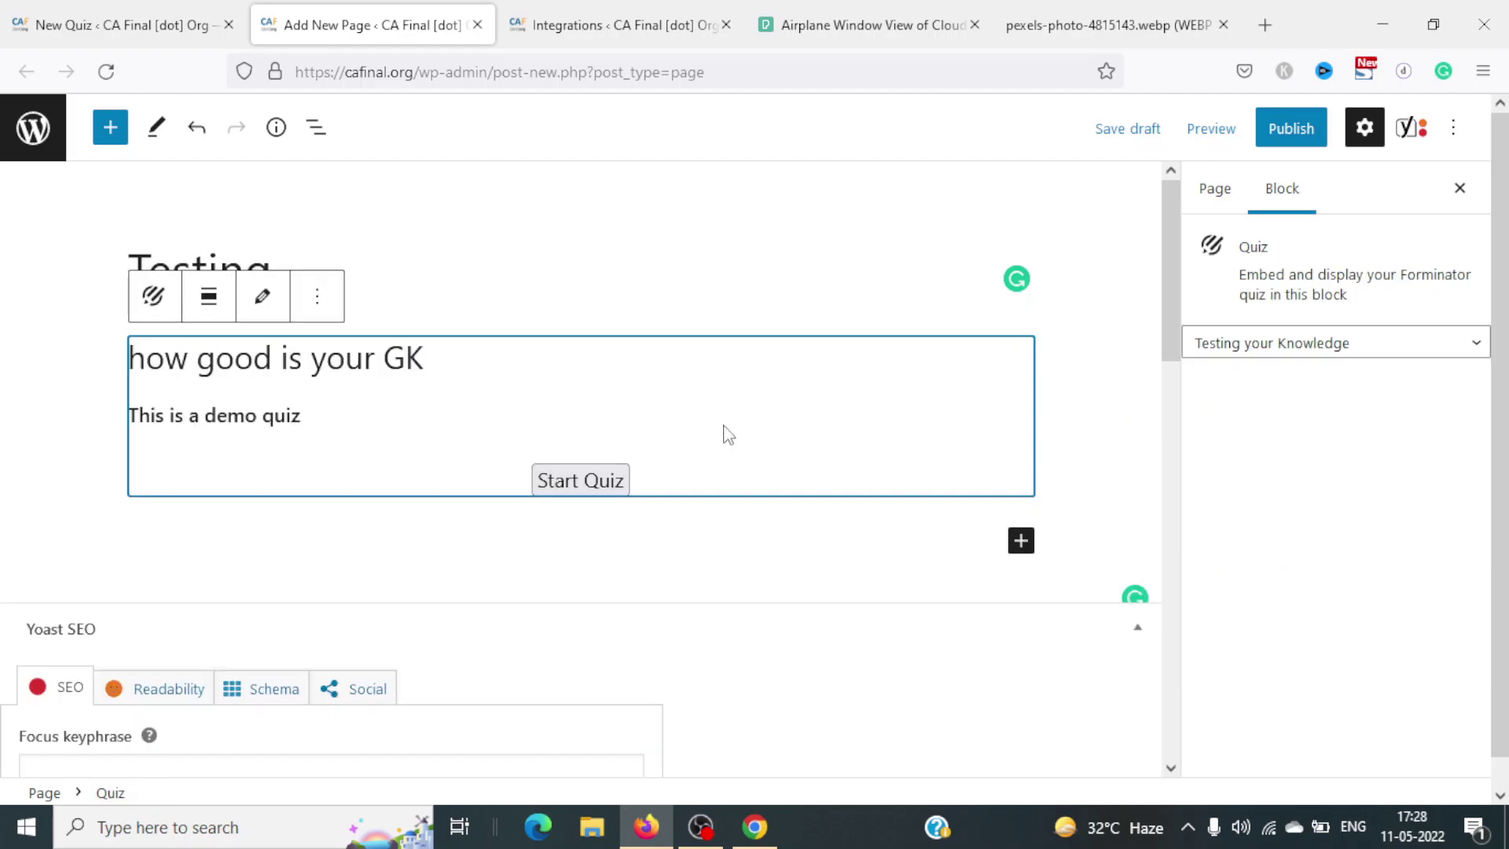
Step: Publish the Testing page, view it live, and unlock it with the page password
{"action": "left_click", "coordinate": [1293, 130]}
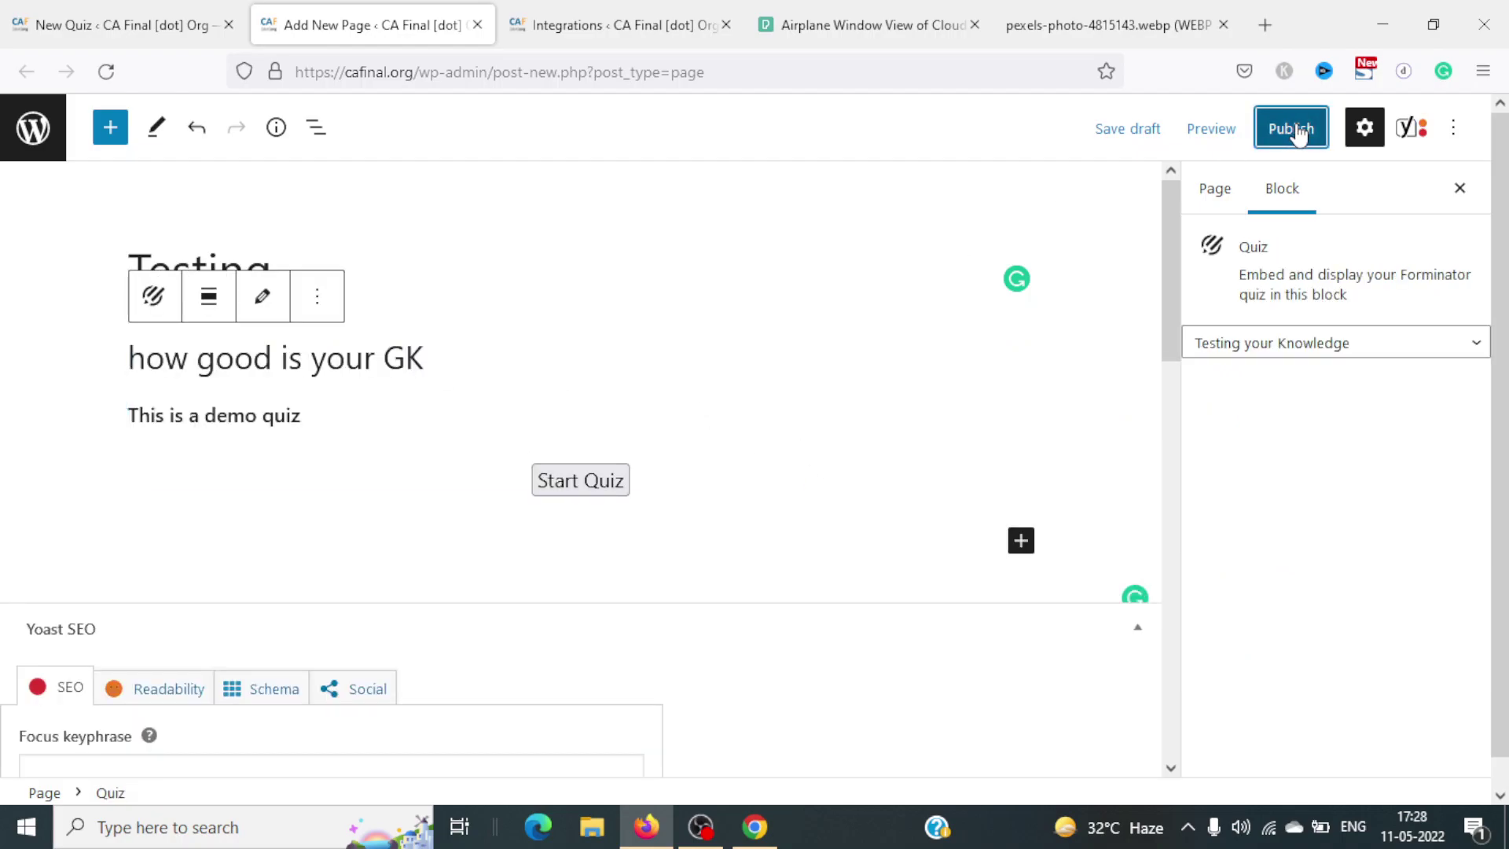
{"action": "left_click", "coordinate": [1277, 131]}
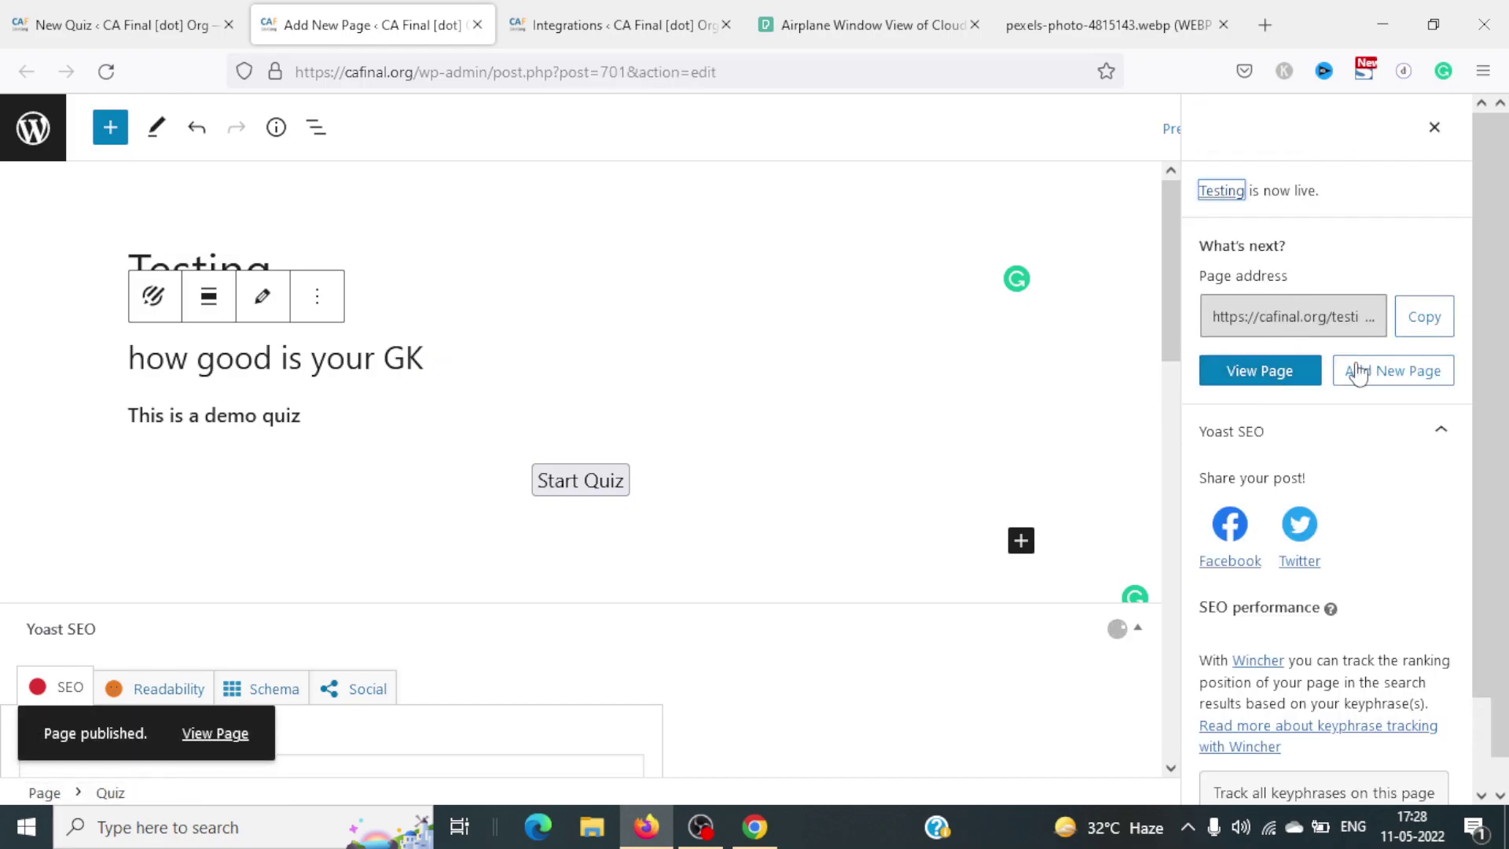
{"action": "left_click", "coordinate": [1286, 379]}
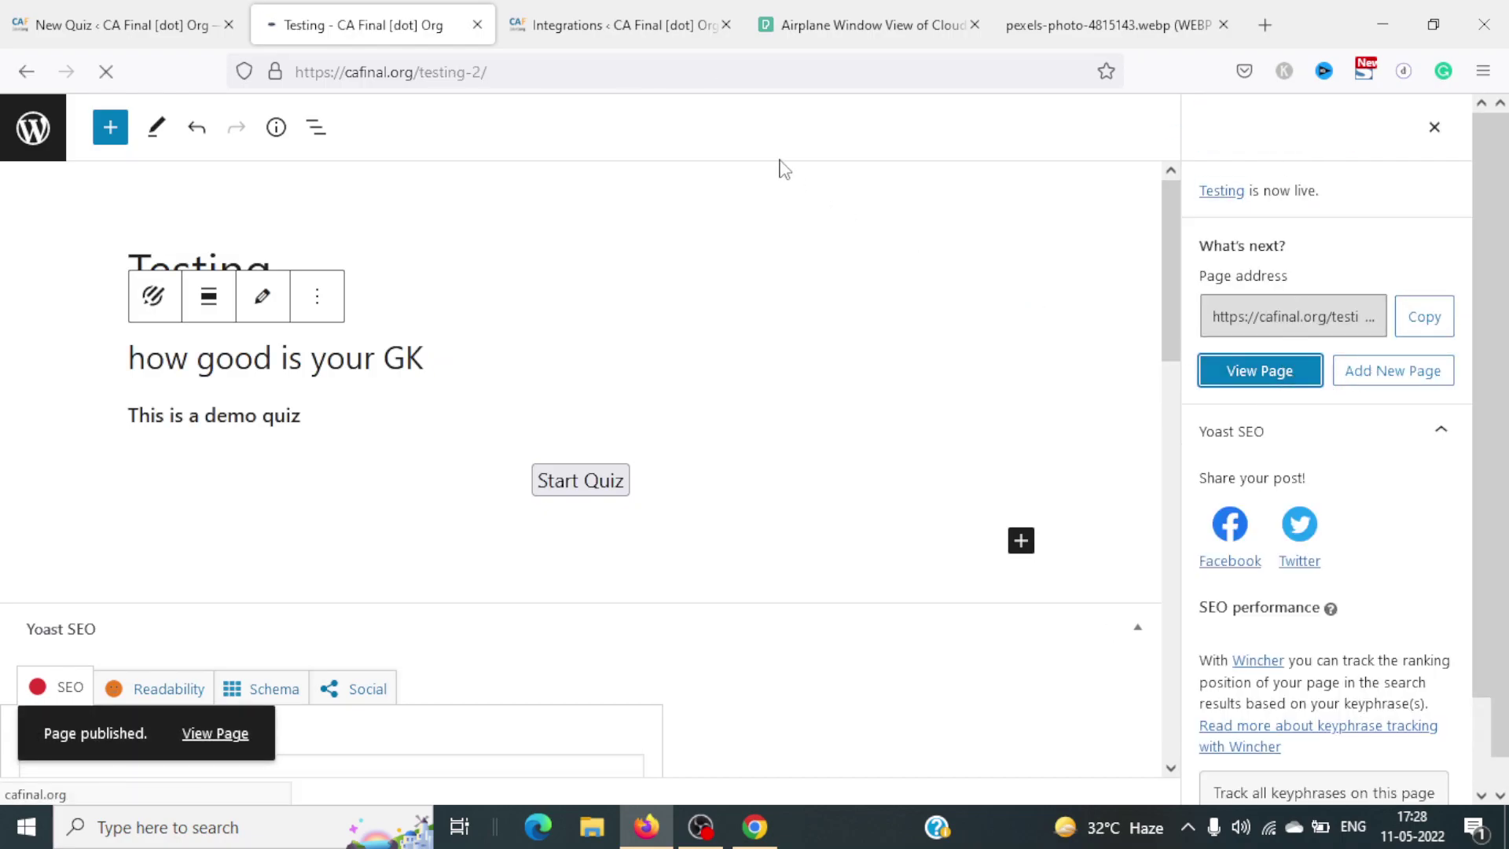
{"action": "scroll", "coordinate": [605, 393], "scroll_direction": "down", "scroll_amount": 7}
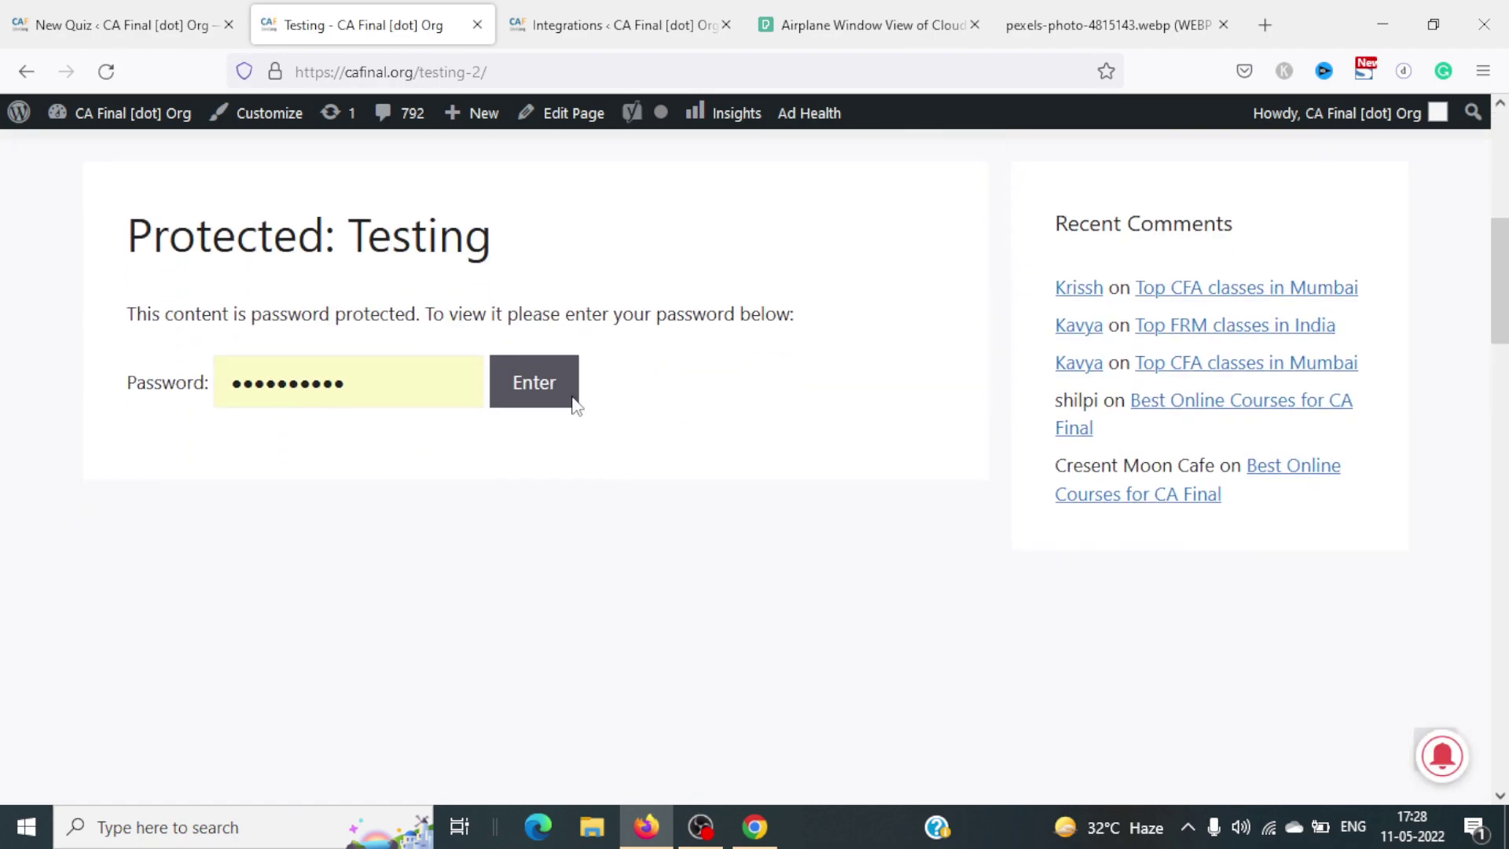
{"action": "double_click", "coordinate": [389, 391]}
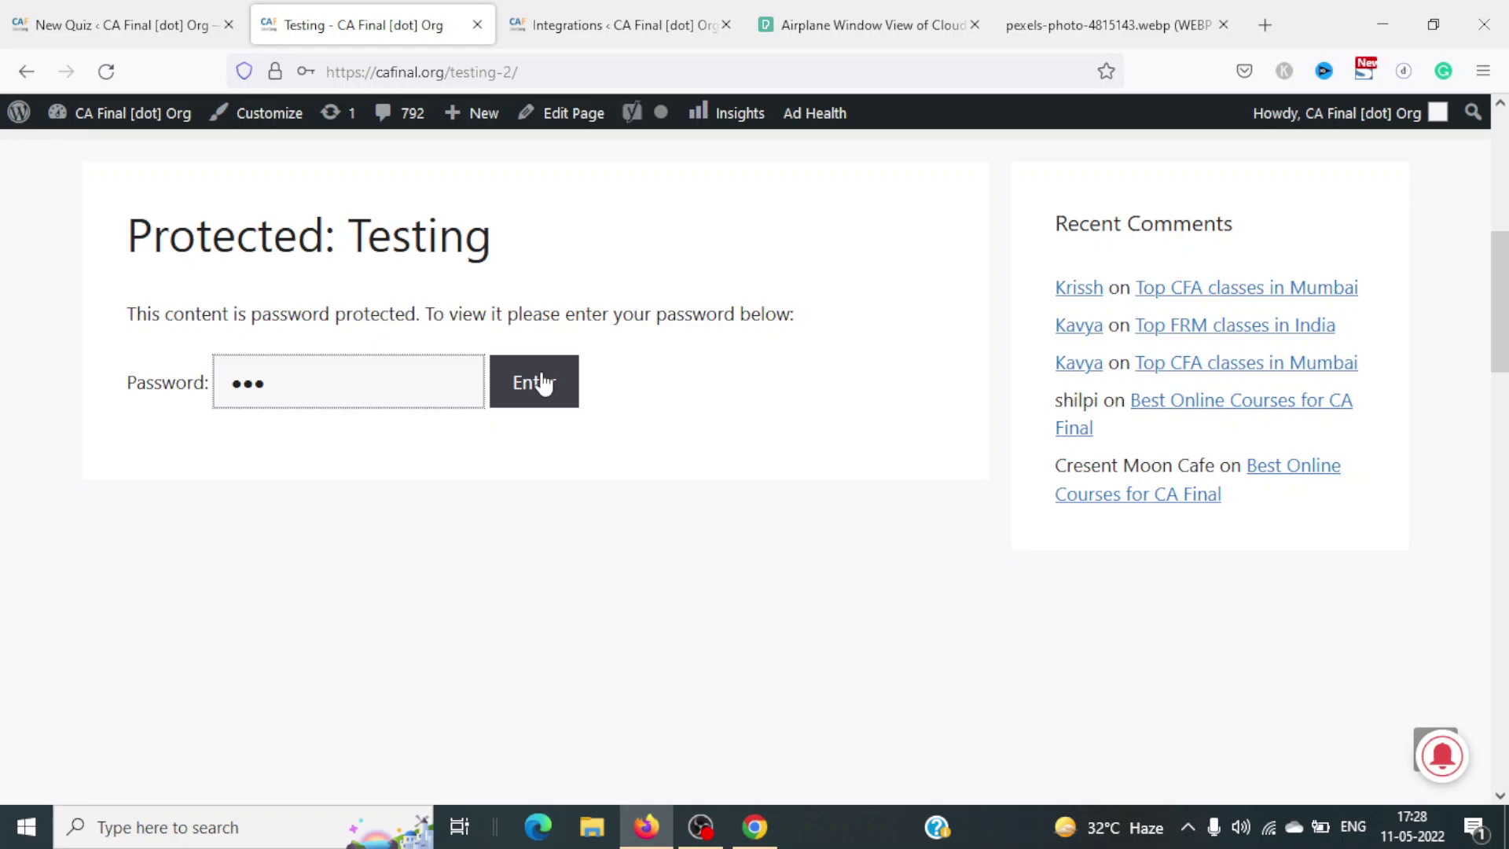
{"action": "left_click", "coordinate": [559, 390]}
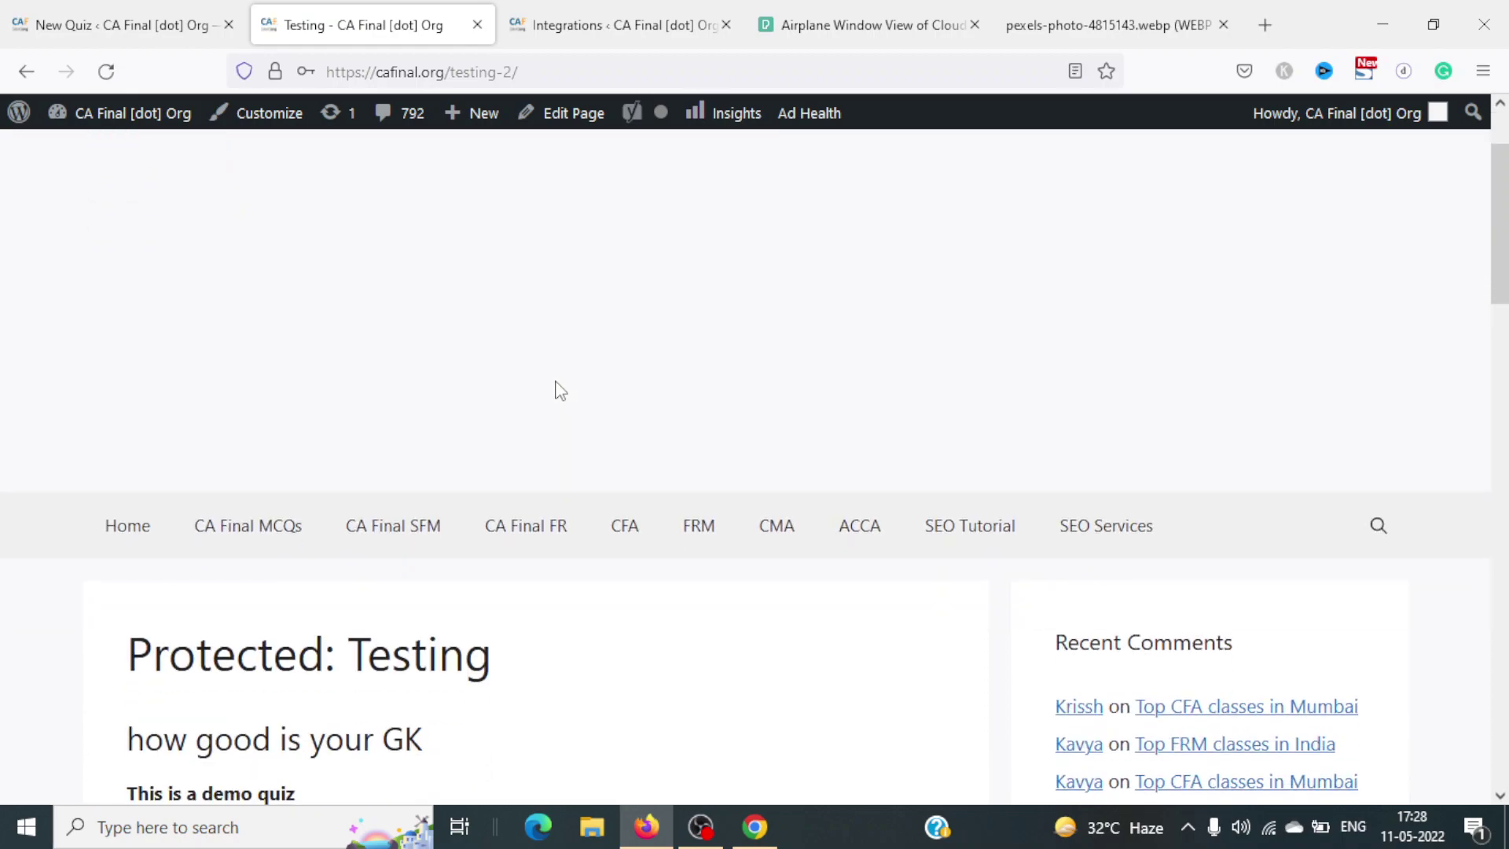
Step: Start the quiz, answer Delhi for India's capital, and move to the second question
{"action": "scroll", "coordinate": [559, 391], "scroll_direction": "down", "scroll_amount": 5}
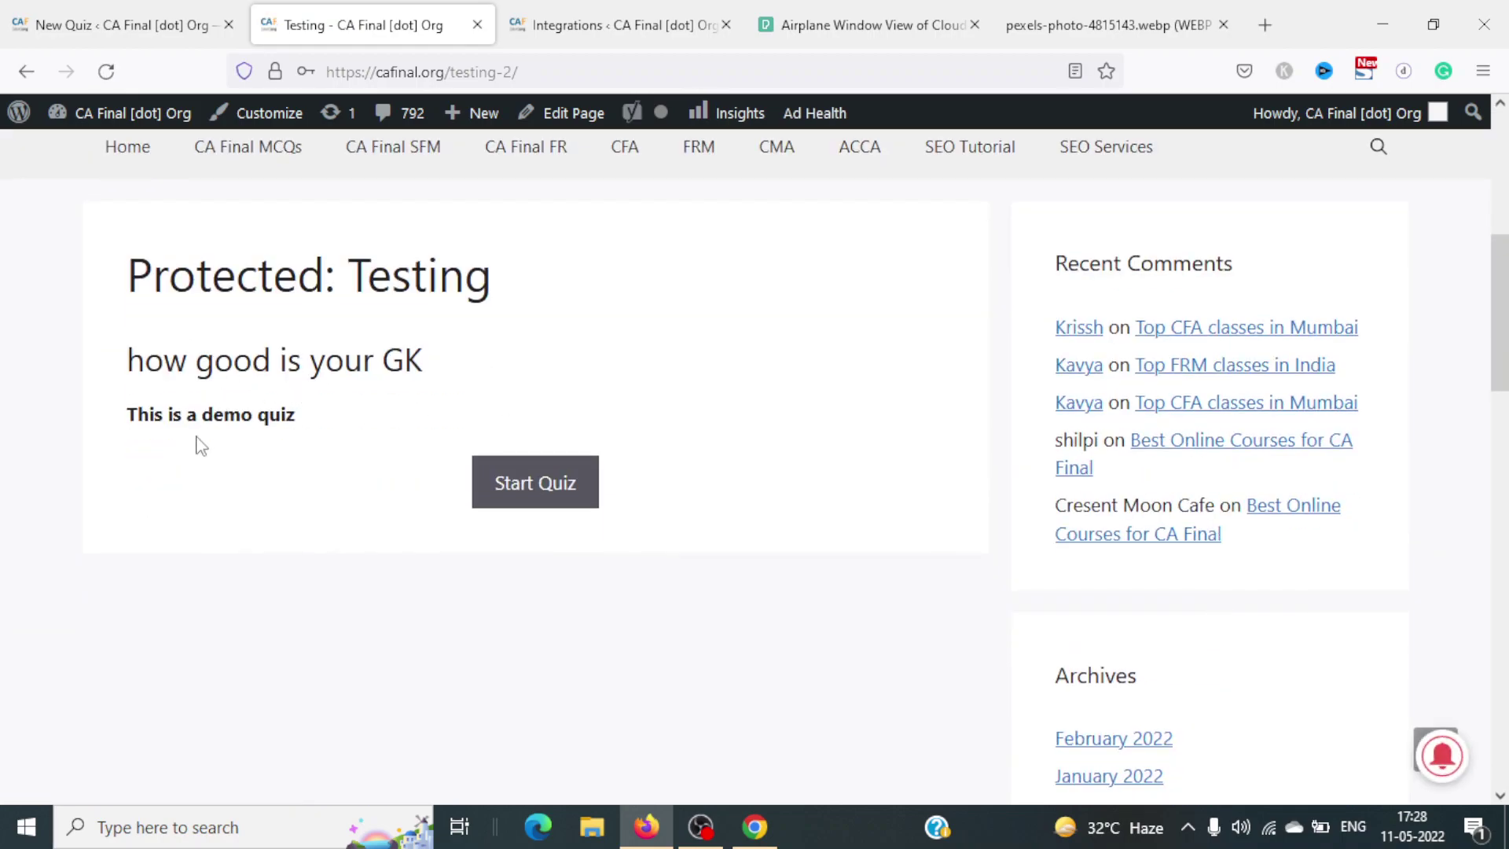
{"action": "left_click", "coordinate": [502, 485]}
{"action": "scroll", "coordinate": [511, 464], "scroll_direction": "down", "scroll_amount": 2}
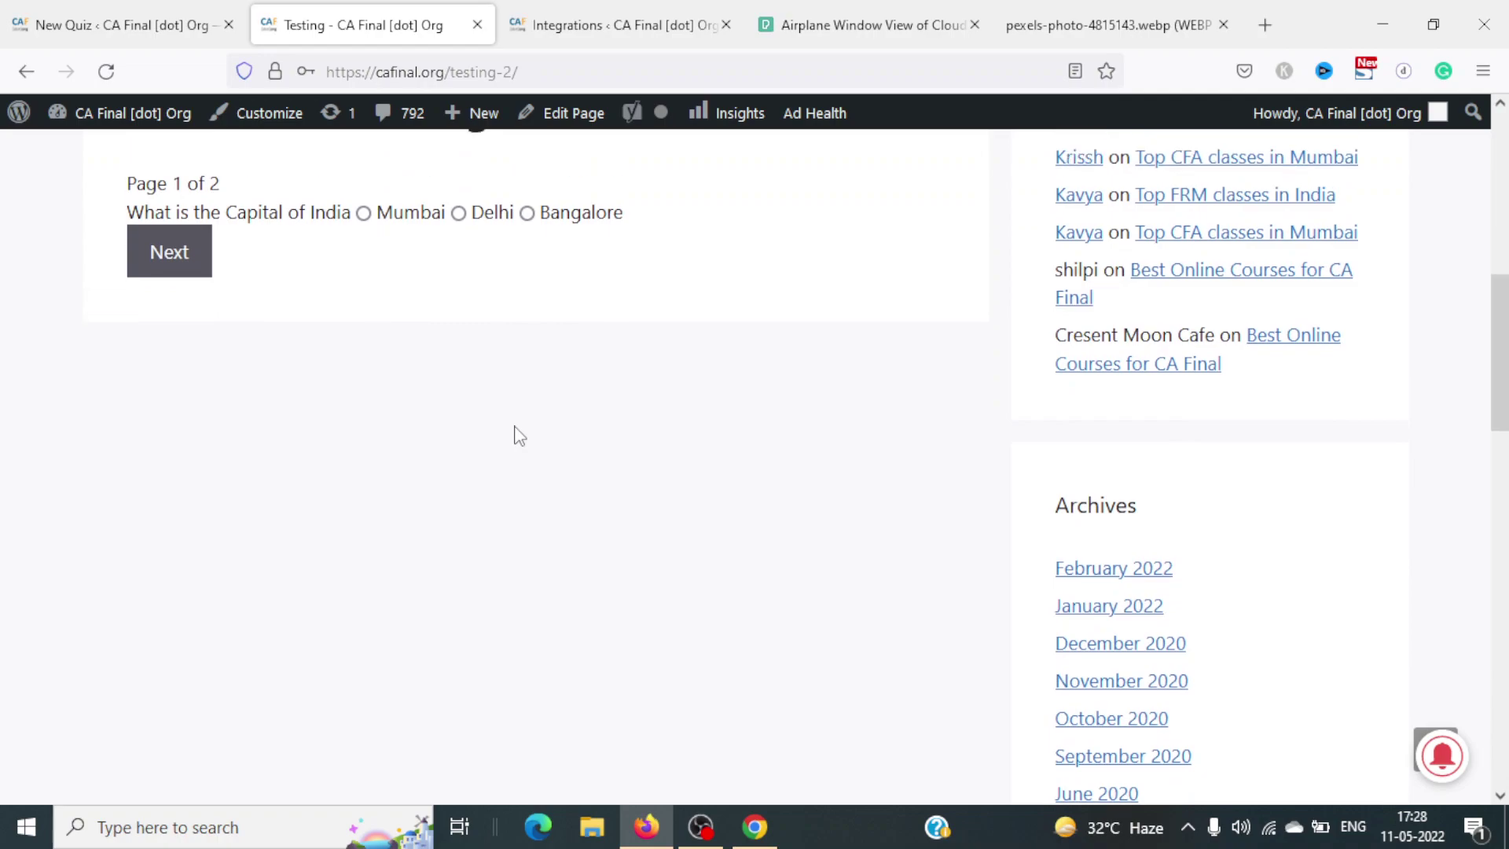
{"action": "scroll", "coordinate": [519, 436], "scroll_direction": "up", "scroll_amount": 1}
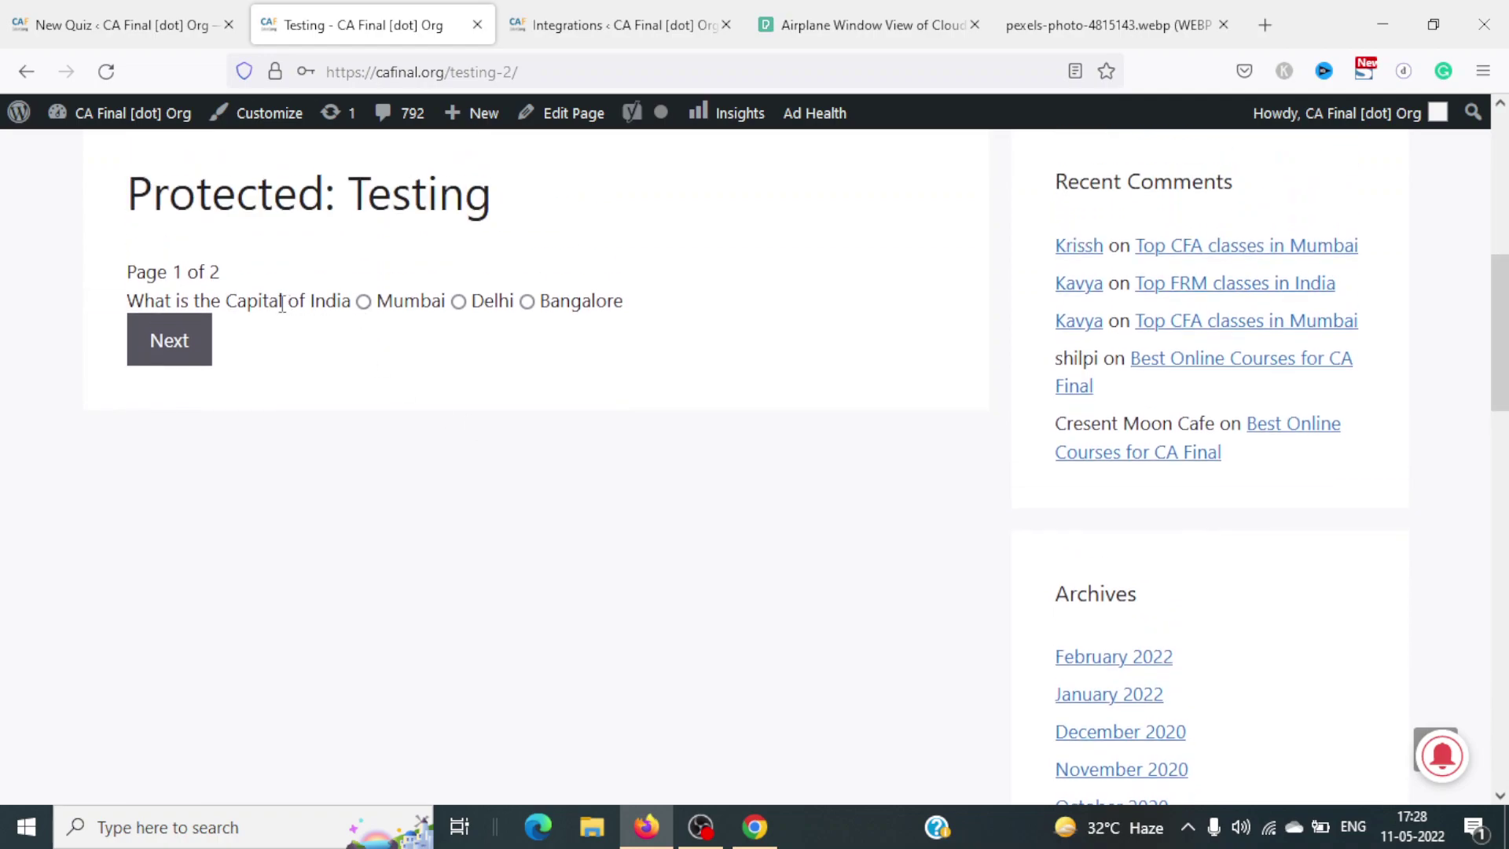
{"action": "left_click", "coordinate": [458, 302]}
{"action": "left_click", "coordinate": [165, 341]}
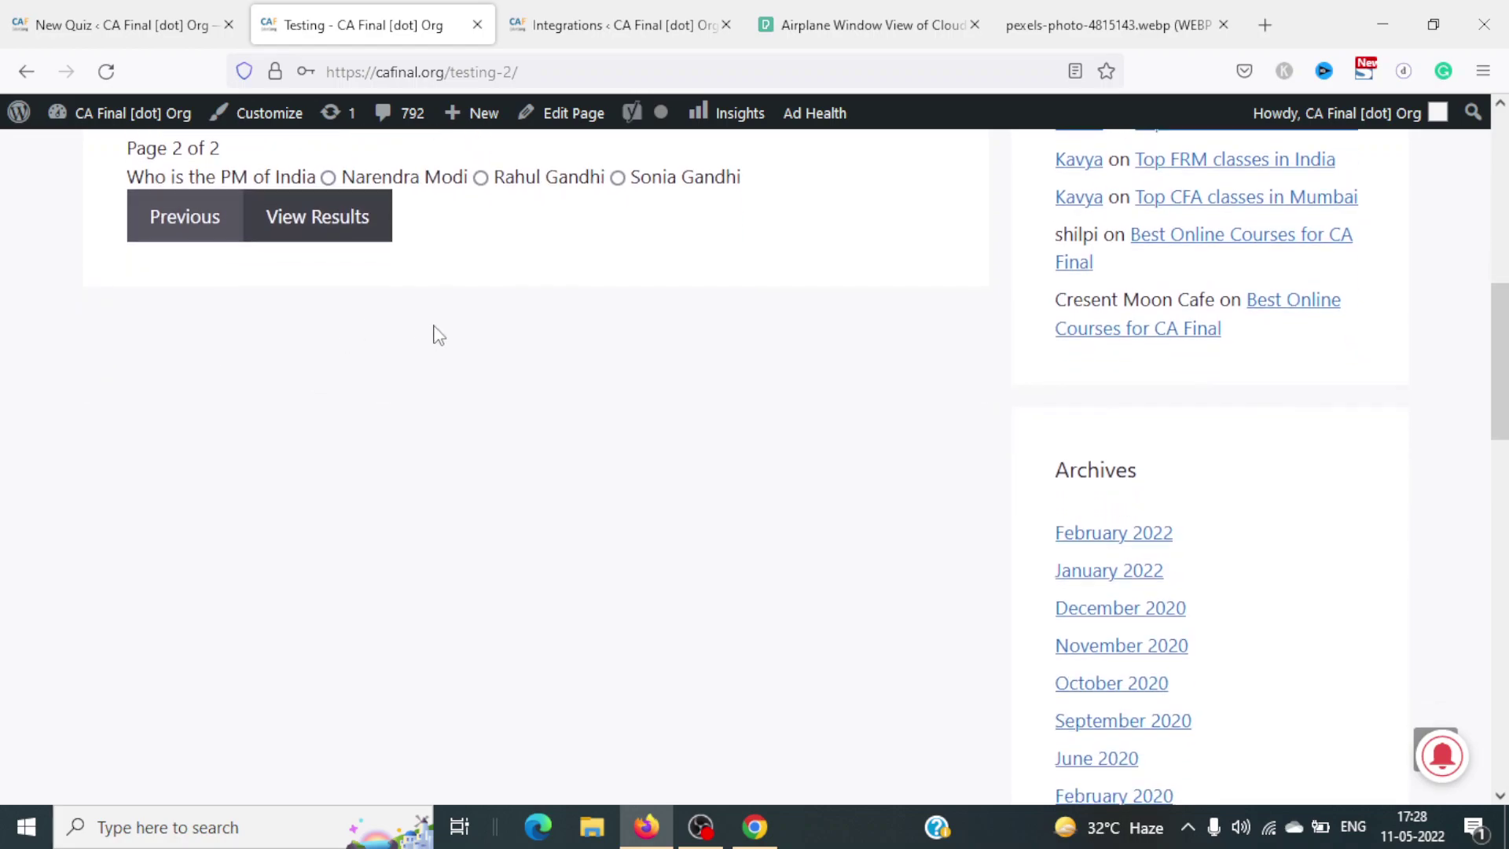
{"action": "scroll", "coordinate": [431, 333], "scroll_direction": "up", "scroll_amount": 2}
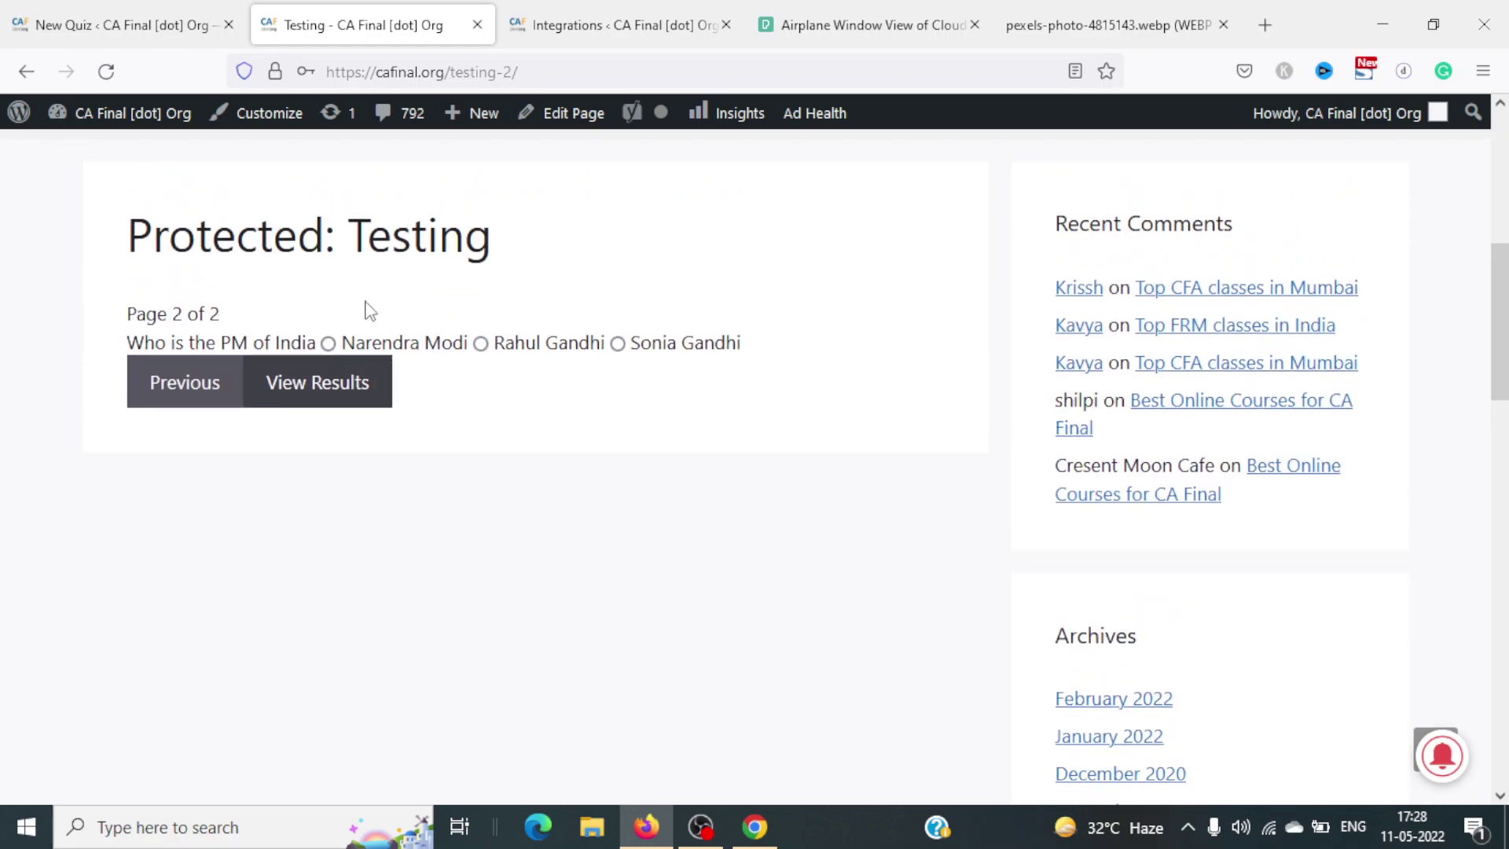
Step: In the quiz's Appearance settings, choose the Default design style and List answer layout
{"action": "key", "text": "ctrl+shift+Tab"}
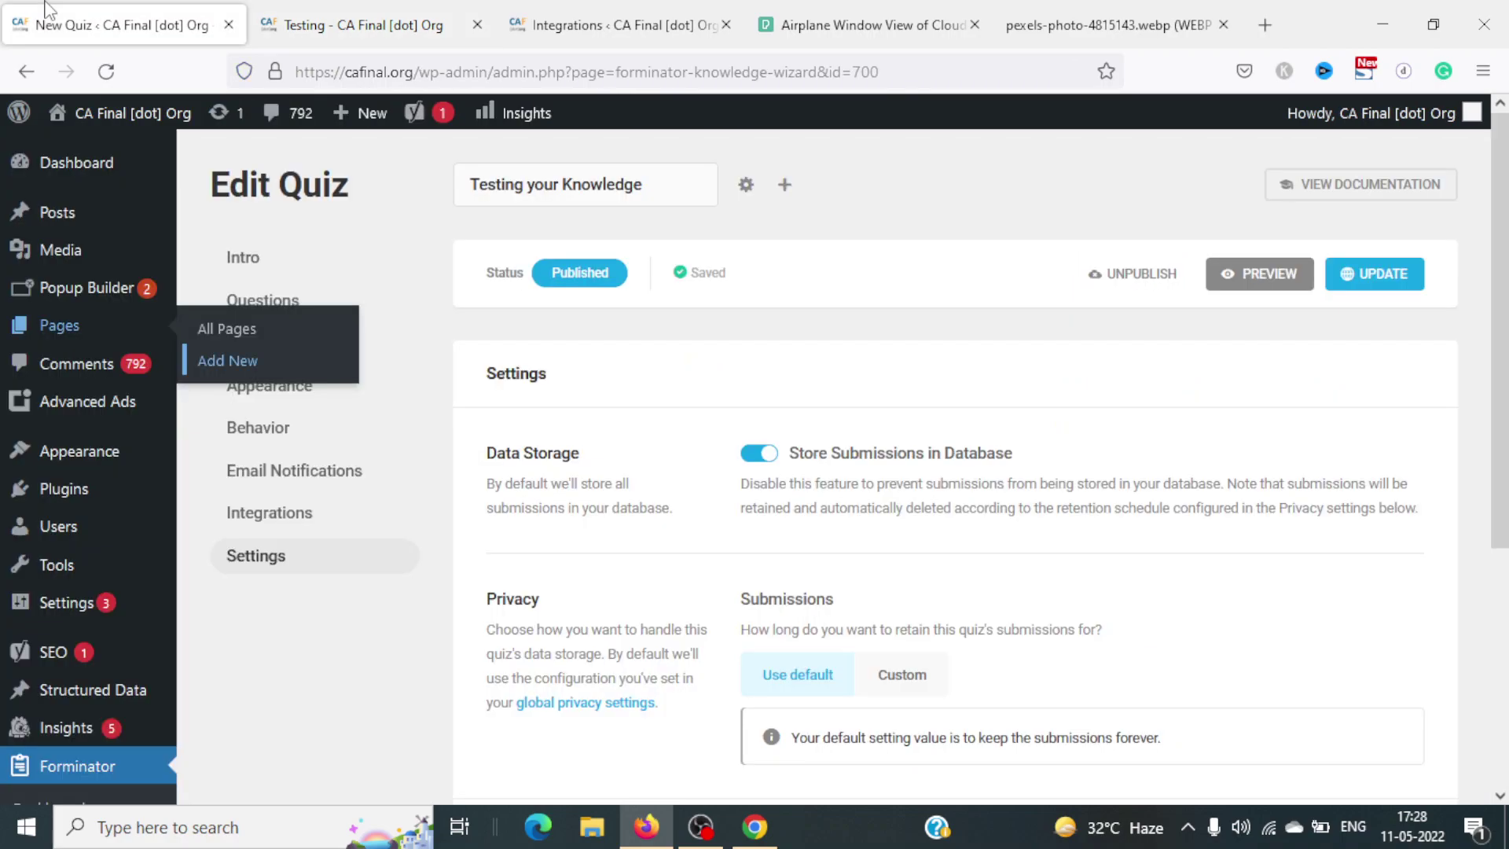
{"action": "left_click", "coordinate": [292, 438]}
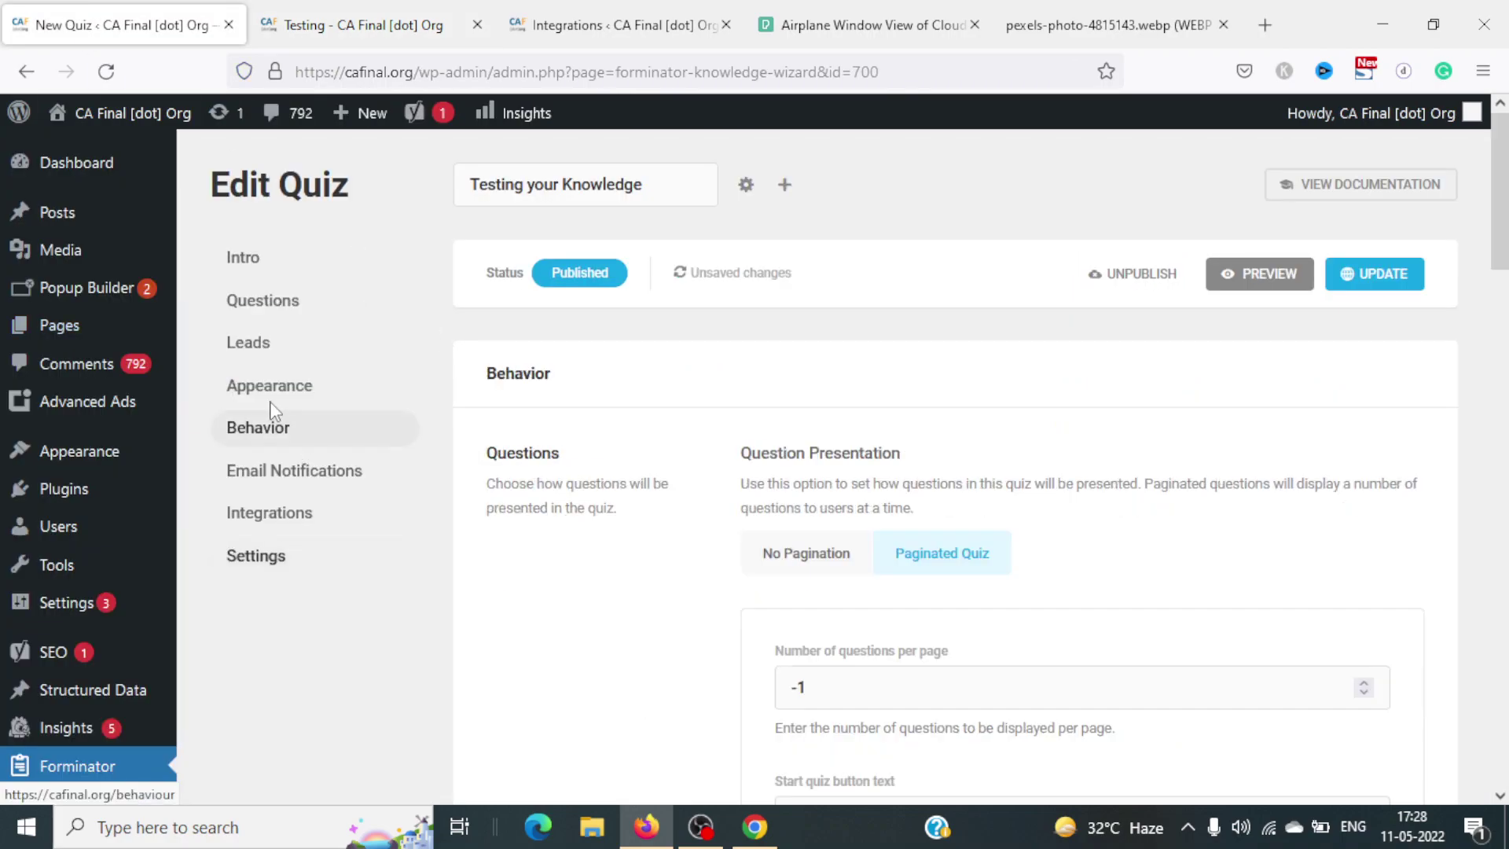
{"action": "left_click", "coordinate": [269, 405]}
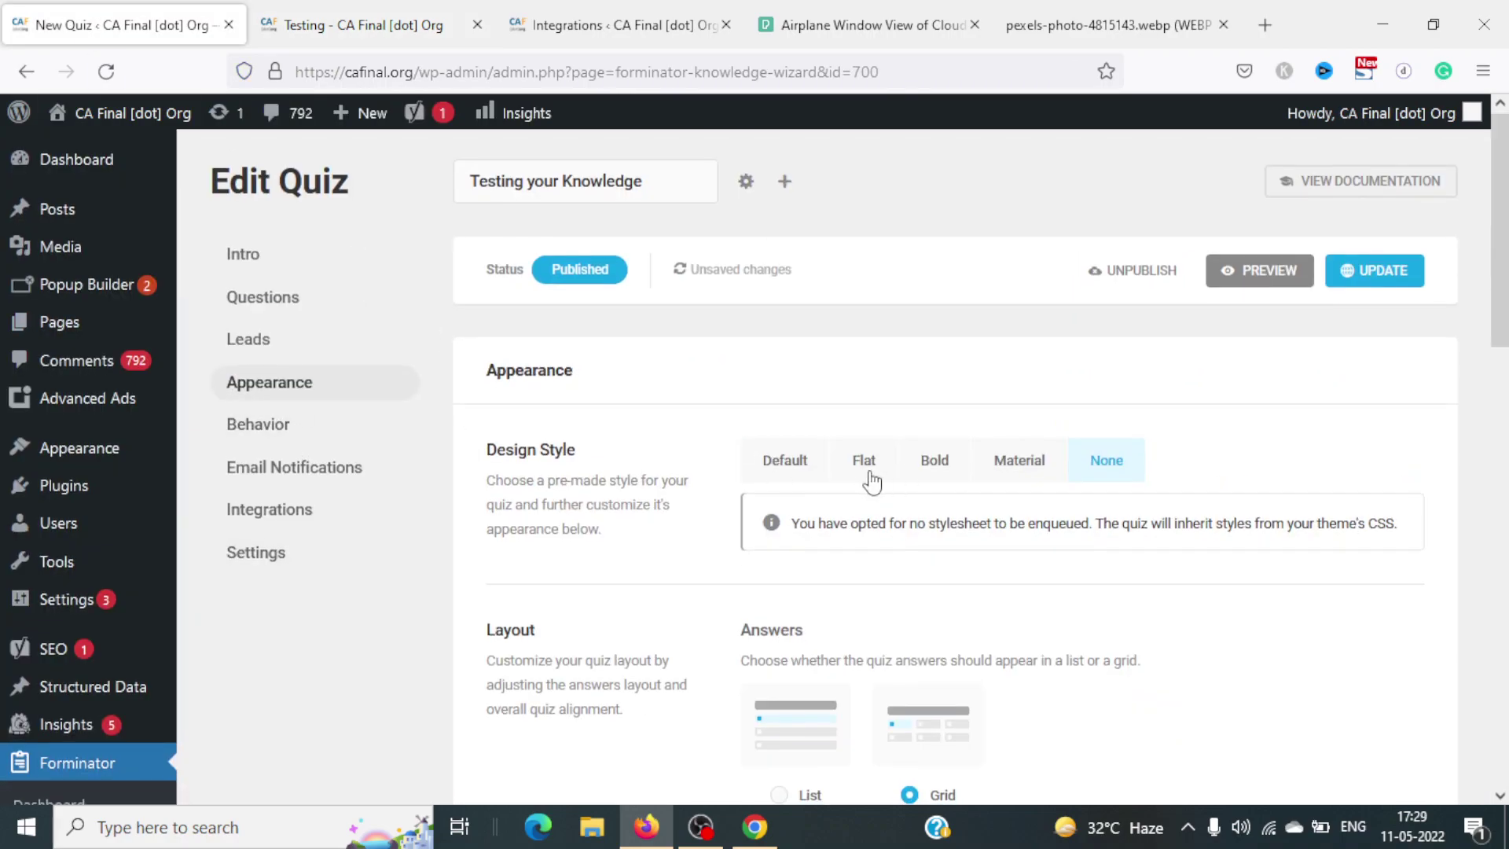
{"action": "left_click", "coordinate": [766, 462]}
{"action": "scroll", "coordinate": [868, 473], "scroll_direction": "down", "scroll_amount": 3}
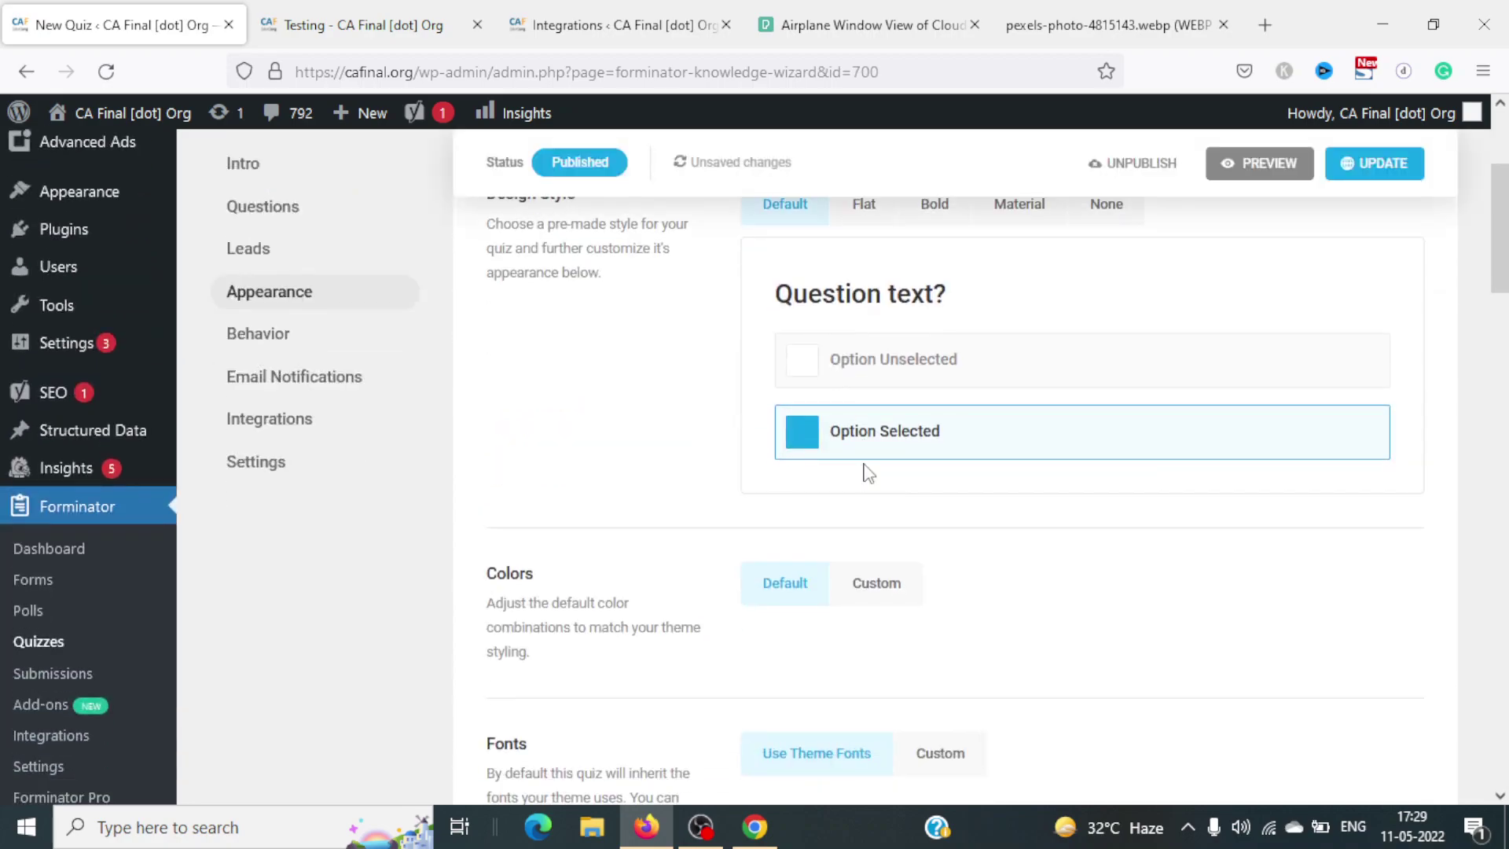
{"action": "scroll", "coordinate": [867, 473], "scroll_direction": "down", "scroll_amount": 7}
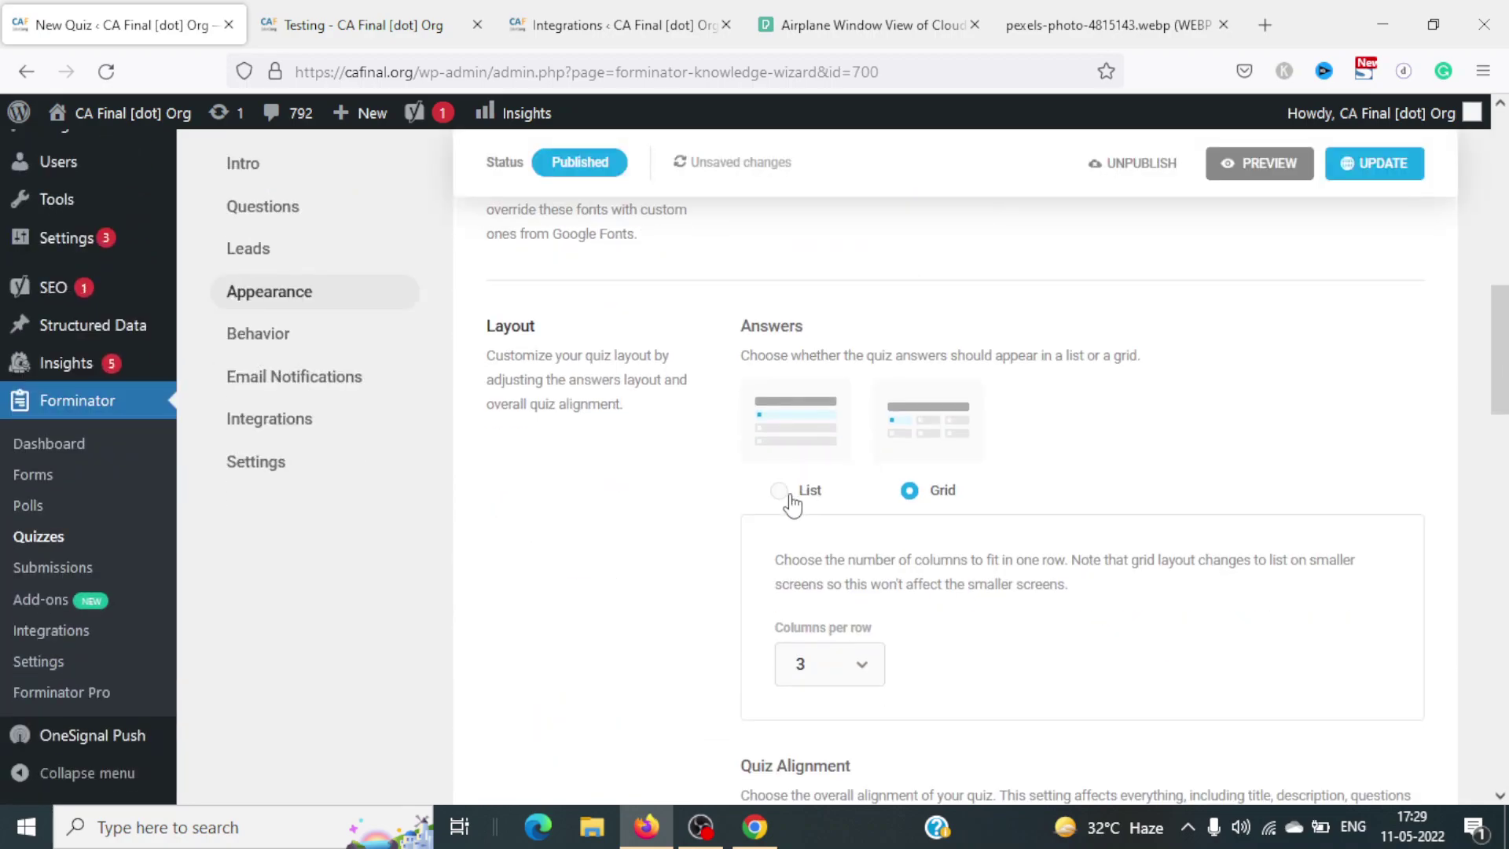
{"action": "left_click", "coordinate": [790, 497]}
Step: Save the quiz and reload the live Testing page
{"action": "scroll", "coordinate": [1035, 606], "scroll_direction": "down", "scroll_amount": 4}
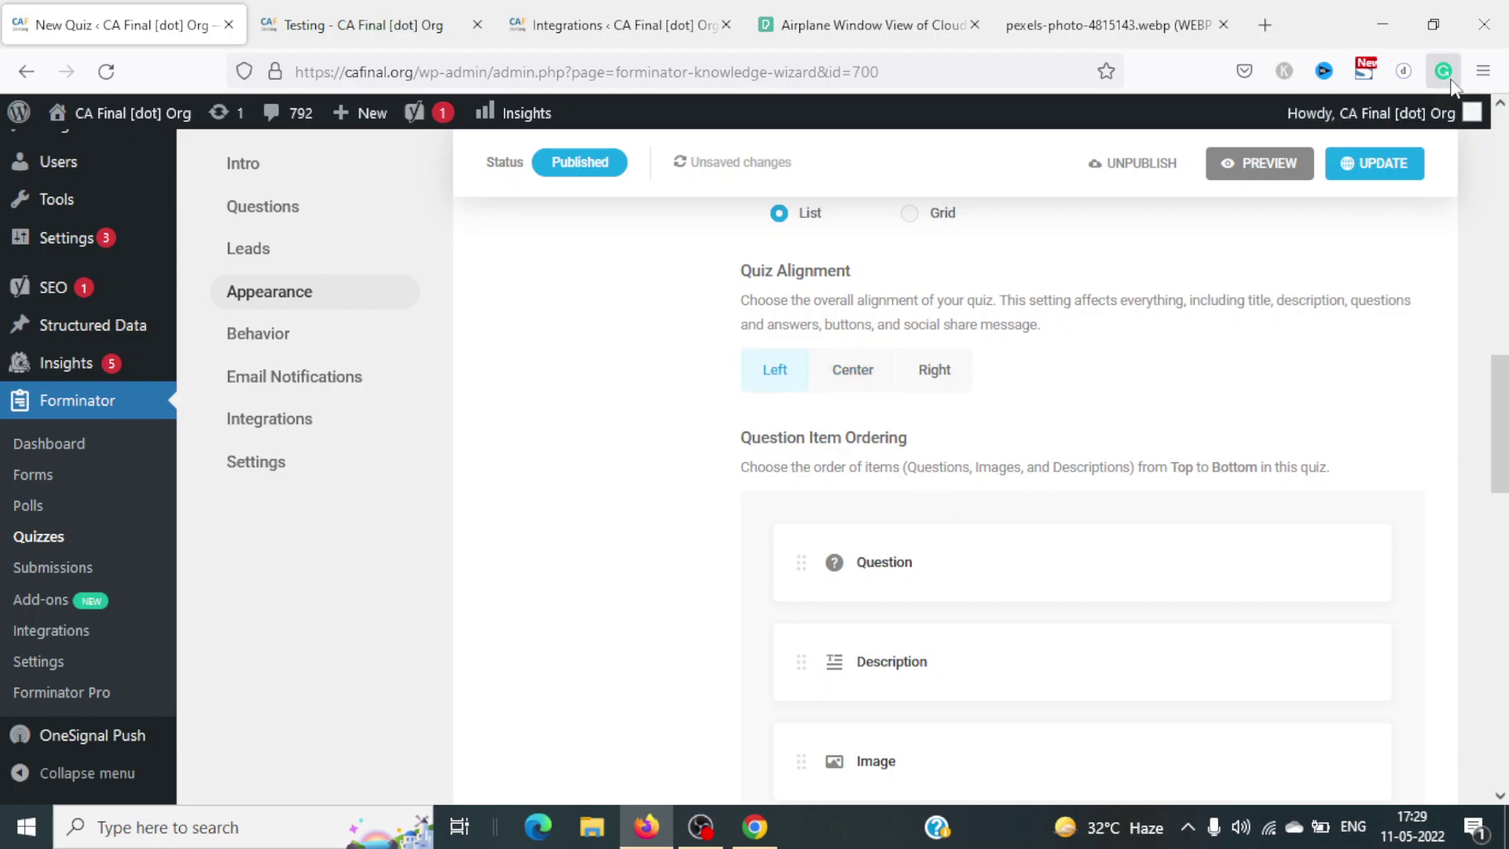
{"action": "left_click", "coordinate": [1372, 167]}
{"action": "left_click", "coordinate": [330, 24]}
{"action": "left_click", "coordinate": [108, 71]}
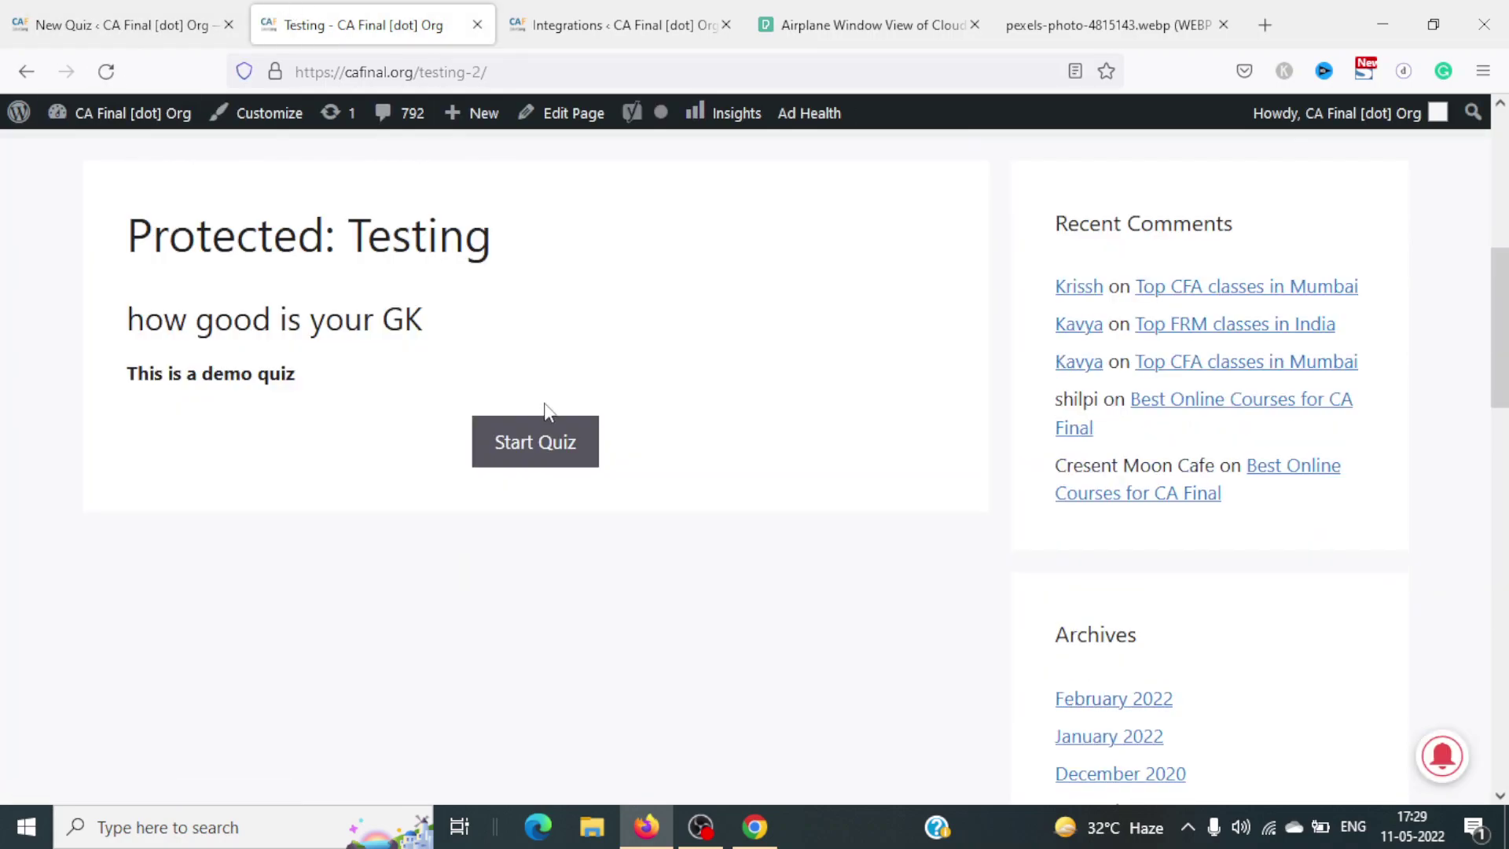
Step: Start the quiz, then navigate back to return to the Testing quiz page
{"action": "left_click", "coordinate": [549, 462]}
{"action": "left_click", "coordinate": [153, 232]}
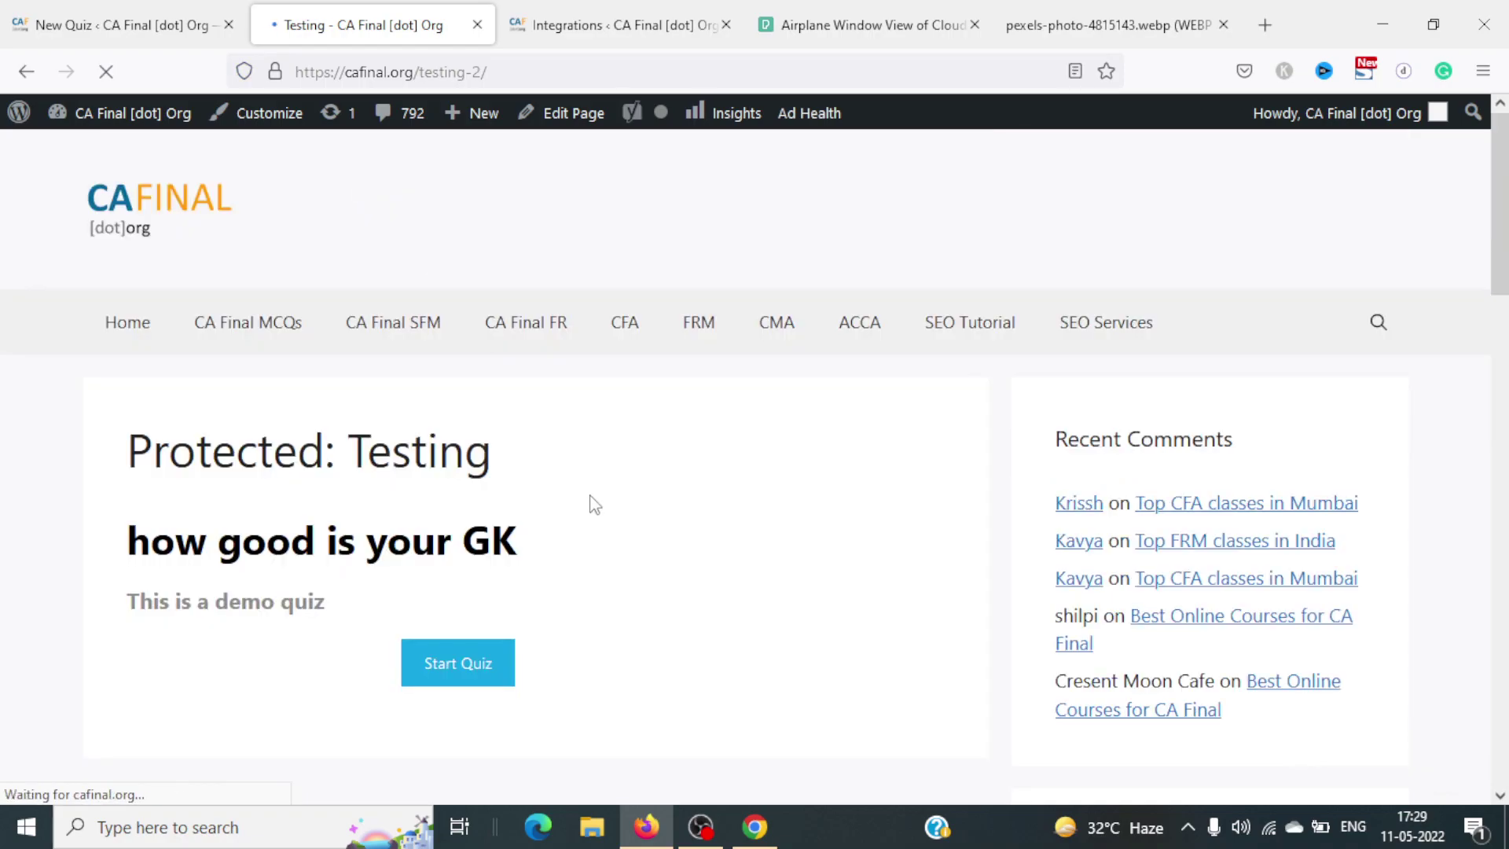
{"action": "scroll", "coordinate": [427, 667], "scroll_direction": "down", "scroll_amount": 5}
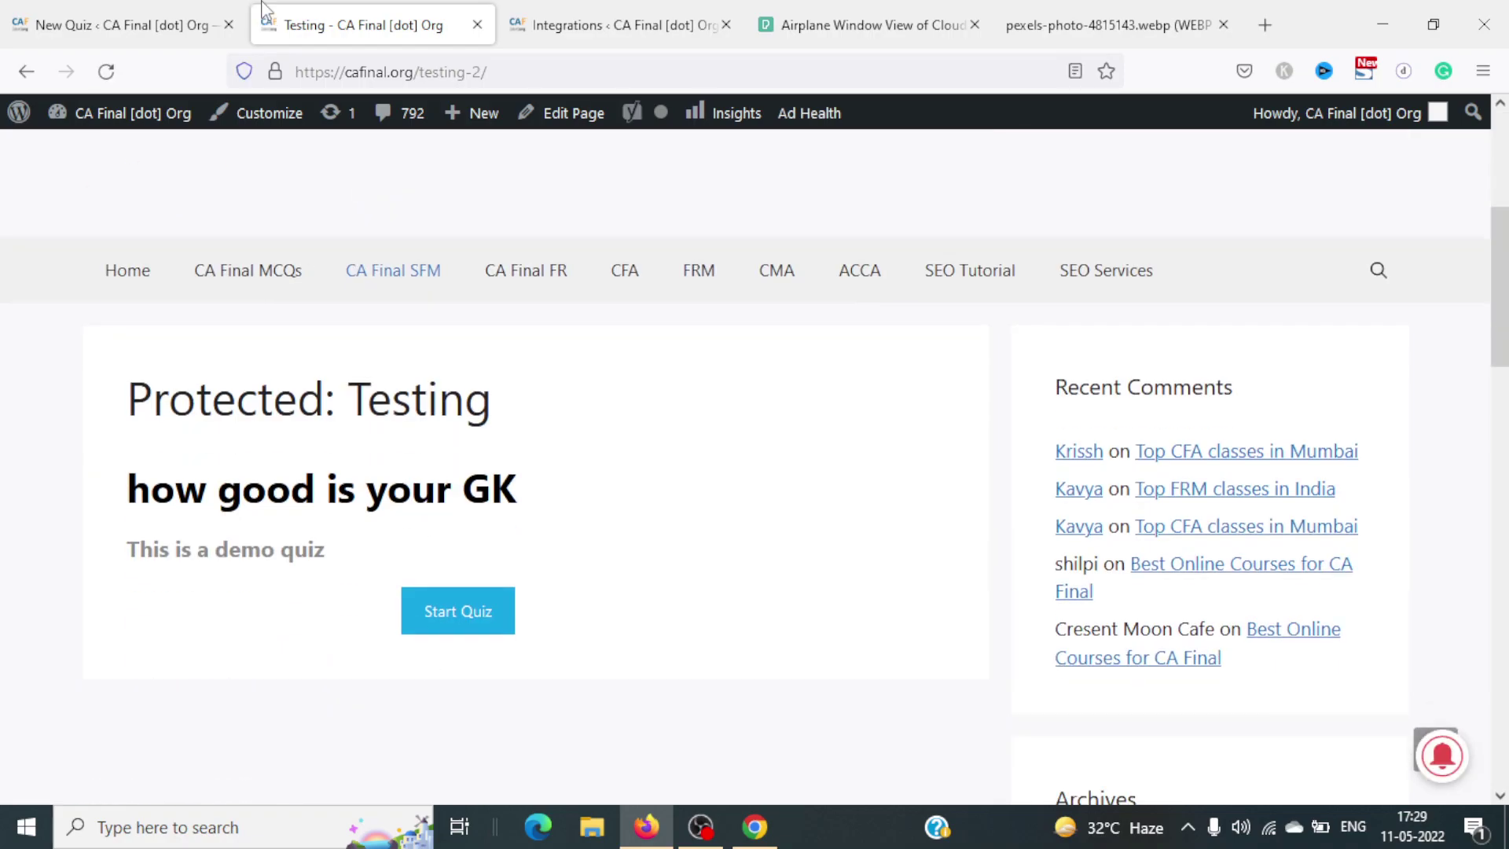
{"action": "left_click", "coordinate": [27, 71]}
{"action": "left_click", "coordinate": [27, 71]}
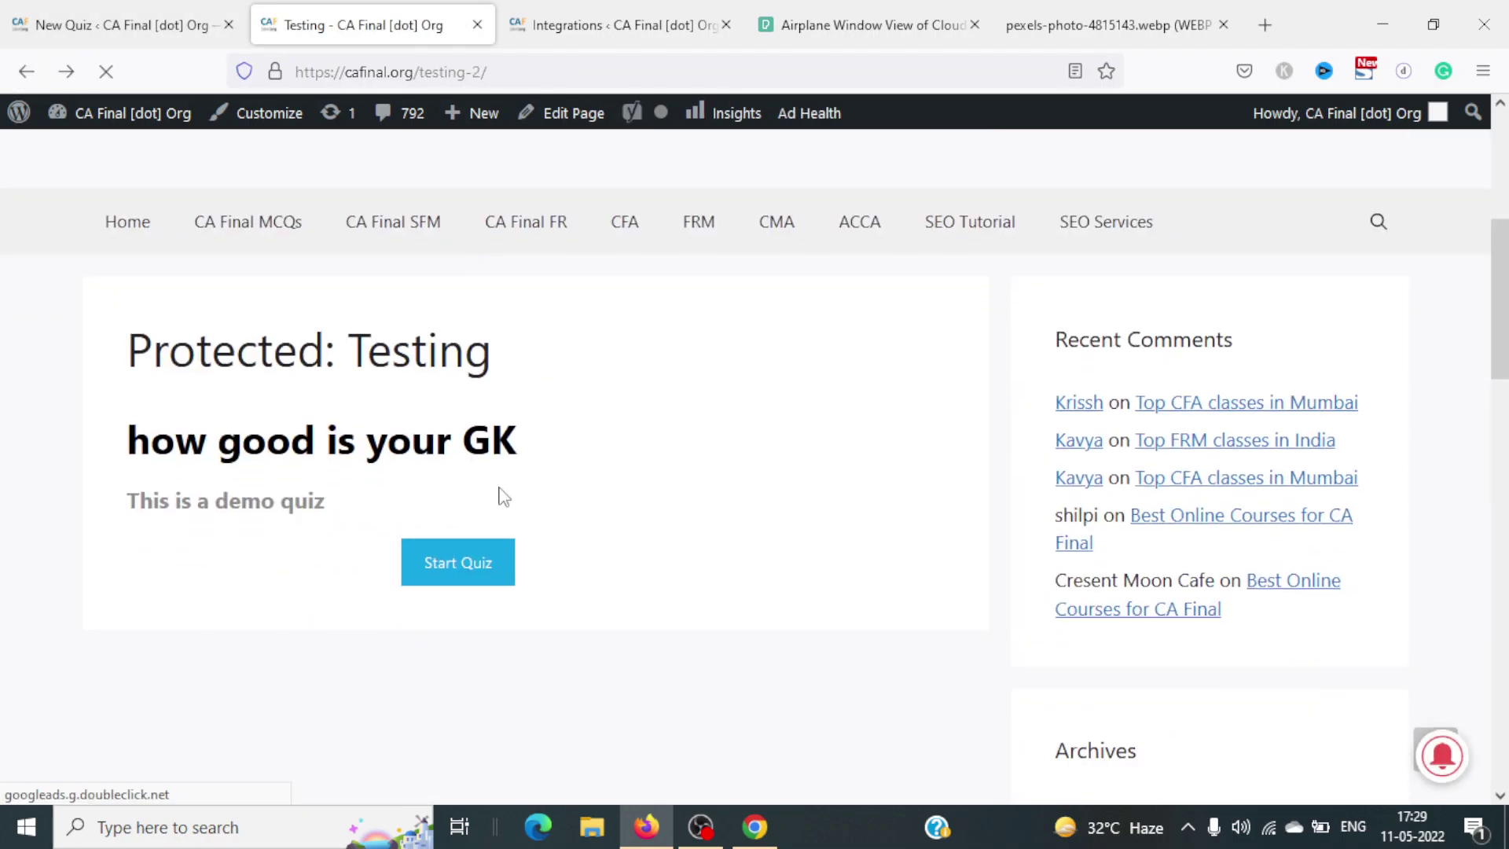
Step: Answer Mumbai for India's capital and Narendra Modi for PM, then view results
{"action": "left_click", "coordinate": [437, 576]}
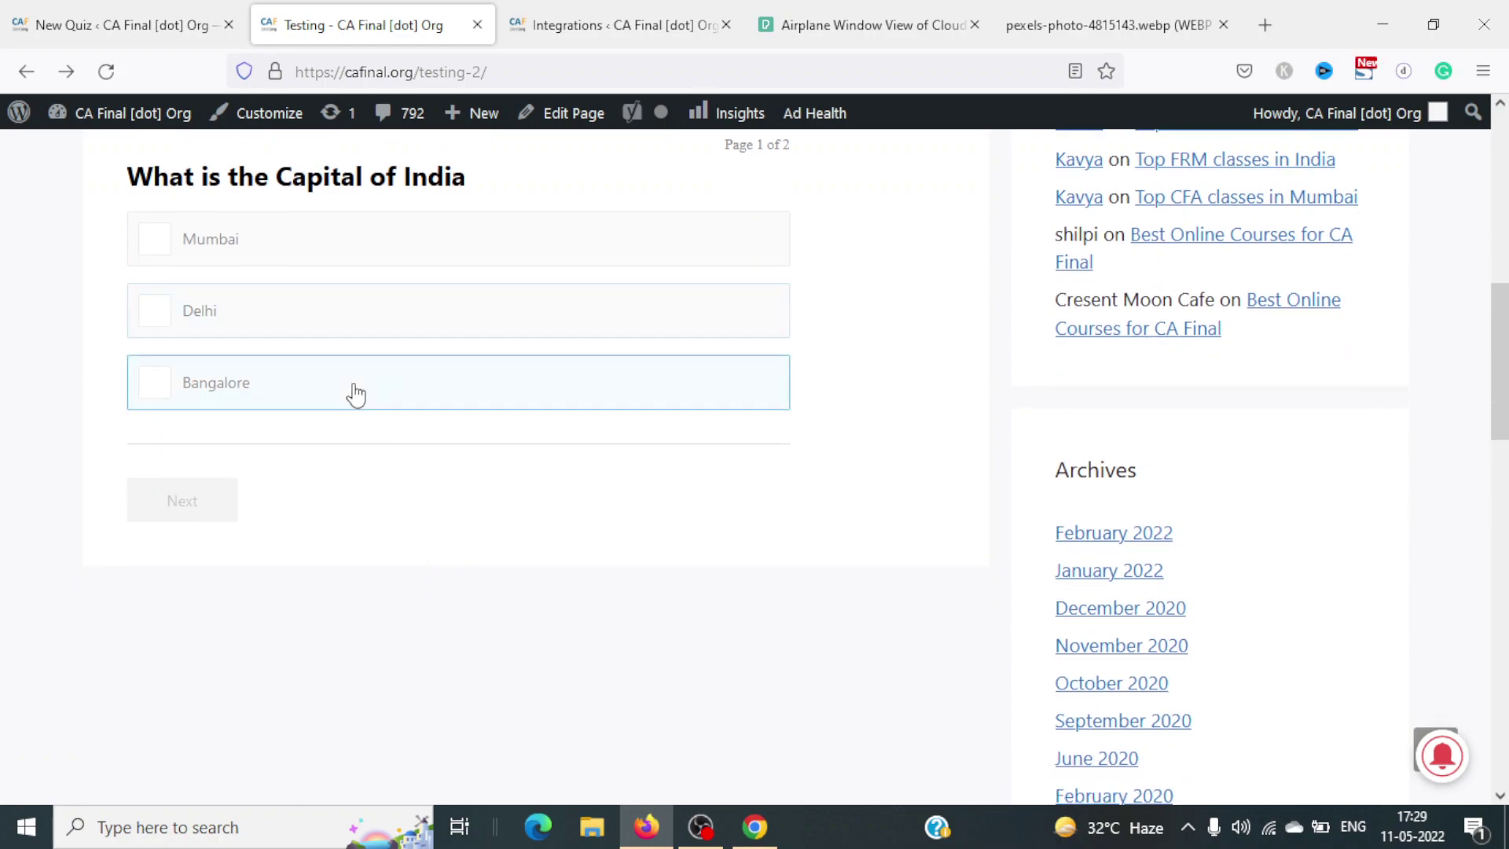
{"action": "scroll", "coordinate": [354, 395], "scroll_direction": "up", "scroll_amount": 1}
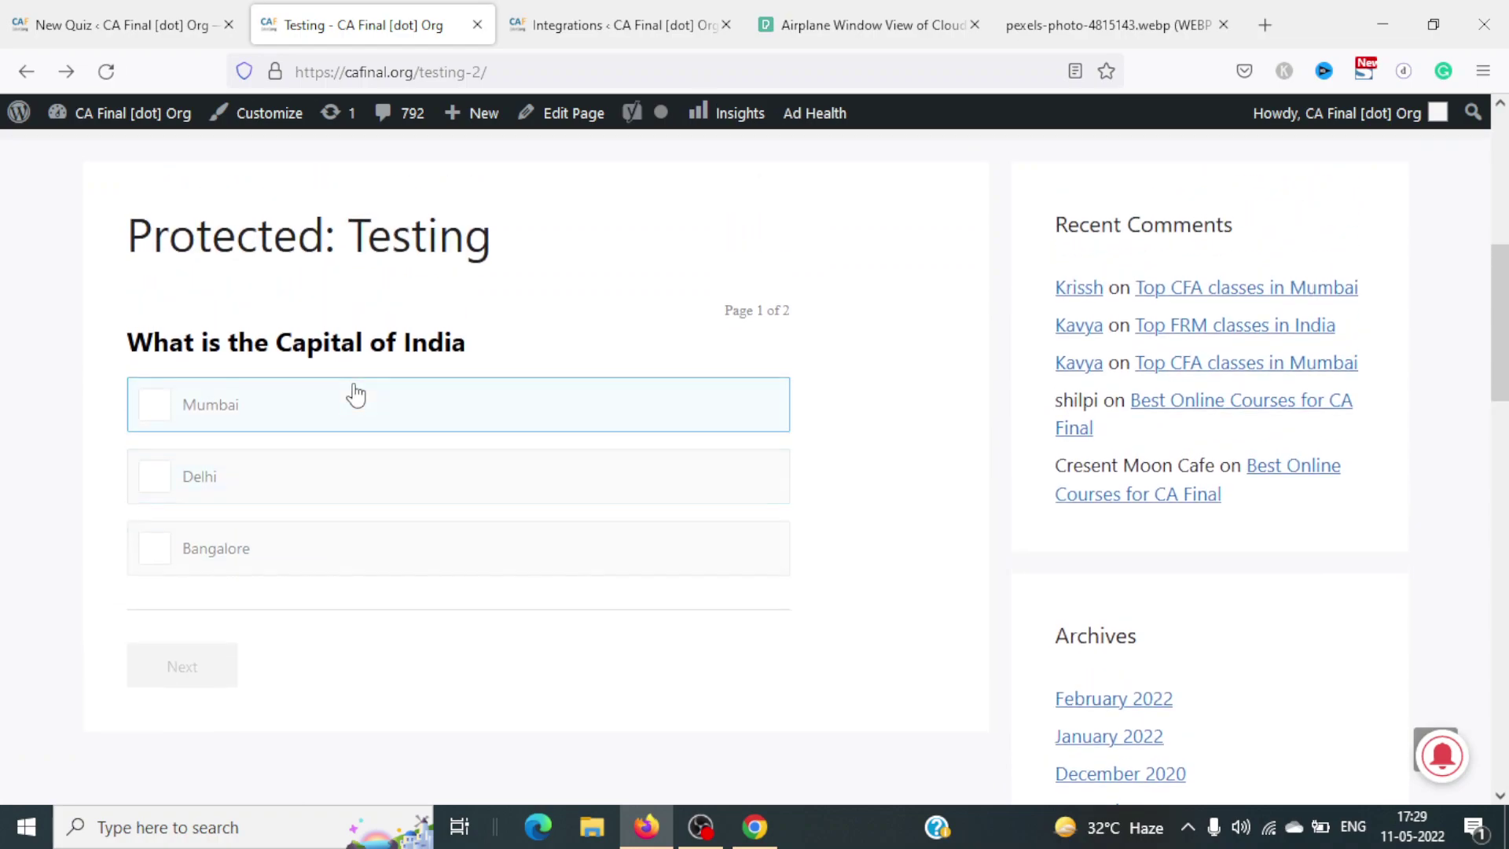
{"action": "left_click", "coordinate": [304, 404]}
{"action": "left_click", "coordinate": [220, 672]}
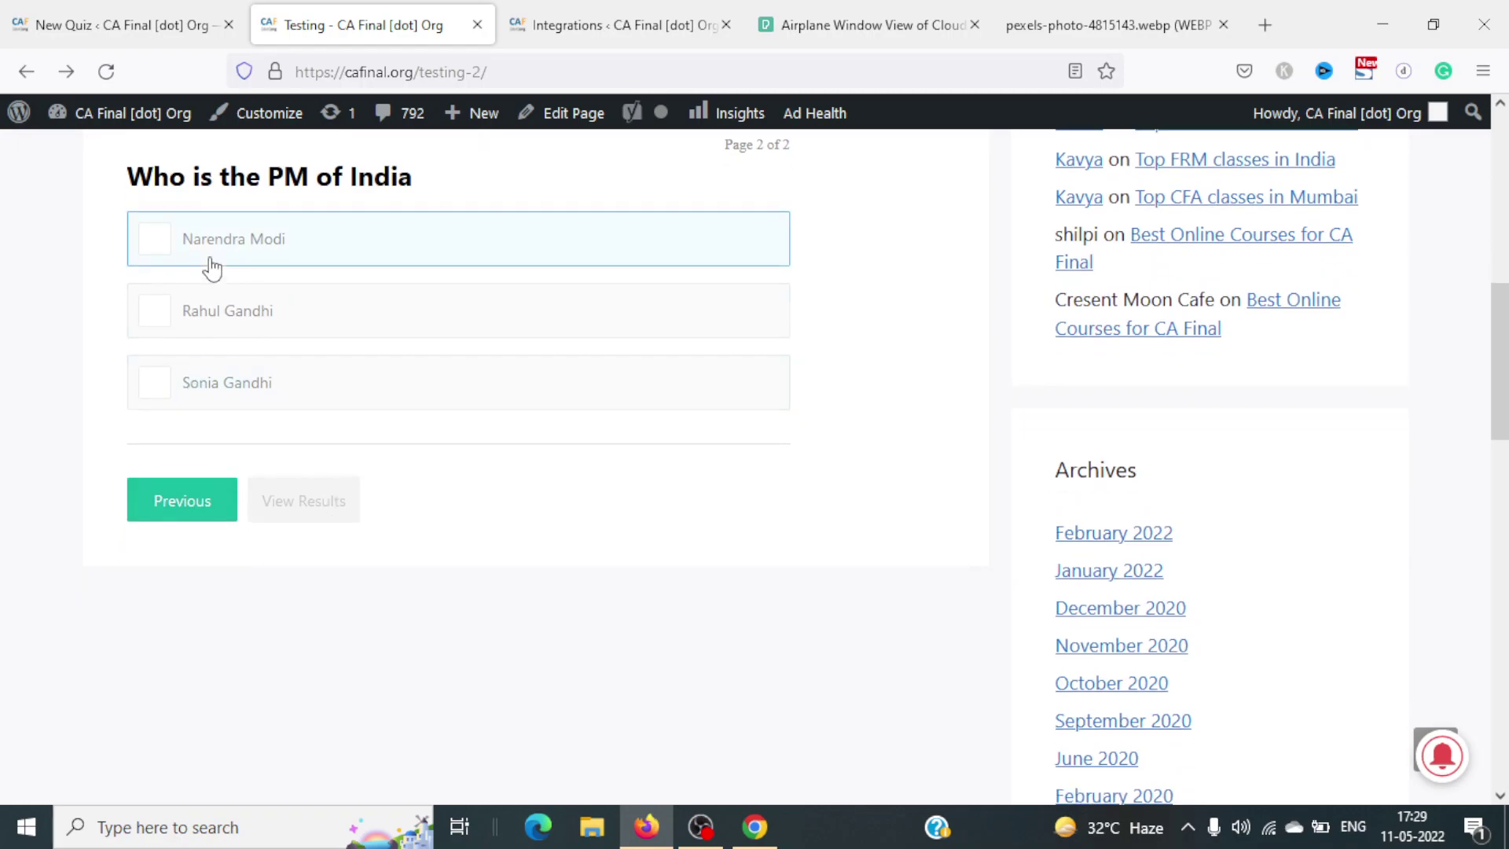
{"action": "left_click", "coordinate": [206, 260]}
{"action": "left_click", "coordinate": [275, 493]}
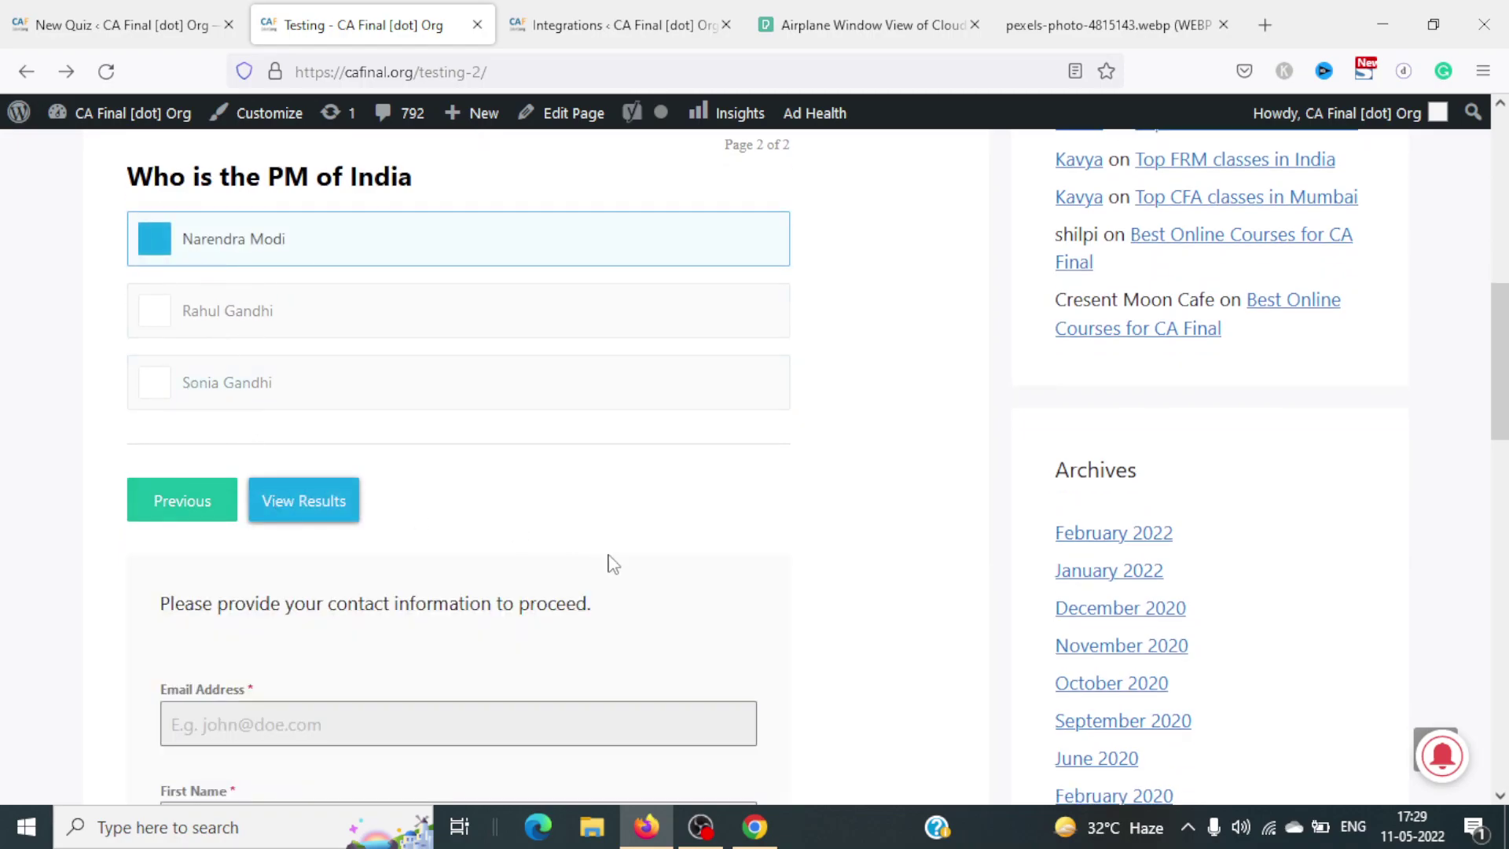
Step: Enter an email address and first name, accept the privacy terms, and submit the lead form
{"action": "scroll", "coordinate": [607, 562], "scroll_direction": "down", "scroll_amount": 5}
{"action": "left_click", "coordinate": [461, 316]}
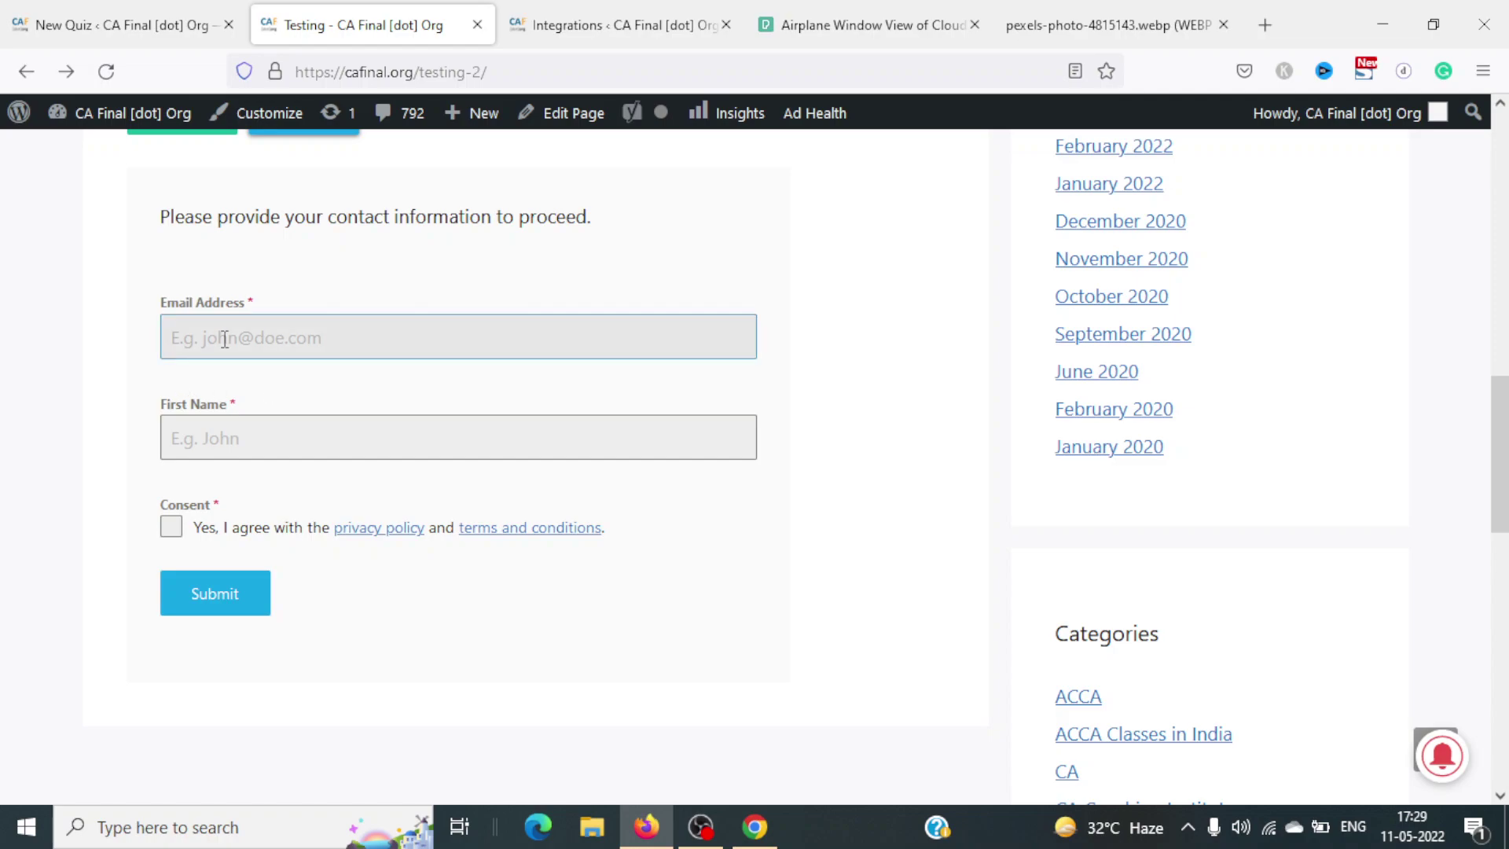
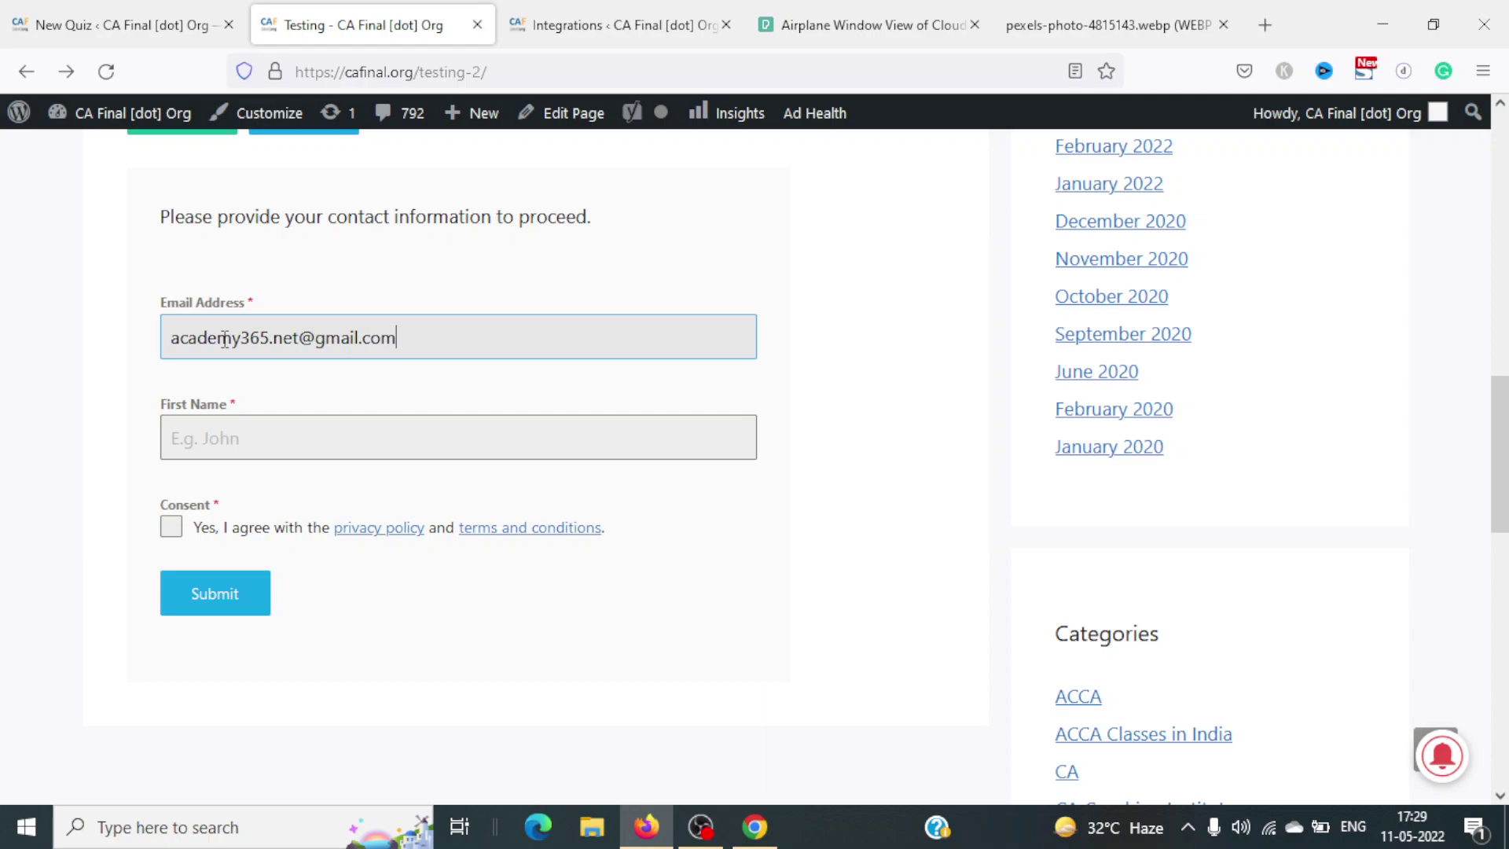
{"action": "key", "text": "Tab"}
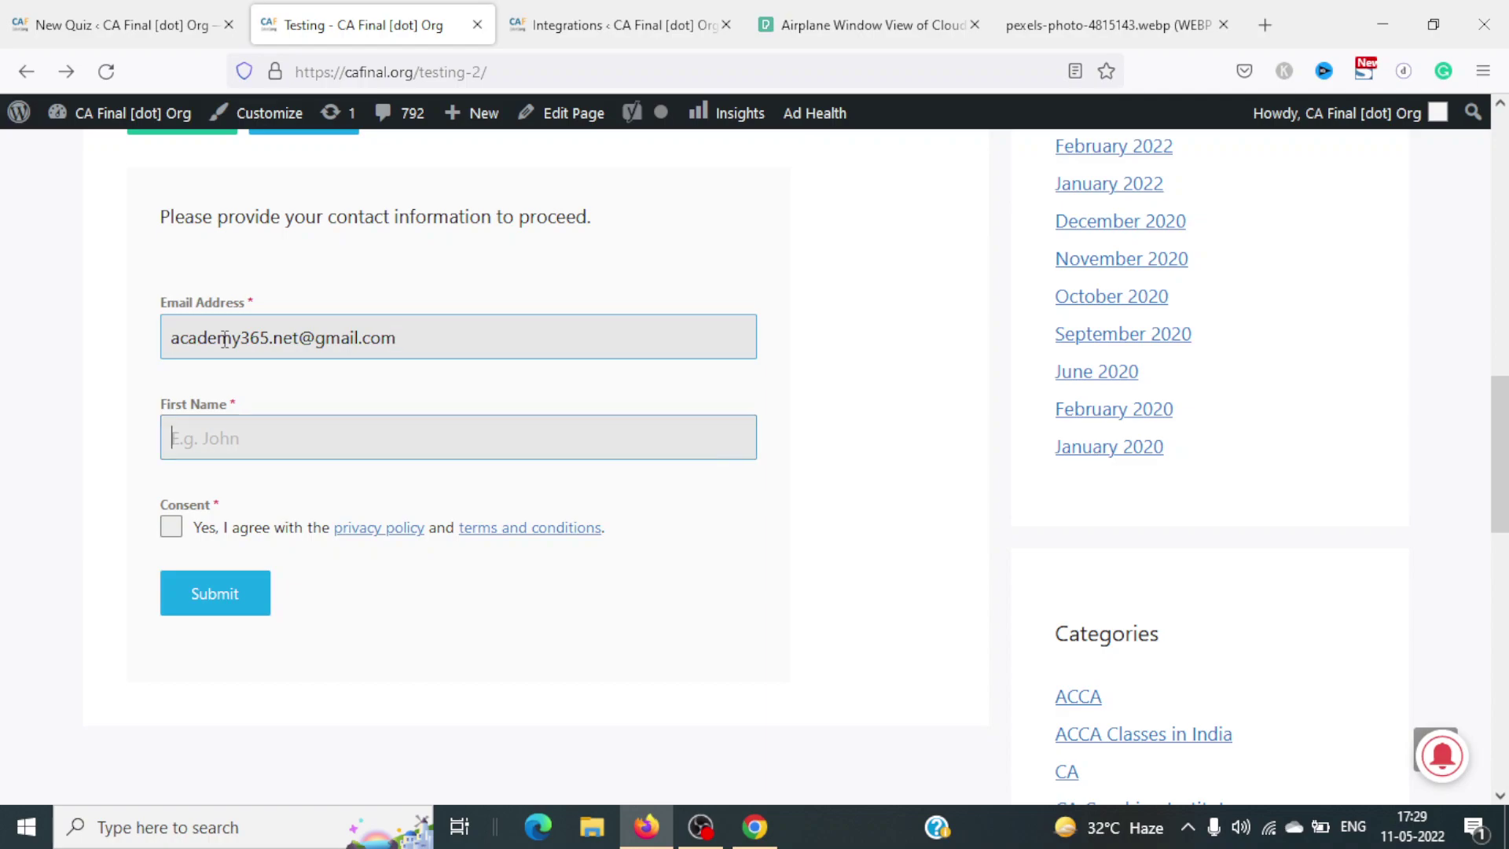
{"action": "type", "text": "Rohan"}
{"action": "left_click", "coordinate": [170, 528]}
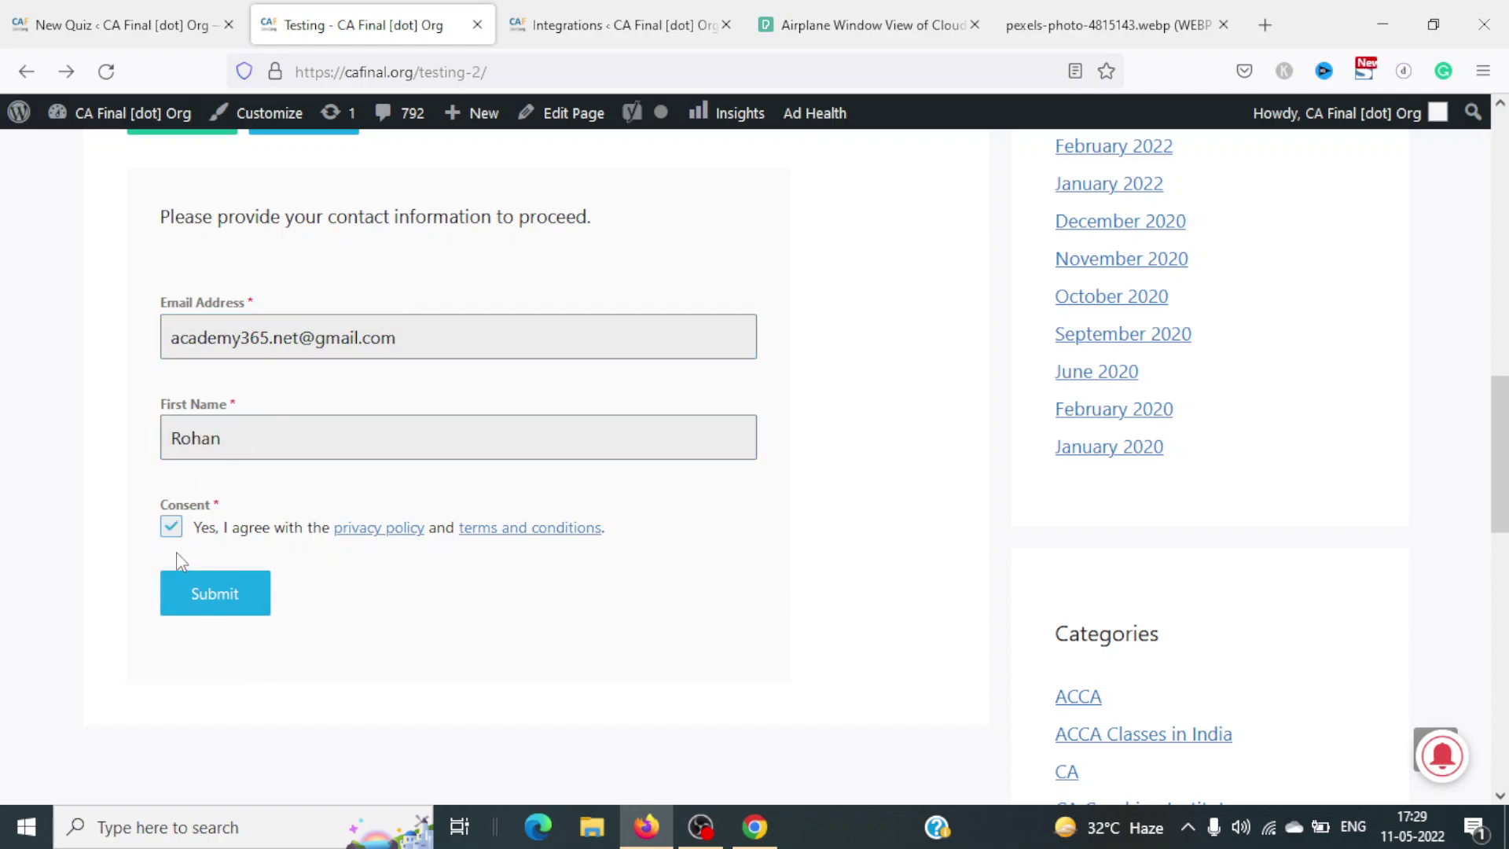
{"action": "left_click", "coordinate": [228, 587]}
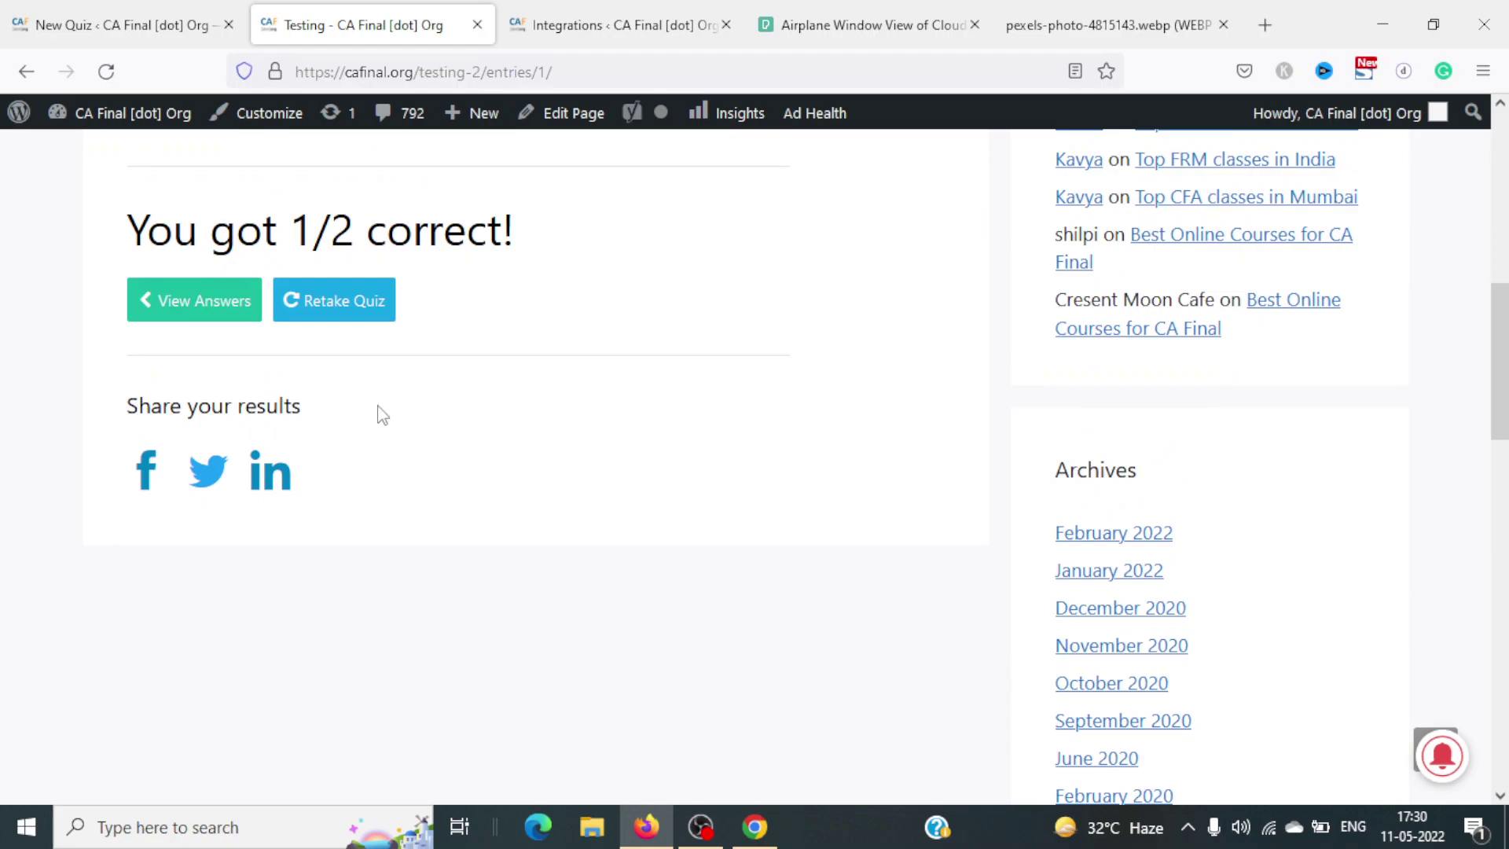
Step: Select the 'You got 1/2 correct!' heading and try sharing the result on Facebook
{"action": "triple_click", "coordinate": [342, 211]}
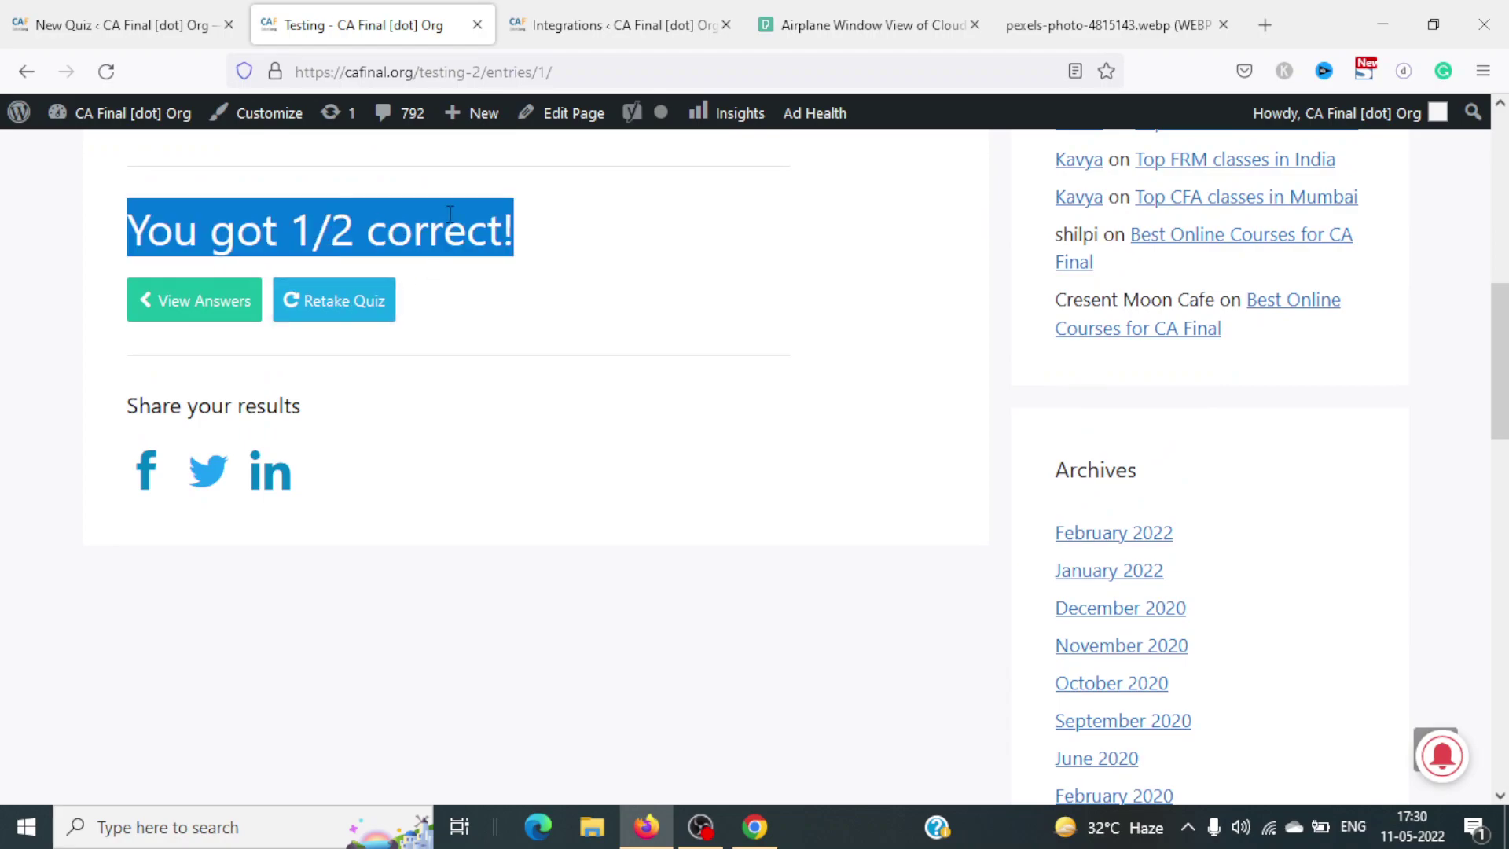
{"action": "left_click", "coordinate": [150, 475]}
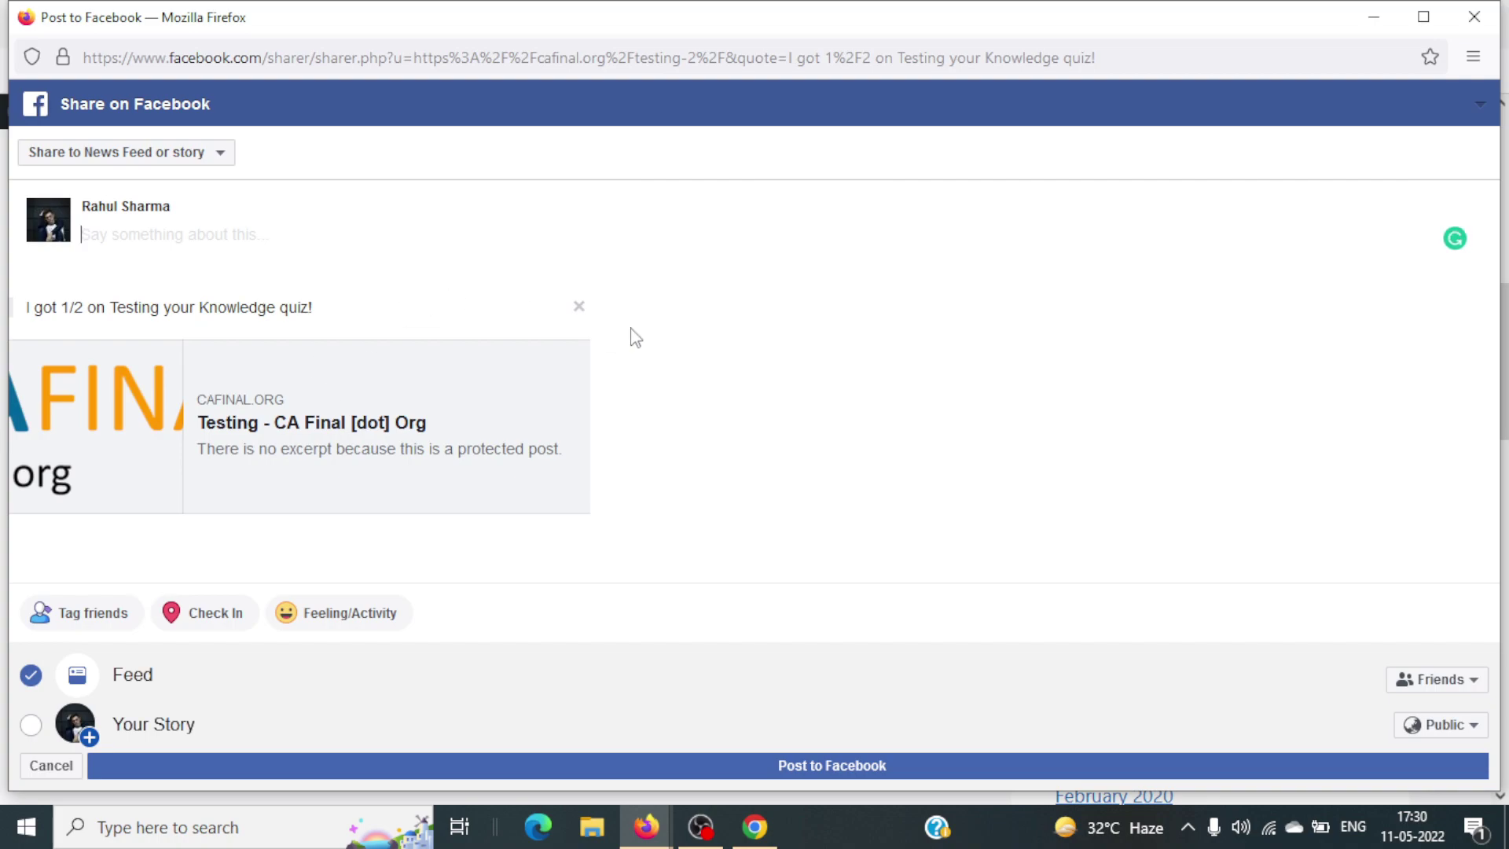
{"action": "left_click", "coordinate": [1460, 9]}
{"action": "scroll", "coordinate": [889, 355], "scroll_direction": "up", "scroll_amount": 3}
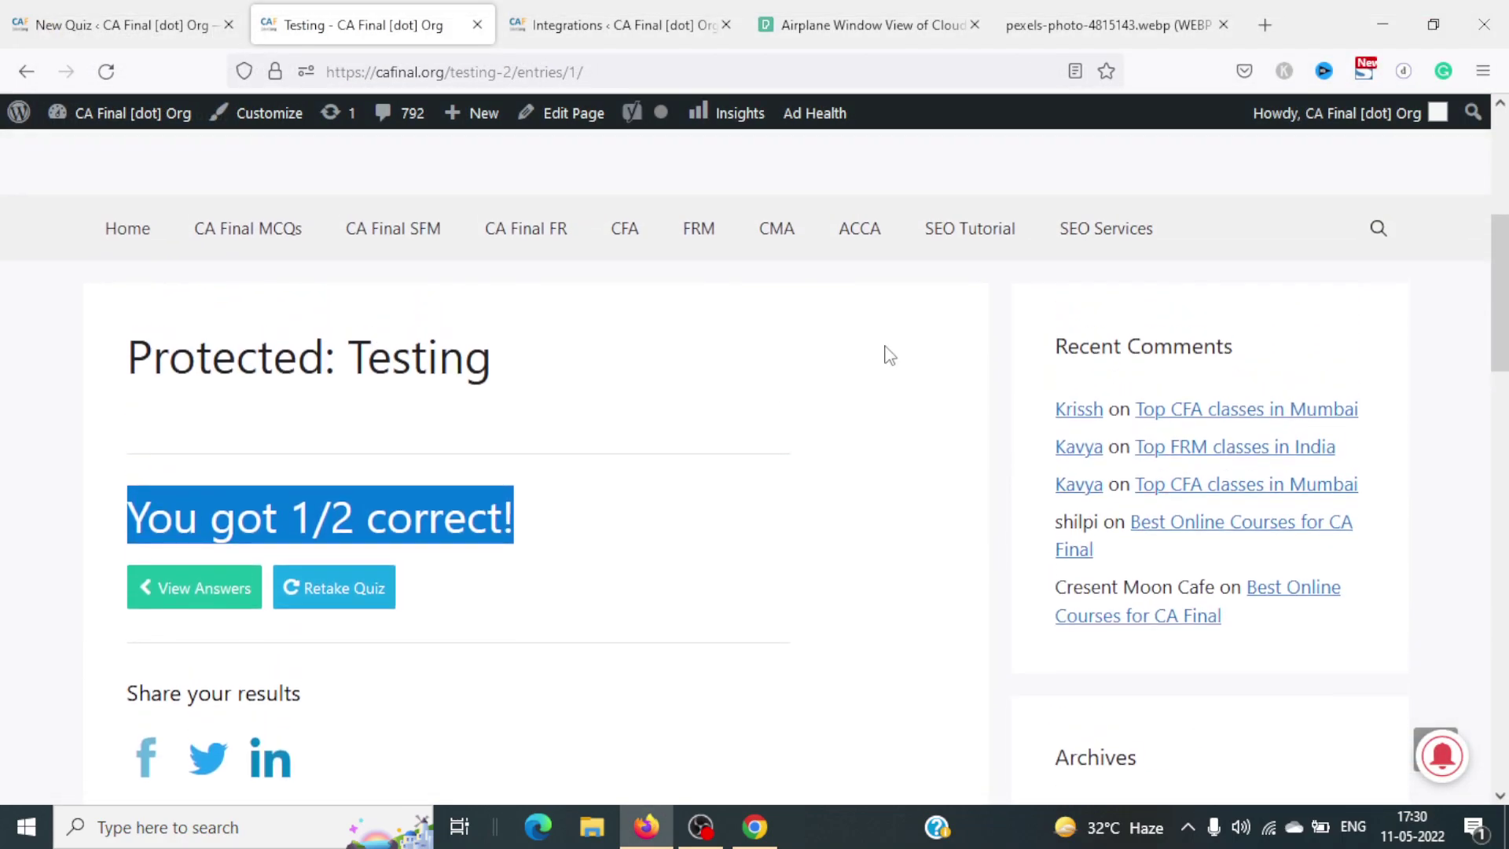
Step: Switch back to the quiz editor and scroll to the Design Style setting
{"action": "left_click", "coordinate": [129, 10]}
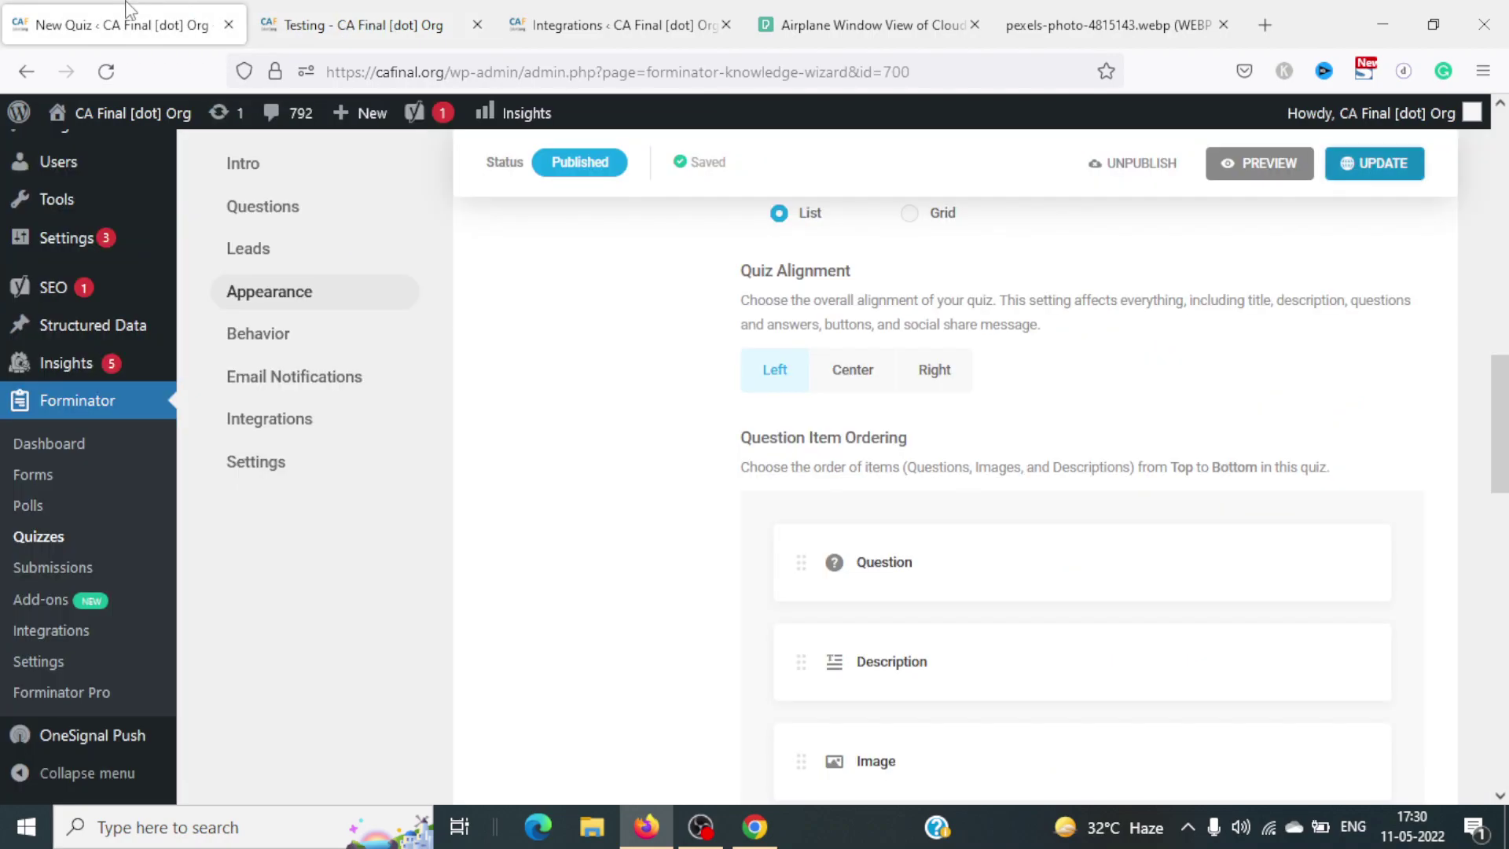
{"action": "scroll", "coordinate": [493, 390], "scroll_direction": "down", "scroll_amount": 1}
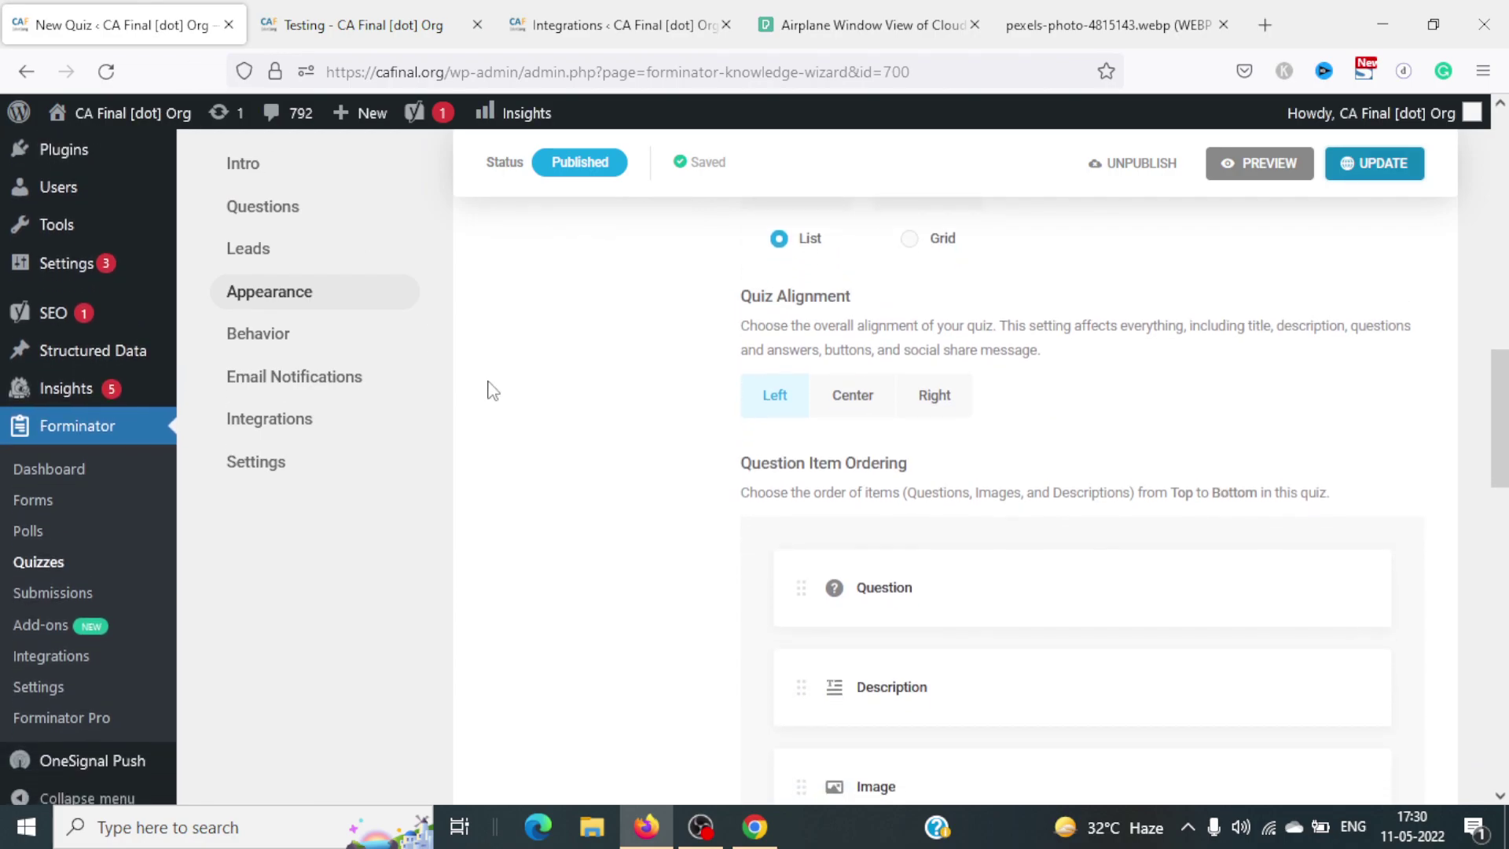
{"action": "scroll", "coordinate": [493, 390], "scroll_direction": "up", "scroll_amount": 7}
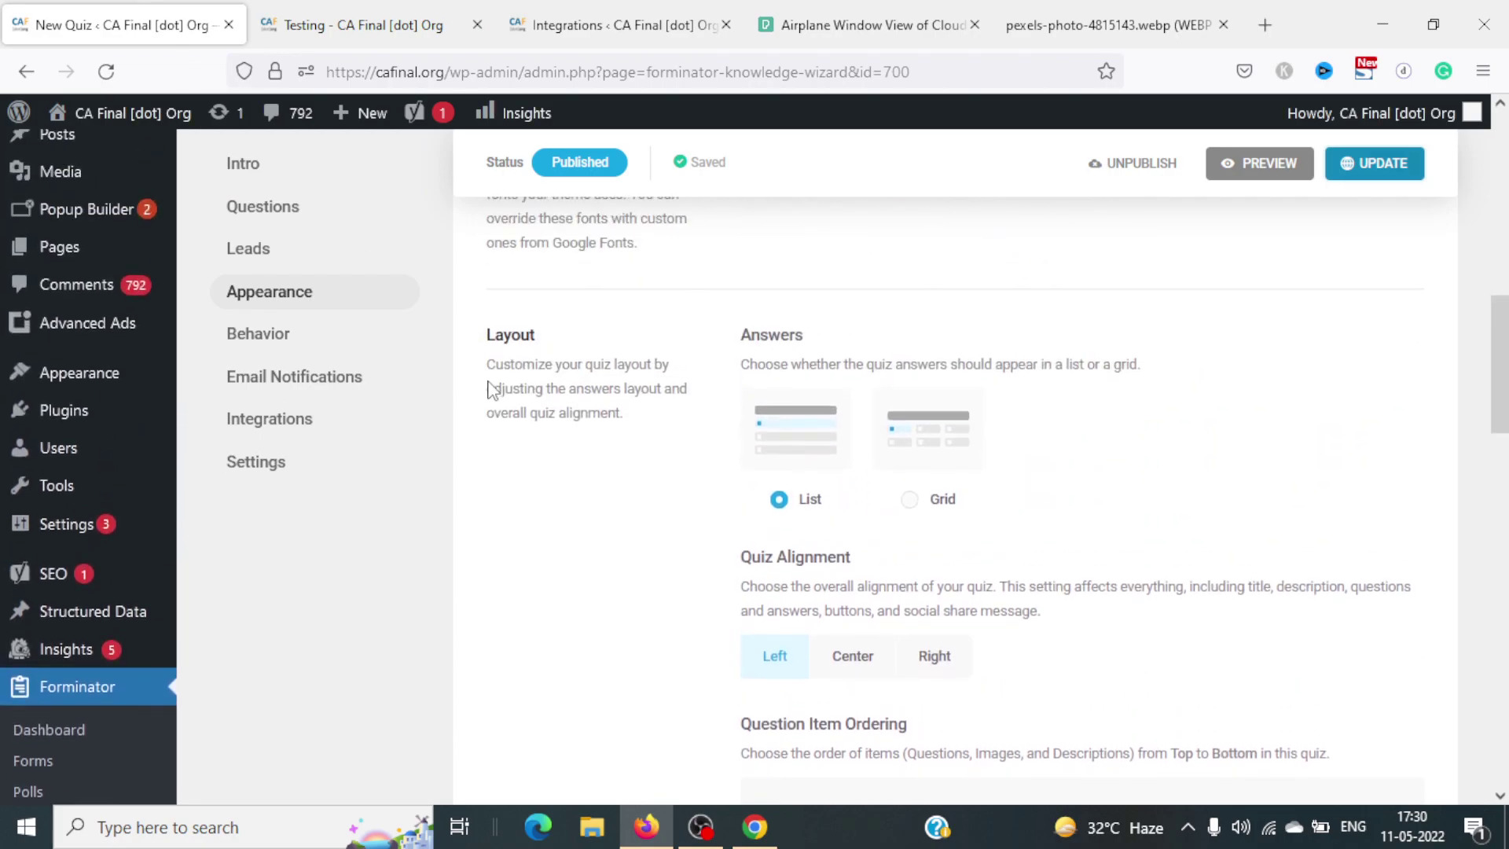
{"action": "scroll", "coordinate": [489, 389], "scroll_direction": "up", "scroll_amount": 5}
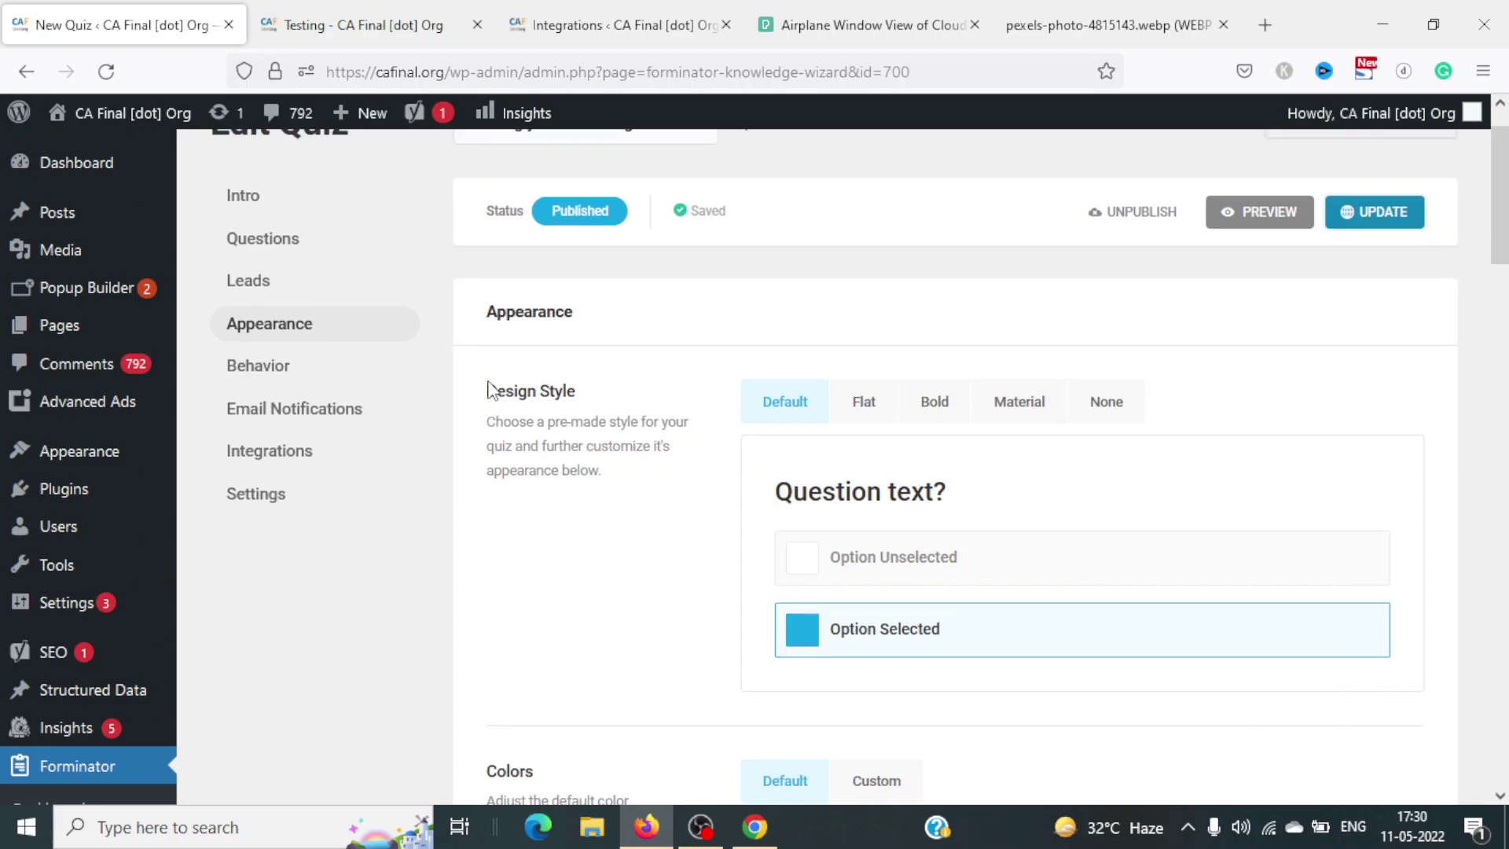
{"action": "scroll", "coordinate": [489, 389], "scroll_direction": "up", "scroll_amount": 1}
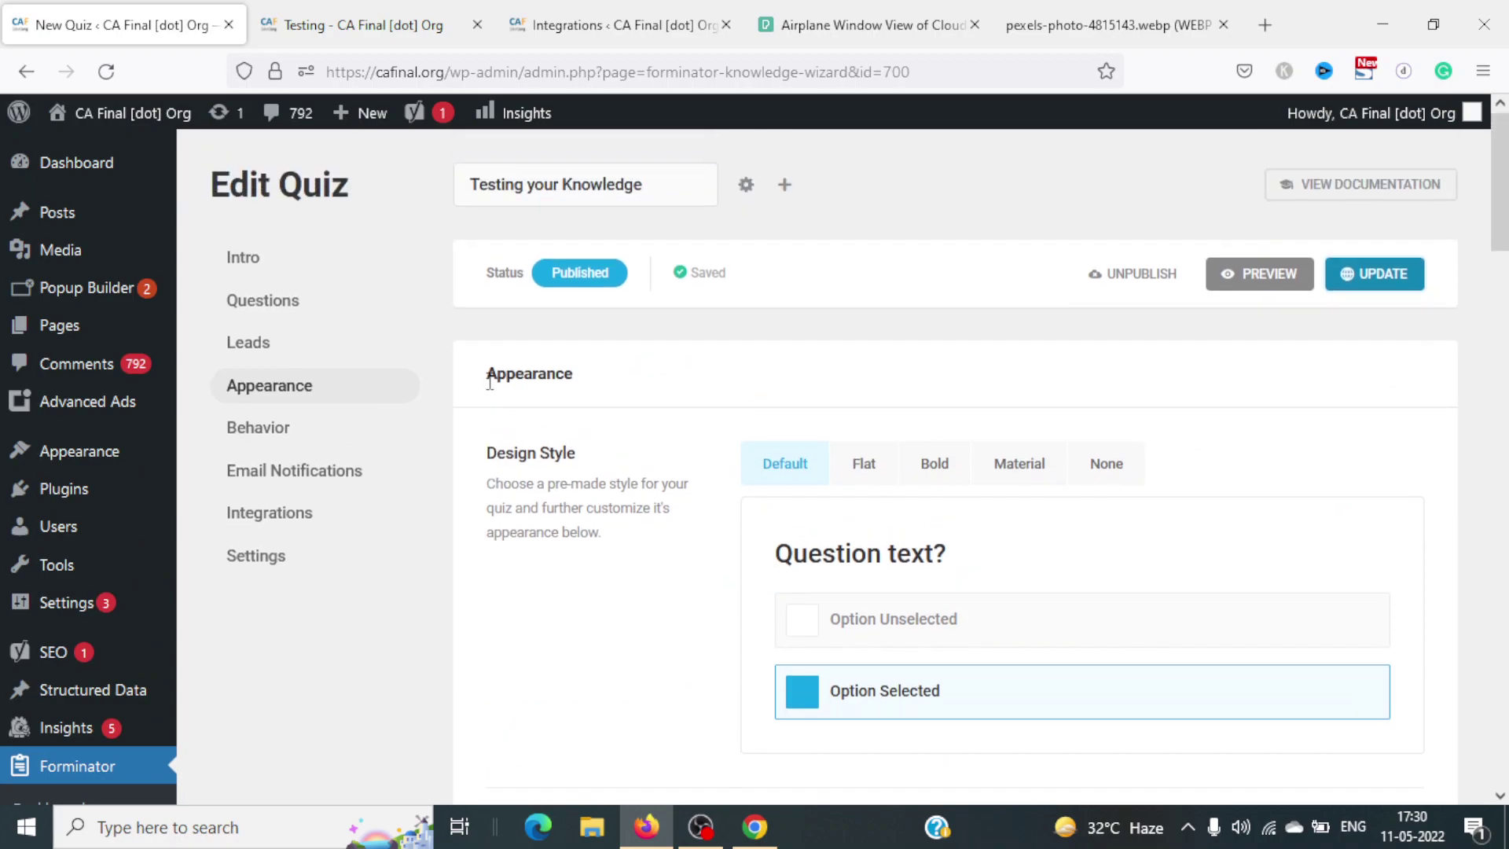